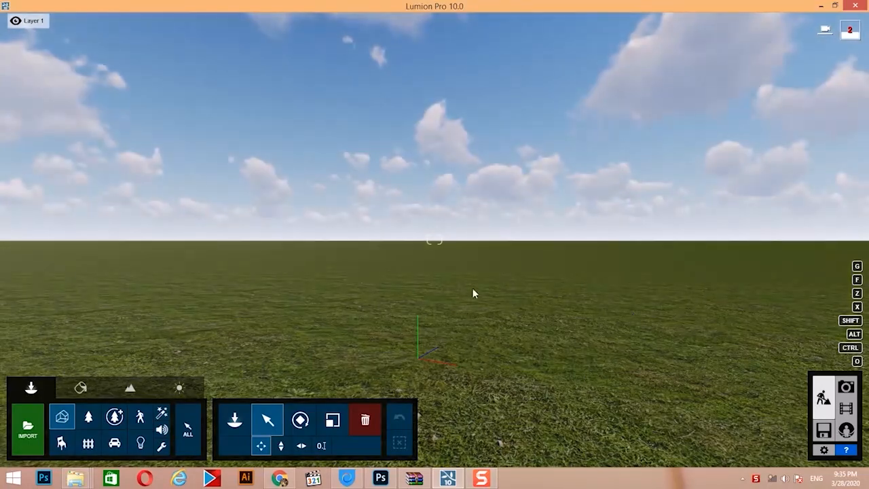
Place one House US 012 from page 5 of the Outdoor building library on the open grass.
{"action": "mouse_move", "coordinate": [473, 291]}
{"action": "right_mouse_down"}
{"action": "mouse_move", "coordinate": [473, 384]}
{"action": "mouse_move", "coordinate": [468, 285]}
{"action": "right_mouse_up"}
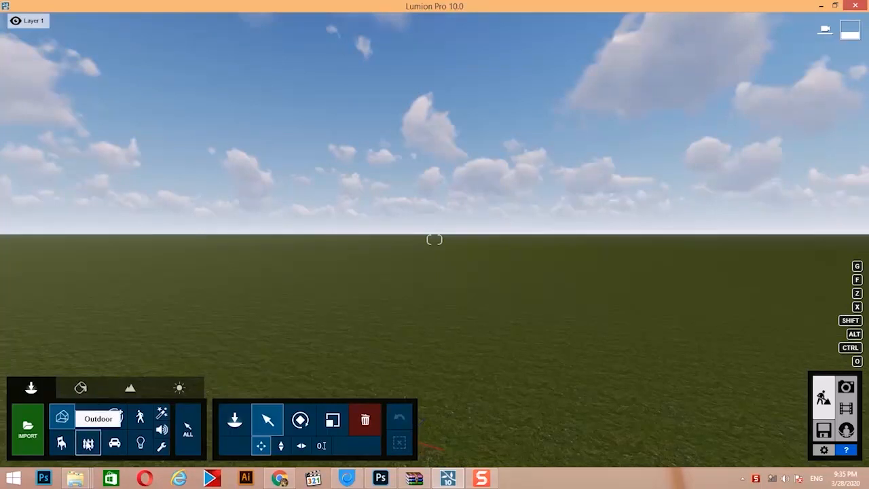
{"action": "left_click", "coordinate": [87, 444]}
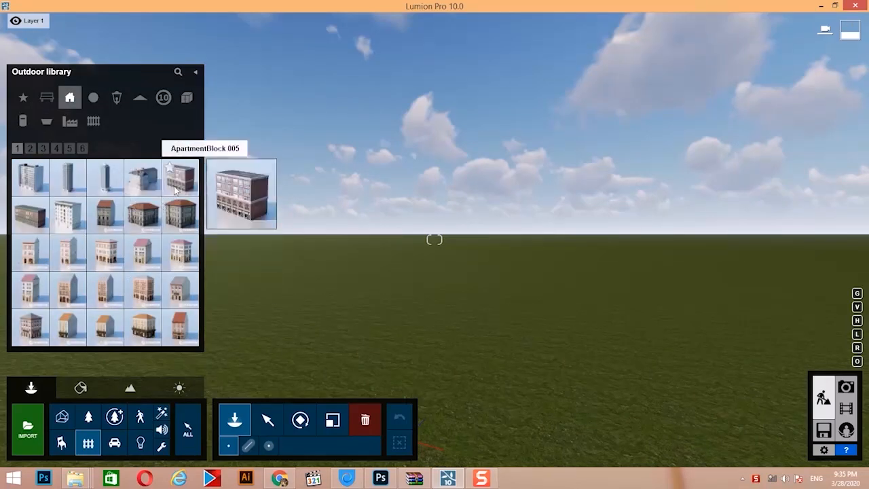
{"action": "left_click", "coordinate": [180, 178]}
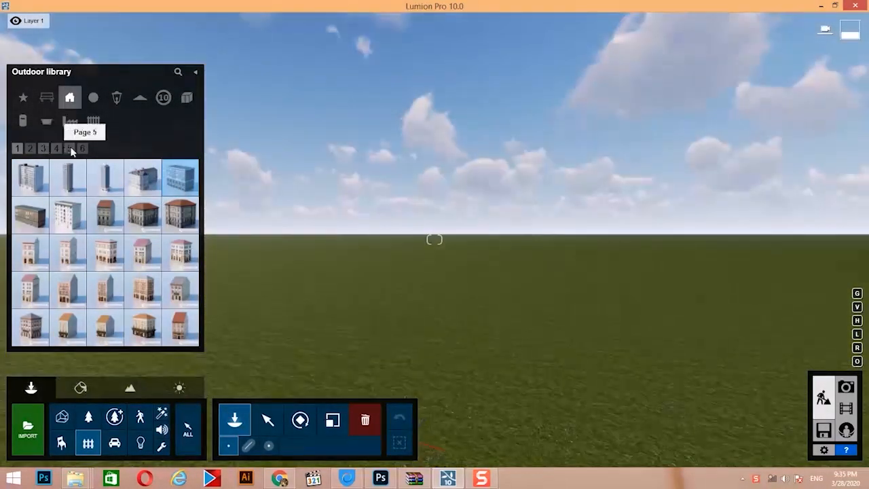
{"action": "left_click", "coordinate": [82, 148]}
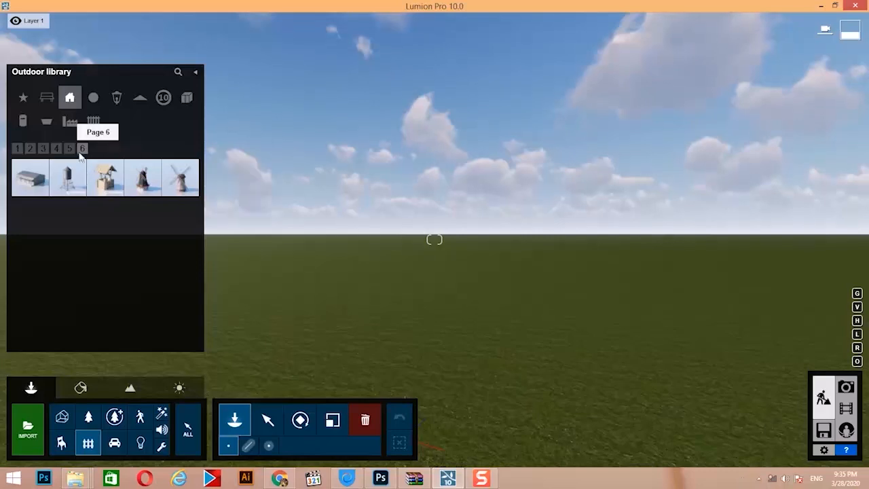
{"action": "left_click", "coordinate": [70, 149]}
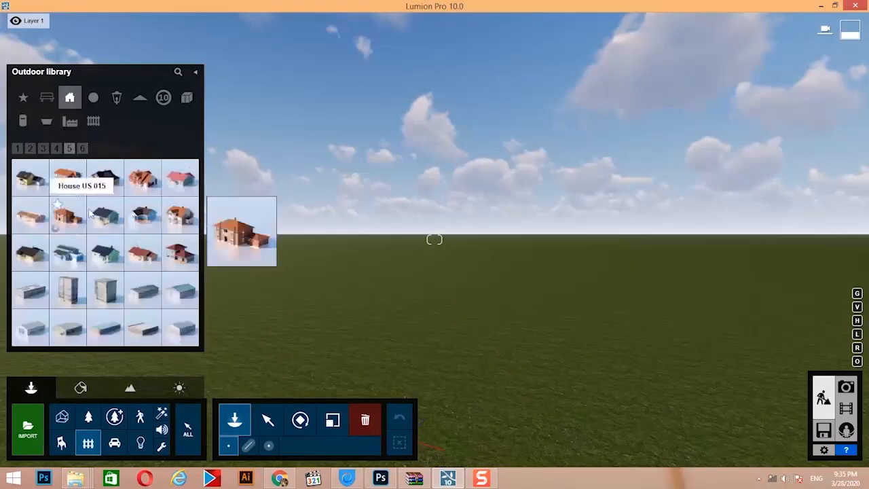
{"action": "left_click", "coordinate": [148, 181]}
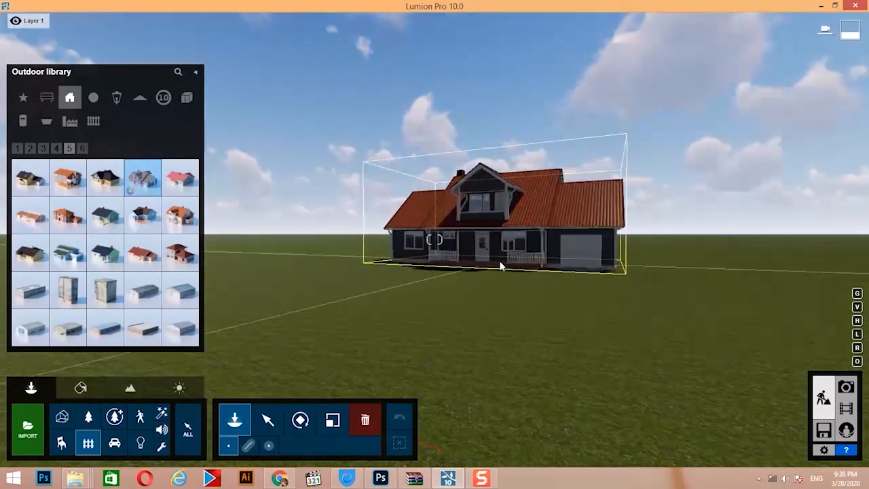
{"action": "left_click", "coordinate": [502, 267]}
Place three clusters of ten copies of the same house on the grass beyond the first one.
{"action": "right_click_drag", "start_coordinate": [492, 279], "coordinate": [483, 204]}
{"action": "key", "text": "w"}
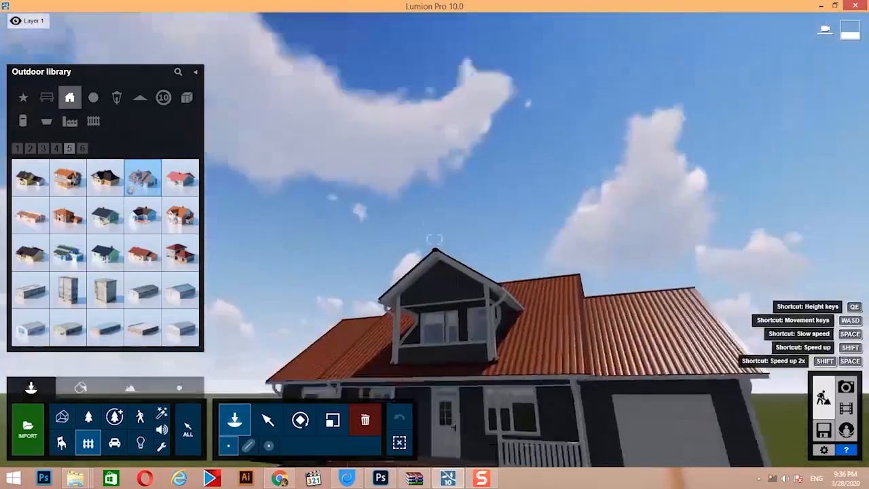
{"action": "key", "text": "q"}
{"action": "right_click_drag", "start_coordinate": [435, 240], "coordinate": [482, 381]}
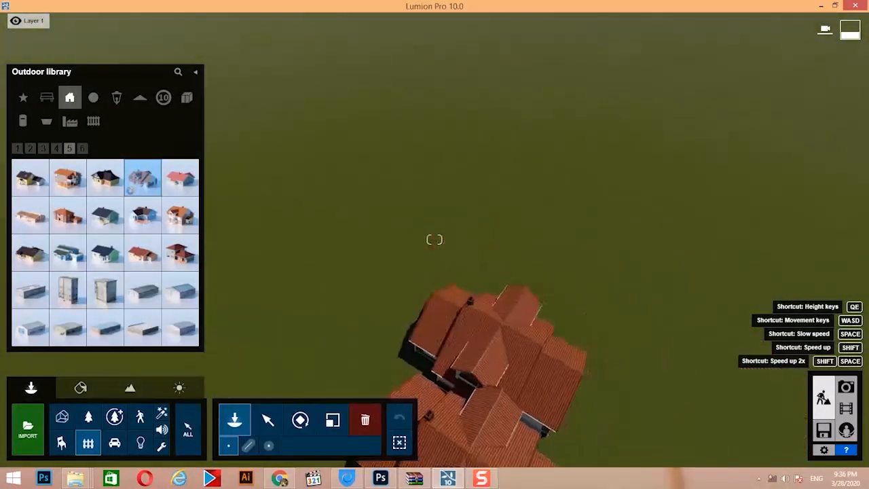
{"action": "mouse_move", "coordinate": [503, 272]}
{"action": "right_mouse_down"}
{"action": "mouse_move", "coordinate": [490, 253]}
{"action": "mouse_move", "coordinate": [495, 282]}
{"action": "right_mouse_up"}
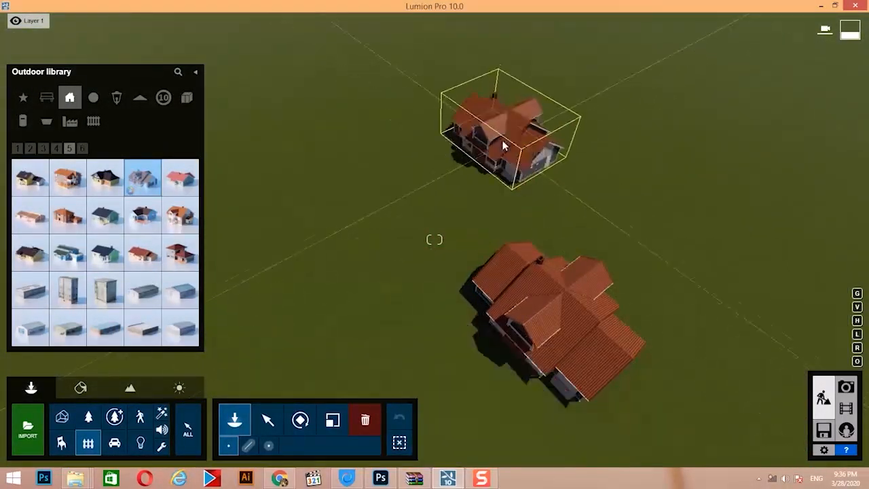
{"action": "key", "text": "ctrl"}
{"action": "scroll", "coordinate": [592, 119], "scroll_direction": "down", "scroll_amount": 2}
{"action": "right_click_drag", "start_coordinate": [591, 118], "coordinate": [614, 232]}
{"action": "key", "text": "ctrl"}
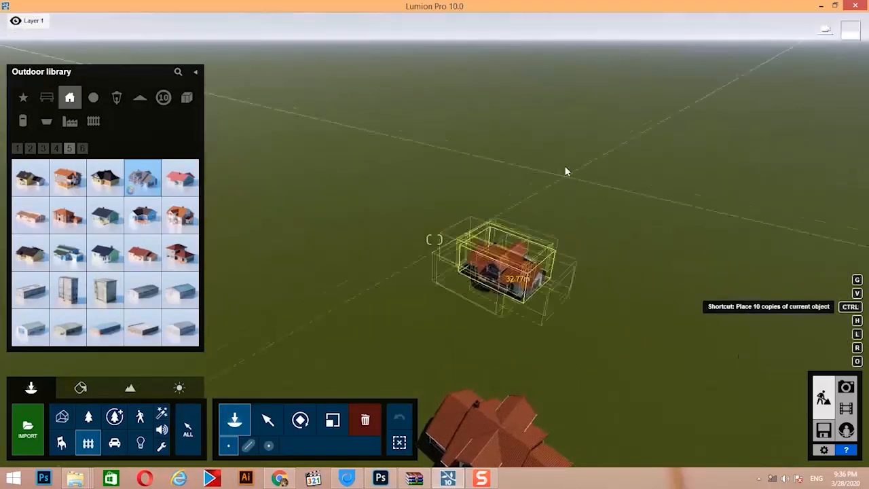
{"action": "left_click", "coordinate": [575, 171], "text": "ctrl"}
{"action": "left_click", "coordinate": [611, 232], "text": "ctrl"}
{"action": "left_click", "coordinate": [485, 214], "text": "ctrl"}
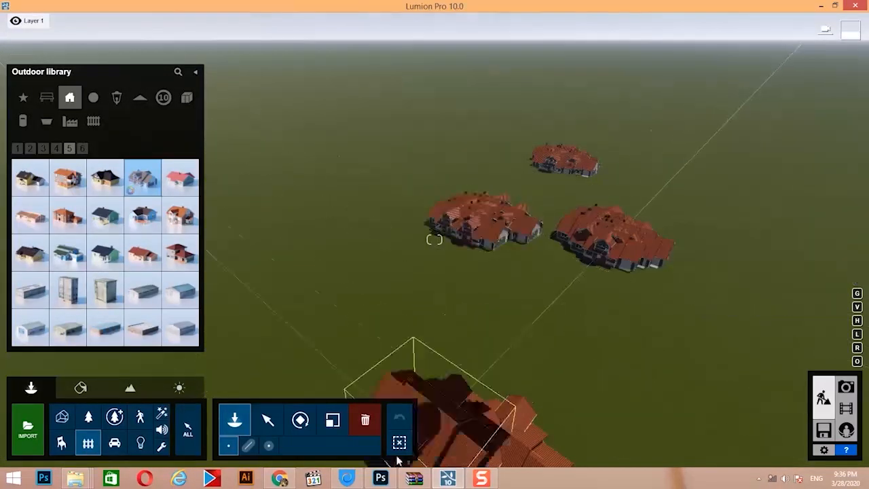
Delete the three house clusters together with a box selection, leaving out the single first house.
{"action": "left_click", "coordinate": [364, 420]}
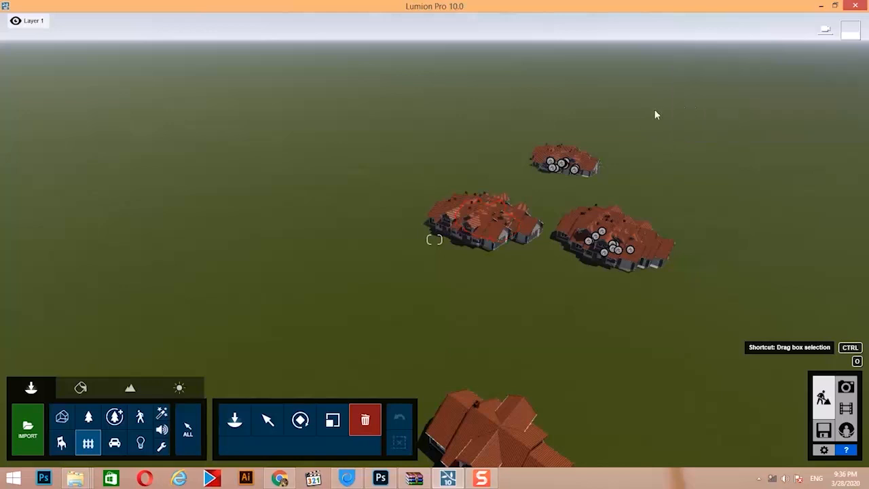
{"action": "left_click_drag", "start_coordinate": [656, 115], "coordinate": [326, 317], "text": "ctrl"}
{"action": "left_click", "coordinate": [713, 105]}
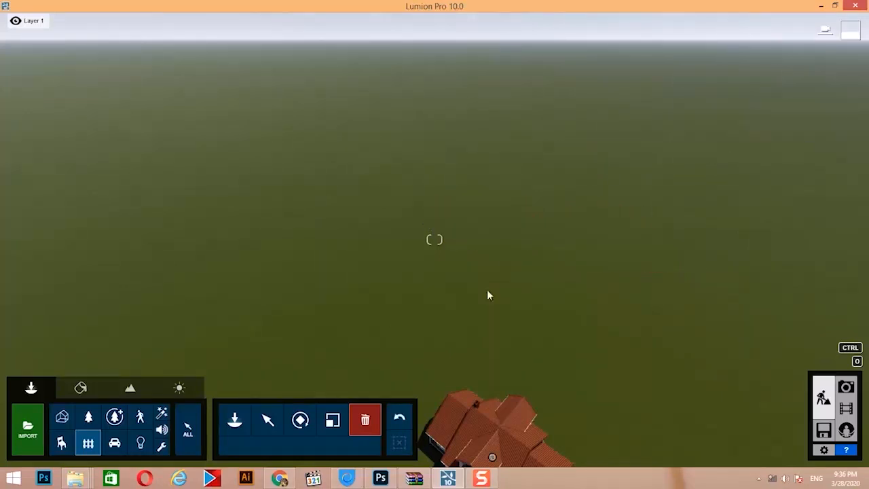
Place a grove of broadleaf trees from page 1 of the Nature library behind the house, in clusters of ten copies.
{"action": "left_click", "coordinate": [87, 419]}
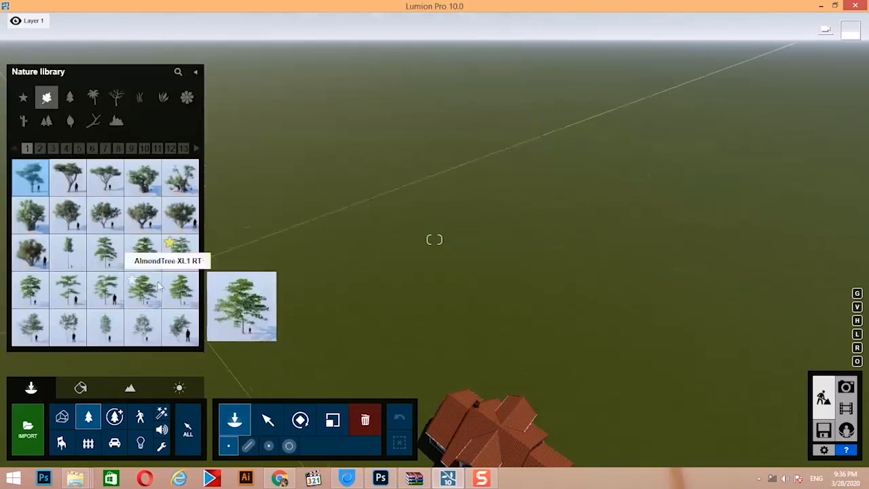
{"action": "left_click", "coordinate": [176, 292]}
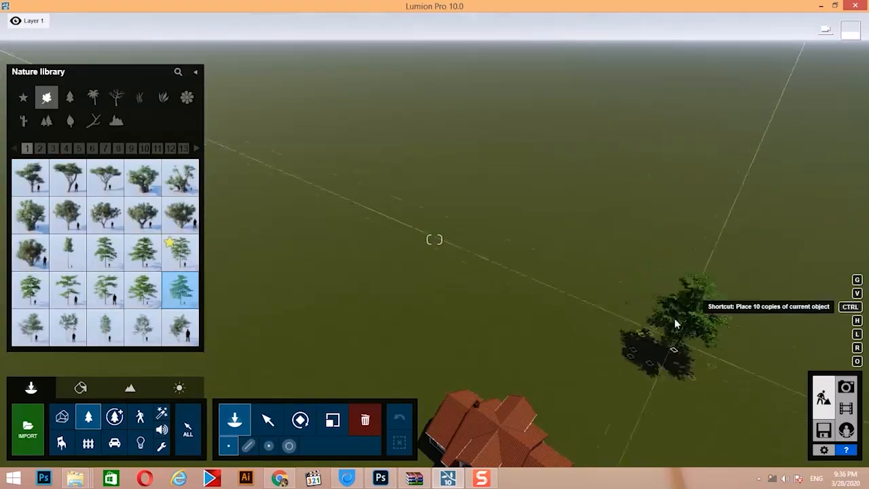
{"action": "left_click", "coordinate": [501, 315], "text": "ctrl"}
{"action": "left_click", "coordinate": [572, 258], "text": "ctrl"}
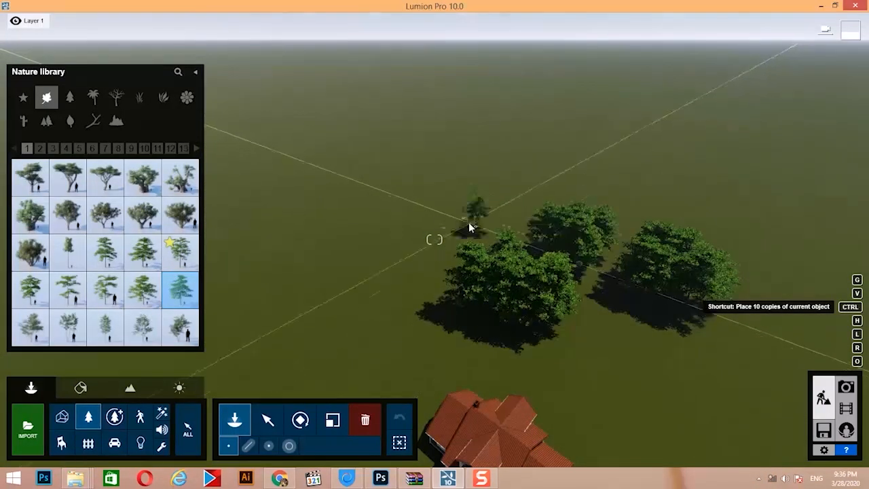
{"action": "left_click", "coordinate": [469, 226], "text": "ctrl"}
{"action": "left_click", "coordinate": [367, 270], "text": "ctrl"}
{"action": "left_click", "coordinate": [637, 343], "text": "ctrl"}
{"action": "left_click", "coordinate": [668, 228], "text": "ctrl"}
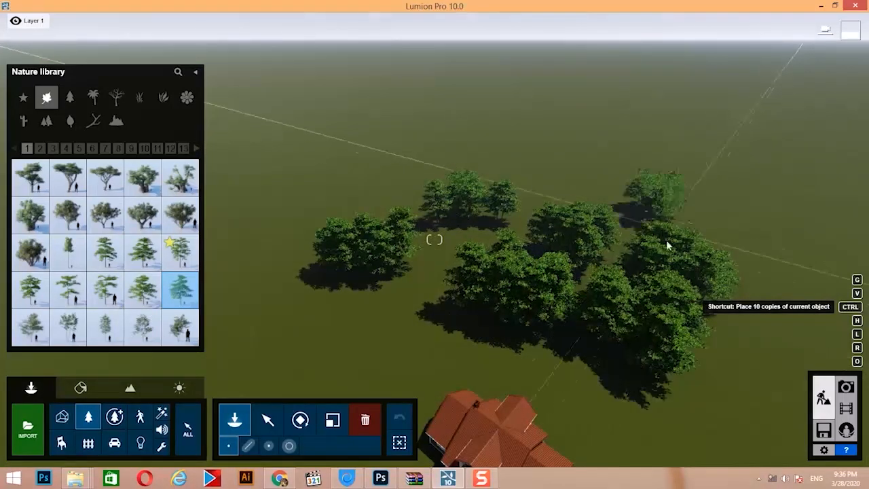
{"action": "left_click", "coordinate": [720, 219], "text": "ctrl"}
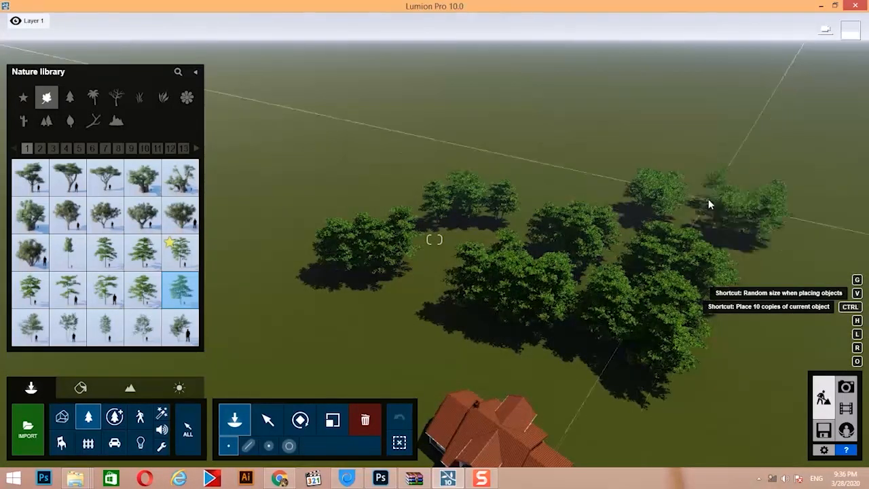
{"action": "left_click", "coordinate": [574, 193], "text": "ctrl"}
{"action": "left_click", "coordinate": [485, 155], "text": "ctrl"}
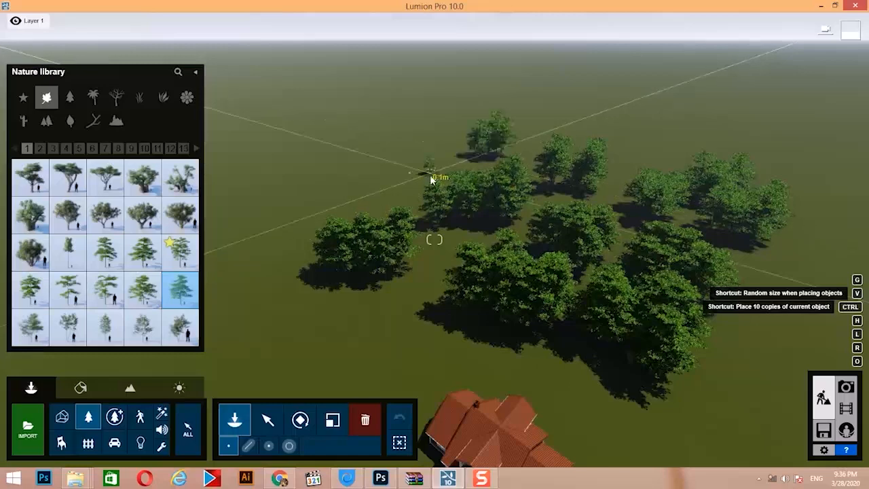
{"action": "left_click", "coordinate": [430, 174], "text": "ctrl"}
{"action": "left_click", "coordinate": [379, 206], "text": "ctrl"}
{"action": "left_click", "coordinate": [327, 178], "text": "ctrl"}
{"action": "left_click", "coordinate": [263, 220], "text": "ctrl"}
Mass-place the dark-roofed green house along a straight line running from beside the red-roofed house into the distance, with 14 items.
{"action": "key", "text": "s"}
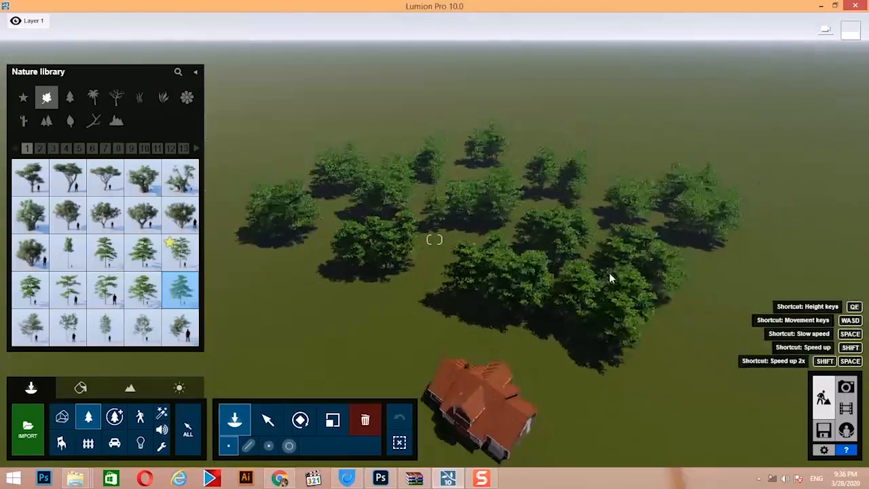
{"action": "right_click_drag", "start_coordinate": [536, 272], "coordinate": [462, 328]}
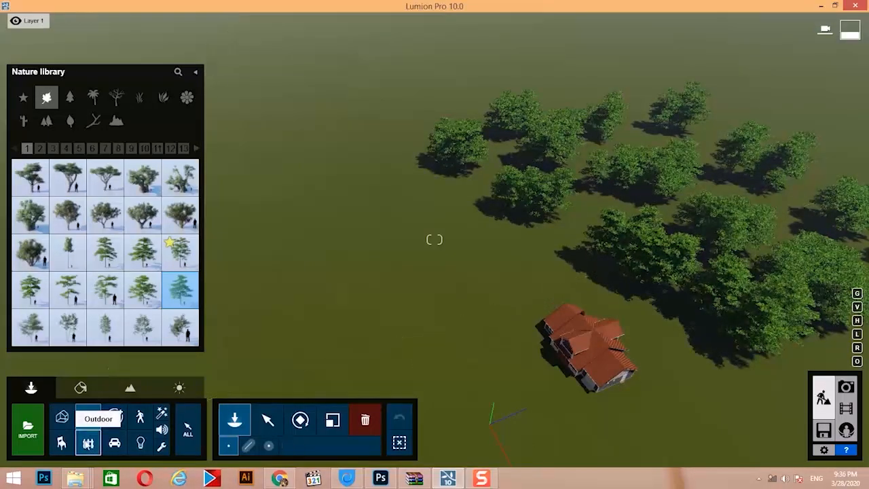
{"action": "left_click", "coordinate": [89, 417]}
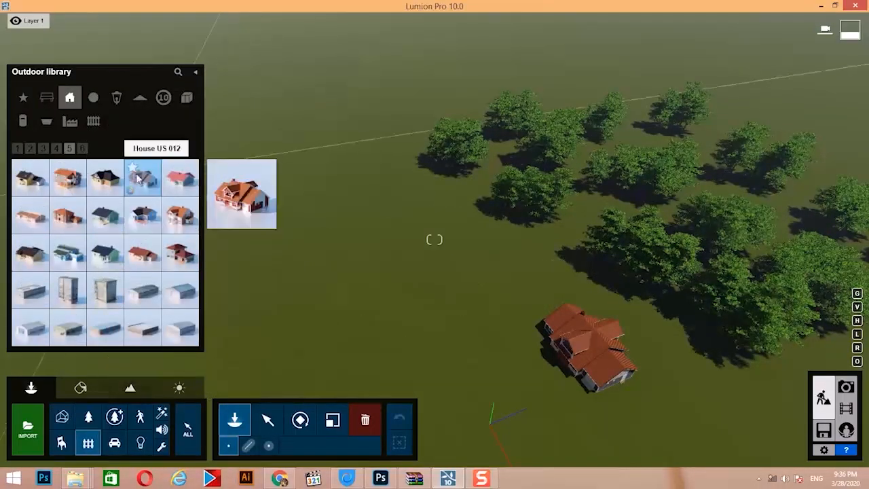
{"action": "left_click", "coordinate": [114, 224]}
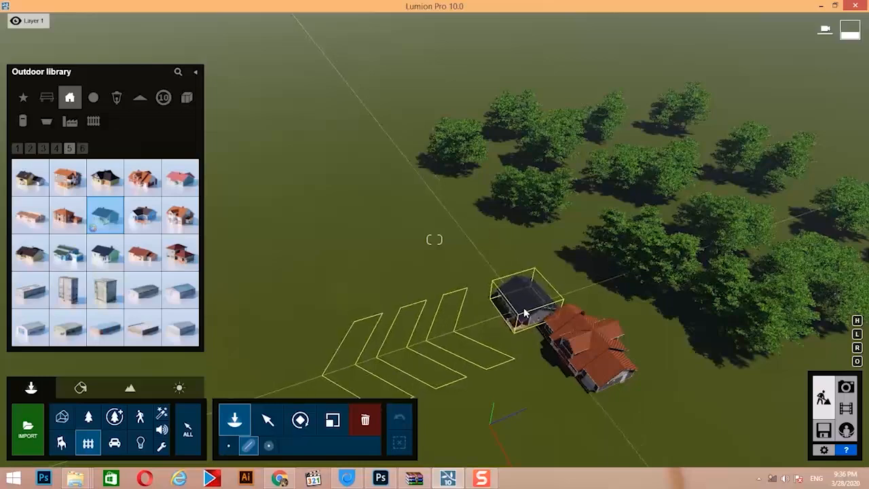
{"action": "left_click", "coordinate": [525, 309]}
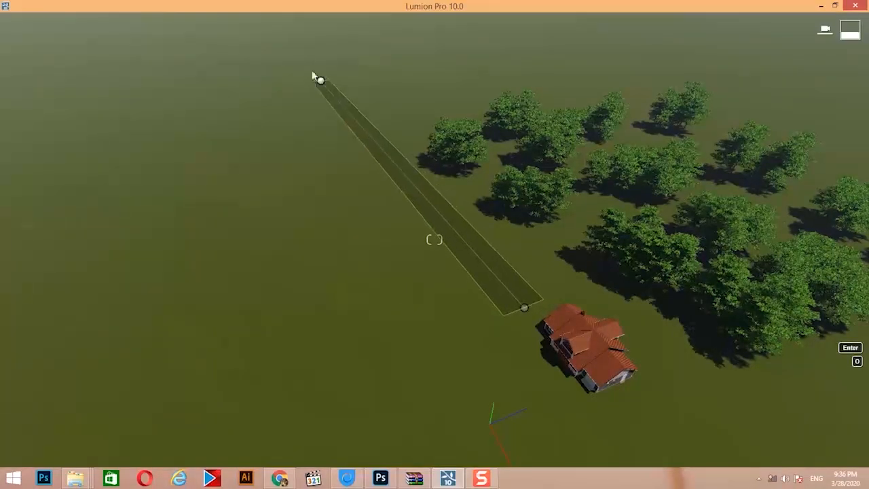
{"action": "left_click", "coordinate": [297, 60]}
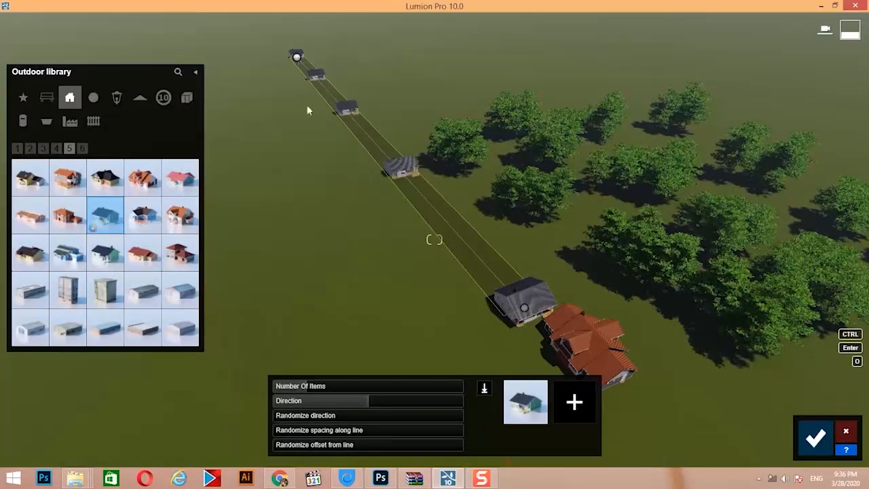
{"action": "left_click_drag", "start_coordinate": [310, 393], "coordinate": [340, 391]}
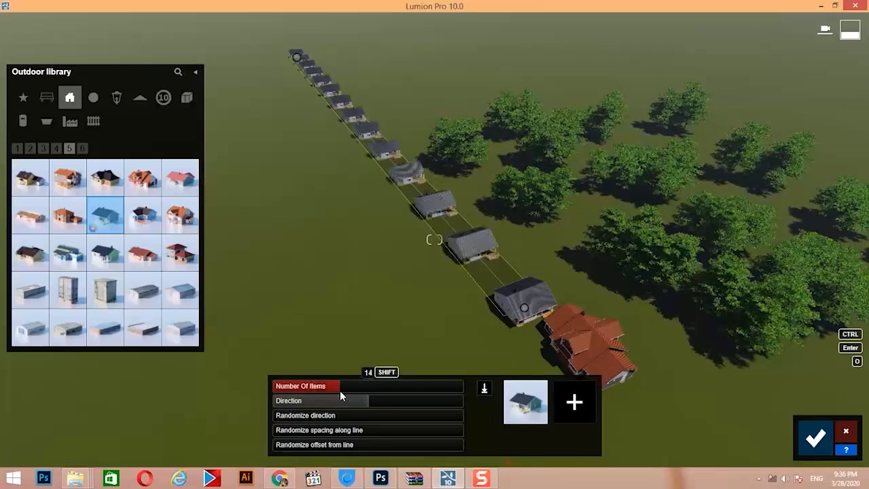
Turn all houses along the line with the Direction setting so their porches face away from the trees.
{"action": "key", "text": "w"}
{"action": "right_click_drag", "start_coordinate": [529, 355], "coordinate": [526, 319]}
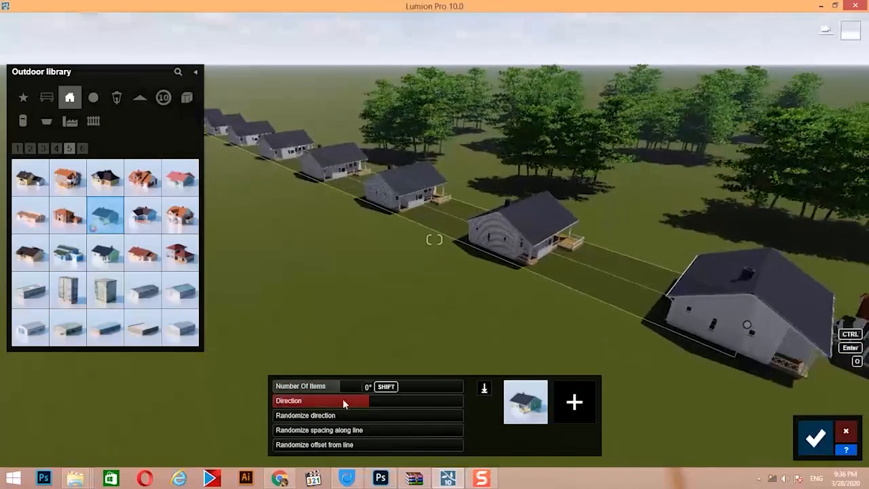
{"action": "left_click_drag", "start_coordinate": [338, 403], "coordinate": [321, 406]}
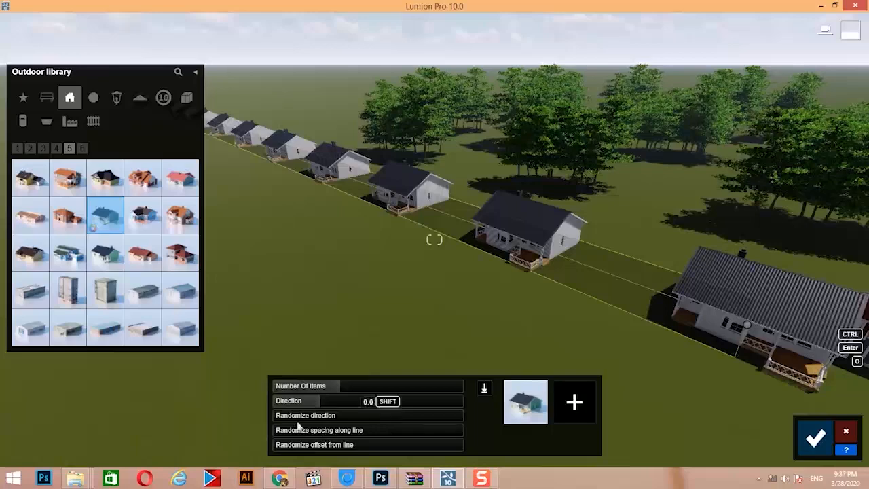
Try random direction, spacing and line offset on the row of houses, and reset the values to zero.
{"action": "left_click_drag", "start_coordinate": [293, 421], "coordinate": [272, 424]}
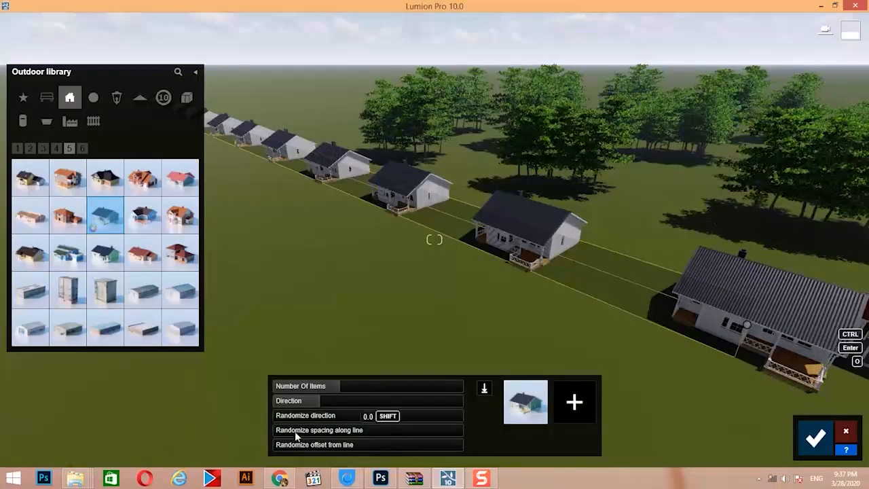
{"action": "left_click_drag", "start_coordinate": [294, 438], "coordinate": [347, 438]}
{"action": "left_click_drag", "start_coordinate": [292, 436], "coordinate": [366, 444]}
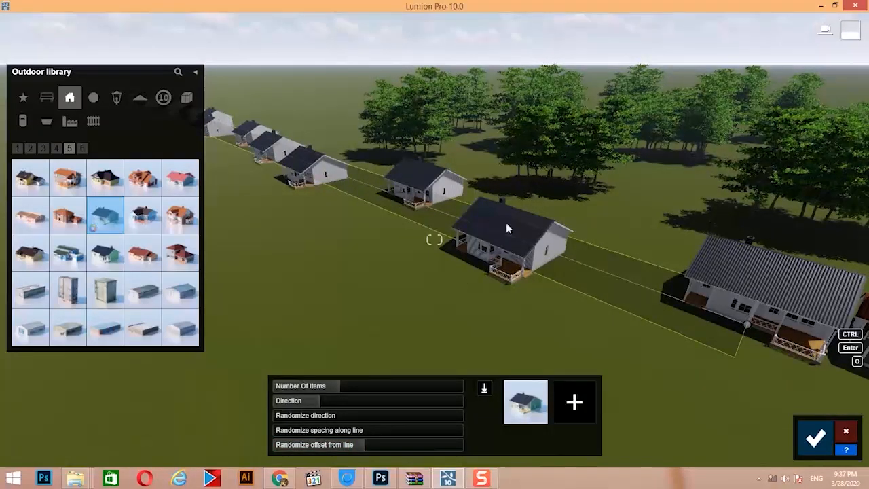
{"action": "left_click_drag", "start_coordinate": [375, 439], "coordinate": [253, 442]}
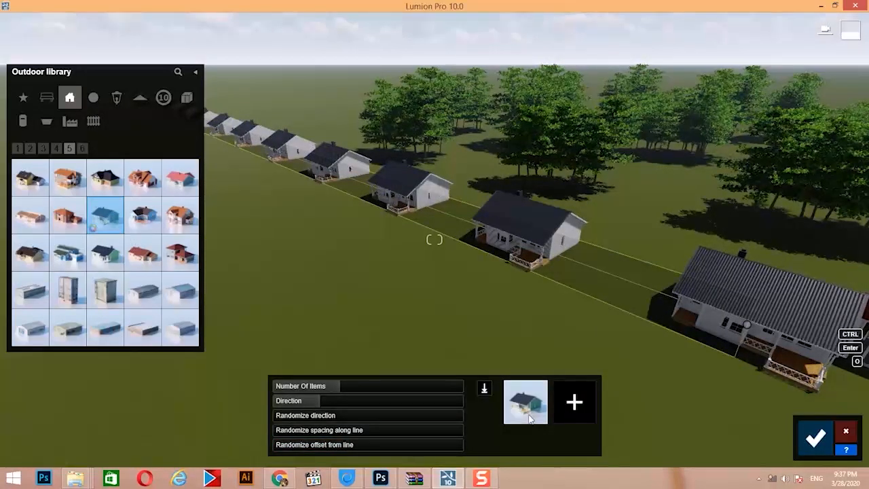
Add three more models to the row's mass placement: two orange-roofed houses and House US 021.
{"action": "left_click", "coordinate": [64, 191]}
{"action": "left_click", "coordinate": [575, 402]}
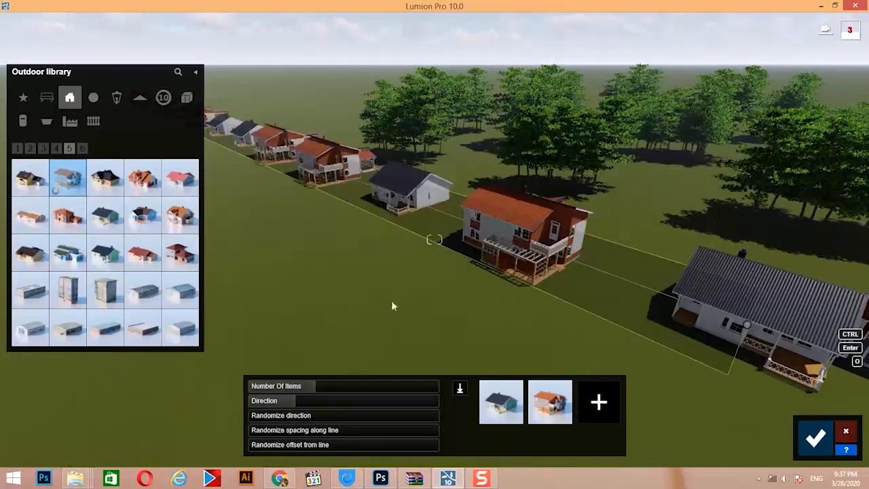
{"action": "left_click", "coordinate": [180, 216]}
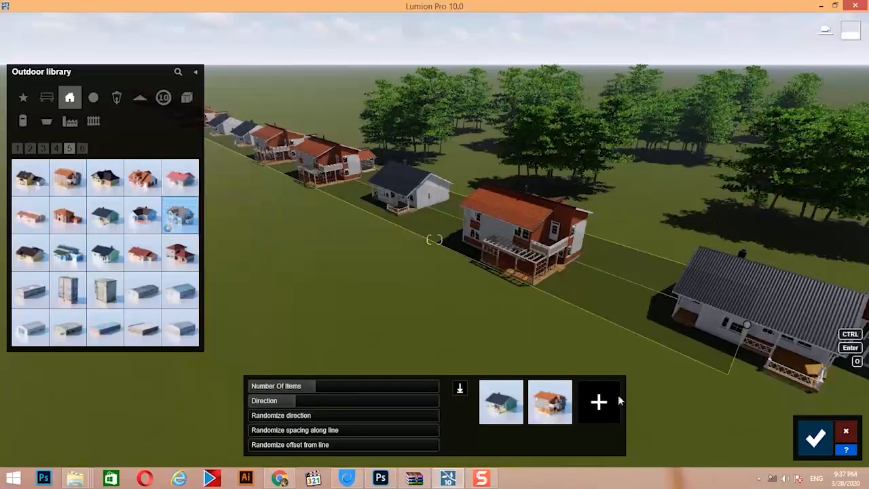
{"action": "left_click", "coordinate": [616, 402]}
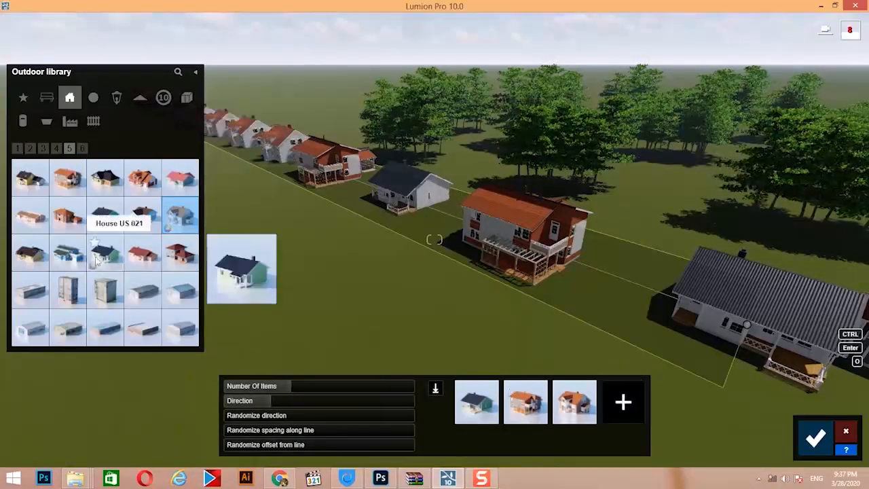
{"action": "left_click", "coordinate": [100, 255]}
{"action": "left_click", "coordinate": [624, 422]}
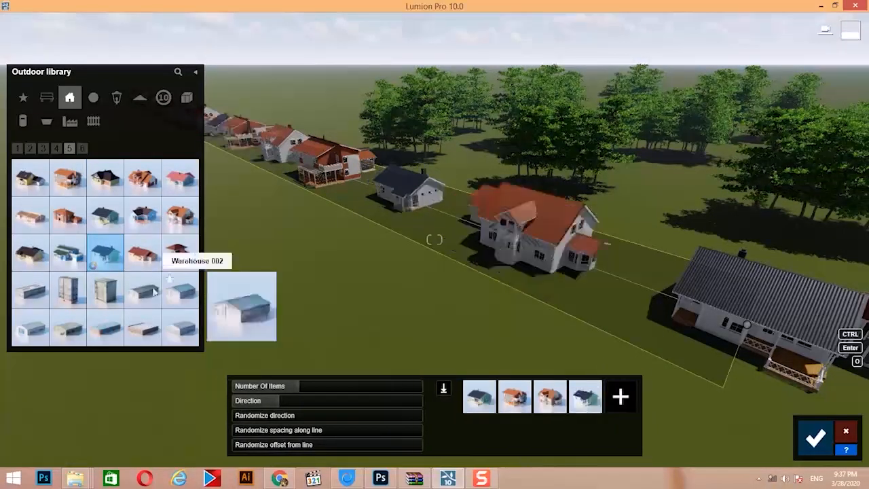
Add House US 020 and the neighbouring dark-roofed house model to the row's mass placement.
{"action": "left_click", "coordinate": [67, 253]}
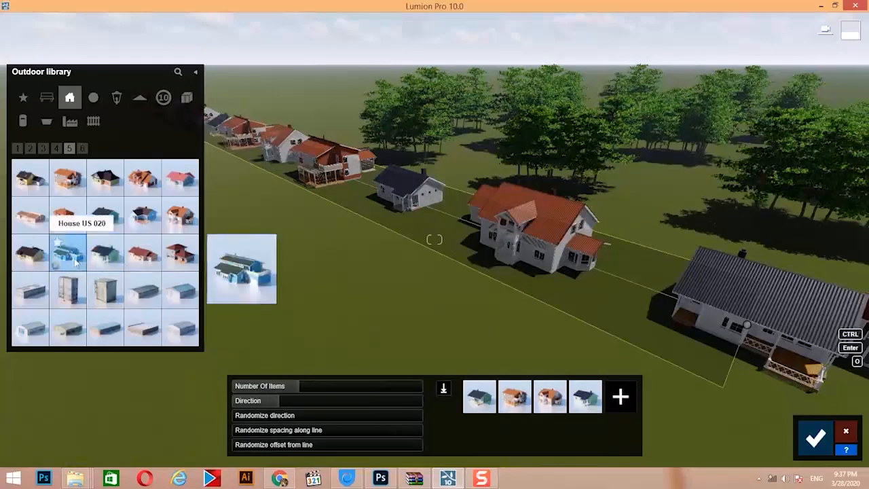
{"action": "left_click", "coordinate": [631, 399]}
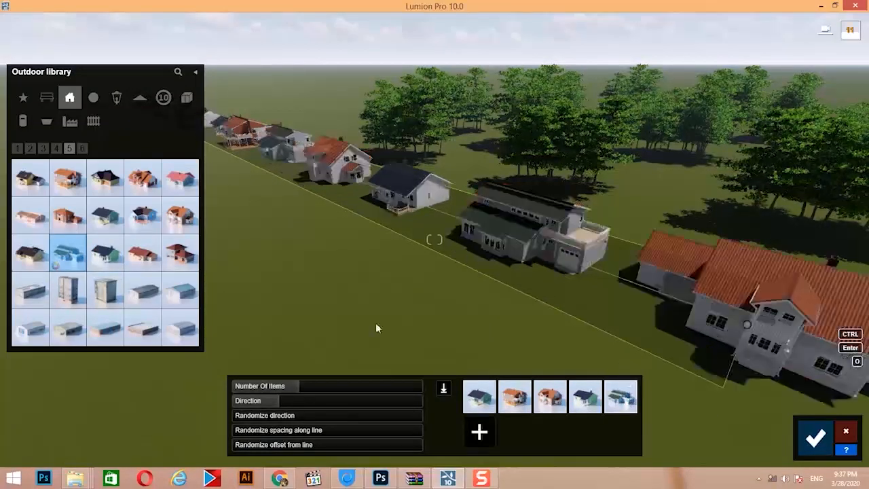
{"action": "left_click", "coordinate": [30, 253]}
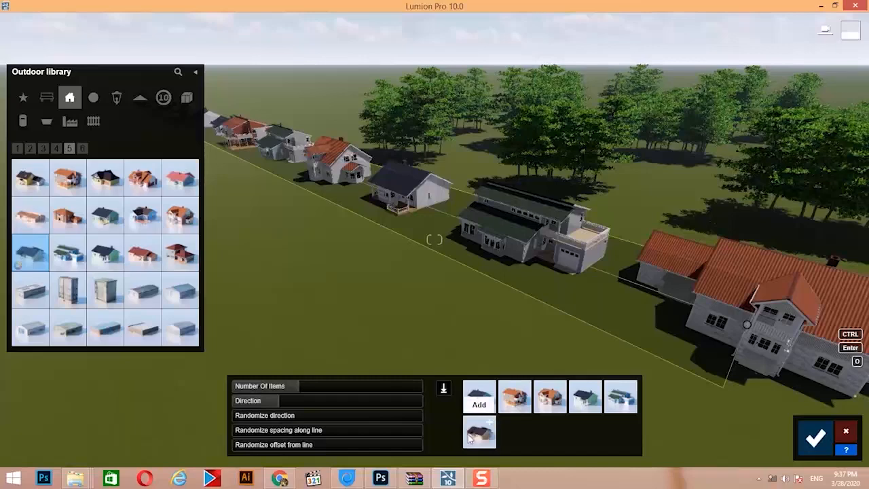
Set the number of items along the line to 15 and finish the mass placement.
{"action": "key", "text": "s"}
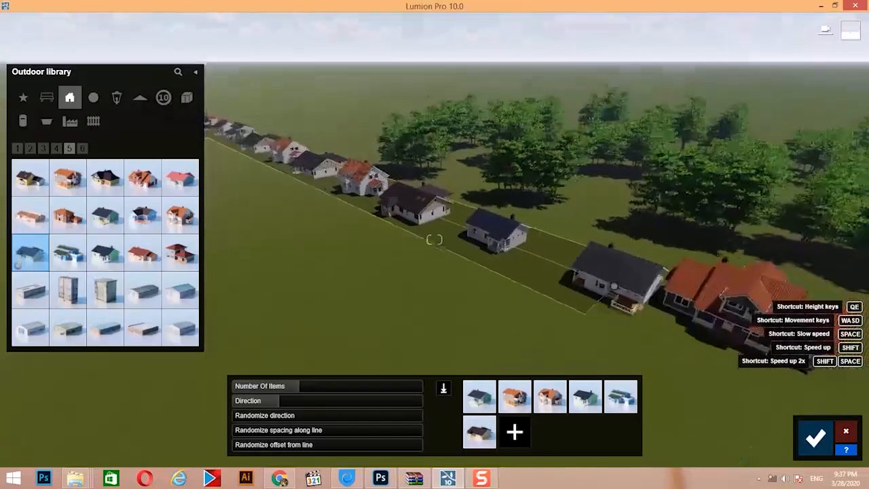
{"action": "right_click_drag", "start_coordinate": [621, 296], "coordinate": [598, 326]}
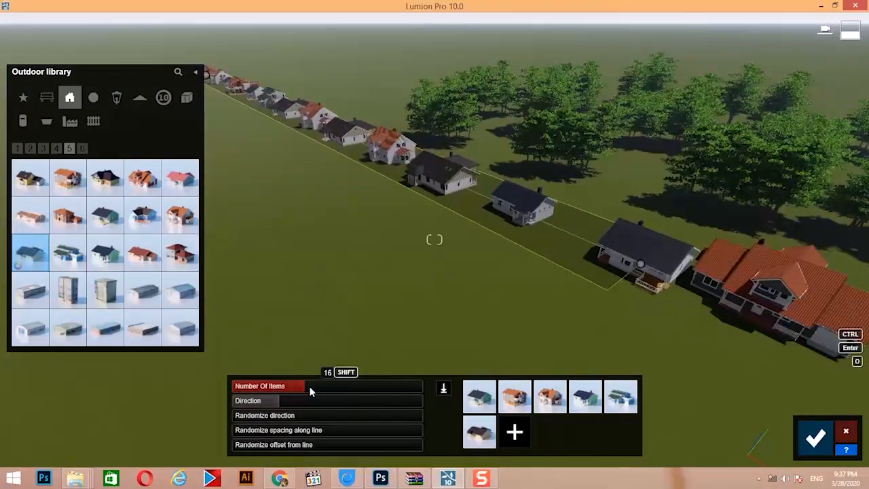
{"action": "mouse_move", "coordinate": [309, 386]}
{"action": "left_mouse_down"}
{"action": "mouse_move", "coordinate": [324, 392]}
{"action": "mouse_move", "coordinate": [301, 388]}
{"action": "left_mouse_up"}
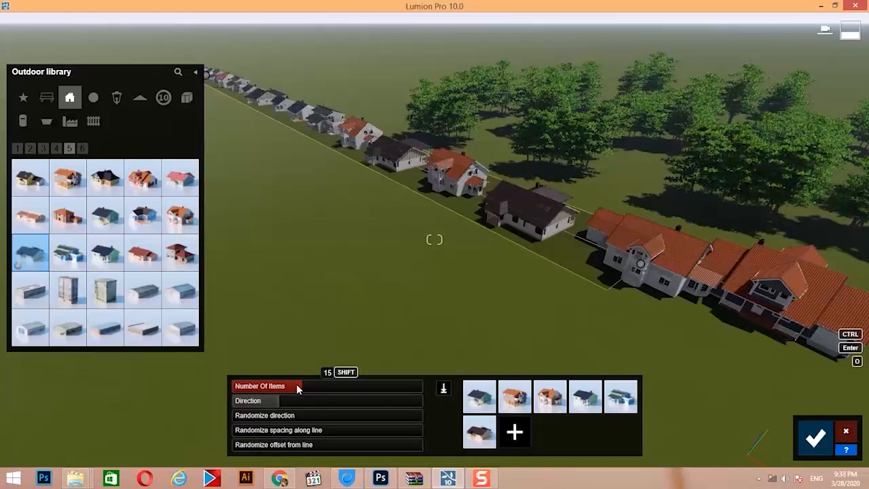
{"action": "left_click", "coordinate": [816, 438]}
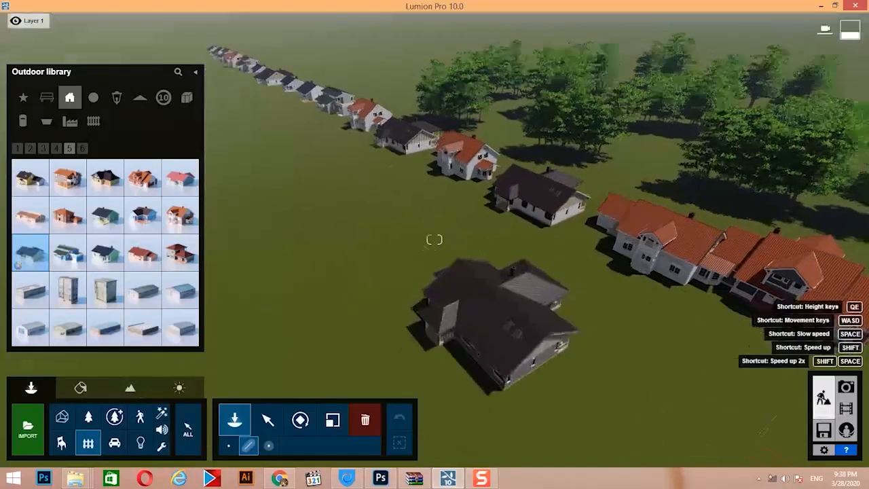
Mass-place a second row of mixed houses parallel to the first and turn them with Direction to face the other row.
{"action": "right_click_drag", "start_coordinate": [517, 312], "coordinate": [513, 301]}
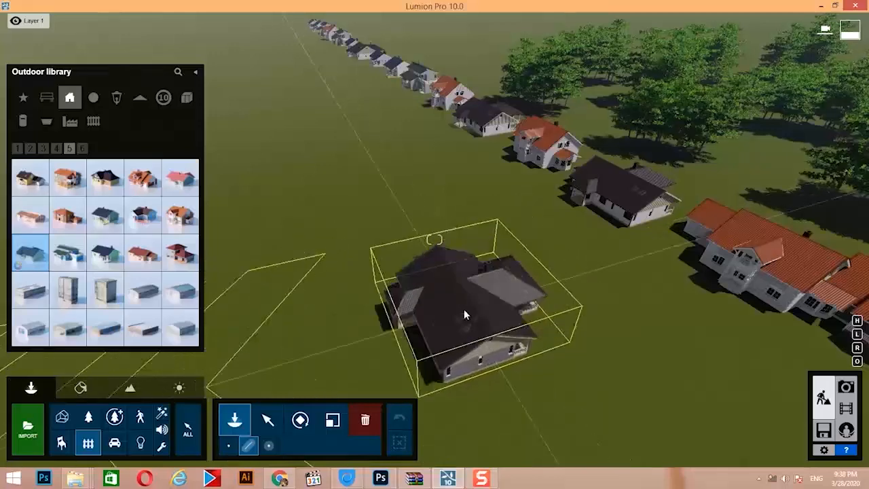
{"action": "left_click_drag", "start_coordinate": [464, 309], "coordinate": [241, 34]}
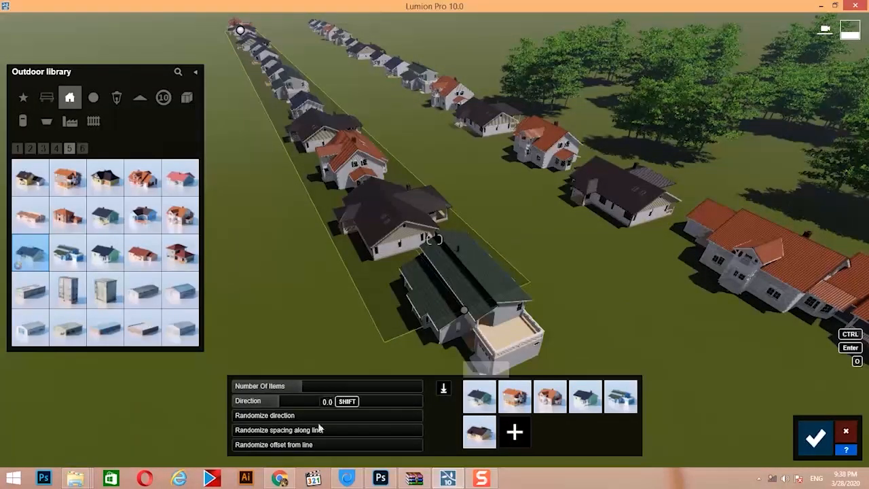
{"action": "left_click_drag", "start_coordinate": [286, 402], "coordinate": [378, 402]}
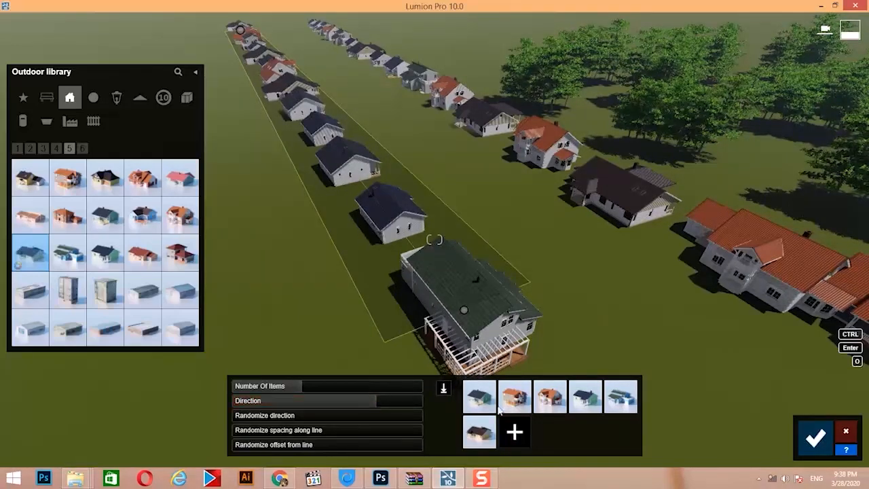
{"action": "left_click", "coordinate": [816, 438]}
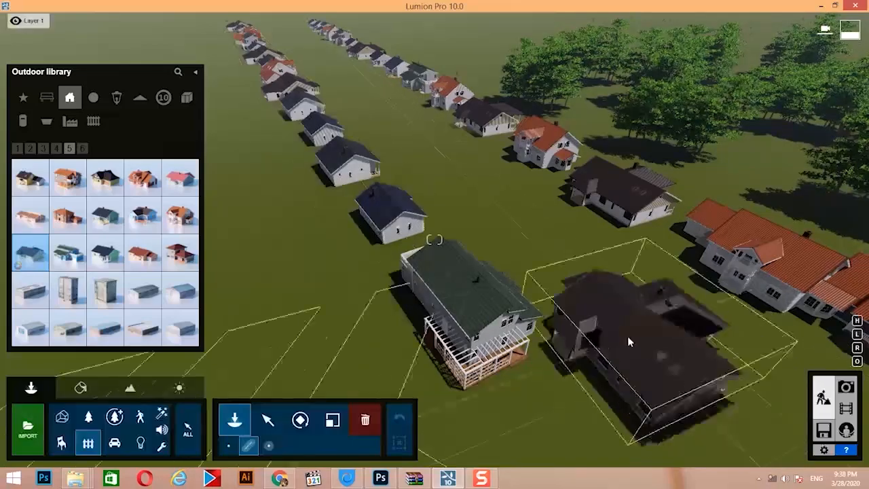
Inspect the two rows of houses from street level between them and from above.
{"action": "key", "text": "w"}
{"action": "right_click_drag", "start_coordinate": [629, 334], "coordinate": [686, 326]}
{"action": "key", "text": "w"}
{"action": "right_click_drag", "start_coordinate": [434, 239], "coordinate": [313, 187]}
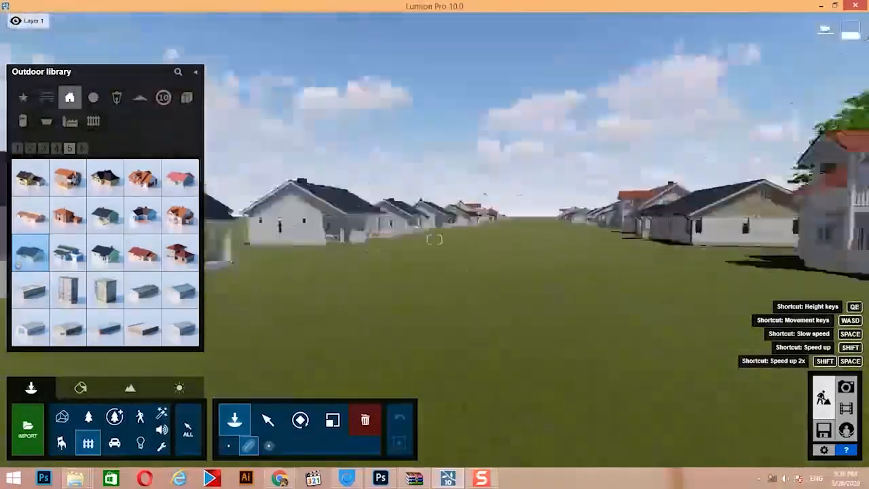
{"action": "key", "text": "w"}
{"action": "right_click_drag", "start_coordinate": [630, 338], "coordinate": [651, 343]}
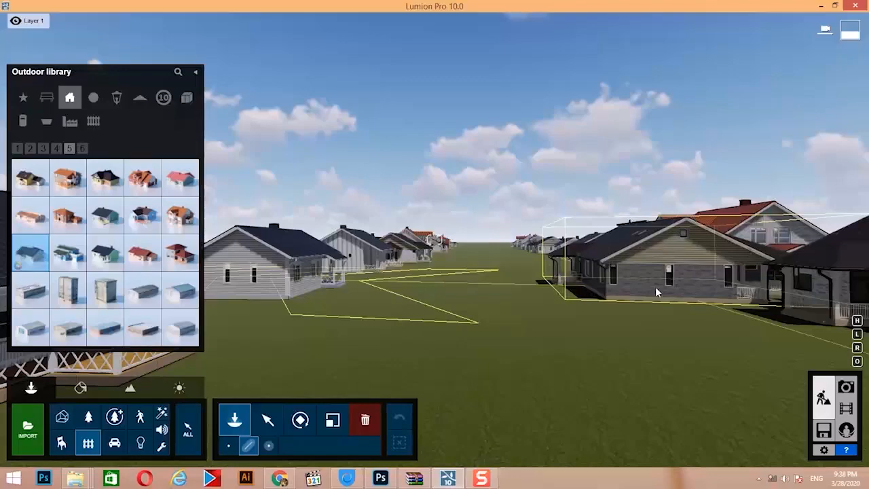
{"action": "left_click", "coordinate": [686, 266]}
{"action": "right_click_drag", "start_coordinate": [685, 266], "coordinate": [666, 348]}
{"action": "key", "text": "s"}
{"action": "key", "text": "s"}
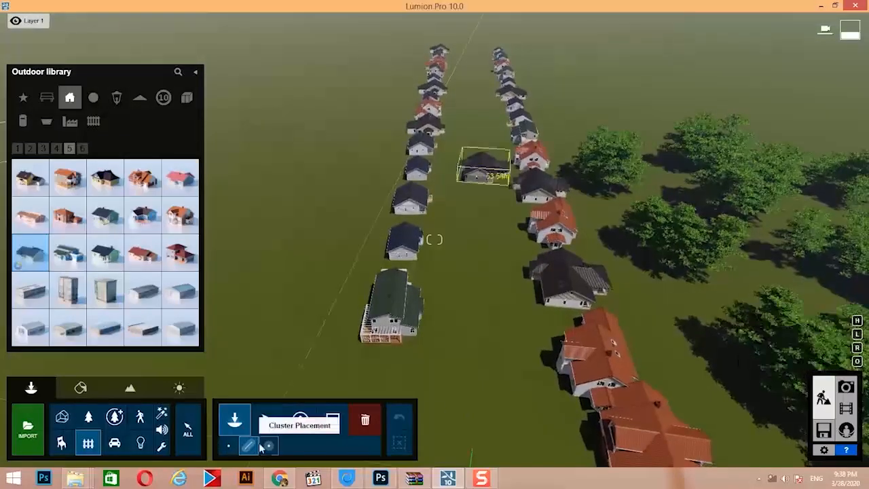
Choose AlmondTree L2 RT from the Nature library and activate paint placement for it.
{"action": "left_click", "coordinate": [269, 448]}
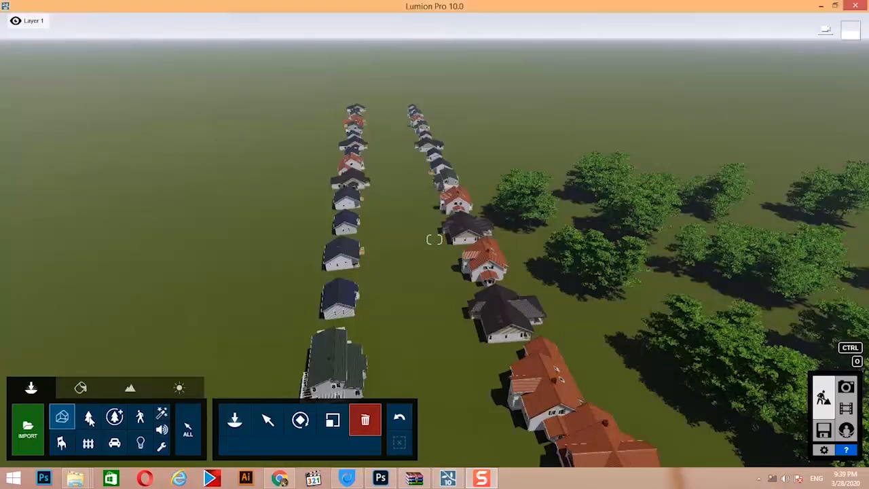
{"action": "left_click", "coordinate": [89, 418]}
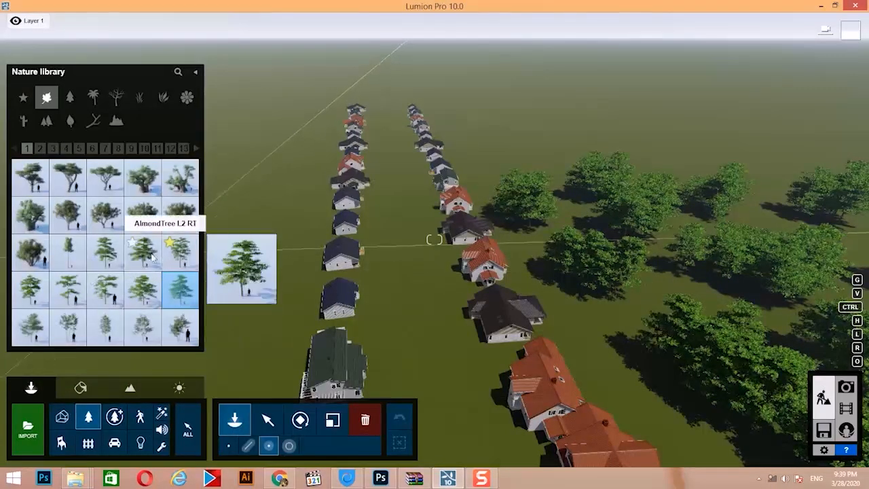
{"action": "left_click", "coordinate": [143, 262]}
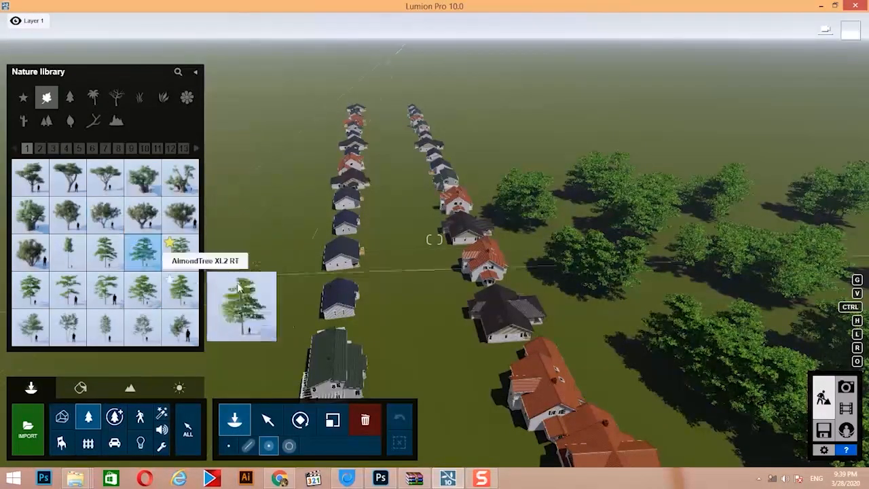
{"action": "right_click_drag", "start_coordinate": [305, 318], "coordinate": [177, 339]}
{"action": "left_click", "coordinate": [290, 445]}
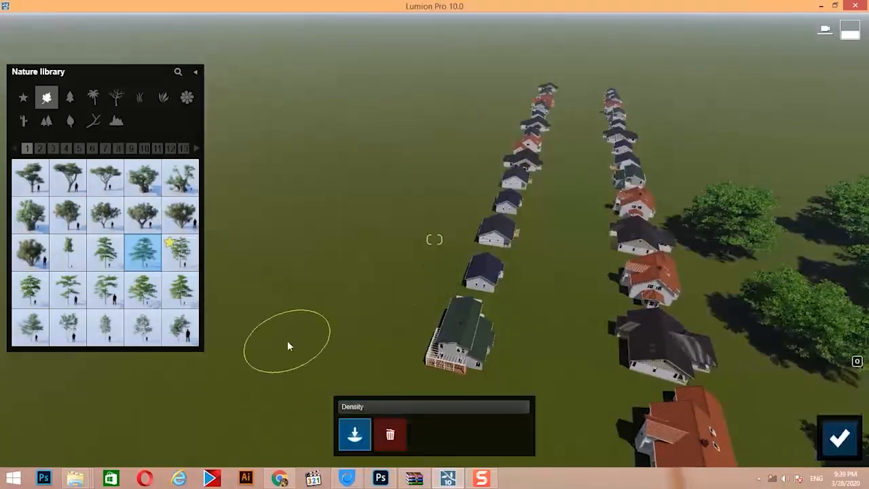
Paint a dense band of almond trees on the open ground beside the second house row and erase it all.
{"action": "mouse_move", "coordinate": [301, 353]}
{"action": "left_mouse_down"}
{"action": "mouse_move", "coordinate": [292, 320]}
{"action": "mouse_move", "coordinate": [398, 278]}
{"action": "mouse_move", "coordinate": [365, 222]}
{"action": "mouse_move", "coordinate": [427, 171]}
{"action": "mouse_move", "coordinate": [435, 204]}
{"action": "left_mouse_up"}
{"action": "left_click", "coordinate": [391, 438]}
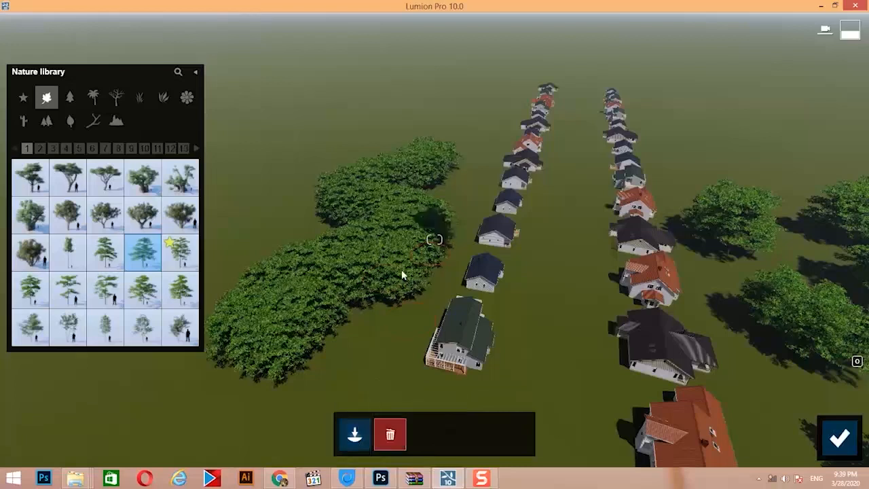
{"action": "mouse_move", "coordinate": [401, 274]}
{"action": "left_mouse_down"}
{"action": "mouse_move", "coordinate": [258, 346]}
{"action": "mouse_move", "coordinate": [413, 247]}
{"action": "mouse_move", "coordinate": [426, 228]}
{"action": "mouse_move", "coordinate": [400, 180]}
{"action": "mouse_move", "coordinate": [383, 227]}
{"action": "mouse_move", "coordinate": [405, 230]}
{"action": "mouse_move", "coordinate": [340, 200]}
{"action": "mouse_move", "coordinate": [409, 169]}
{"action": "mouse_move", "coordinate": [429, 147]}
{"action": "mouse_move", "coordinate": [288, 363]}
{"action": "mouse_move", "coordinate": [252, 384]}
{"action": "left_mouse_up"}
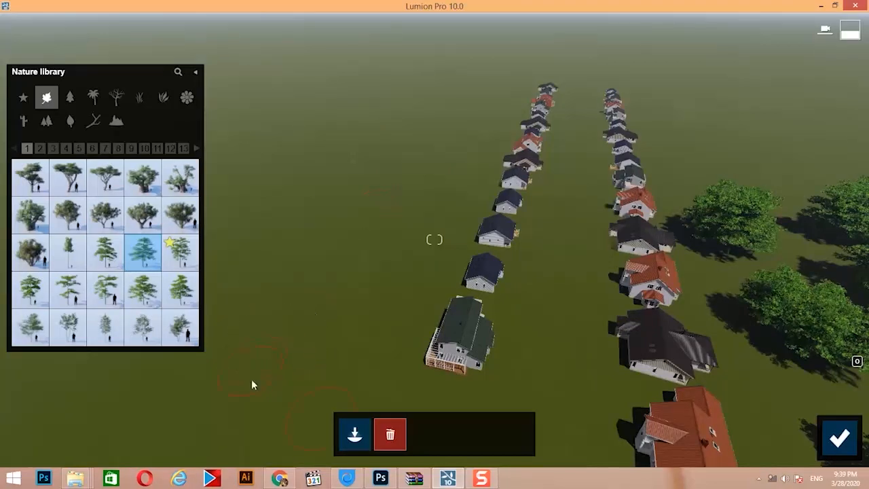
Set the paint density to 0.3 and paint almond trees outside the near end of the second house row.
{"action": "left_click", "coordinate": [354, 434]}
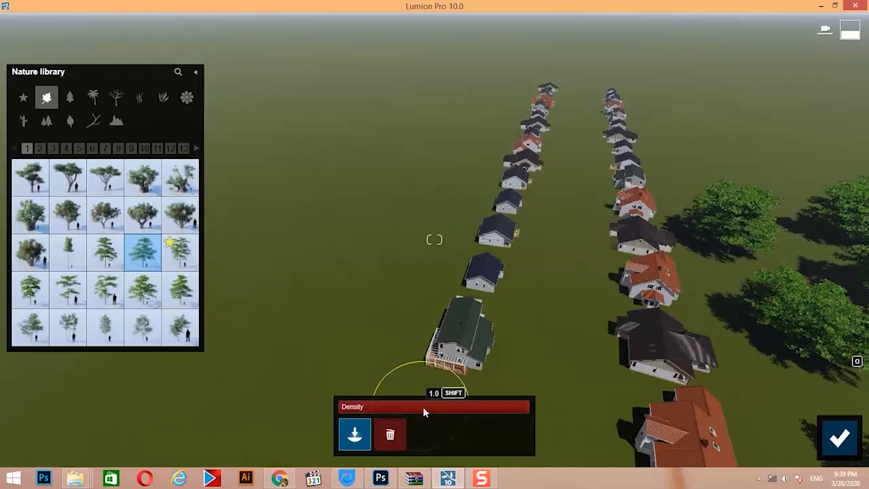
{"action": "left_click_drag", "start_coordinate": [427, 407], "coordinate": [434, 407]}
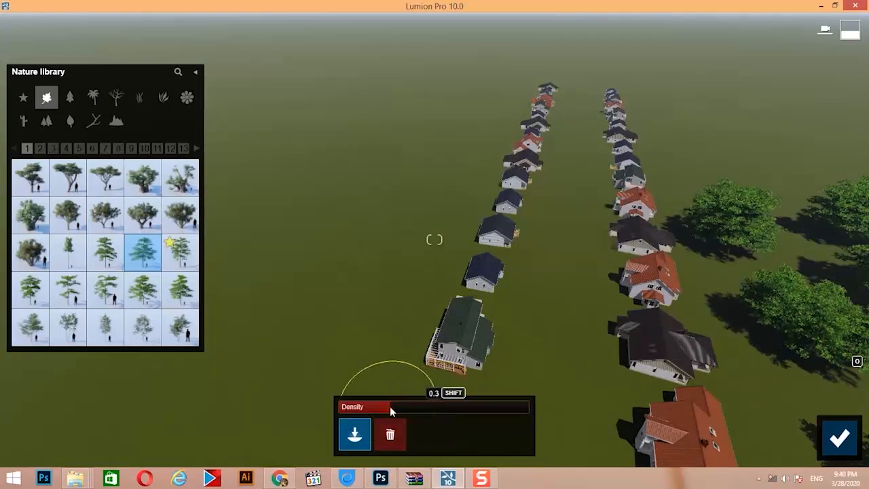
{"action": "mouse_move", "coordinate": [229, 344]}
{"action": "left_mouse_down"}
{"action": "mouse_move", "coordinate": [386, 323]}
{"action": "mouse_move", "coordinate": [370, 290]}
{"action": "left_mouse_up"}
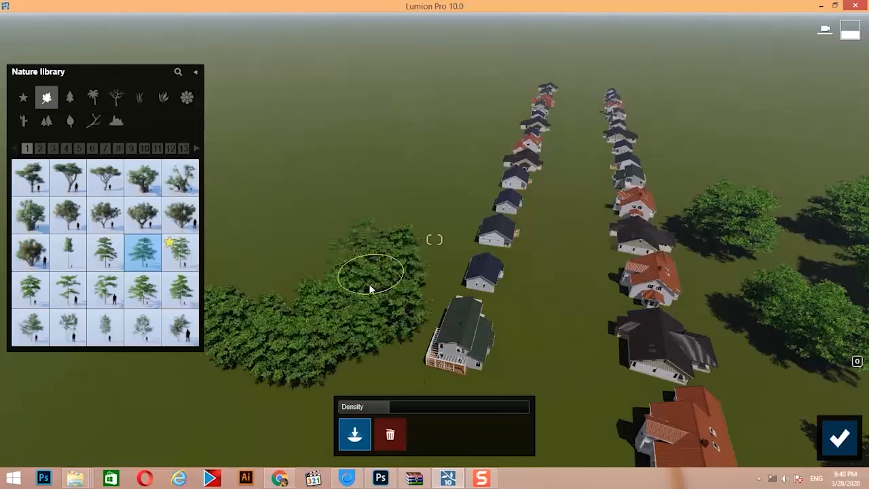
Reduce the paint density further and paint sparse almond trees along the second house row and behind the opposite row.
{"action": "left_click_drag", "start_coordinate": [378, 410], "coordinate": [346, 409]}
{"action": "mouse_move", "coordinate": [432, 207]}
{"action": "left_mouse_down"}
{"action": "mouse_move", "coordinate": [412, 190]}
{"action": "mouse_move", "coordinate": [298, 228]}
{"action": "mouse_move", "coordinate": [330, 163]}
{"action": "mouse_move", "coordinate": [462, 151]}
{"action": "mouse_move", "coordinate": [398, 116]}
{"action": "mouse_move", "coordinate": [469, 123]}
{"action": "mouse_move", "coordinate": [496, 102]}
{"action": "mouse_move", "coordinate": [474, 100]}
{"action": "mouse_move", "coordinate": [485, 140]}
{"action": "mouse_move", "coordinate": [412, 311]}
{"action": "mouse_move", "coordinate": [404, 377]}
{"action": "left_mouse_up"}
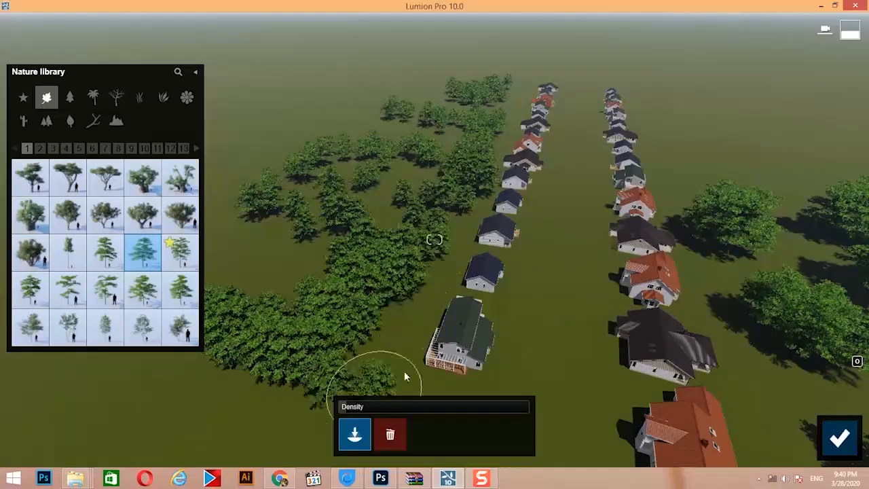
{"action": "right_click_drag", "start_coordinate": [608, 317], "coordinate": [667, 373]}
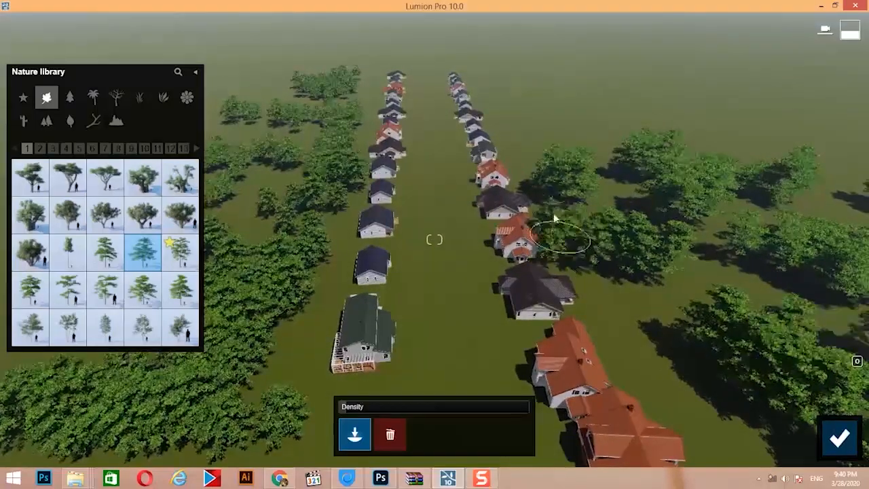
{"action": "mouse_move", "coordinate": [556, 218]}
{"action": "left_mouse_down"}
{"action": "mouse_move", "coordinate": [487, 86]}
{"action": "mouse_move", "coordinate": [525, 155]}
{"action": "mouse_move", "coordinate": [523, 136]}
{"action": "mouse_move", "coordinate": [567, 146]}
{"action": "mouse_move", "coordinate": [610, 135]}
{"action": "mouse_move", "coordinate": [629, 152]}
{"action": "left_mouse_up"}
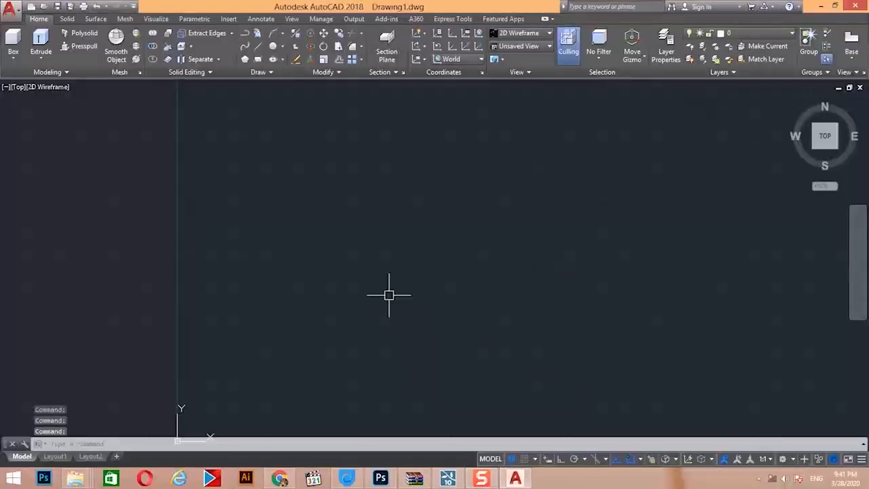
In AutoCAD, set the drawing units' insertion scale to Millimeters.
{"action": "scroll", "coordinate": [400, 264], "scroll_direction": "down", "scroll_amount": 4}
{"action": "middle_click_drag", "start_coordinate": [414, 257], "coordinate": [463, 211]}
{"action": "middle_click_drag", "start_coordinate": [484, 168], "coordinate": [456, 247]}
{"action": "type", "text": "u"}
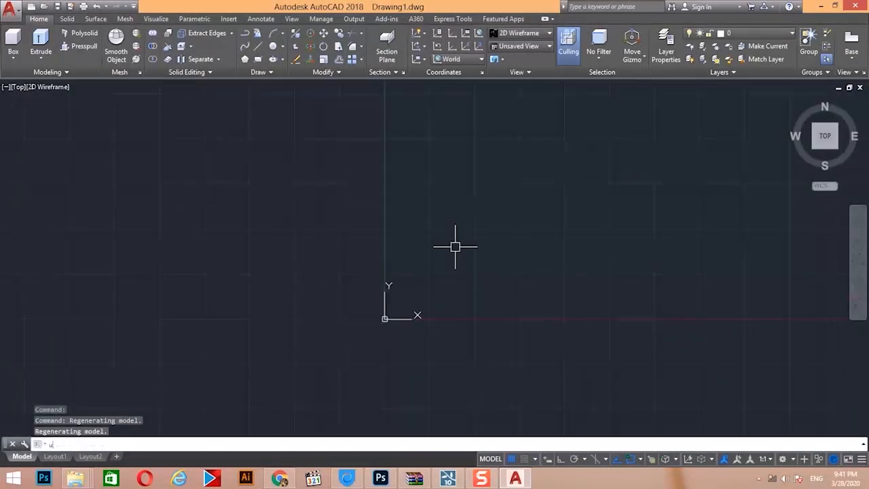
{"action": "type", "text": "n"}
{"action": "key", "text": "Return"}
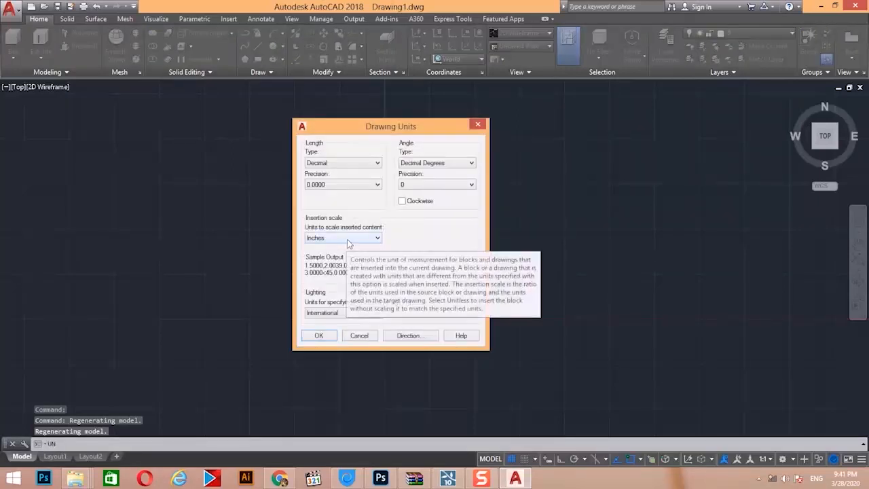
{"action": "left_click", "coordinate": [347, 240]}
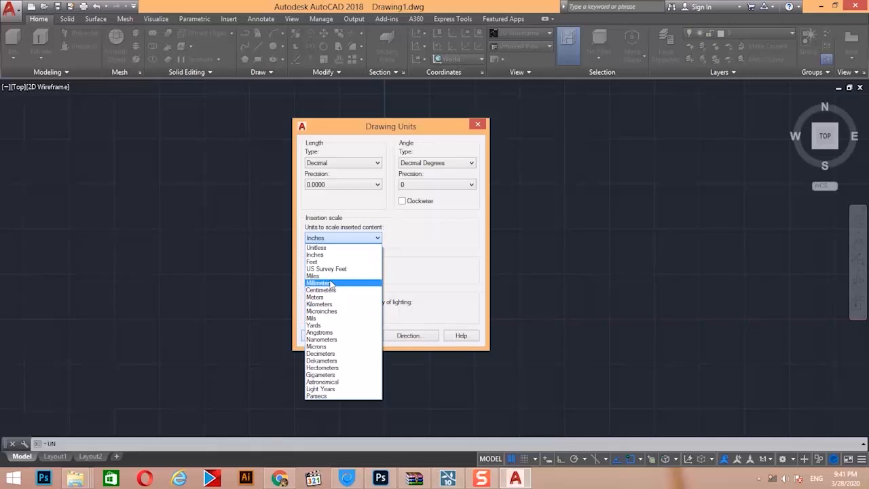
{"action": "left_click", "coordinate": [334, 283]}
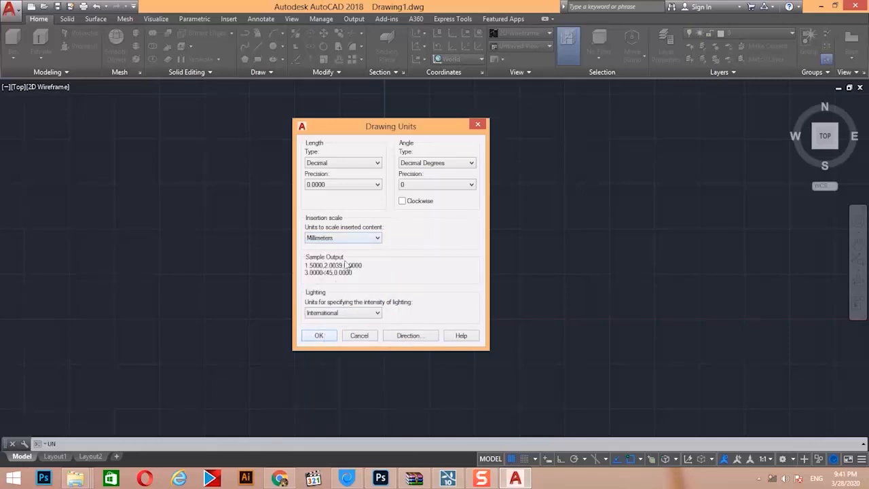
{"action": "left_click", "coordinate": [311, 334]}
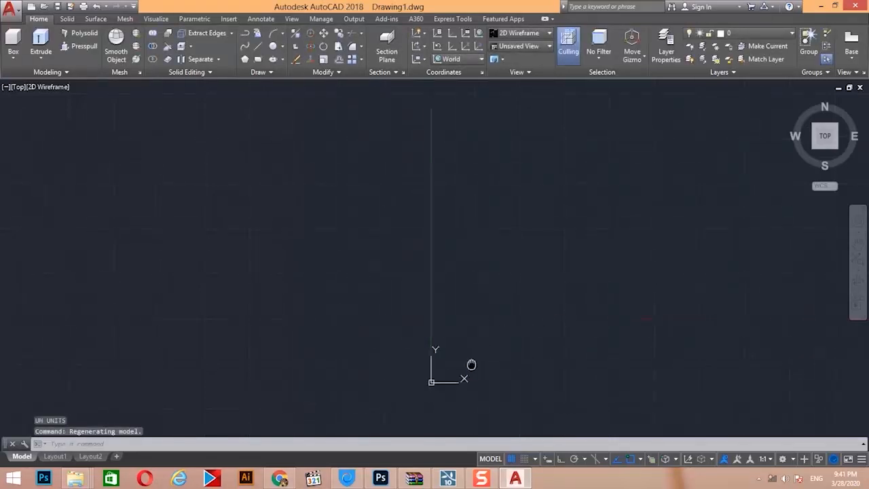
{"action": "type", "text": "l"}
{"action": "key", "text": "Return"}
{"action": "left_click", "coordinate": [431, 382]}
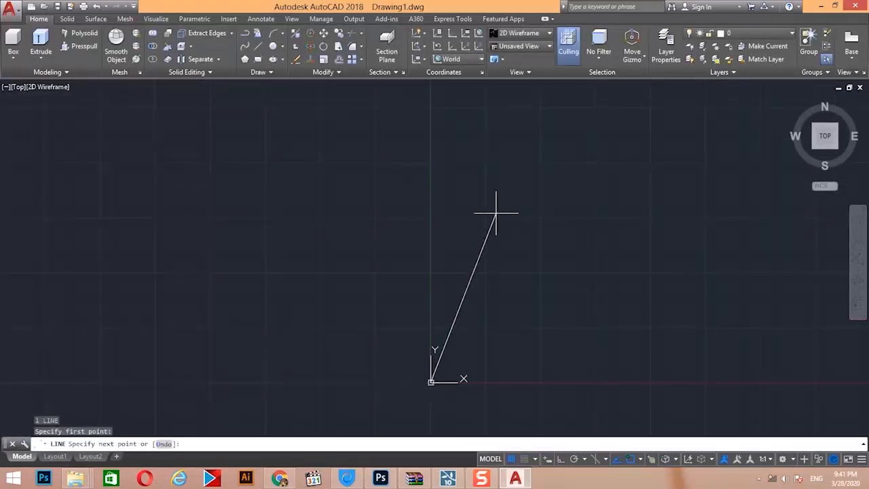
{"action": "key", "text": "Escape"}
{"action": "type", "text": "l"}
{"action": "key", "text": "Return"}
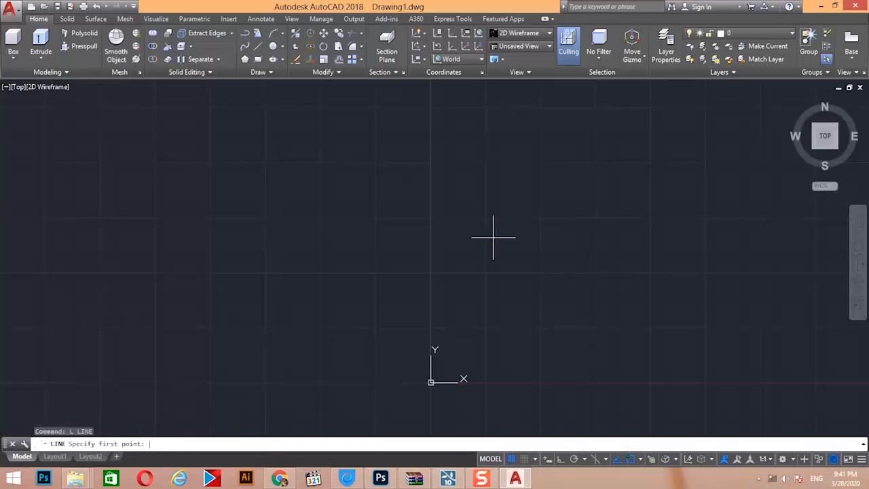
{"action": "type", "text": "0,0"}
{"action": "key", "text": "Return"}
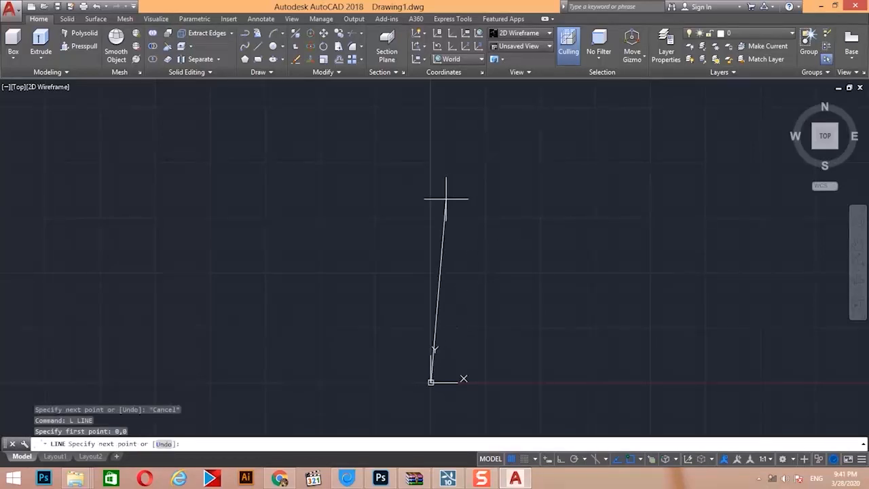
Turn on Ortho mode and start a box at corner 0,0 with a length of 200000 along the Y axis.
{"action": "key", "text": "F8"}
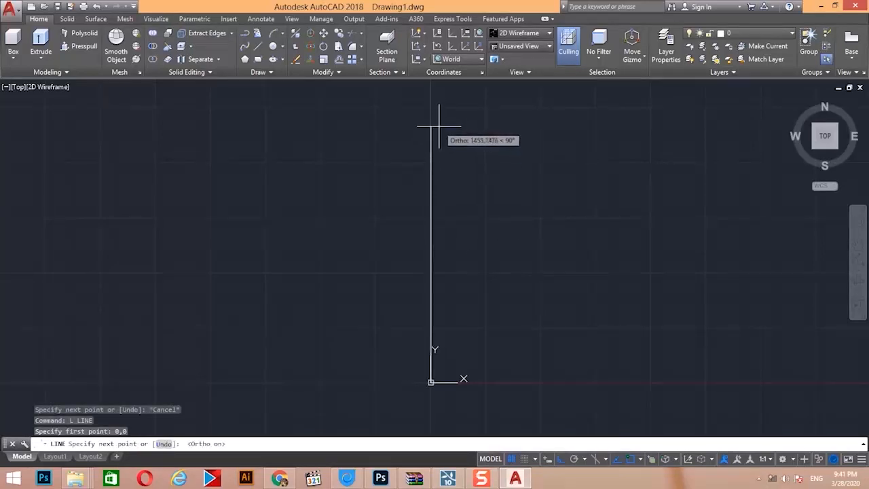
{"action": "key", "text": "Escape"}
{"action": "scroll", "coordinate": [481, 245], "scroll_direction": "down", "scroll_amount": 4}
{"action": "middle_click_drag", "start_coordinate": [481, 245], "coordinate": [295, 146], "text": "shift"}
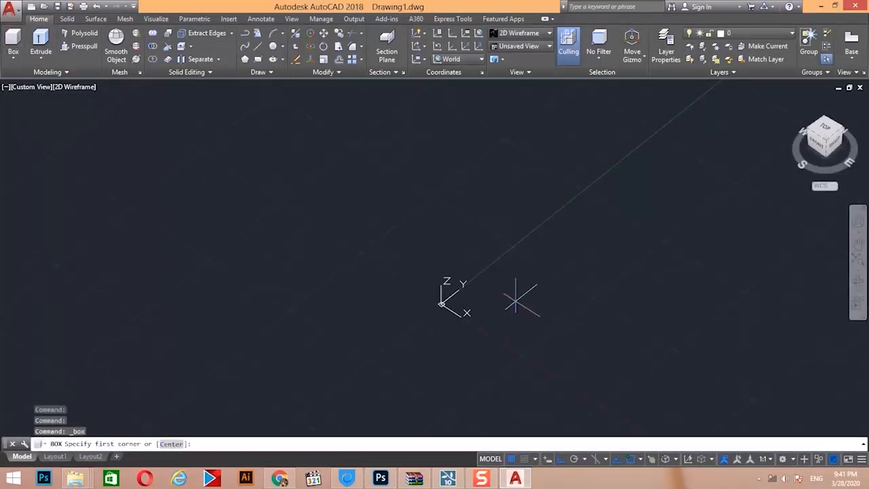
{"action": "key", "text": "Return"}
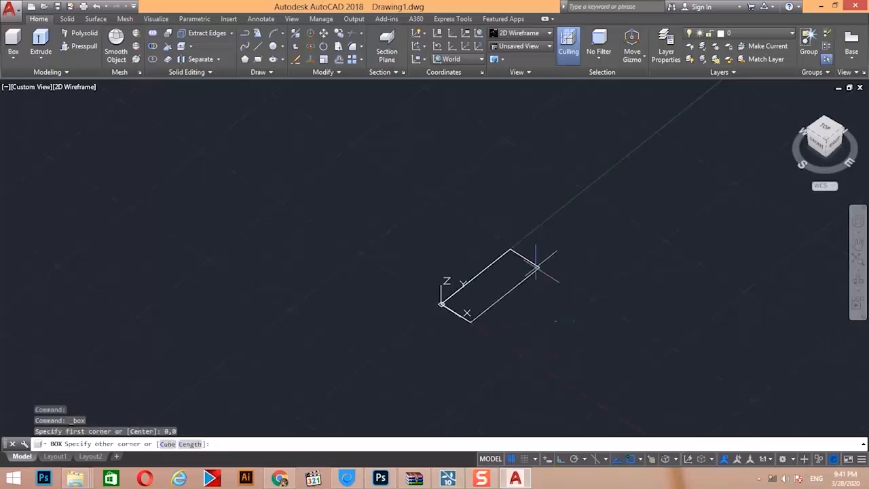
{"action": "middle_click_drag", "start_coordinate": [534, 265], "coordinate": [448, 309]}
{"action": "type", "text": "l"}
{"action": "key", "text": "Return"}
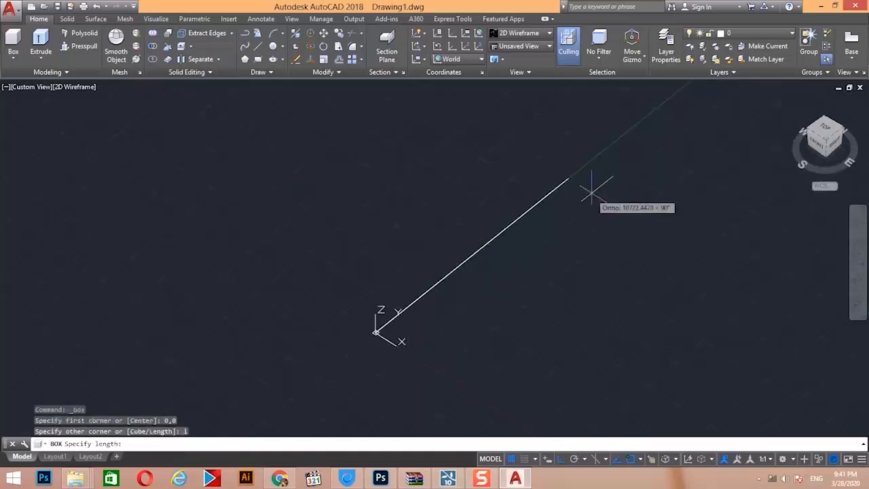
{"action": "scroll", "coordinate": [612, 182], "scroll_direction": "down", "scroll_amount": 2}
{"action": "middle_click_drag", "start_coordinate": [637, 173], "coordinate": [482, 256]}
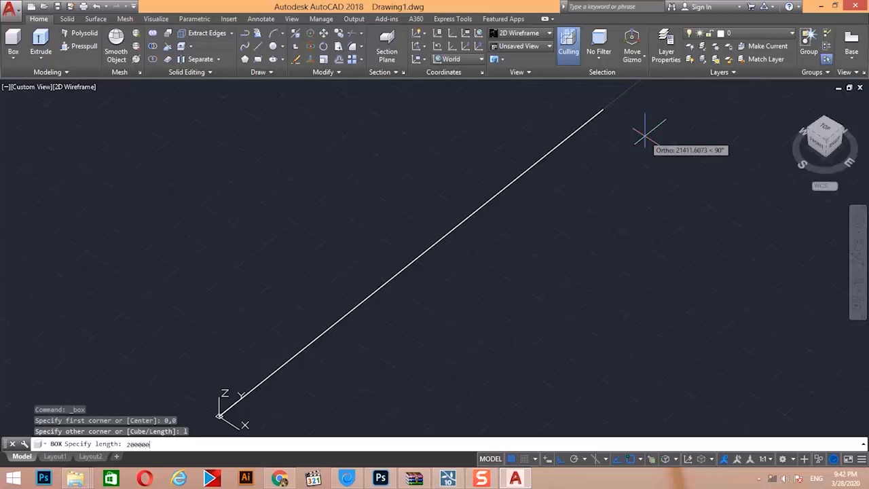
{"action": "key", "text": "Return"}
Set the box's width to 12000 and its height to 1000.
{"action": "scroll", "coordinate": [689, 243], "scroll_direction": "up", "scroll_amount": 5}
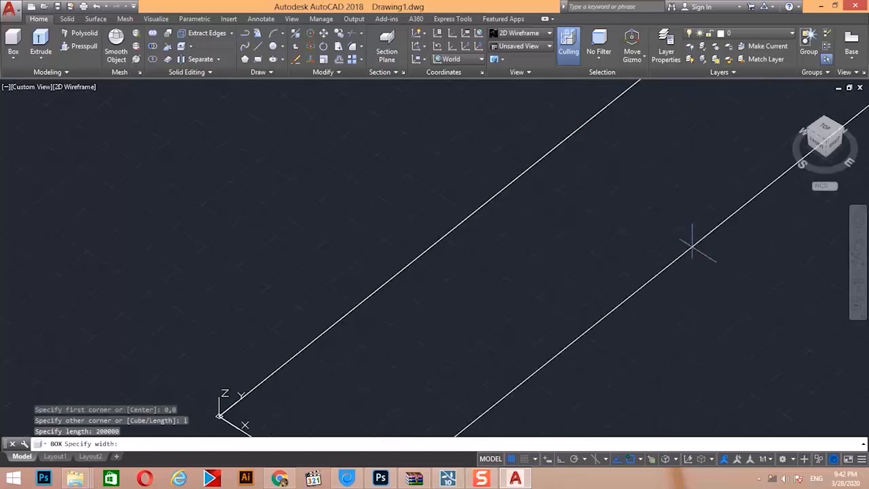
{"action": "scroll", "coordinate": [473, 233], "scroll_direction": "down", "scroll_amount": 4}
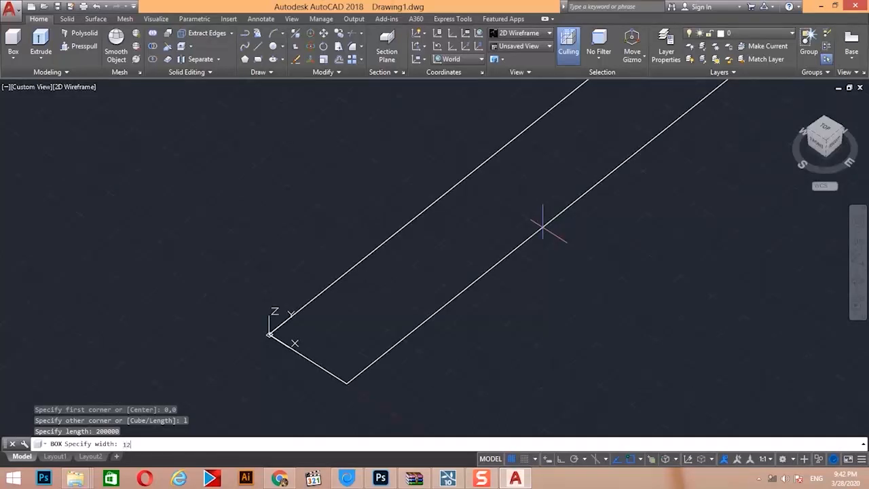
{"action": "key", "text": "Return"}
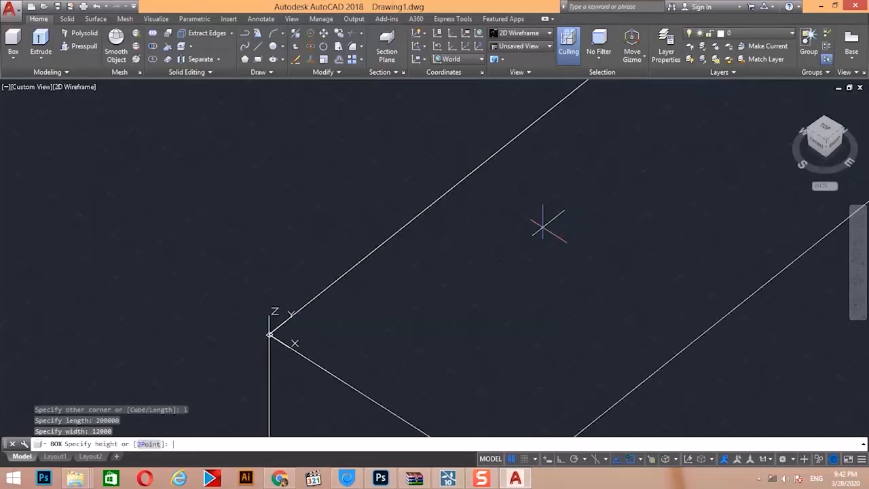
{"action": "scroll", "coordinate": [604, 163], "scroll_direction": "down", "scroll_amount": 2}
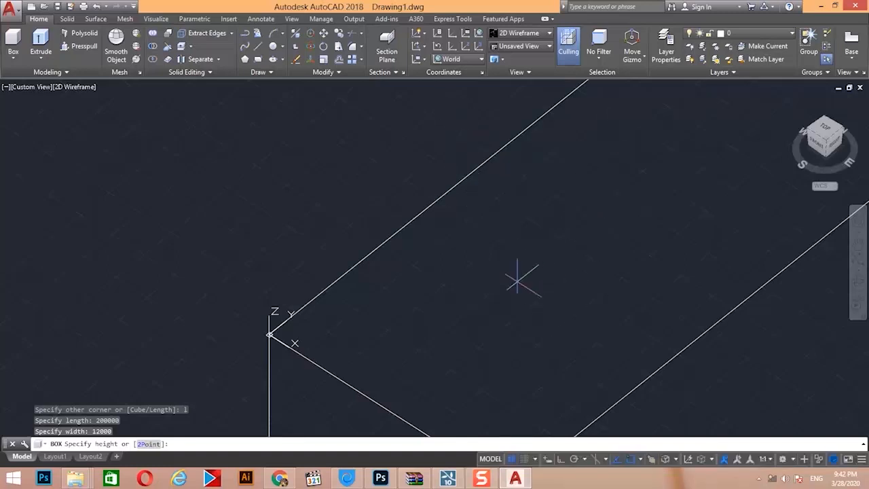
{"action": "type", "text": "1000"}
{"action": "key", "text": "Return"}
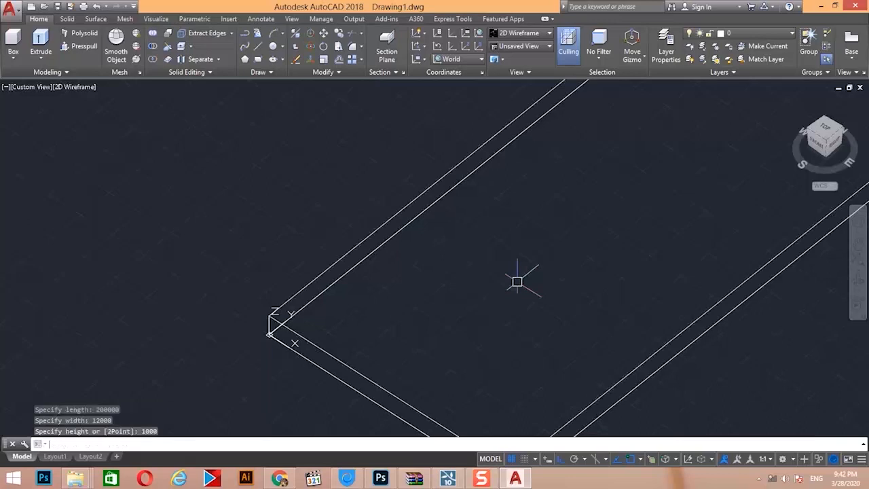
Change the visual style of the model view to Conceptual.
{"action": "scroll", "coordinate": [523, 279], "scroll_direction": "down", "scroll_amount": 2}
{"action": "middle_click_drag", "start_coordinate": [588, 244], "coordinate": [444, 339]}
{"action": "scroll", "coordinate": [439, 272], "scroll_direction": "down", "scroll_amount": 3}
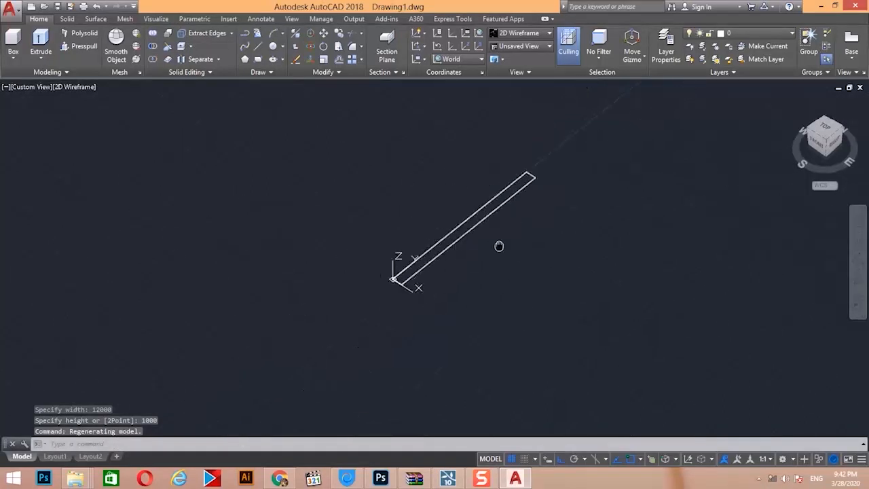
{"action": "scroll", "coordinate": [506, 231], "scroll_direction": "up", "scroll_amount": 2}
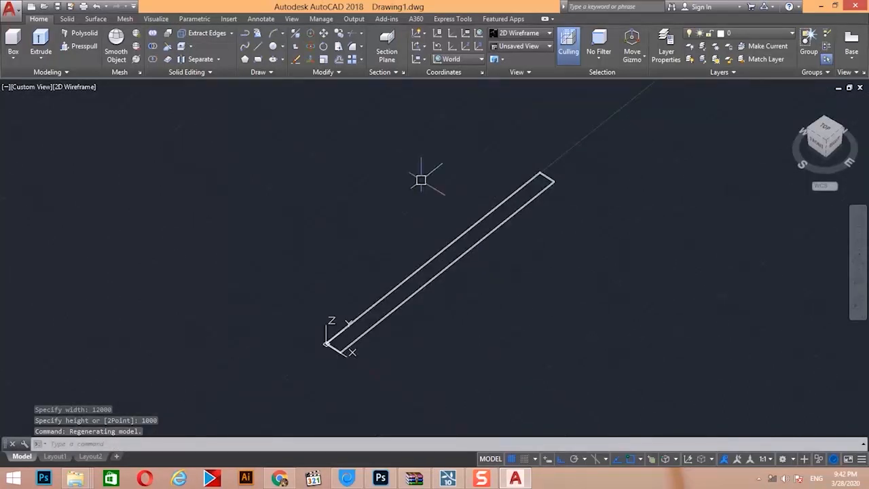
{"action": "left_click", "coordinate": [540, 35]}
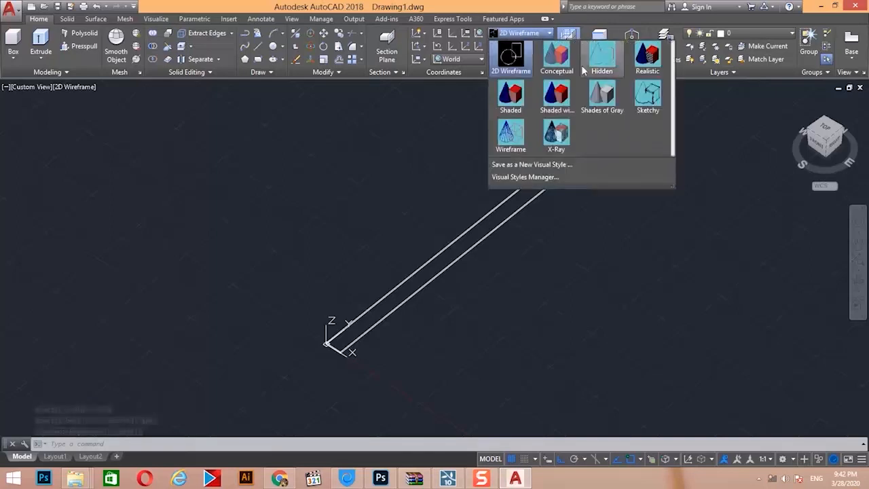
{"action": "left_click", "coordinate": [555, 60]}
{"action": "scroll", "coordinate": [346, 342], "scroll_direction": "up", "scroll_amount": 3}
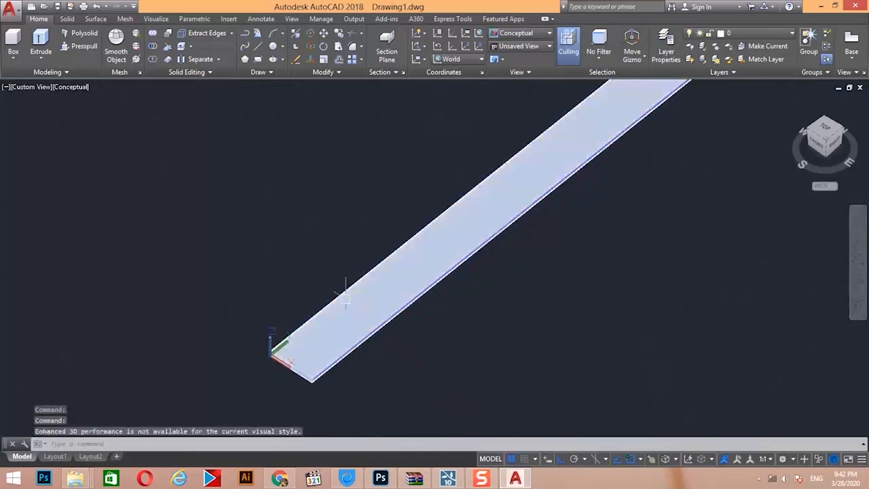
Create a new layer with orange index colour 30 and make it the current layer.
{"action": "type", "text": "la"}
{"action": "key", "text": "Return"}
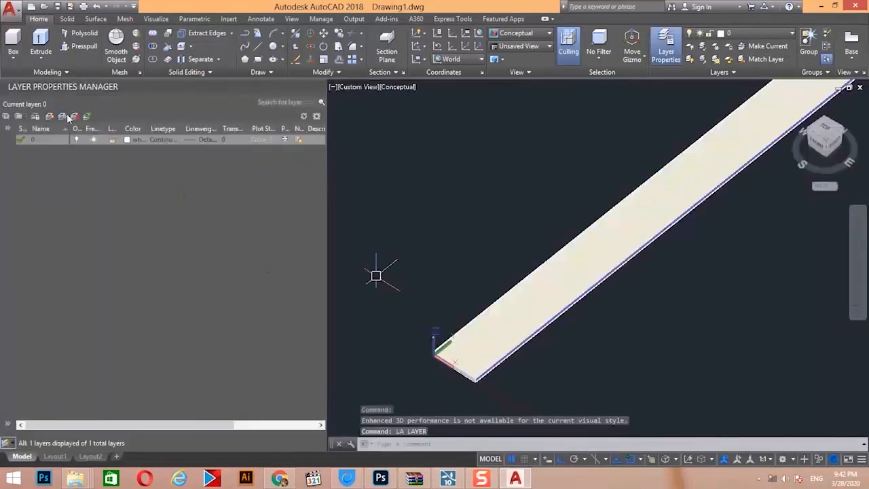
{"action": "left_click", "coordinate": [50, 117]}
{"action": "left_click", "coordinate": [128, 151]}
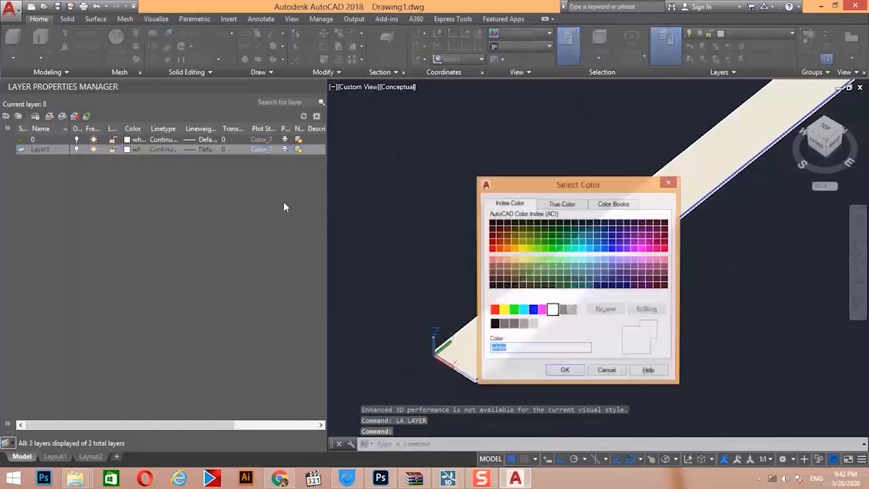
{"action": "left_click", "coordinate": [511, 224]}
{"action": "left_click", "coordinate": [562, 368]}
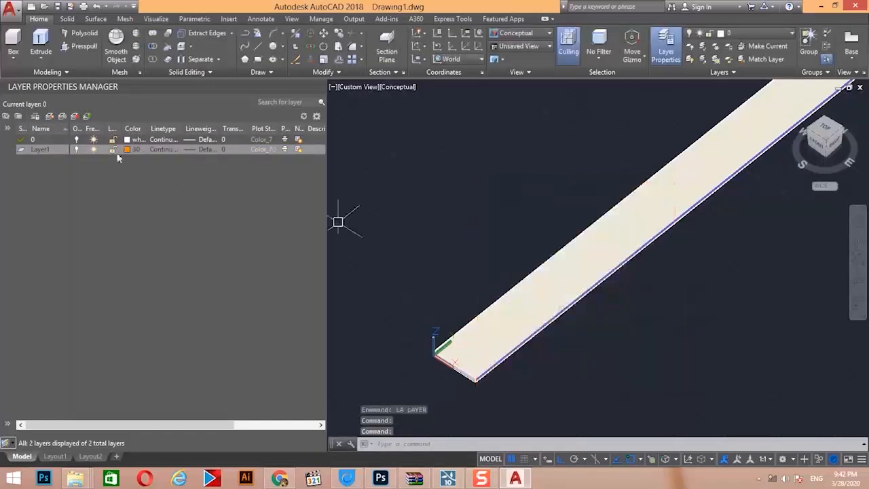
{"action": "left_click", "coordinate": [83, 117]}
Draw a box from the slab's near outer top corner, 200000 long, 2000 wide and 1000 high.
{"action": "left_click", "coordinate": [13, 44]}
{"action": "scroll", "coordinate": [456, 302], "scroll_direction": "up", "scroll_amount": 3}
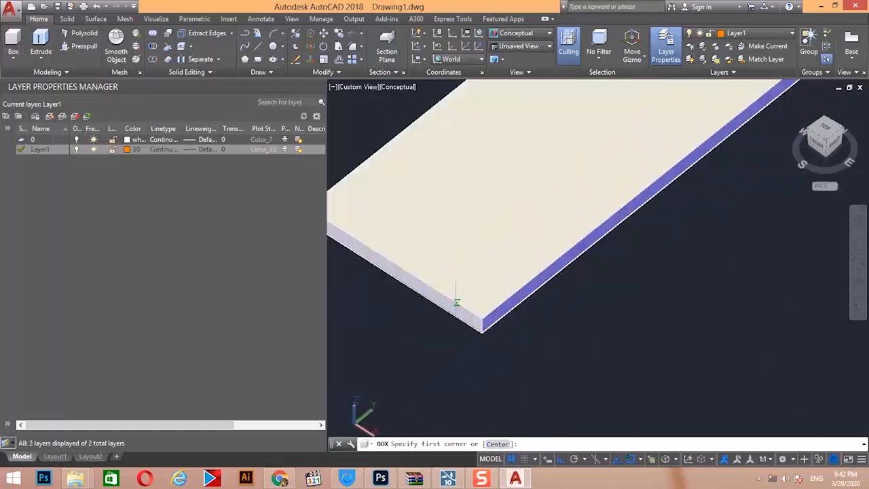
{"action": "left_click", "coordinate": [480, 316]}
{"action": "scroll", "coordinate": [468, 340], "scroll_direction": "down", "scroll_amount": 3}
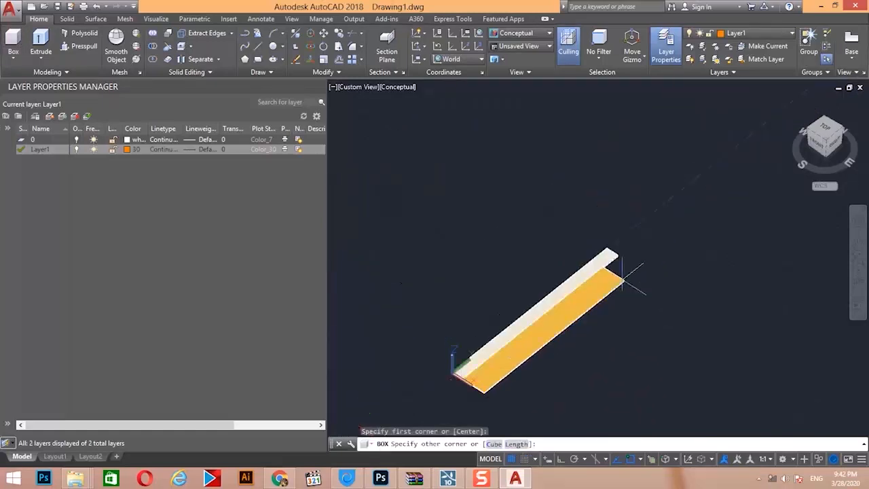
{"action": "scroll", "coordinate": [628, 273], "scroll_direction": "up", "scroll_amount": 2}
{"action": "type", "text": "l"}
{"action": "key", "text": "Return"}
{"action": "key", "text": "Return"}
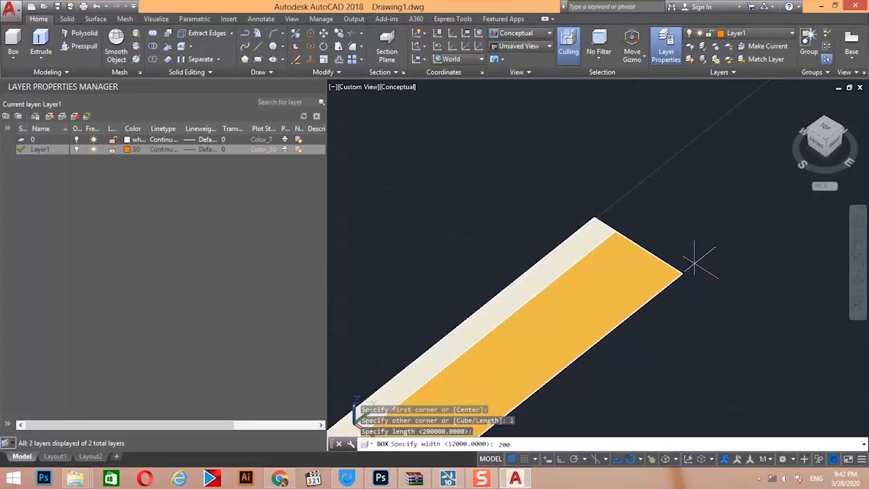
{"action": "type", "text": "2000"}
{"action": "key", "text": "Return"}
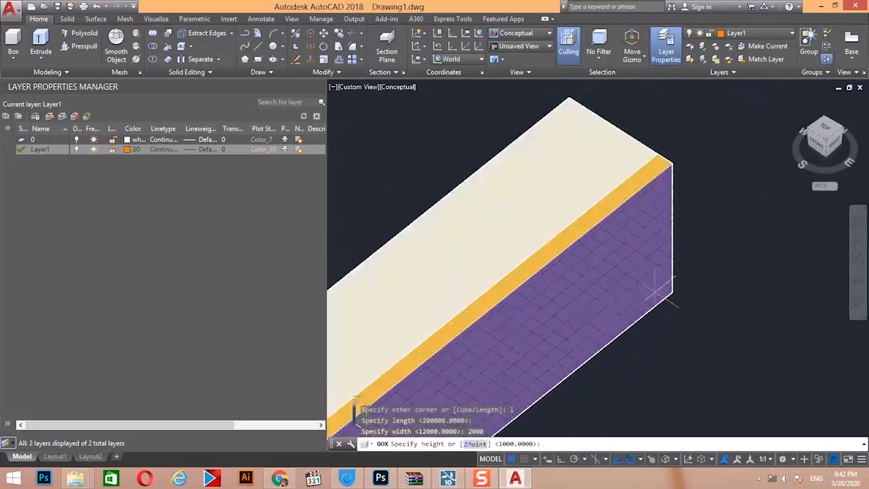
{"action": "type", "text": "1000"}
{"action": "key", "text": "Return"}
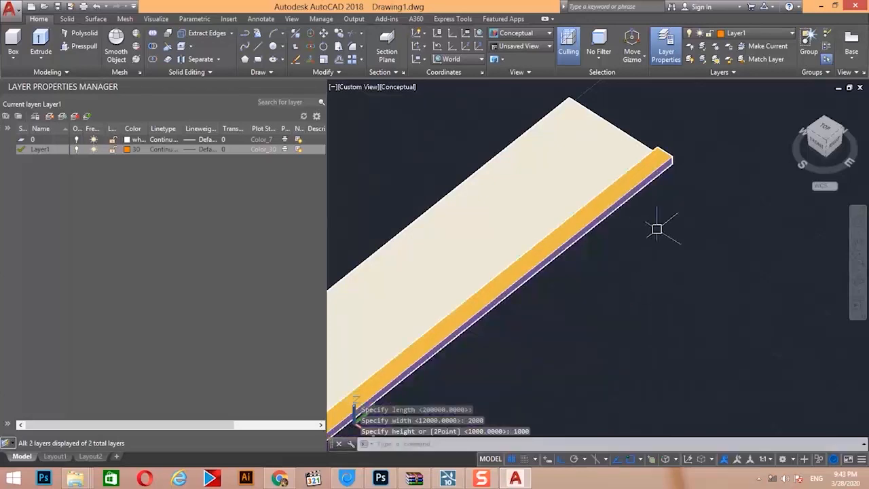
Move the orange strip down so its top is flush with the slab's top surface.
{"action": "scroll", "coordinate": [696, 140], "scroll_direction": "up", "scroll_amount": 3}
{"action": "type", "text": "m"}
{"action": "key", "text": "Return"}
{"action": "left_click", "coordinate": [696, 146]}
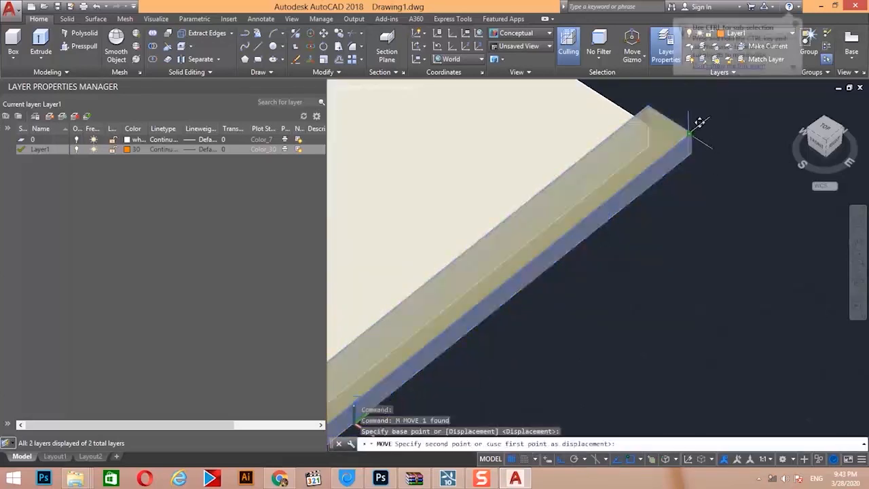
{"action": "left_click", "coordinate": [709, 187]}
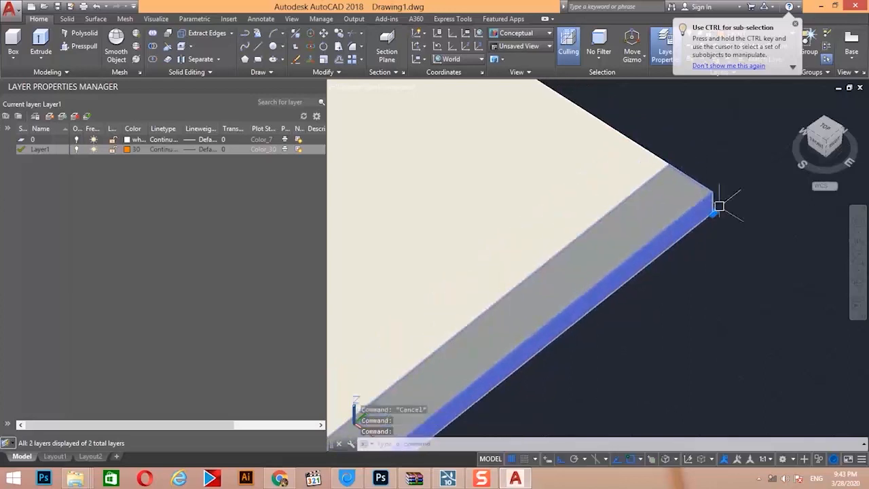
{"action": "type", "text": "c"}
{"action": "key", "text": "Return"}
{"action": "left_click", "coordinate": [707, 182]}
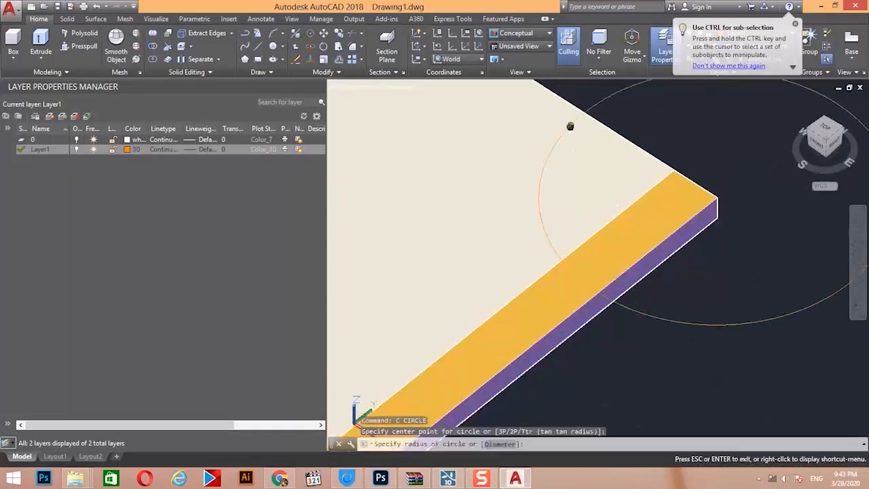
{"action": "scroll", "coordinate": [684, 195], "scroll_direction": "up", "scroll_amount": 1}
{"action": "key", "text": "Escape"}
Copy the orange strip to the opposite long edge of the slab, flush with its top.
{"action": "type", "text": "co"}
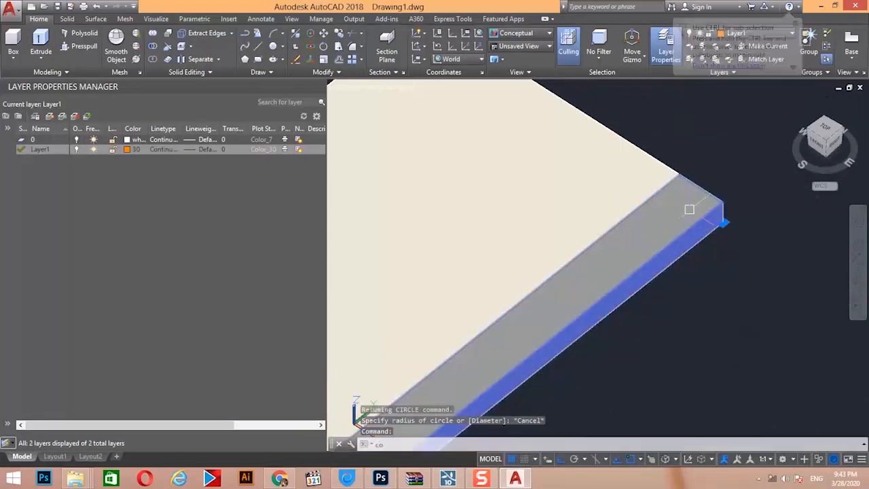
{"action": "key", "text": "Return"}
{"action": "left_click", "coordinate": [722, 202]}
{"action": "scroll", "coordinate": [766, 242], "scroll_direction": "down", "scroll_amount": 3}
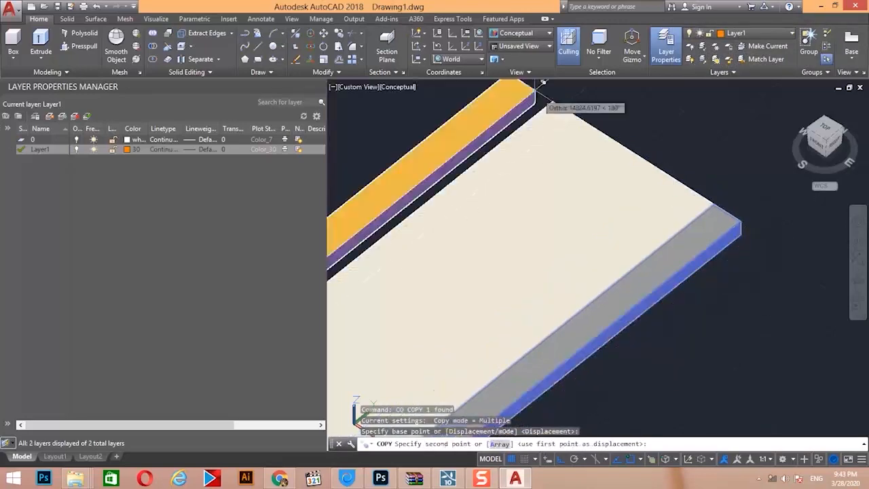
{"action": "scroll", "coordinate": [536, 90], "scroll_direction": "up", "scroll_amount": 5}
{"action": "left_click", "coordinate": [599, 133]}
{"action": "key", "text": "Escape"}
{"action": "scroll", "coordinate": [672, 135], "scroll_direction": "down", "scroll_amount": 6}
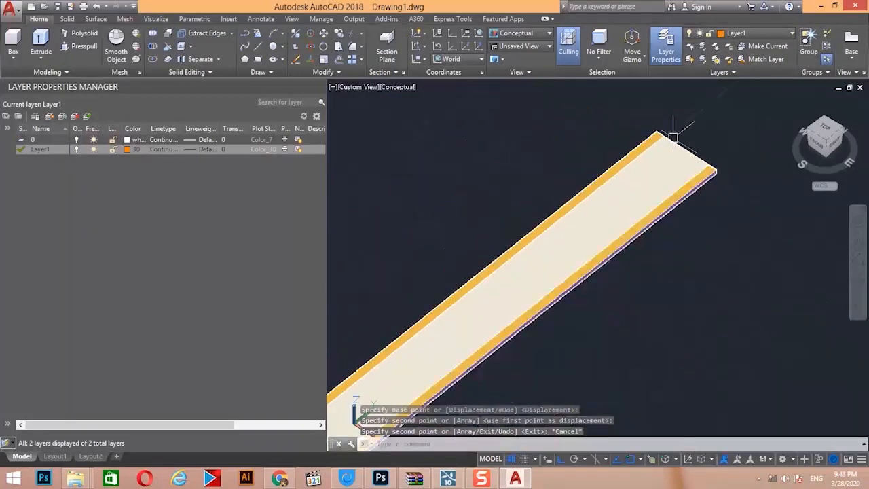
Create another layer with green index colour 90 and make it the current layer.
{"action": "scroll", "coordinate": [574, 215], "scroll_direction": "up", "scroll_amount": 2}
{"action": "middle_click_drag", "start_coordinate": [625, 236], "coordinate": [646, 180]}
{"action": "scroll", "coordinate": [624, 191], "scroll_direction": "down", "scroll_amount": 2}
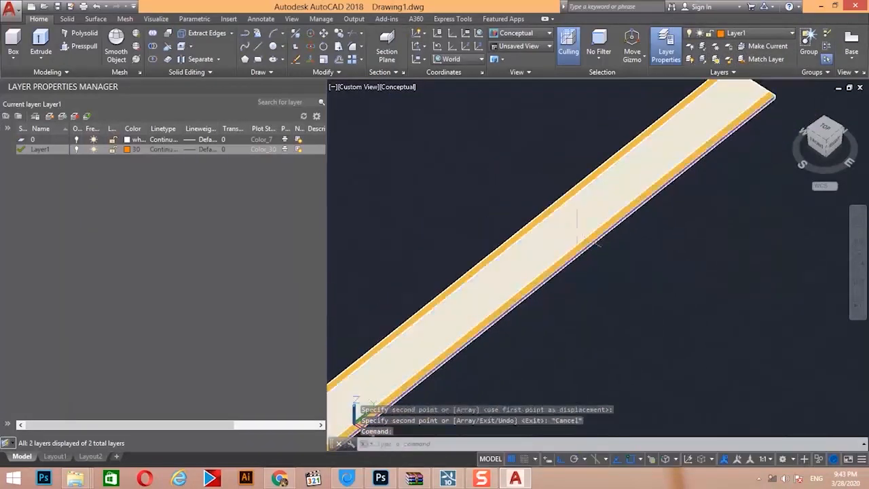
{"action": "middle_click_drag", "start_coordinate": [580, 228], "coordinate": [660, 163]}
{"action": "middle_click_drag", "start_coordinate": [515, 314], "coordinate": [640, 198]}
{"action": "key", "text": "Escape"}
{"action": "scroll", "coordinate": [476, 309], "scroll_direction": "up", "scroll_amount": 4}
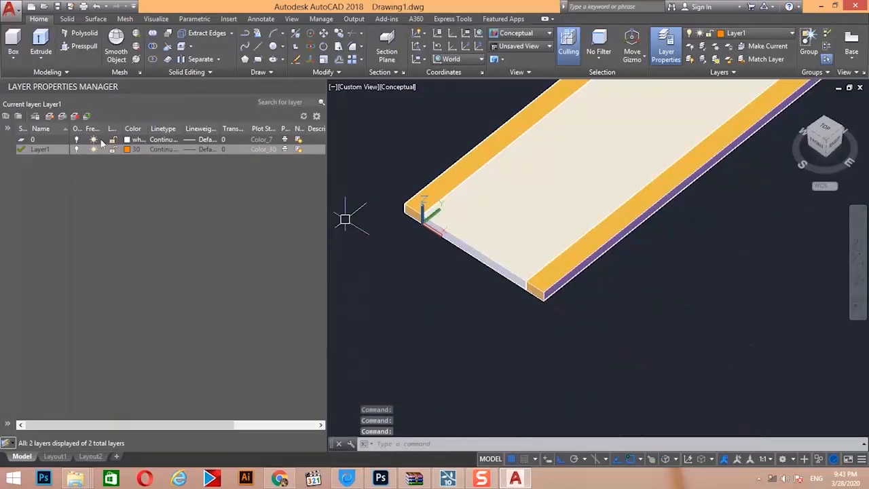
{"action": "left_click", "coordinate": [50, 117]}
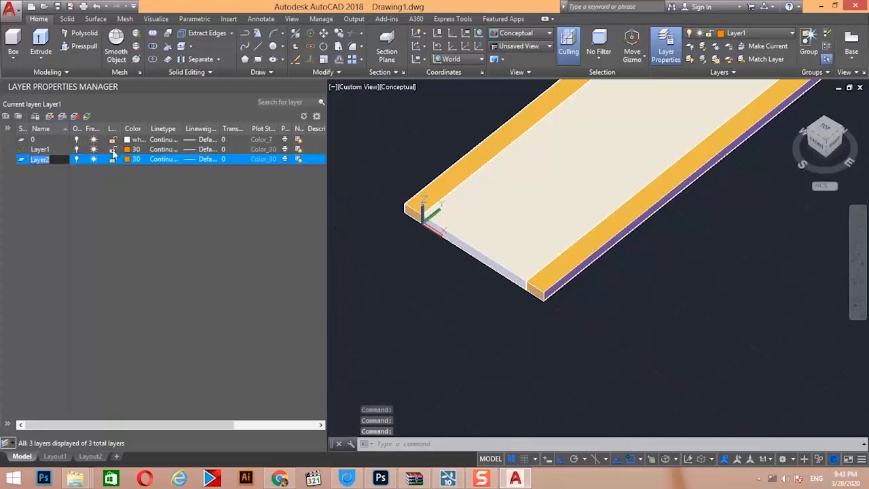
{"action": "left_click", "coordinate": [127, 159]}
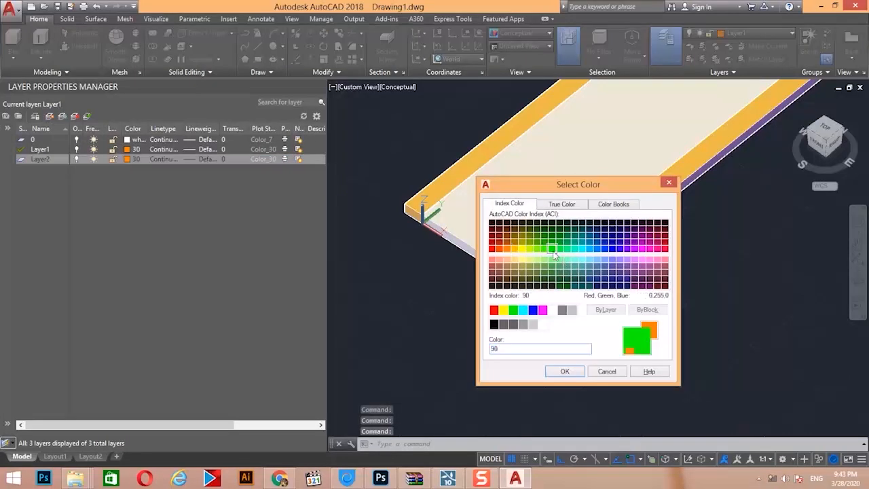
{"action": "double_click", "coordinate": [553, 252]}
{"action": "left_click", "coordinate": [87, 117]}
Start a box at the near end of the slab's top, along the orange strip's inner edge, about 25362 long.
{"action": "left_click", "coordinate": [14, 44]}
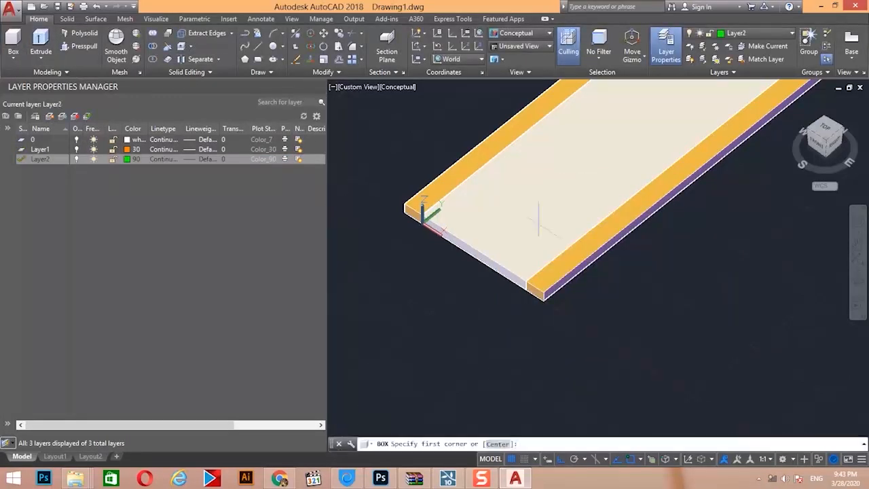
{"action": "scroll", "coordinate": [542, 268], "scroll_direction": "up", "scroll_amount": 8}
{"action": "left_click", "coordinate": [449, 360]}
{"action": "scroll", "coordinate": [447, 360], "scroll_direction": "down", "scroll_amount": 5}
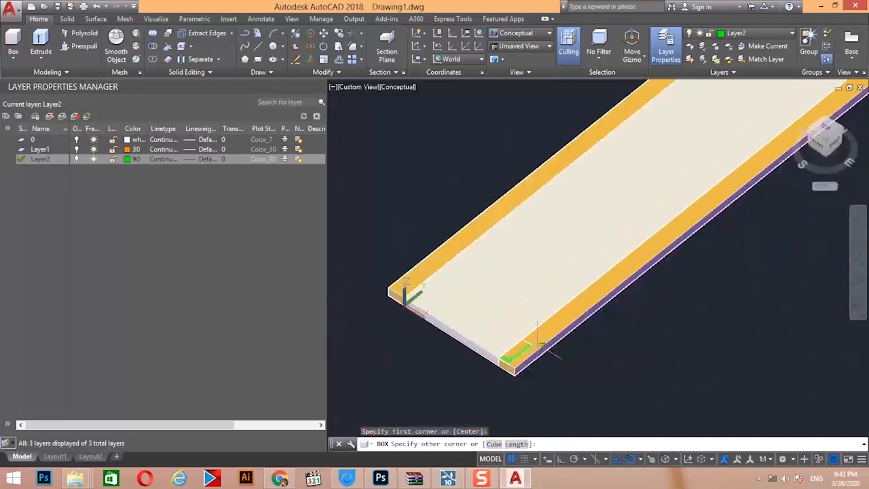
{"action": "scroll", "coordinate": [648, 267], "scroll_direction": "up", "scroll_amount": 5}
{"action": "scroll", "coordinate": [656, 249], "scroll_direction": "down", "scroll_amount": 2}
{"action": "scroll", "coordinate": [699, 211], "scroll_direction": "down", "scroll_amount": 3}
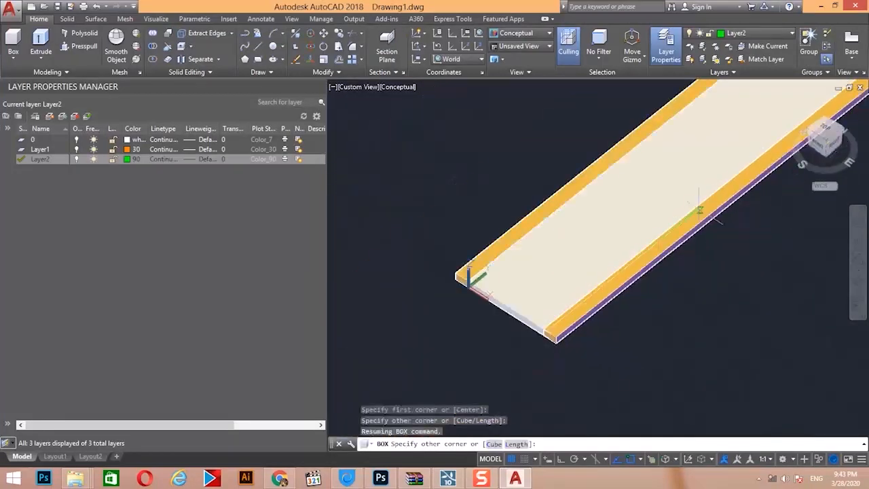
{"action": "scroll", "coordinate": [693, 210], "scroll_direction": "up", "scroll_amount": 3}
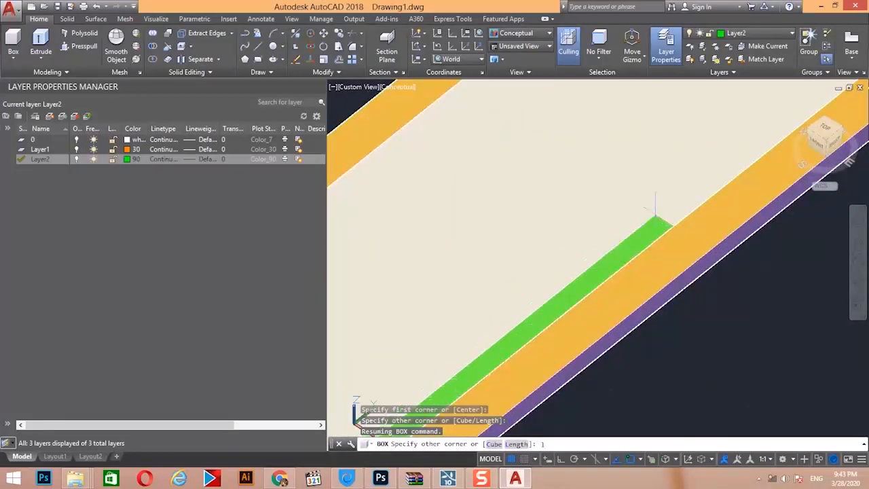
{"action": "type", "text": "l"}
{"action": "key", "text": "Return"}
{"action": "scroll", "coordinate": [692, 210], "scroll_direction": "down", "scroll_amount": 3}
{"action": "scroll", "coordinate": [684, 210], "scroll_direction": "up", "scroll_amount": 3}
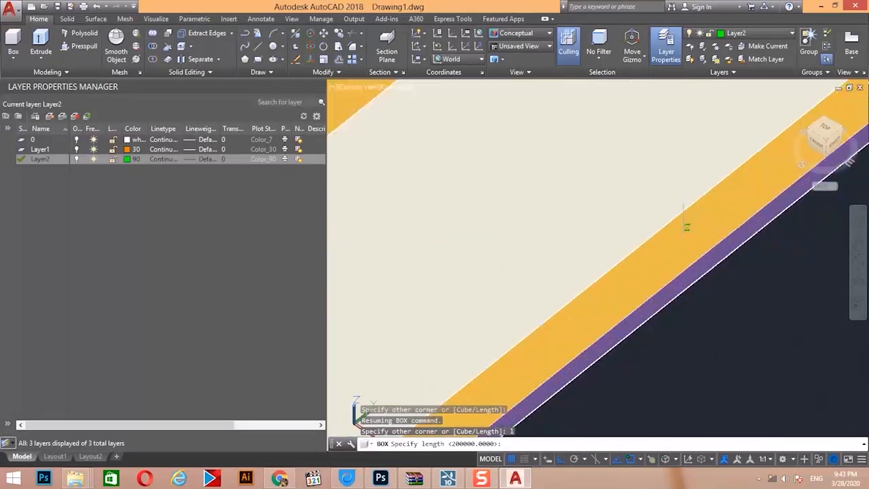
{"action": "left_click", "coordinate": [675, 216]}
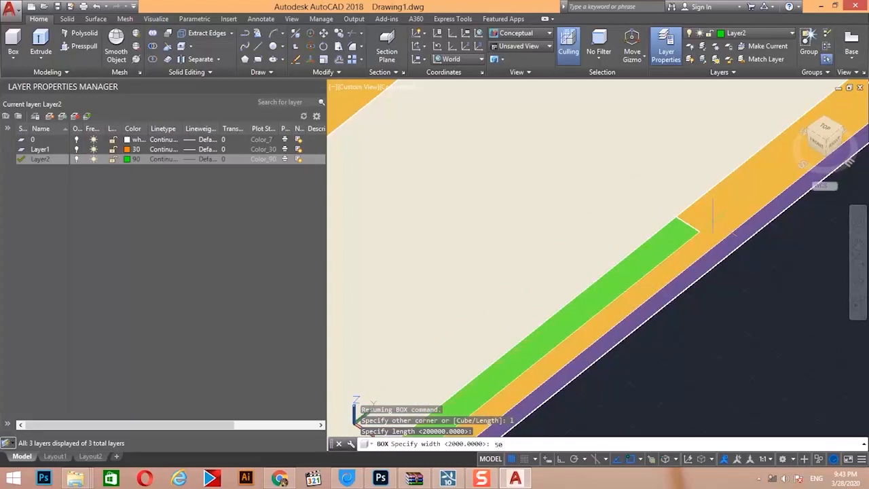
Complete the green box beside the orange strip with a width of 500 and a height of 100.
{"action": "type", "text": "0"}
{"action": "key", "text": "Return"}
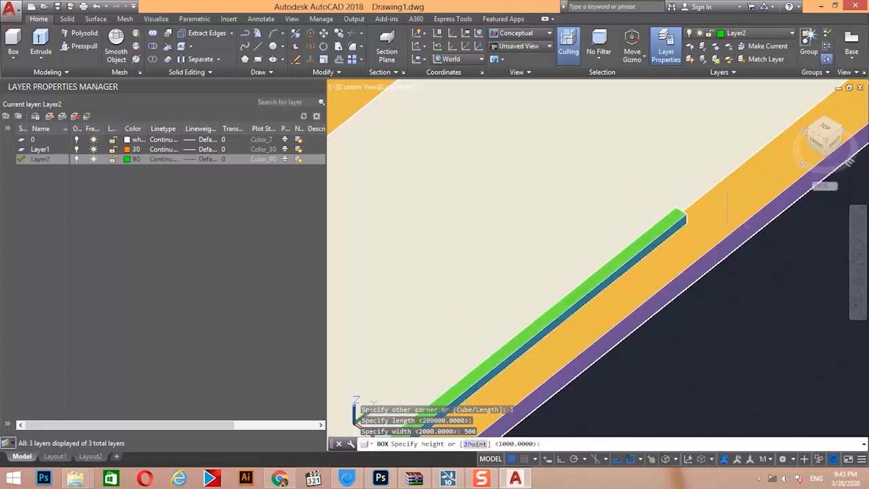
{"action": "type", "text": "10"}
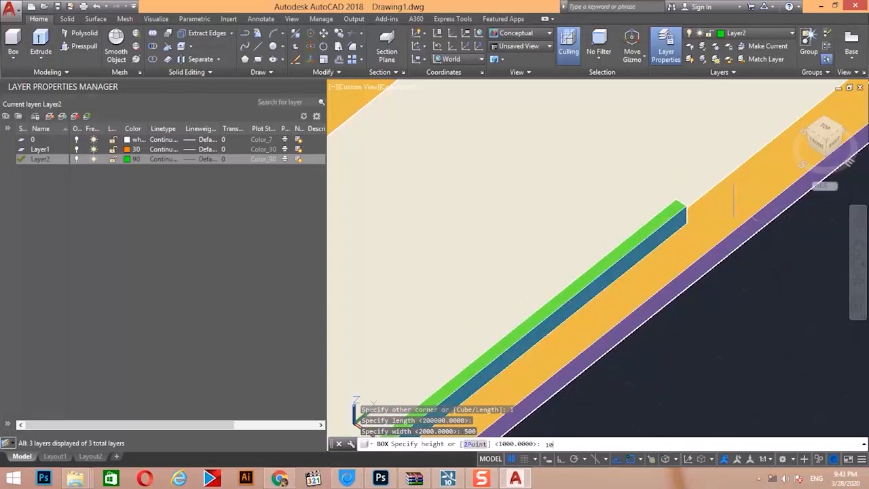
{"action": "type", "text": "0"}
{"action": "key", "text": "Return"}
{"action": "key", "text": "Escape"}
{"action": "scroll", "coordinate": [686, 218], "scroll_direction": "down", "scroll_amount": 8}
{"action": "scroll", "coordinate": [652, 243], "scroll_direction": "up", "scroll_amount": 4}
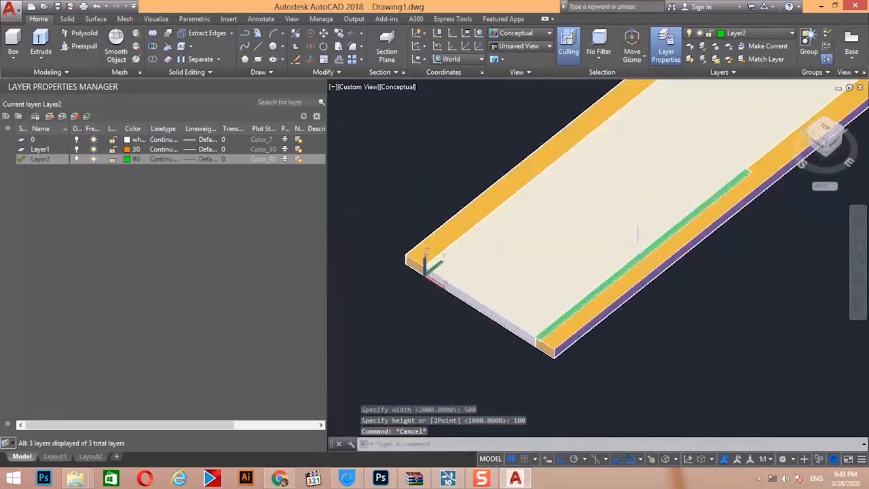
Start copying the green strip along the slab's length from a base point beside the road's near end.
{"action": "left_click", "coordinate": [639, 258]}
{"action": "scroll", "coordinate": [638, 265], "scroll_direction": "down", "scroll_amount": 5}
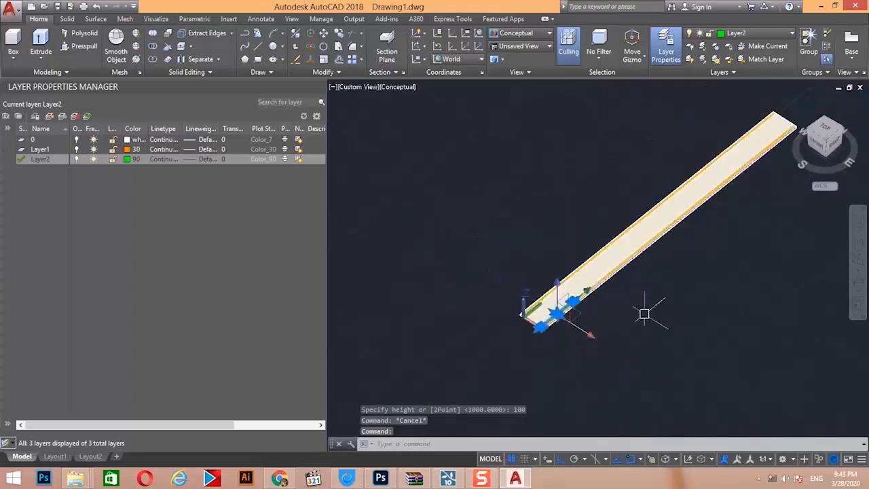
{"action": "scroll", "coordinate": [549, 356], "scroll_direction": "up", "scroll_amount": 2}
{"action": "scroll", "coordinate": [520, 360], "scroll_direction": "down", "scroll_amount": 2}
{"action": "type", "text": "co"}
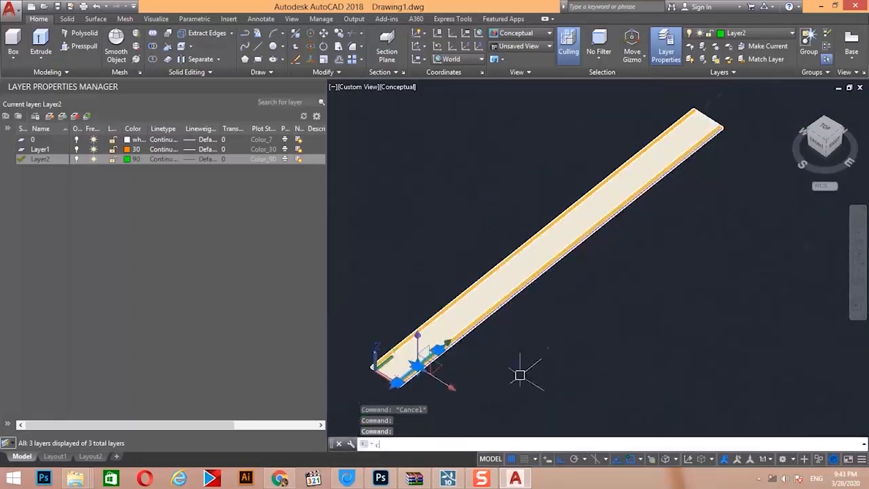
{"action": "key", "text": "Return"}
{"action": "left_click", "coordinate": [523, 358]}
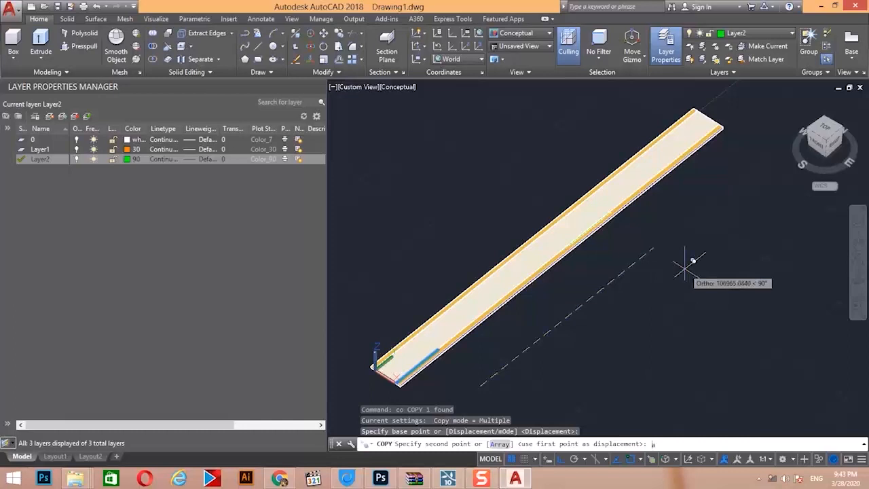
{"action": "type", "text": "a"}
{"action": "key", "text": "Return"}
{"action": "type", "text": "4"}
{"action": "key", "text": "Return"}
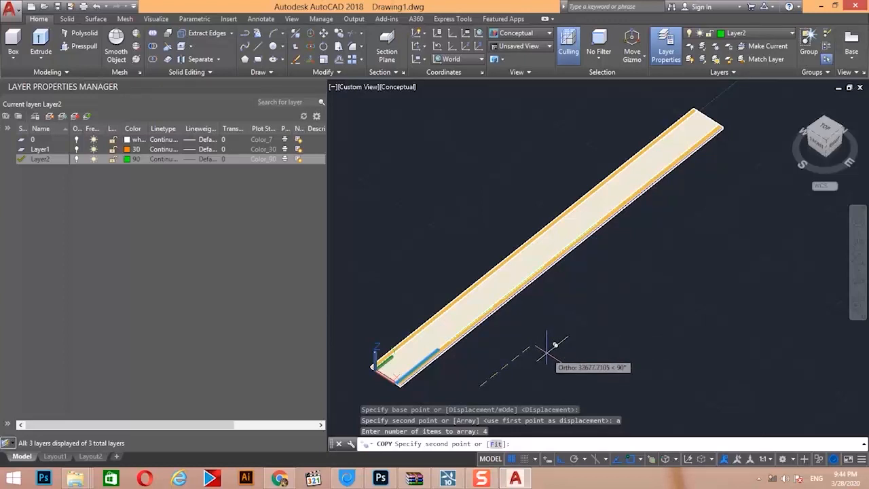
{"action": "key", "text": "Escape"}
Array the green strip copy as 6 evenly spaced items along the slab's length.
{"action": "type", "text": "a"}
{"action": "key", "text": "Return"}
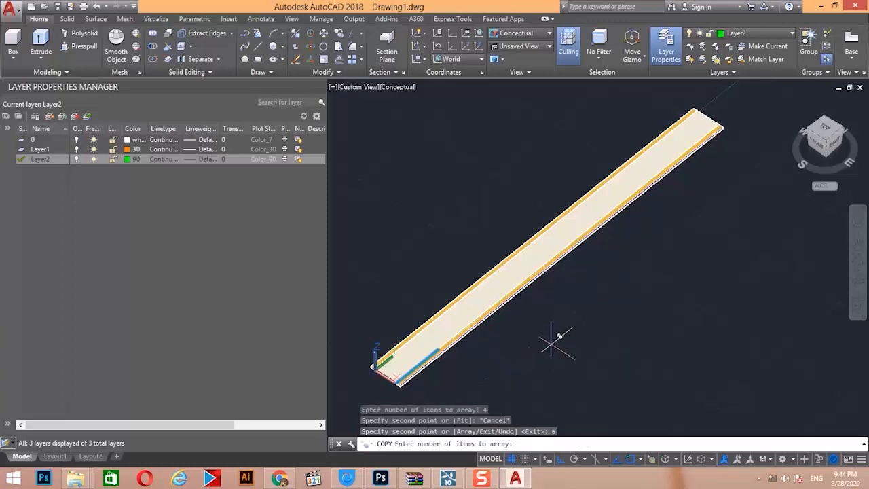
{"action": "type", "text": "6"}
{"action": "key", "text": "Return"}
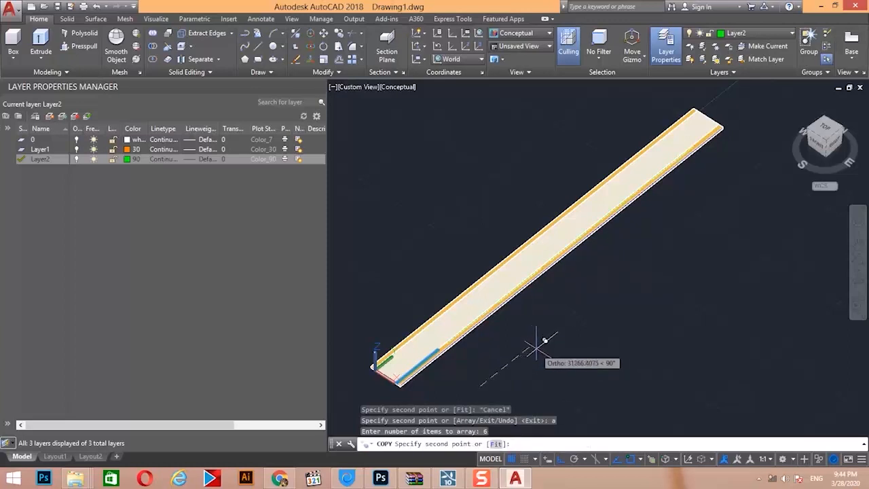
{"action": "key", "text": "Escape"}
{"action": "key", "text": "Escape"}
Mirror all the green strips across the slab's lengthwise centreline to the opposite side, keeping the originals.
{"action": "scroll", "coordinate": [552, 331], "scroll_direction": "down", "scroll_amount": 2}
{"action": "left_click", "coordinate": [439, 369]}
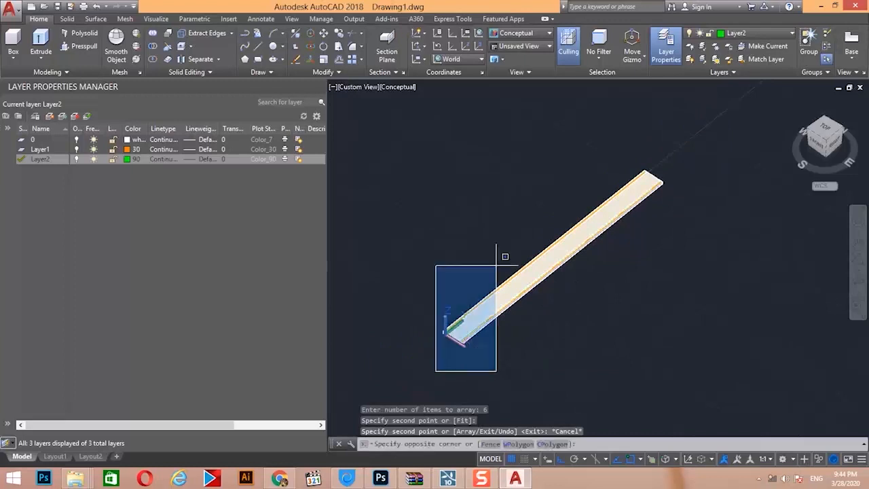
{"action": "left_click", "coordinate": [500, 265]}
{"action": "left_click", "coordinate": [498, 357]}
{"action": "left_click", "coordinate": [683, 149]}
{"action": "scroll", "coordinate": [645, 180], "scroll_direction": "up", "scroll_amount": 5}
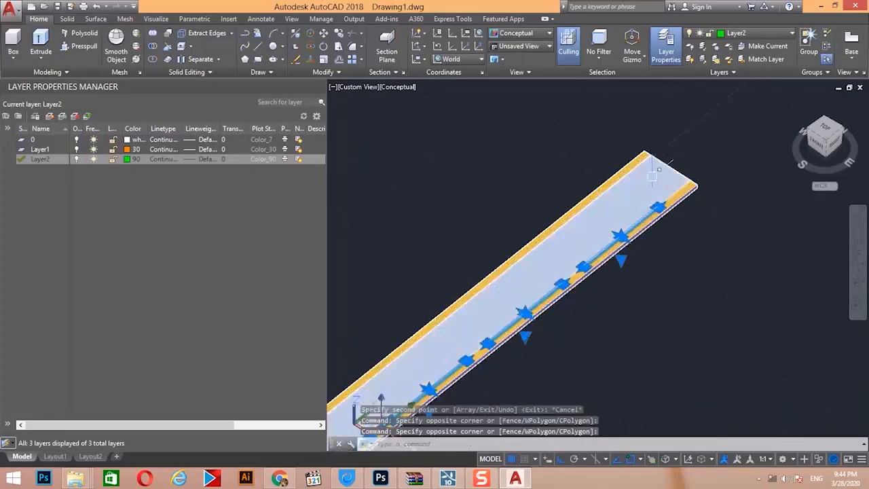
{"action": "middle_click_drag", "start_coordinate": [653, 178], "coordinate": [611, 241]}
{"action": "type", "text": "mi"}
{"action": "key", "text": "Return"}
{"action": "left_click", "coordinate": [627, 231]}
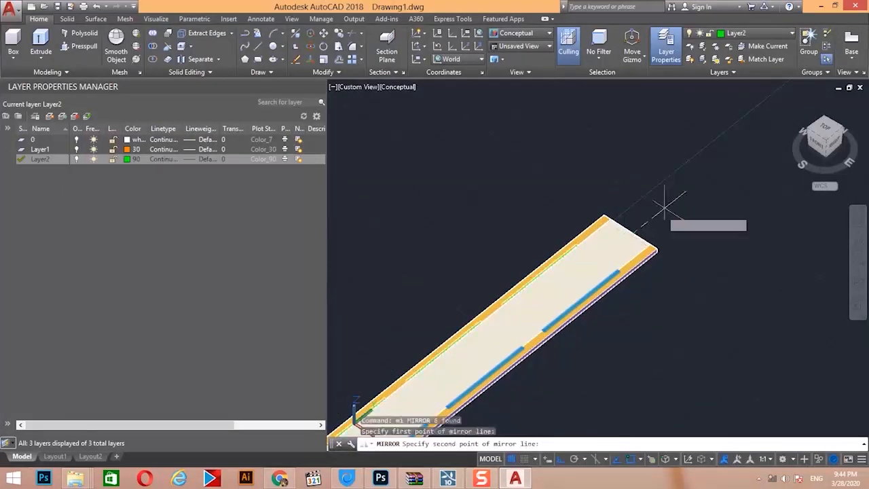
{"action": "left_click", "coordinate": [710, 168]}
{"action": "key", "text": "Return"}
{"action": "scroll", "coordinate": [716, 165], "scroll_direction": "down", "scroll_amount": 5}
{"action": "key", "text": "Escape"}
Create another layer with pink index colour 230 and make it the current layer.
{"action": "scroll", "coordinate": [461, 365], "scroll_direction": "up", "scroll_amount": 7}
{"action": "middle_click_drag", "start_coordinate": [457, 372], "coordinate": [460, 272]}
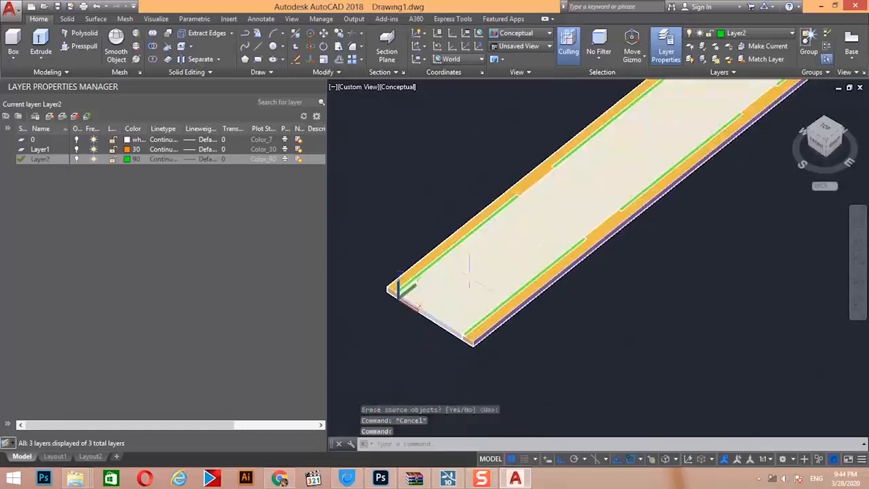
{"action": "scroll", "coordinate": [514, 304], "scroll_direction": "down", "scroll_amount": 2}
{"action": "middle_click_drag", "start_coordinate": [476, 341], "coordinate": [514, 326], "text": "shift"}
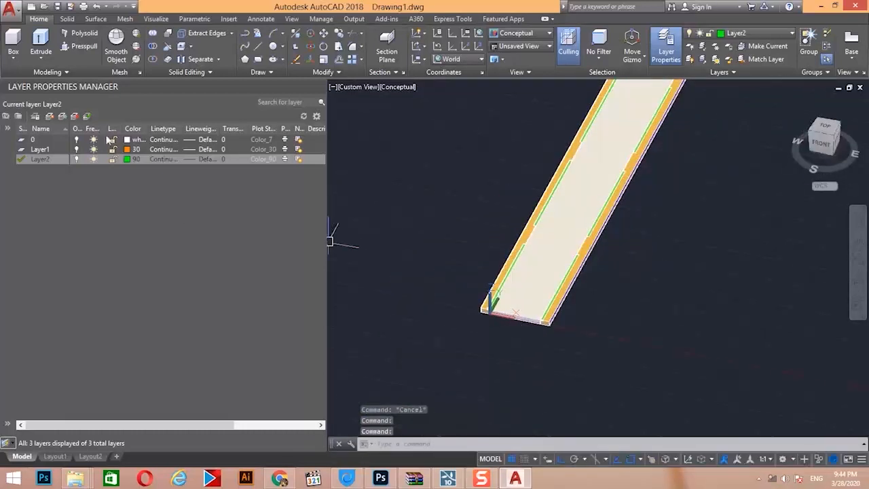
{"action": "left_click", "coordinate": [49, 116]}
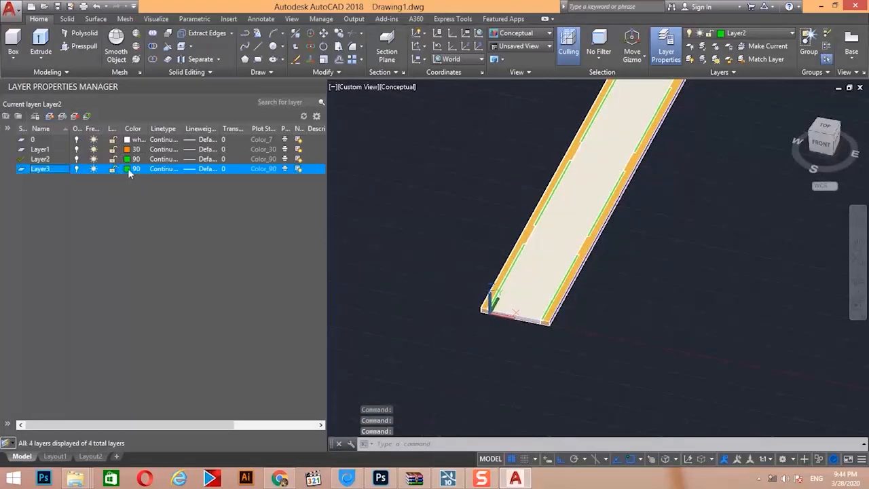
{"action": "left_click", "coordinate": [129, 170]}
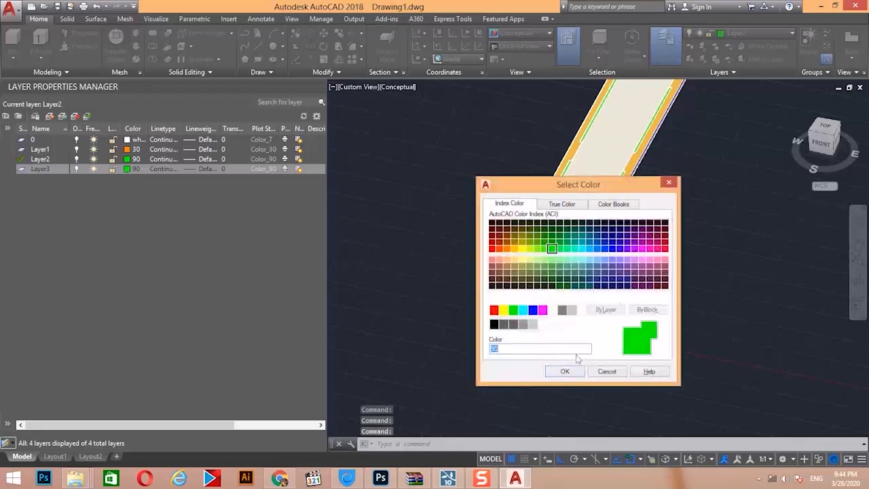
{"action": "double_click", "coordinate": [658, 249]}
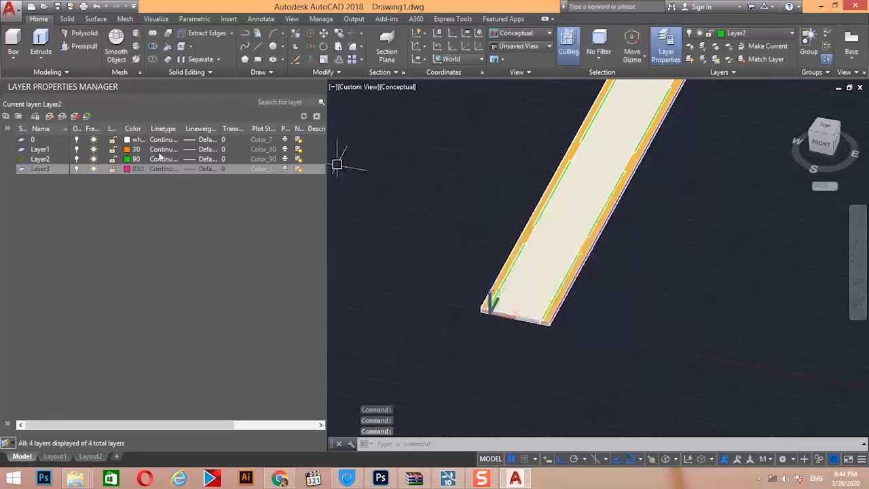
Draw a wide box outward from the orange strip's outer bottom corner, spanning the slab's full length and flush with its top.
{"action": "left_click", "coordinate": [17, 44]}
{"action": "scroll", "coordinate": [550, 345], "scroll_direction": "up", "scroll_amount": 4}
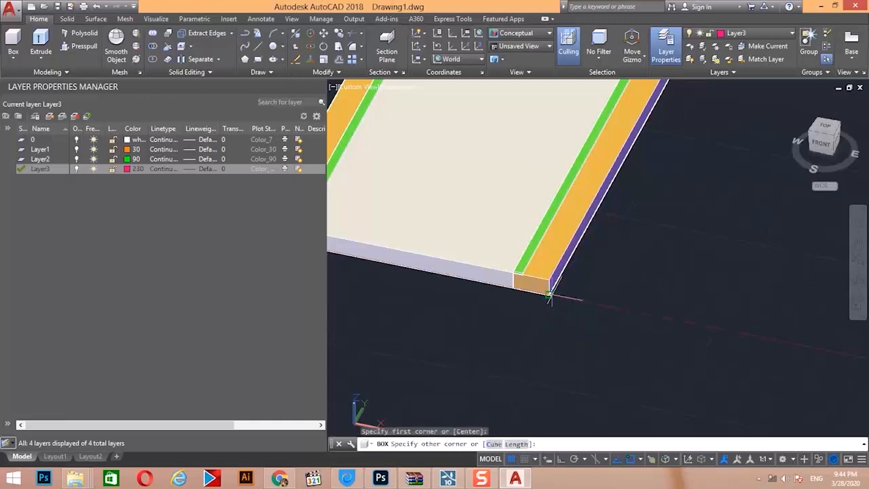
{"action": "scroll", "coordinate": [550, 295], "scroll_direction": "down", "scroll_amount": 3}
{"action": "scroll", "coordinate": [727, 218], "scroll_direction": "up", "scroll_amount": 5}
{"action": "type", "text": "l"}
{"action": "key", "text": "Return"}
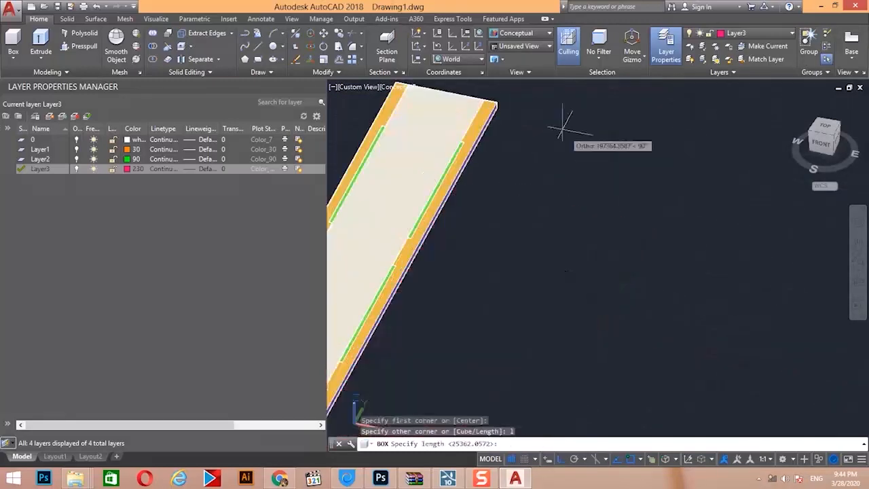
{"action": "key", "text": "Return"}
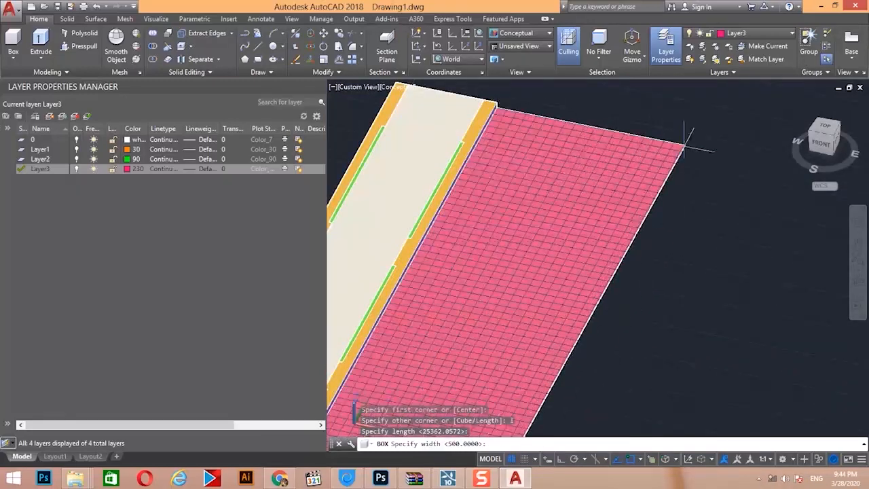
{"action": "key", "text": "Return"}
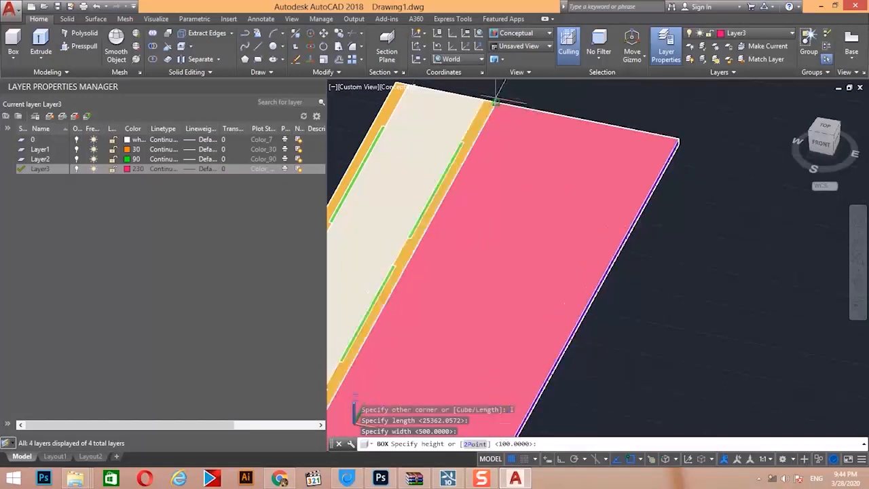
{"action": "key", "text": "Escape"}
Mirror the pink box across the slab's lengthwise centreline to the road's other side, keeping the original.
{"action": "scroll", "coordinate": [568, 185], "scroll_direction": "down", "scroll_amount": 5}
{"action": "left_click", "coordinate": [567, 184]}
{"action": "scroll", "coordinate": [553, 253], "scroll_direction": "up", "scroll_amount": 3}
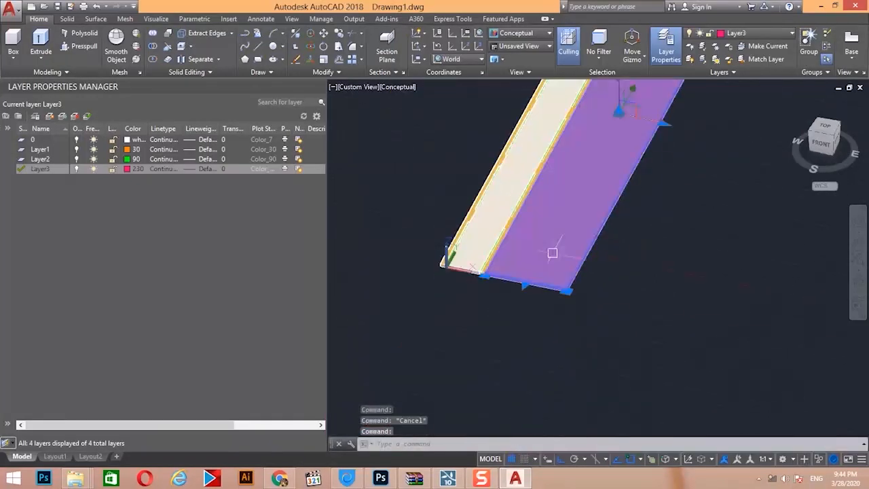
{"action": "type", "text": "mi"}
{"action": "key", "text": "Return"}
{"action": "scroll", "coordinate": [476, 258], "scroll_direction": "up", "scroll_amount": 2}
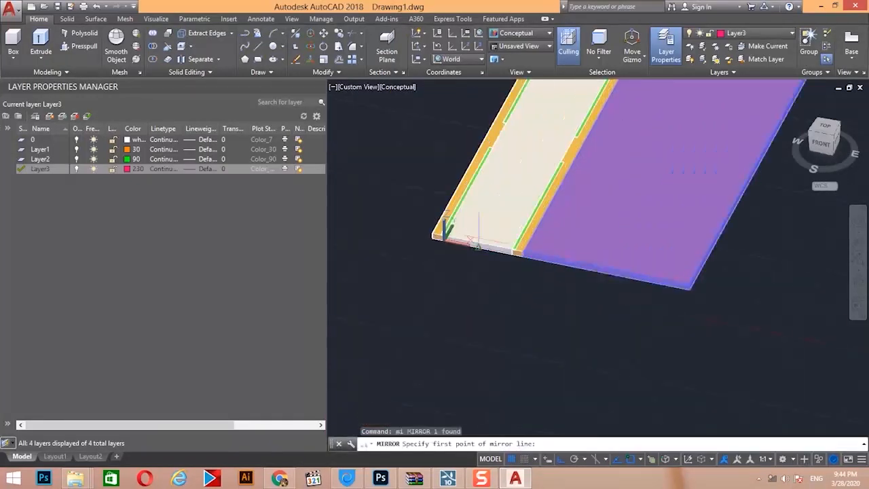
{"action": "left_click", "coordinate": [478, 246]}
{"action": "left_click", "coordinate": [442, 301]}
{"action": "key", "text": "Return"}
{"action": "scroll", "coordinate": [484, 314], "scroll_direction": "down", "scroll_amount": 1}
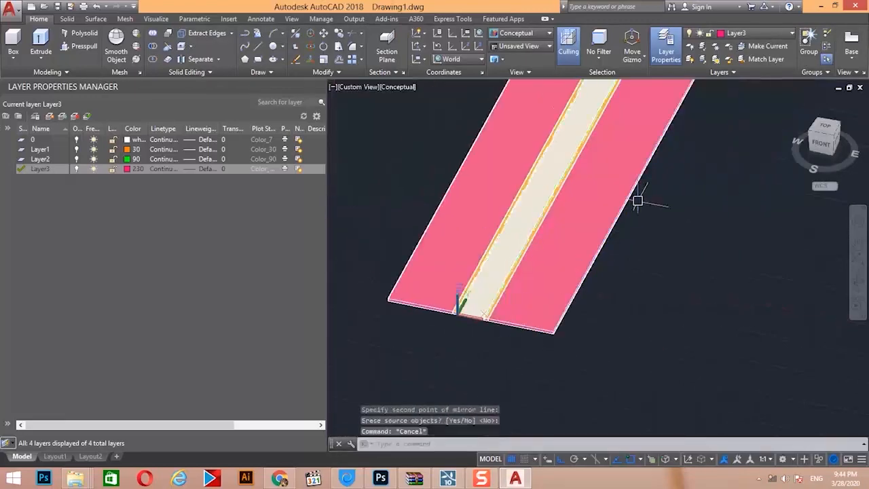
Save the drawing as street in the lumion10 folder on the desktop, in AutoCAD 2018 Drawing format.
{"action": "scroll", "coordinate": [638, 201], "scroll_direction": "down", "scroll_amount": 2}
{"action": "middle_click_drag", "start_coordinate": [609, 233], "coordinate": [577, 187], "text": "shift"}
{"action": "scroll", "coordinate": [587, 188], "scroll_direction": "up", "scroll_amount": 5}
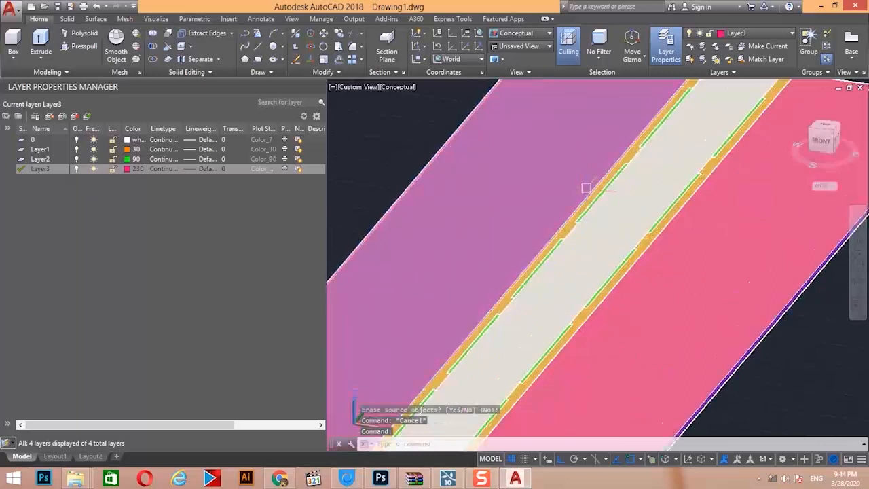
{"action": "key", "text": "ctrl+s"}
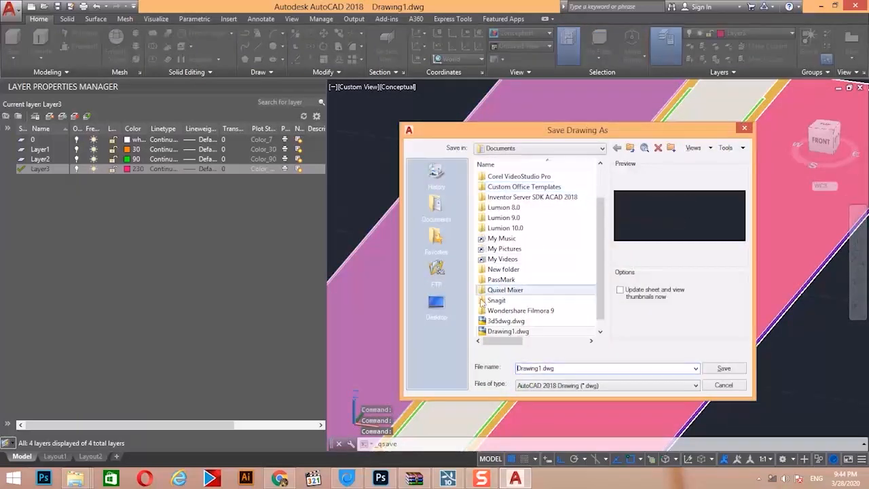
{"action": "left_click", "coordinate": [436, 304]}
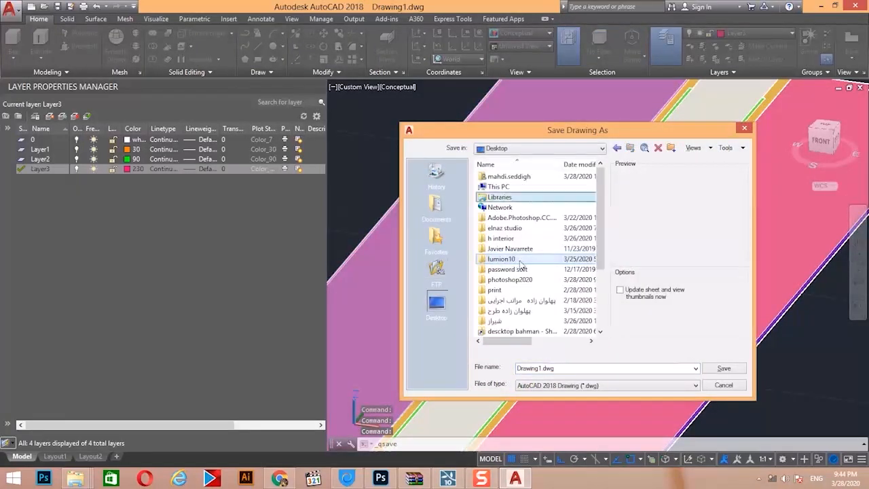
{"action": "left_click", "coordinate": [519, 265]}
{"action": "double_click", "coordinate": [514, 262]}
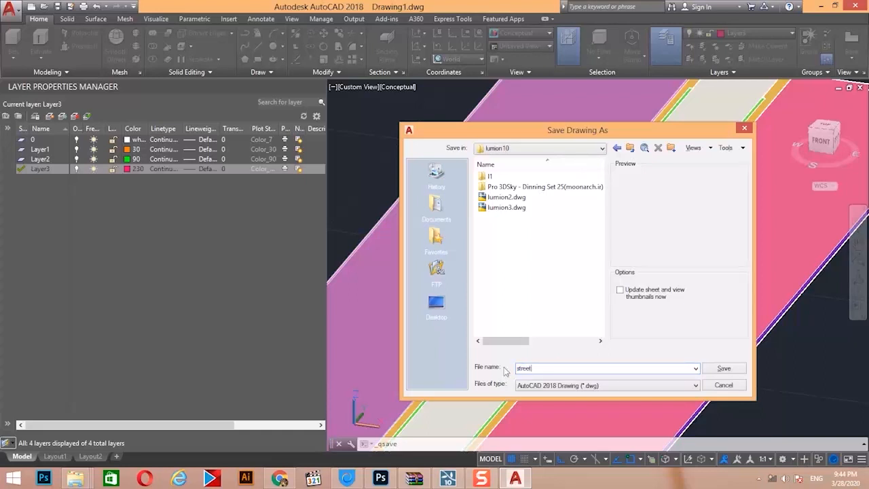
{"action": "left_click", "coordinate": [724, 369]}
{"action": "scroll", "coordinate": [608, 242], "scroll_direction": "down", "scroll_amount": 5}
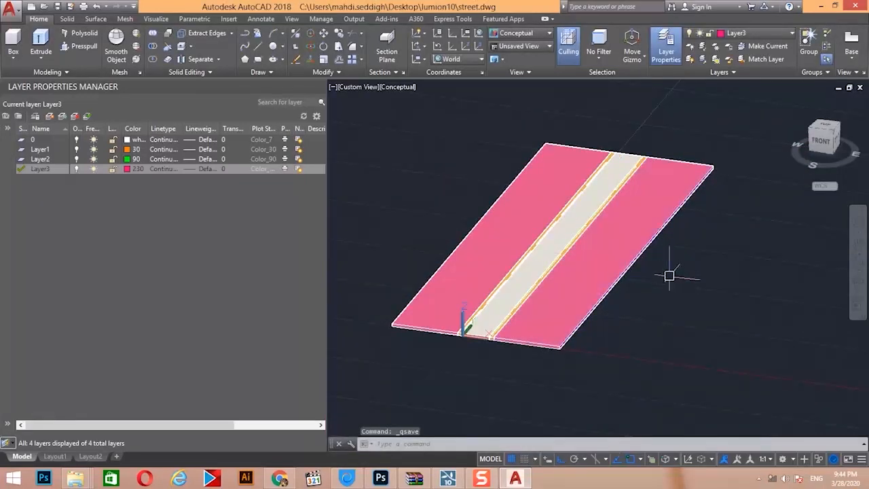
Switch to Lumion, leave the multiple-object placement mode and create a new project from the Plain template.
{"action": "middle_click_drag", "start_coordinate": [624, 360], "coordinate": [617, 374]}
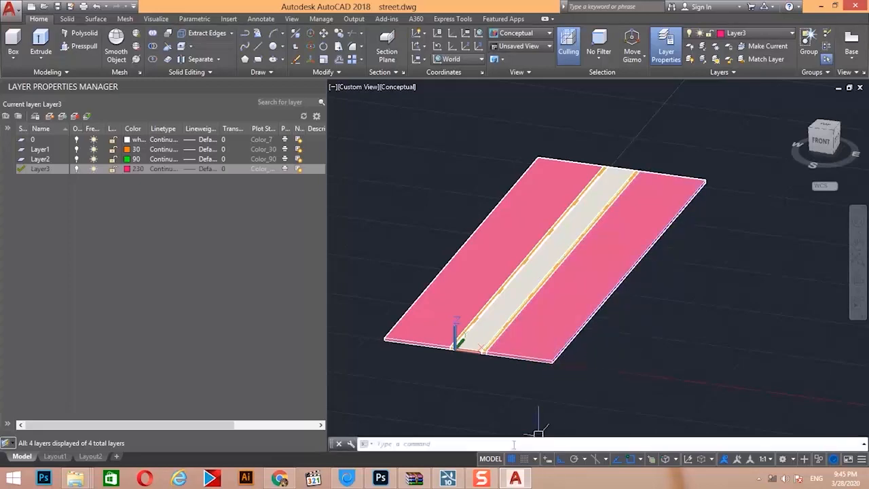
{"action": "left_click", "coordinate": [448, 479]}
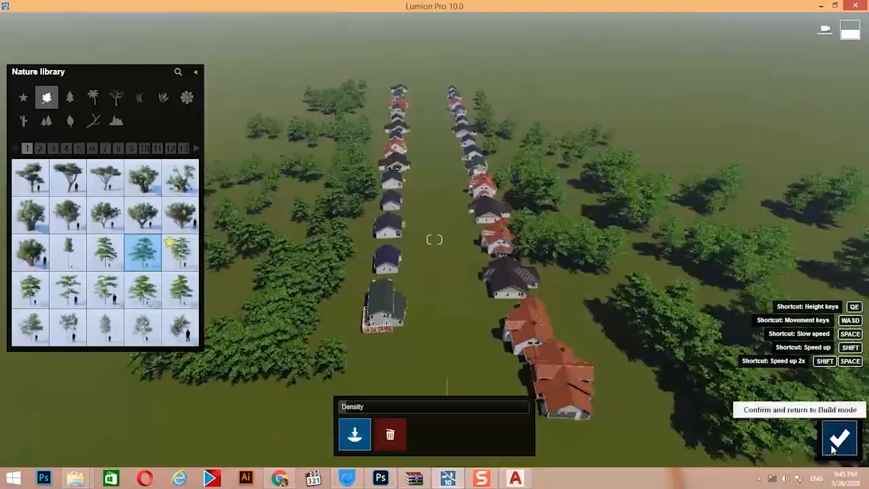
{"action": "left_click", "coordinate": [839, 438]}
{"action": "left_click", "coordinate": [822, 433]}
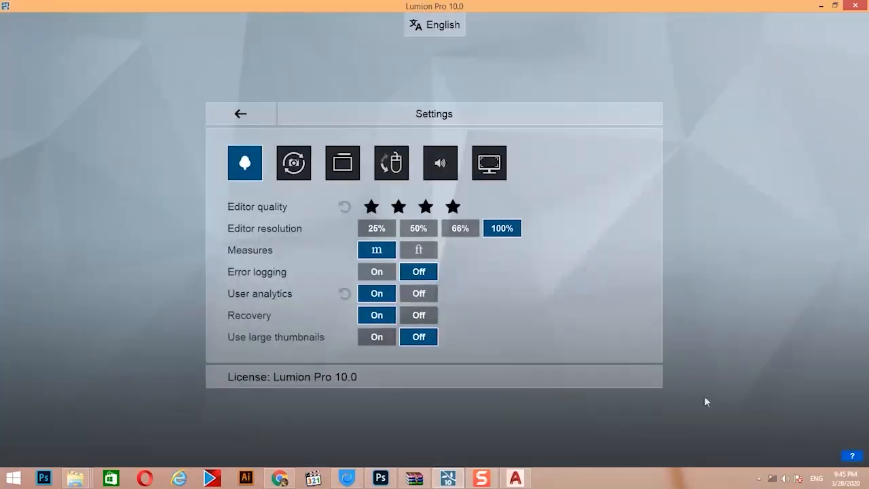
{"action": "left_click", "coordinate": [241, 114]}
{"action": "left_click", "coordinate": [824, 430]}
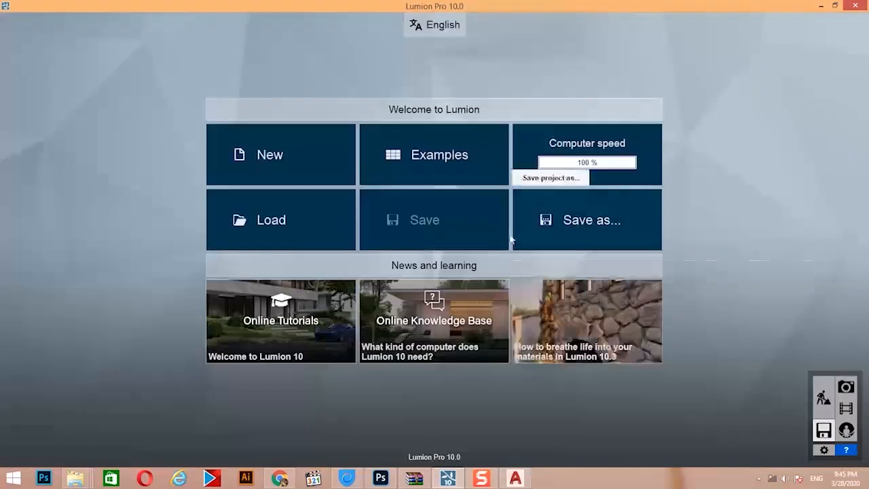
{"action": "left_click", "coordinate": [311, 165]}
{"action": "left_click", "coordinate": [309, 168]}
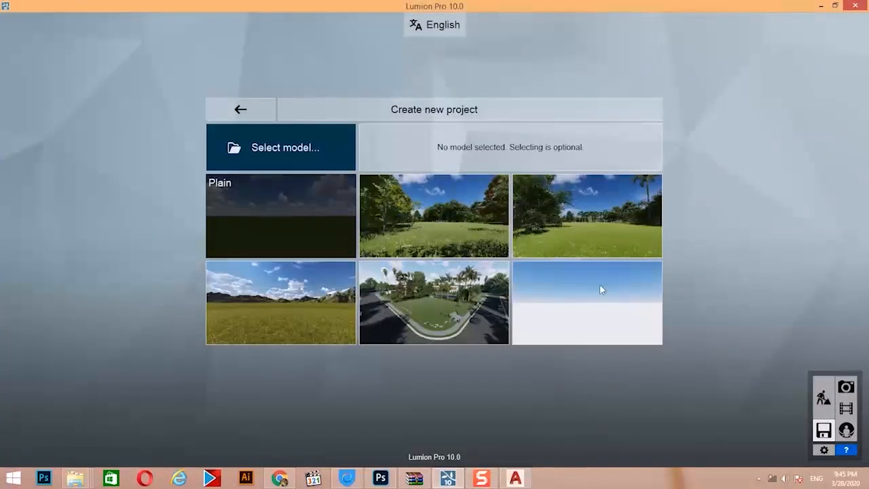
{"action": "left_click", "coordinate": [342, 225]}
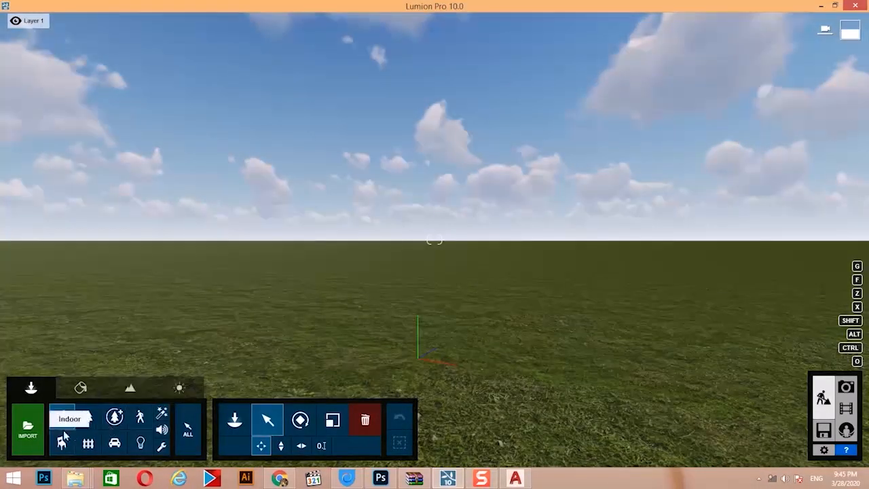
Choose street.dwg from the lumion10 folder on the desktop as the model to import.
{"action": "left_click", "coordinate": [27, 426]}
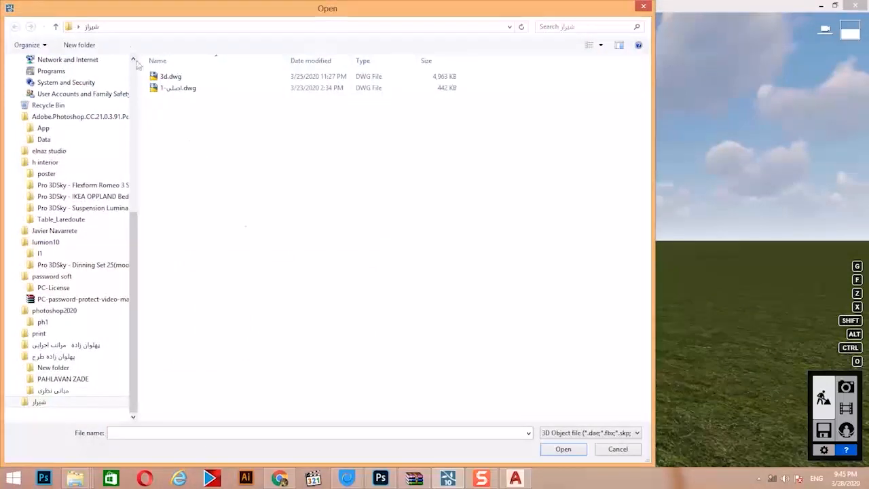
{"action": "left_click_drag", "start_coordinate": [134, 220], "coordinate": [154, 59]}
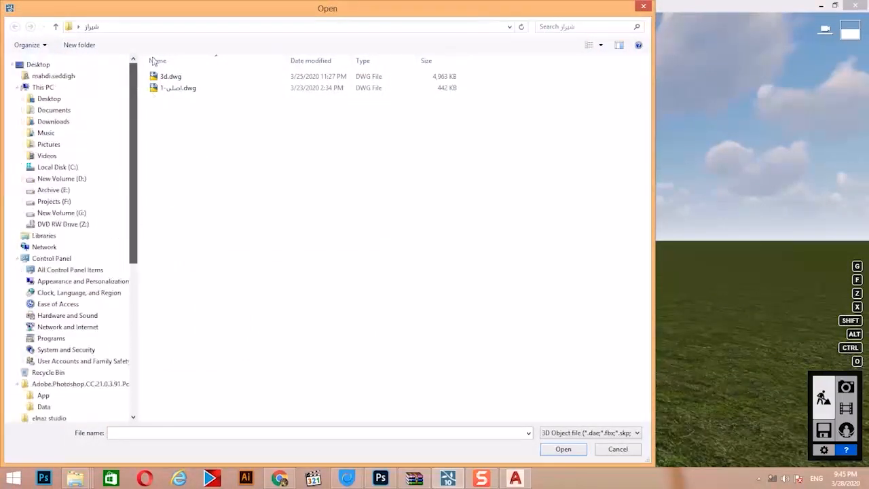
{"action": "left_click", "coordinate": [64, 67]}
{"action": "left_click", "coordinate": [361, 228]}
{"action": "key", "text": "l"}
{"action": "key", "text": "l"}
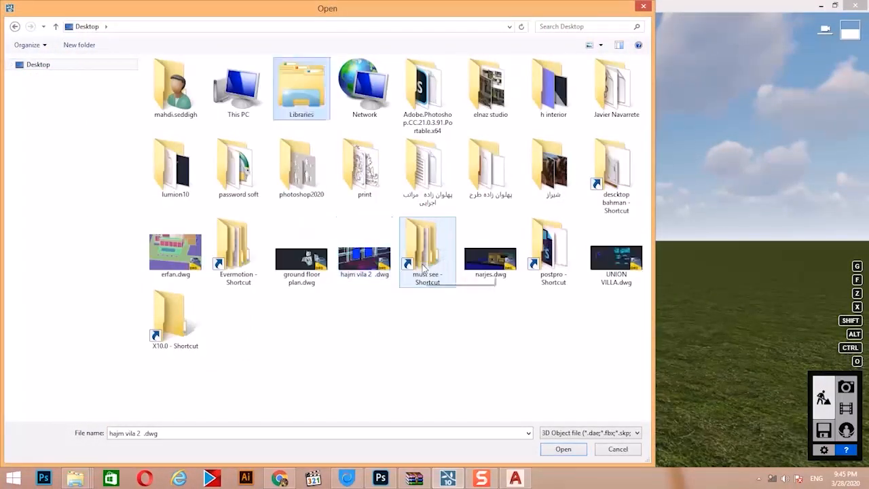
{"action": "double_click", "coordinate": [190, 197]}
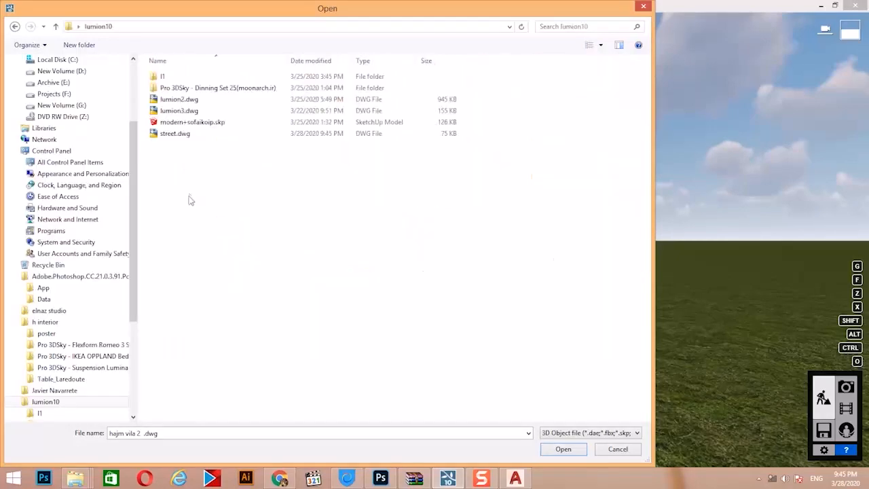
{"action": "double_click", "coordinate": [176, 135]}
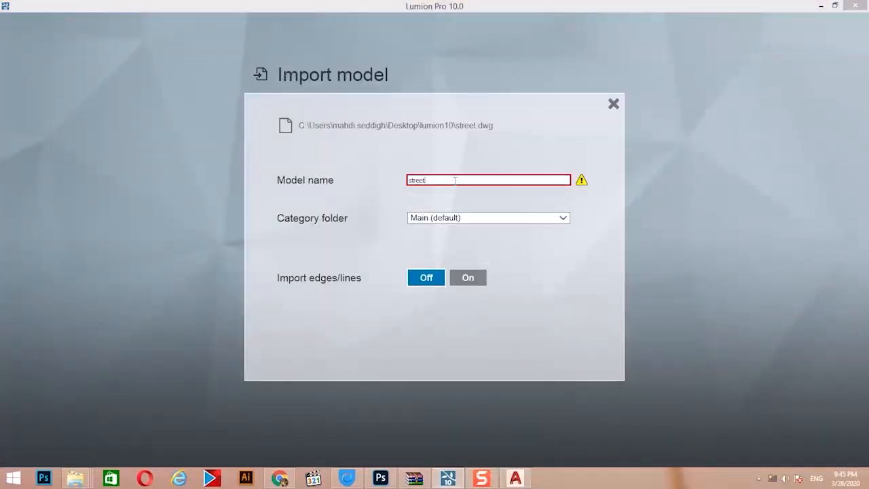
Name the model street2, import it without edges or lines, and place it on the grass plain.
{"action": "left_click", "coordinate": [455, 181]}
{"action": "type", "text": "2"}
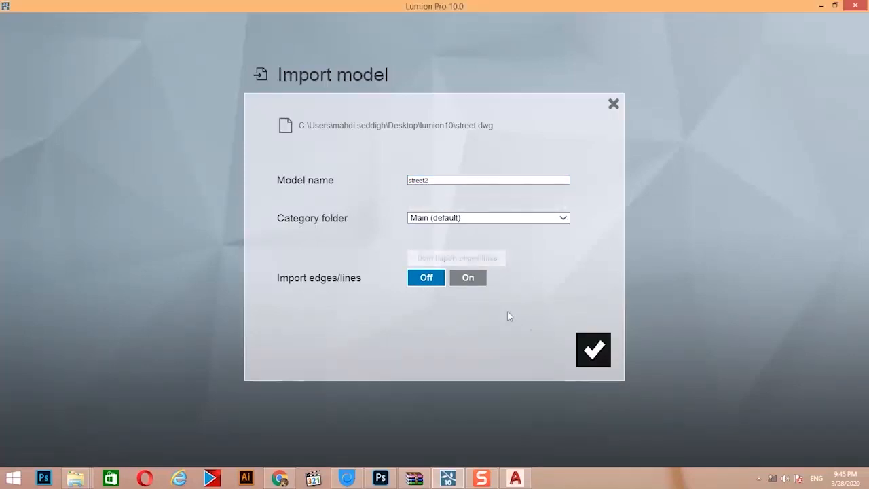
{"action": "left_click", "coordinate": [593, 349]}
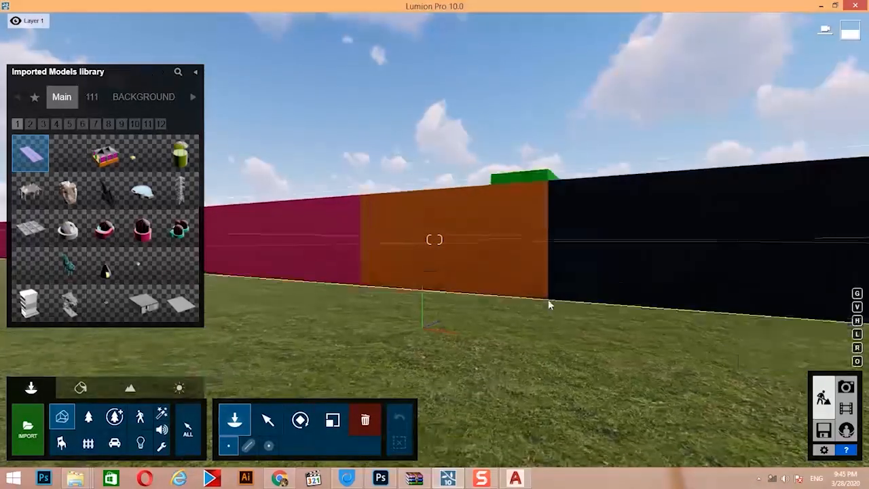
{"action": "key", "text": "w"}
{"action": "right_click_drag", "start_coordinate": [549, 293], "coordinate": [561, 330]}
{"action": "key", "text": "s"}
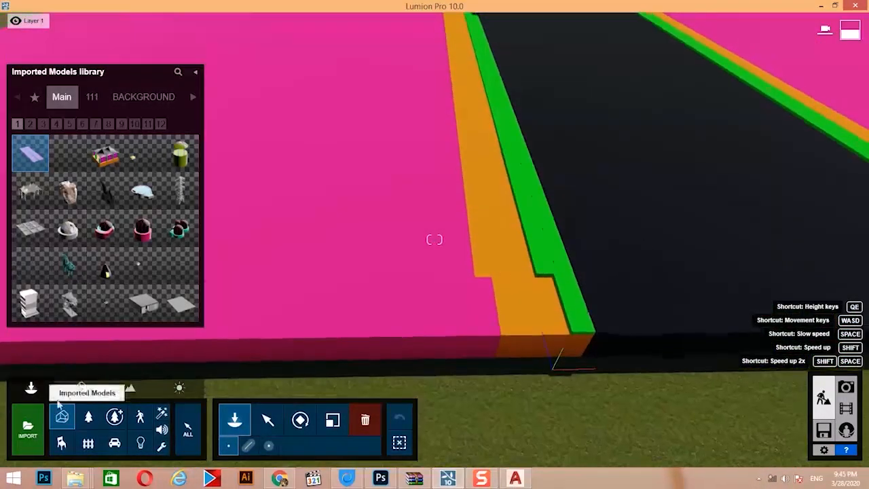
Apply the outdoor Asphalt Wet material to the black road surface of the street model.
{"action": "left_click", "coordinate": [80, 387]}
{"action": "left_click", "coordinate": [405, 208]}
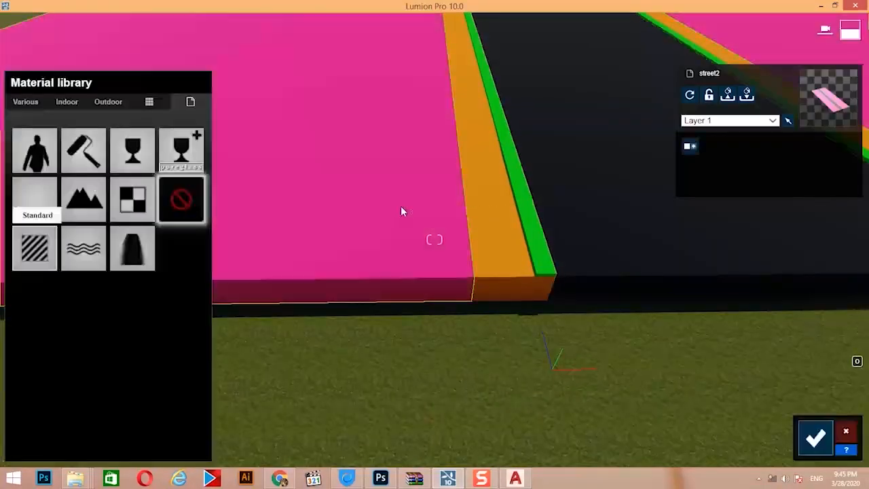
{"action": "key", "text": "s"}
{"action": "right_click_drag", "start_coordinate": [538, 152], "coordinate": [569, 243]}
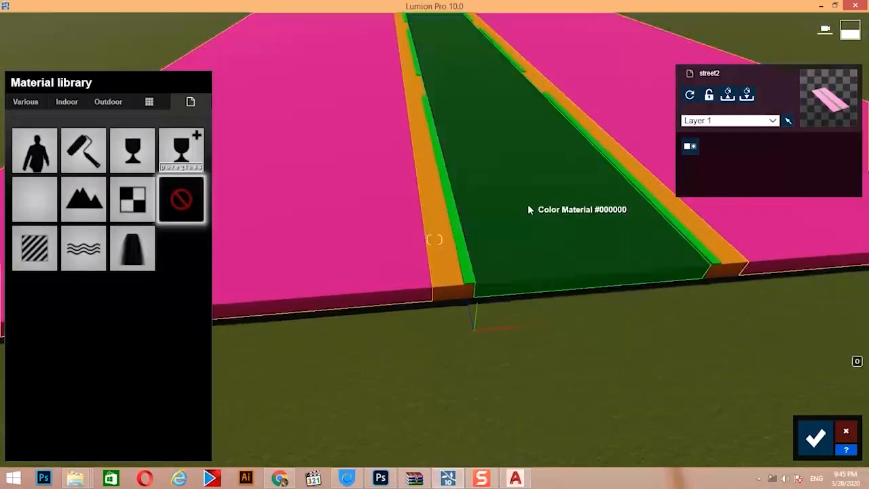
{"action": "left_click", "coordinate": [108, 102]}
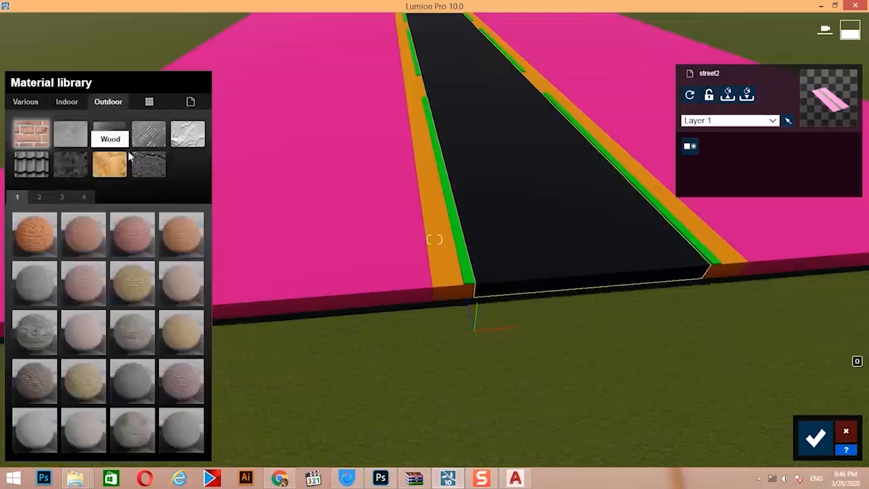
{"action": "left_click", "coordinate": [139, 164]}
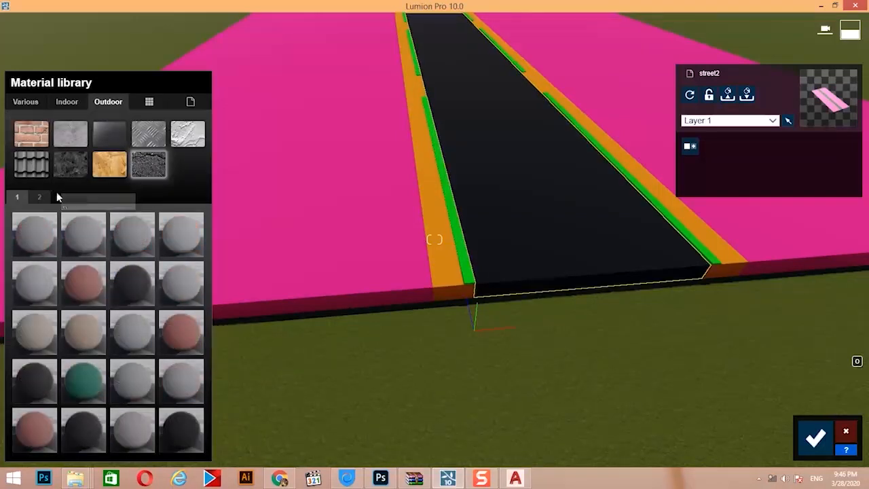
{"action": "left_click", "coordinate": [39, 197]}
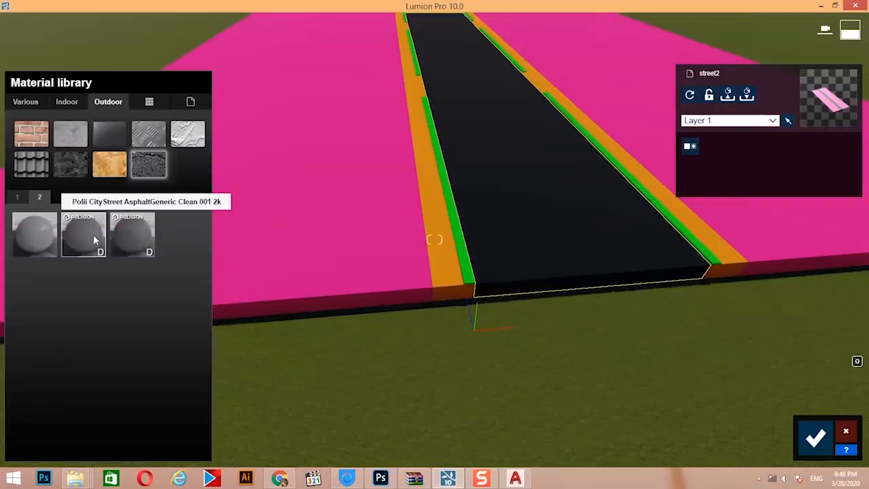
{"action": "left_click", "coordinate": [42, 237]}
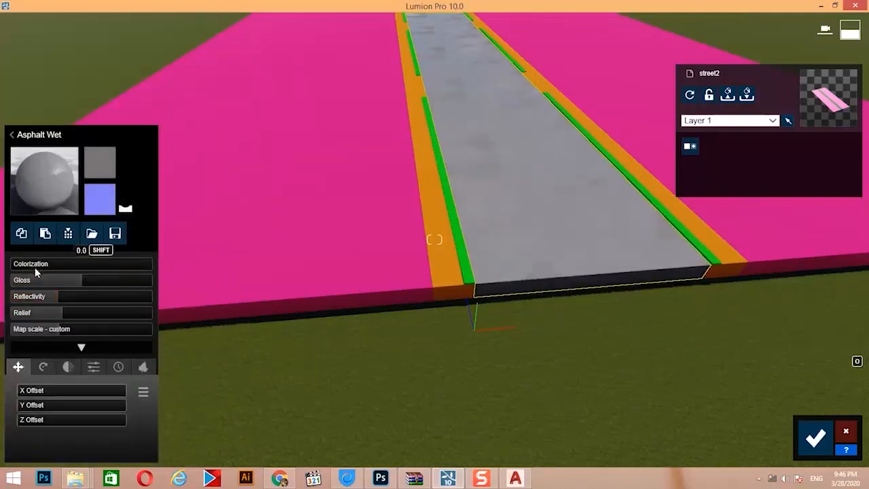
Tint the road's asphalt dark grey with a little over half colorization.
{"action": "left_click_drag", "start_coordinate": [35, 267], "coordinate": [119, 271]}
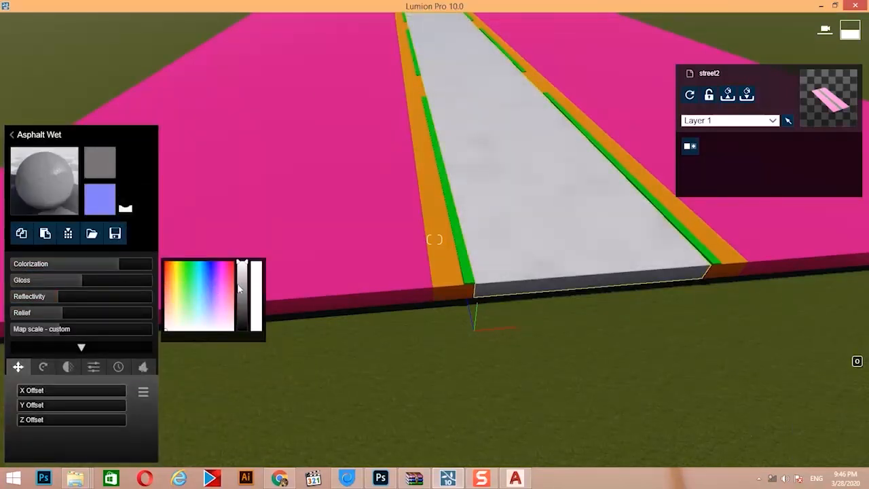
{"action": "left_click_drag", "start_coordinate": [238, 289], "coordinate": [246, 320]}
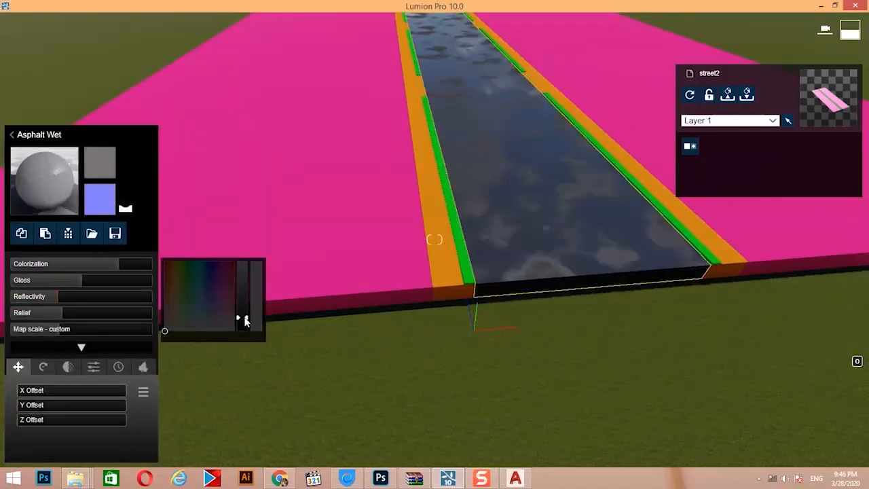
{"action": "left_click_drag", "start_coordinate": [115, 270], "coordinate": [91, 270]}
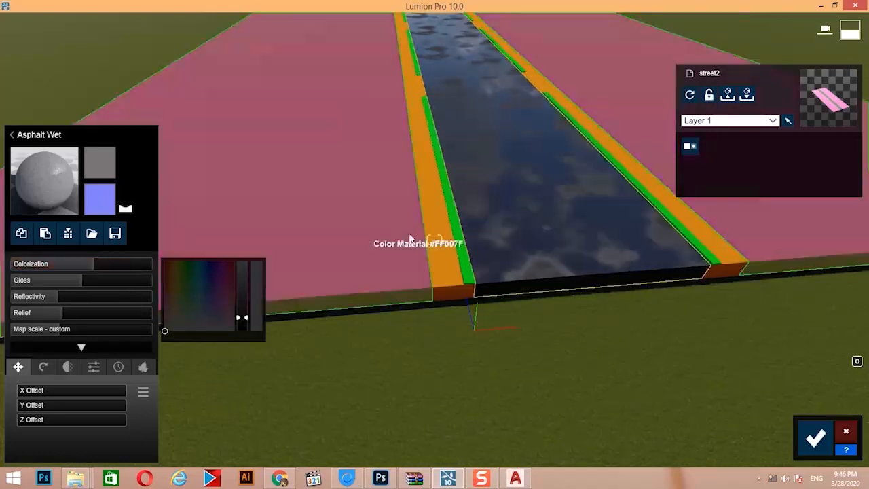
{"action": "key", "text": "d"}
{"action": "left_click_drag", "start_coordinate": [240, 319], "coordinate": [242, 306]}
Apply the outdoor stone material Evermotion Cobblestone 004 2048 to the pink verges.
{"action": "left_click", "coordinate": [360, 163]}
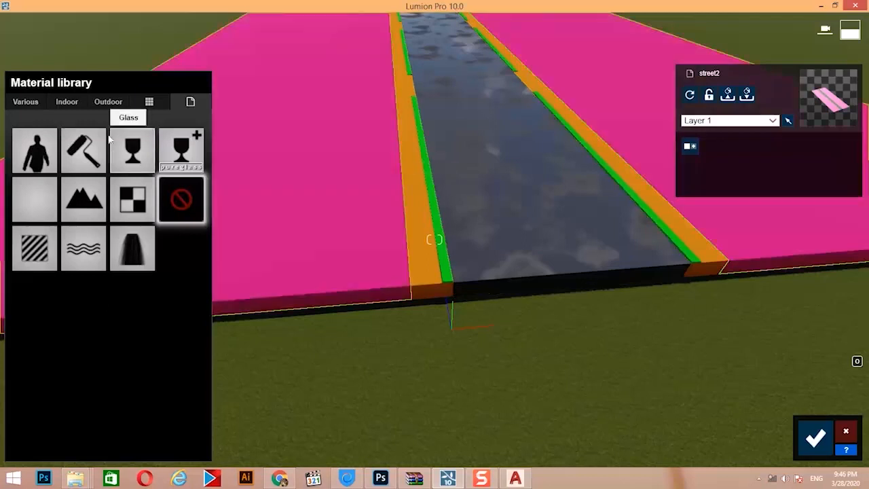
{"action": "left_click", "coordinate": [110, 102]}
{"action": "left_click", "coordinate": [73, 166]}
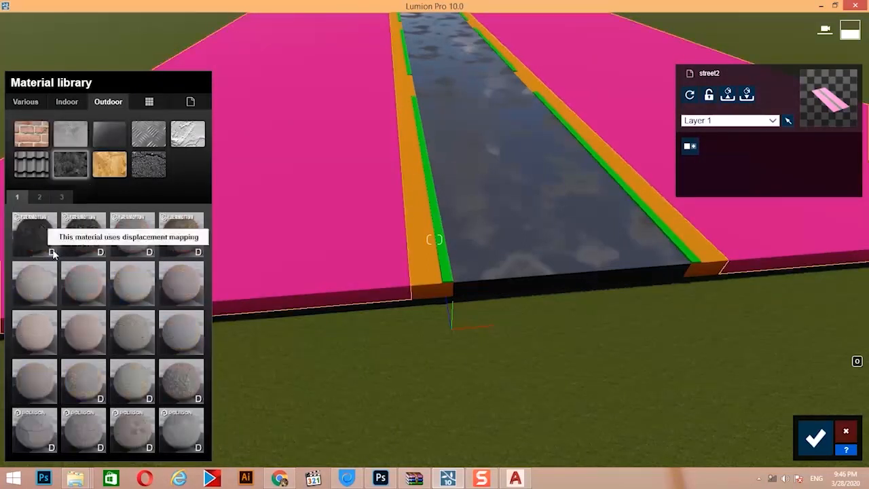
{"action": "left_click", "coordinate": [38, 198]}
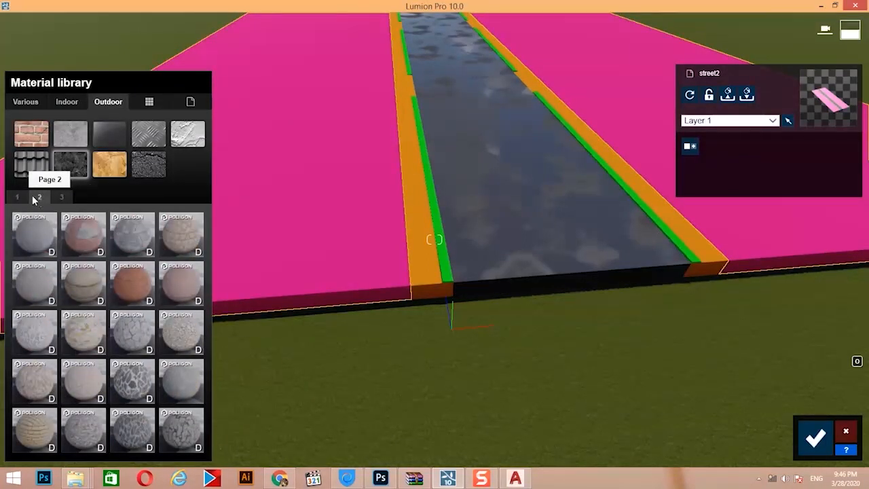
{"action": "left_click", "coordinate": [17, 198]}
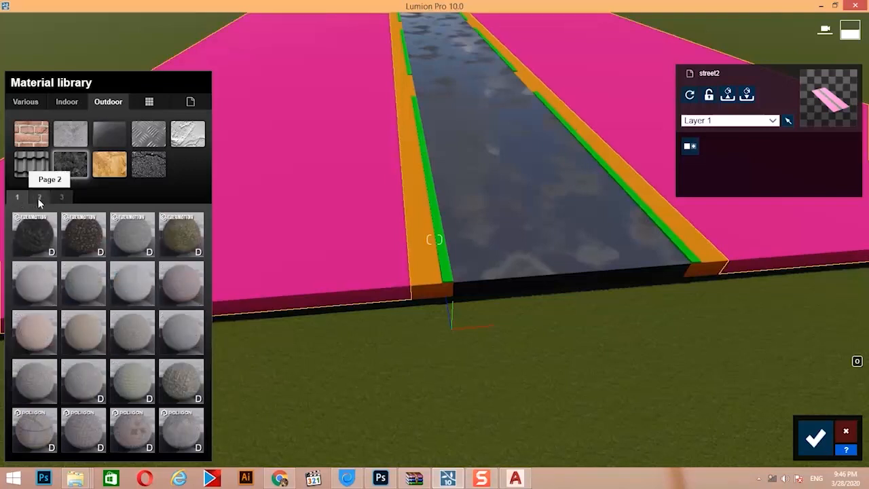
{"action": "left_click", "coordinate": [195, 235]}
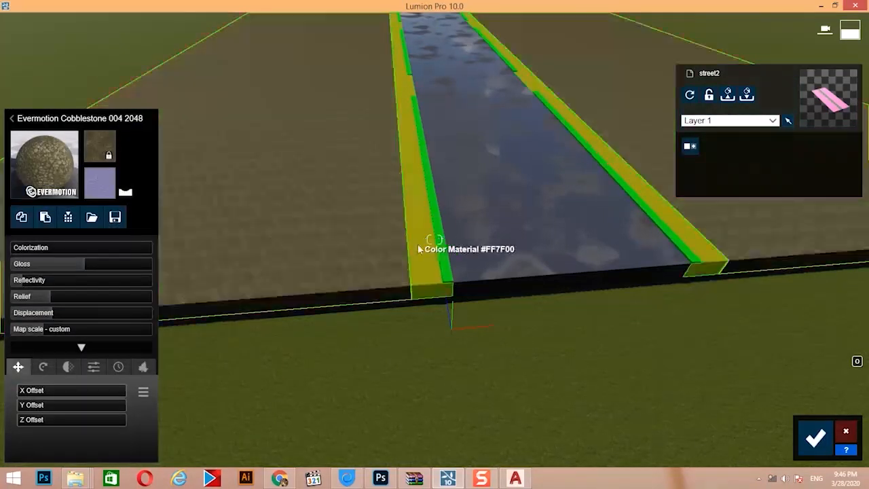
Apply the outdoor stone material Polii Cobblestone Arches 002 3k to the orange side strips.
{"action": "left_click", "coordinate": [418, 243]}
{"action": "left_click", "coordinate": [108, 101]}
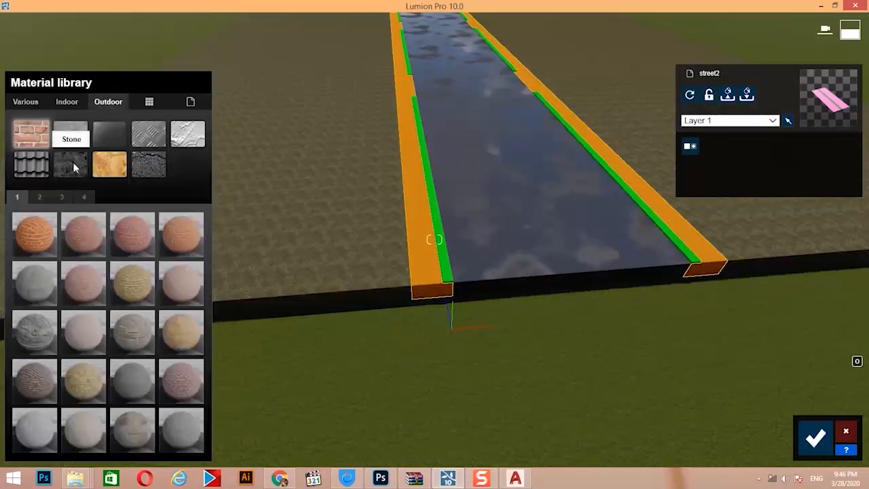
{"action": "left_click", "coordinate": [71, 165]}
{"action": "left_click", "coordinate": [40, 196]}
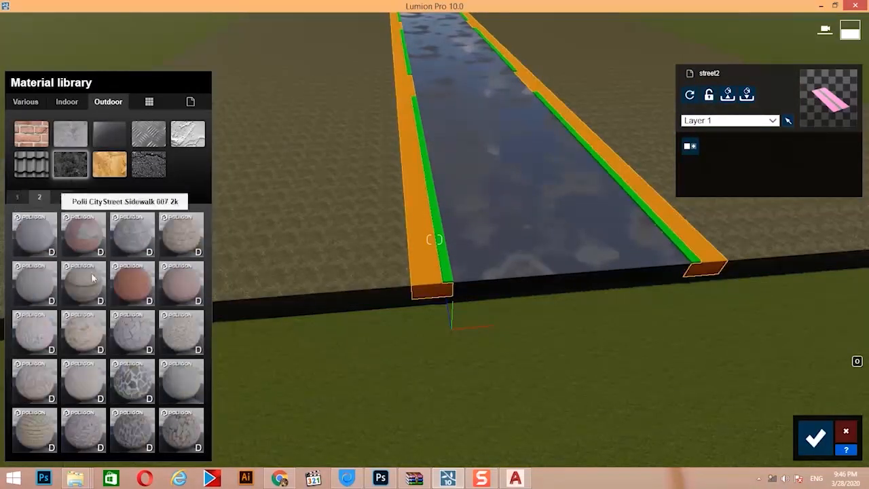
{"action": "left_click", "coordinate": [61, 197]}
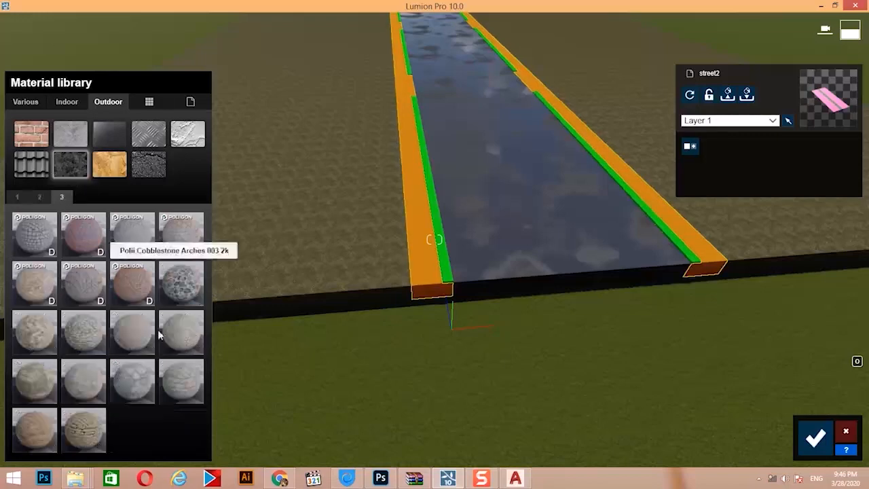
{"action": "left_click", "coordinate": [83, 283]}
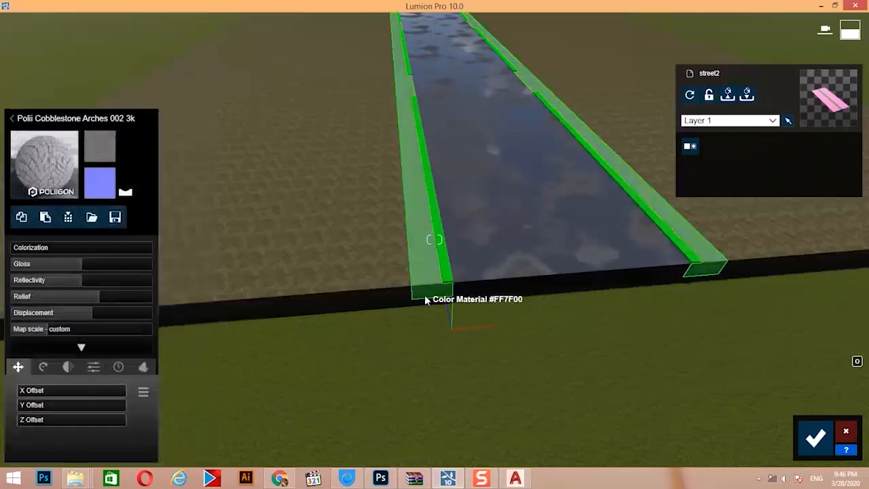
Apply the Clean Cut Grass 02 material to the green strips beside the road and save the material changes.
{"action": "key", "text": "w"}
{"action": "right_click_drag", "start_coordinate": [430, 295], "coordinate": [441, 325]}
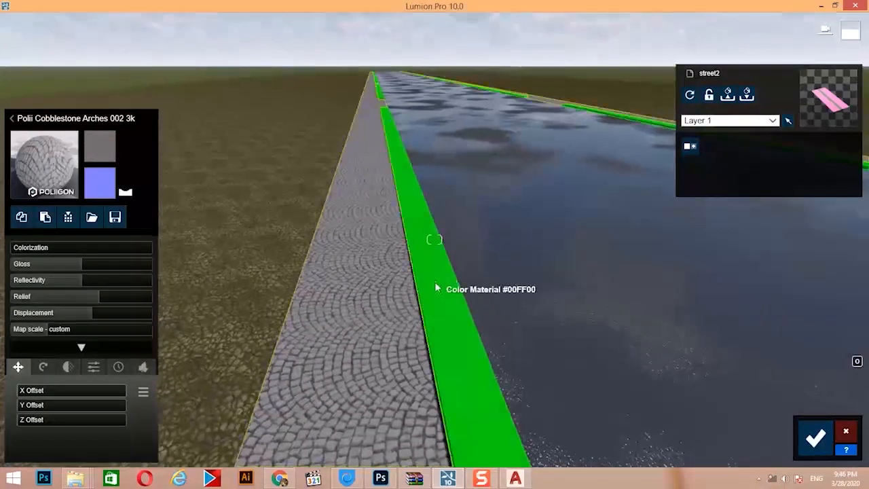
{"action": "left_click", "coordinate": [437, 287]}
{"action": "left_click", "coordinate": [90, 191]}
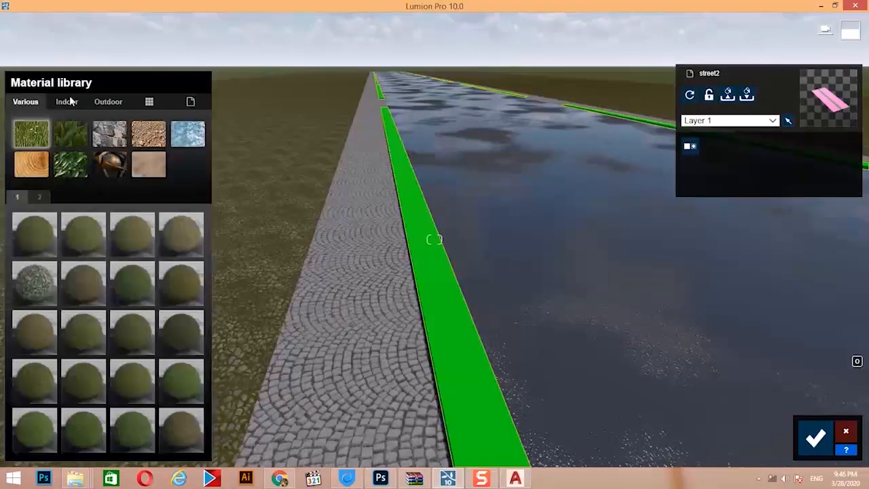
{"action": "left_click", "coordinate": [63, 134]}
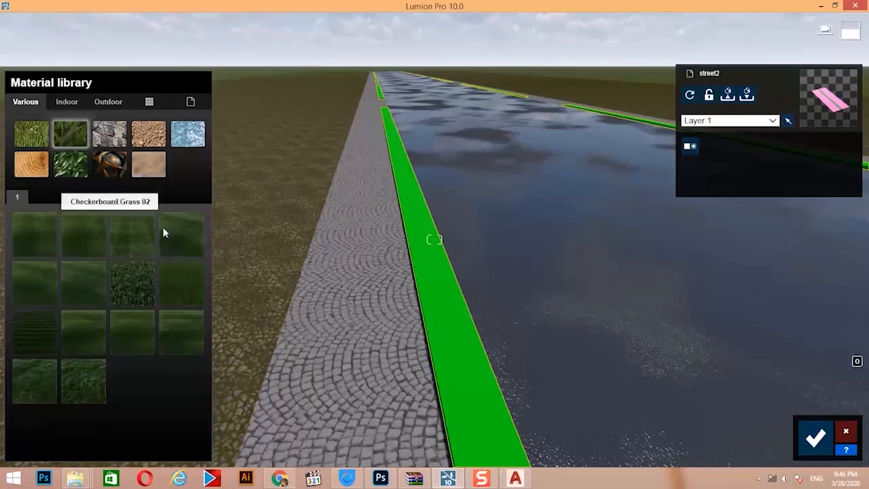
{"action": "left_click", "coordinate": [170, 275]}
{"action": "scroll", "coordinate": [513, 204], "scroll_direction": "down", "scroll_amount": 5}
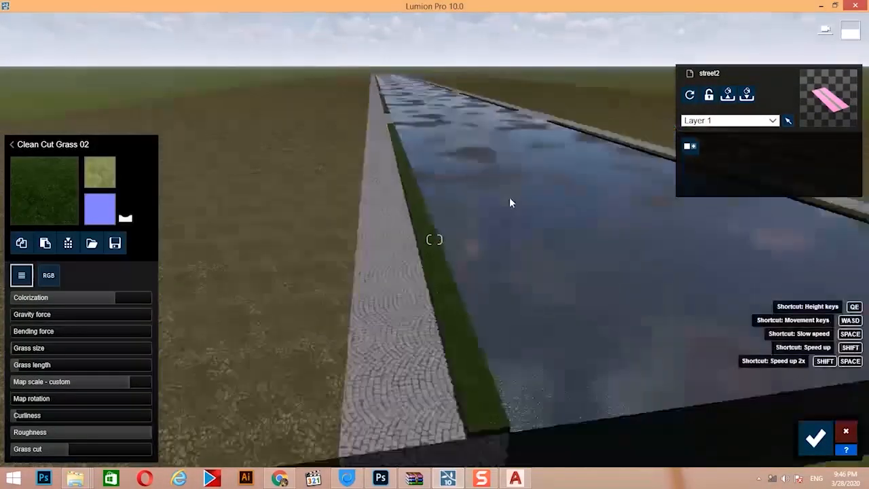
{"action": "key", "text": "w"}
{"action": "right_click_drag", "start_coordinate": [434, 239], "coordinate": [515, 226]}
{"action": "key", "text": "s"}
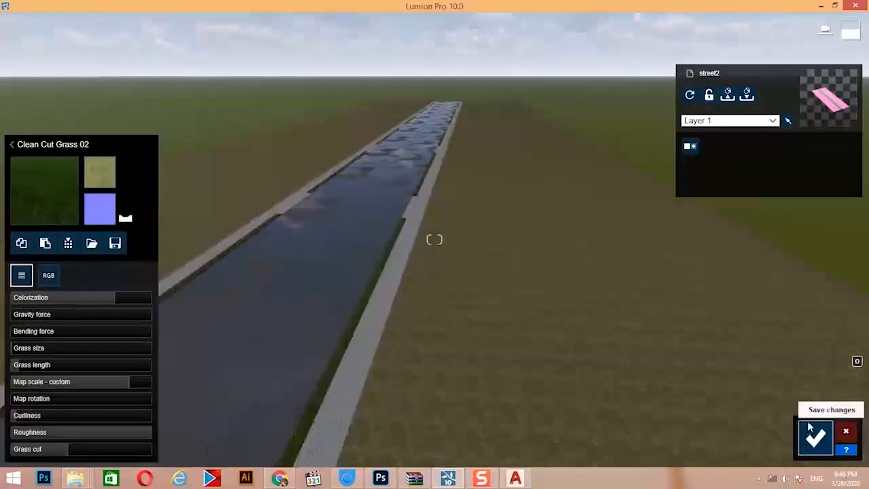
{"action": "left_click", "coordinate": [810, 431]}
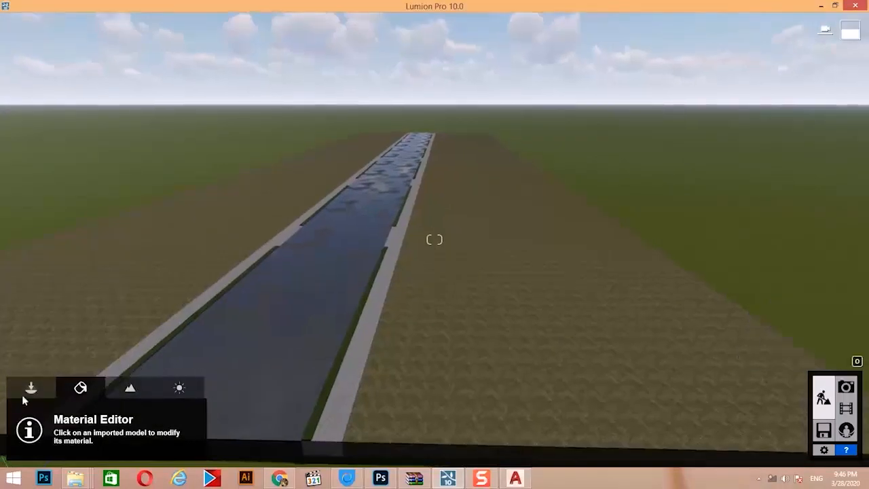
Mass-place the outdoor House US 018 model in a line along the full length of the verge on one side of the road.
{"action": "left_click", "coordinate": [31, 390]}
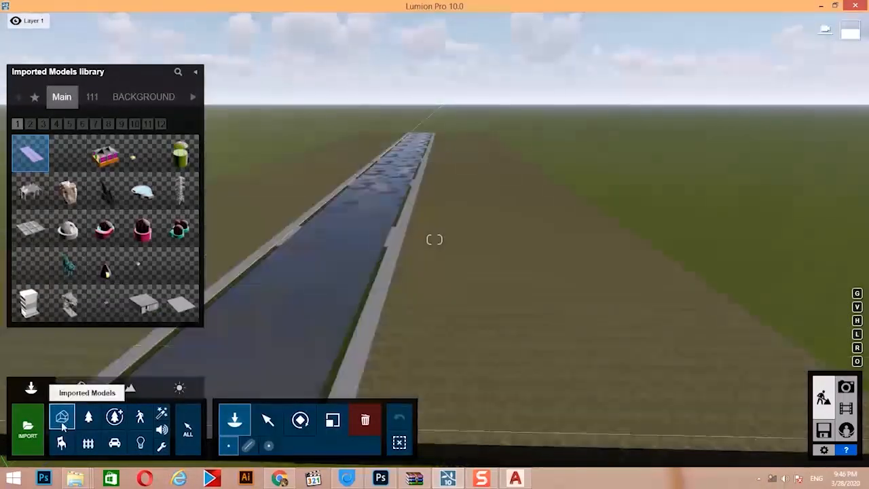
{"action": "left_click", "coordinate": [88, 442]}
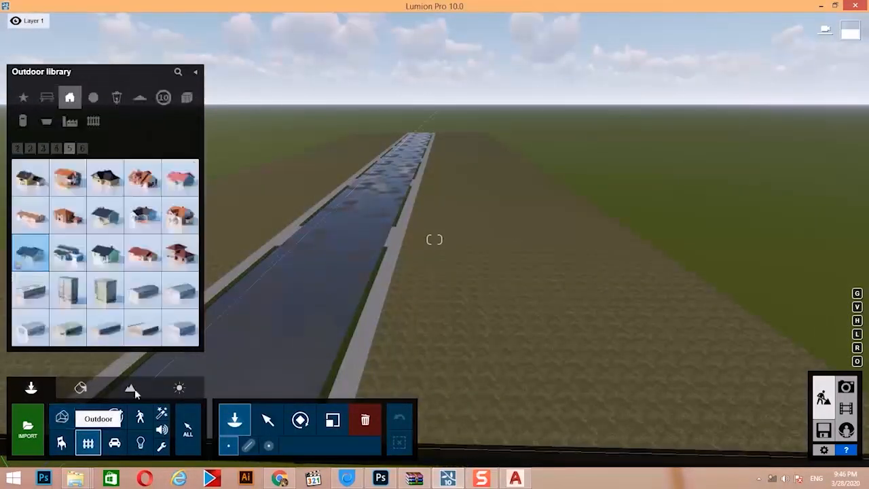
{"action": "left_click", "coordinate": [180, 216]}
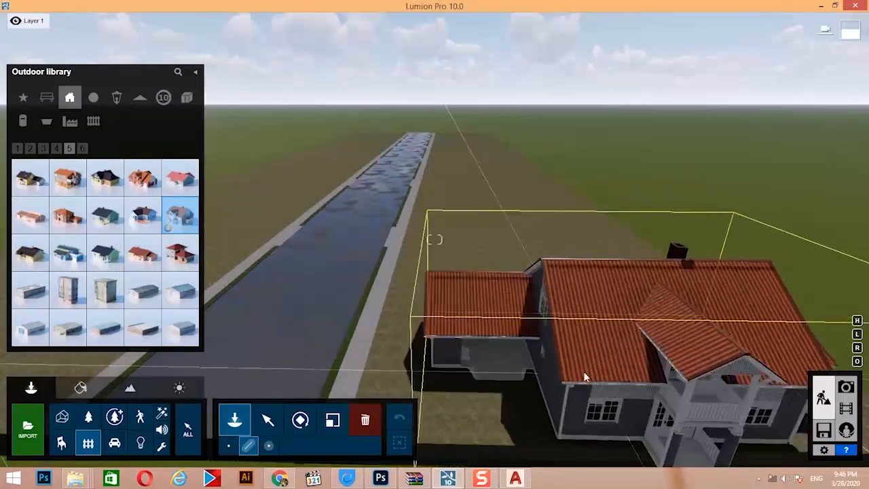
{"action": "left_click", "coordinate": [558, 351]}
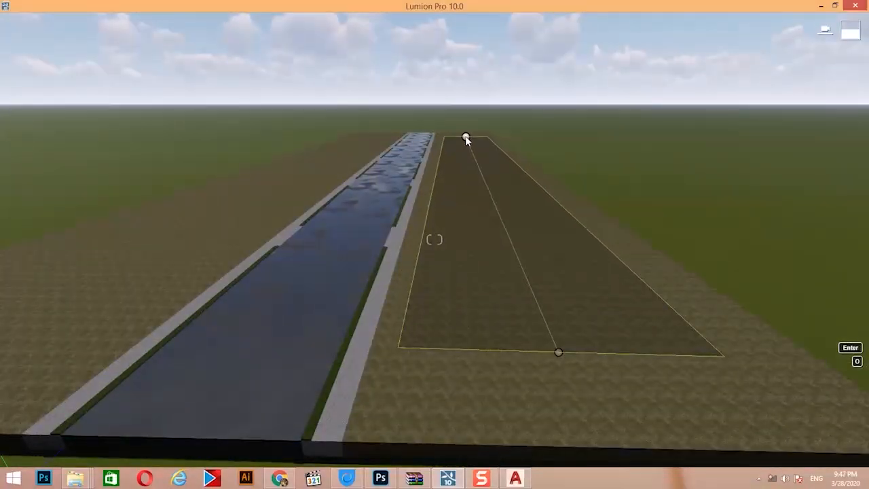
{"action": "left_click", "coordinate": [466, 138]}
Rotate the row of houses so their fronts face the road and increase the number of houses.
{"action": "right_click_drag", "start_coordinate": [546, 331], "coordinate": [564, 303]}
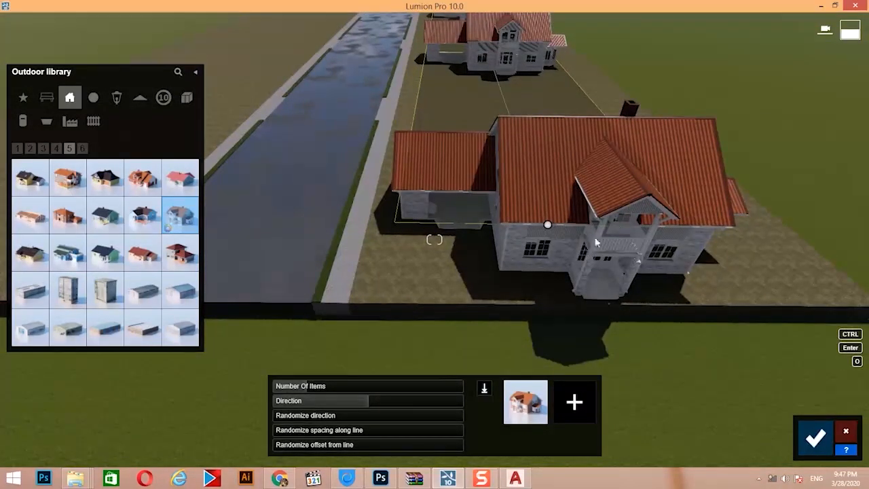
{"action": "scroll", "coordinate": [363, 224], "scroll_direction": "down", "scroll_amount": 2}
{"action": "right_click_drag", "start_coordinate": [363, 223], "coordinate": [360, 140]}
{"action": "scroll", "coordinate": [363, 223], "scroll_direction": "down", "scroll_amount": 1}
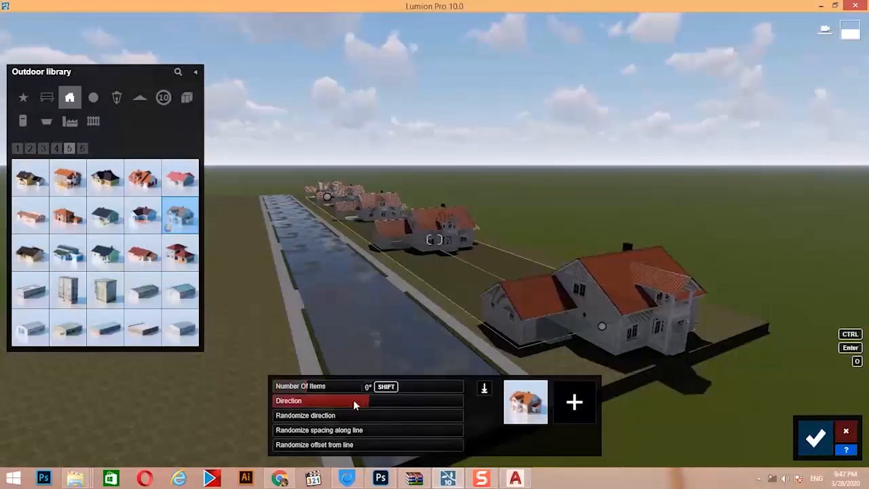
{"action": "left_click_drag", "start_coordinate": [353, 399], "coordinate": [294, 405]}
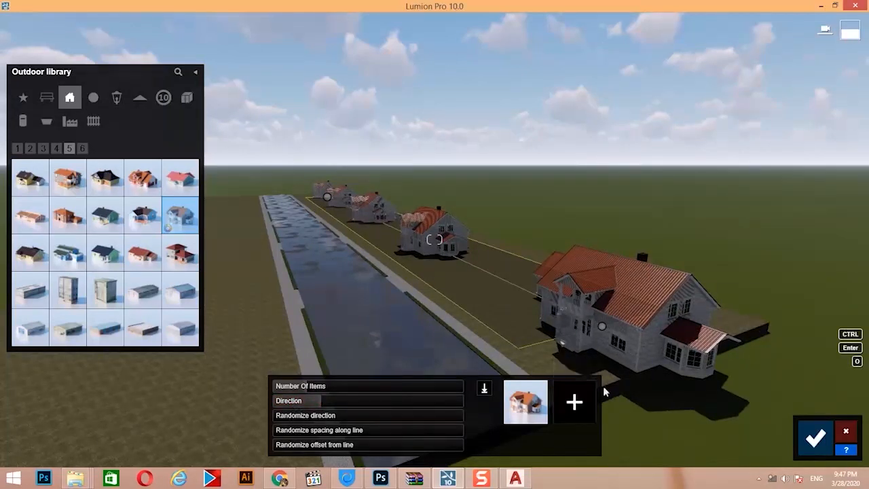
{"action": "left_click_drag", "start_coordinate": [322, 387], "coordinate": [314, 383]}
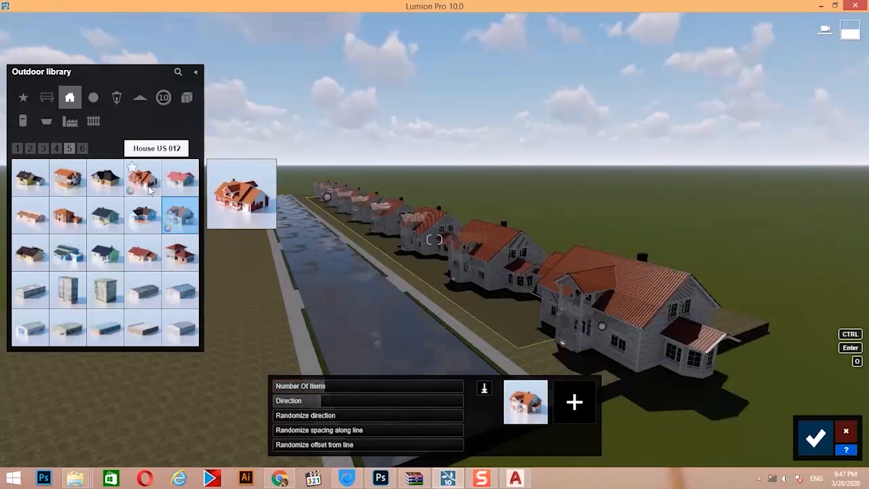
Add House US 012 as a second model to the row and confirm the mass placement.
{"action": "left_click", "coordinate": [143, 178]}
{"action": "left_click", "coordinate": [581, 411]}
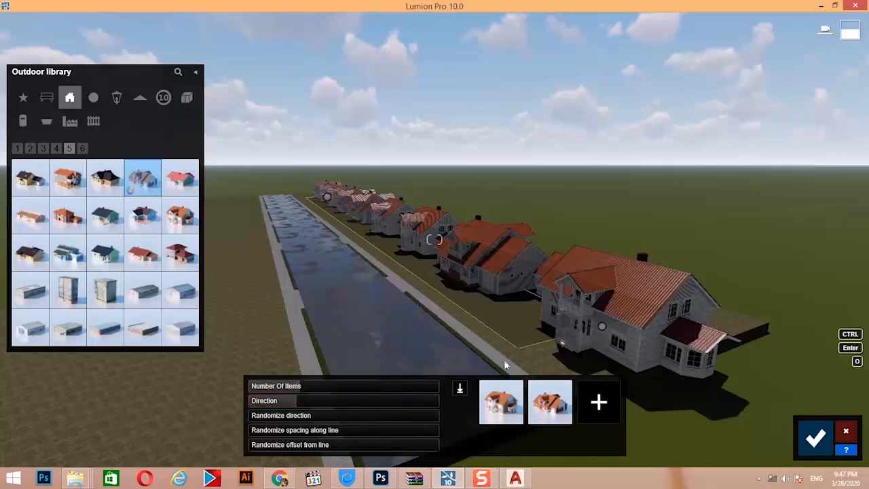
{"action": "right_click_drag", "start_coordinate": [526, 325], "coordinate": [598, 366]}
{"action": "left_click", "coordinate": [817, 437]}
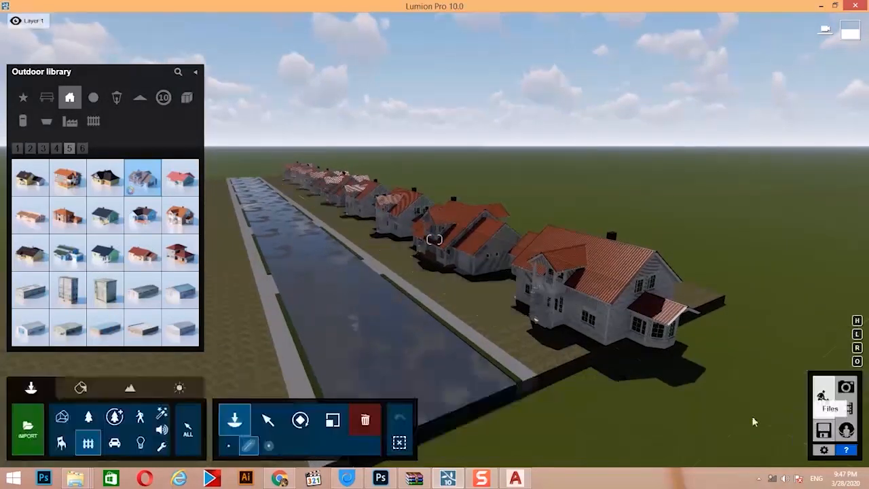
Colour the second house from the near end of the row, a House US 012, green.
{"action": "scroll", "coordinate": [724, 216], "scroll_direction": "down", "scroll_amount": 3}
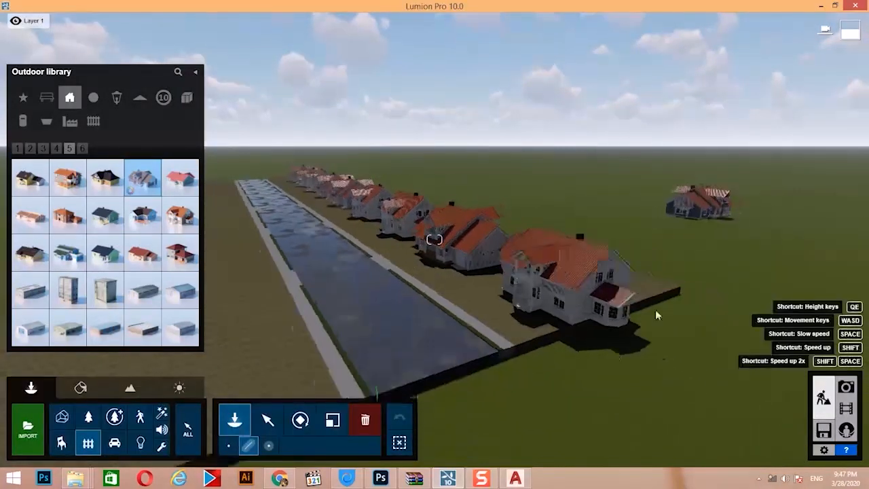
{"action": "left_click", "coordinate": [264, 435]}
{"action": "left_click", "coordinate": [462, 252]}
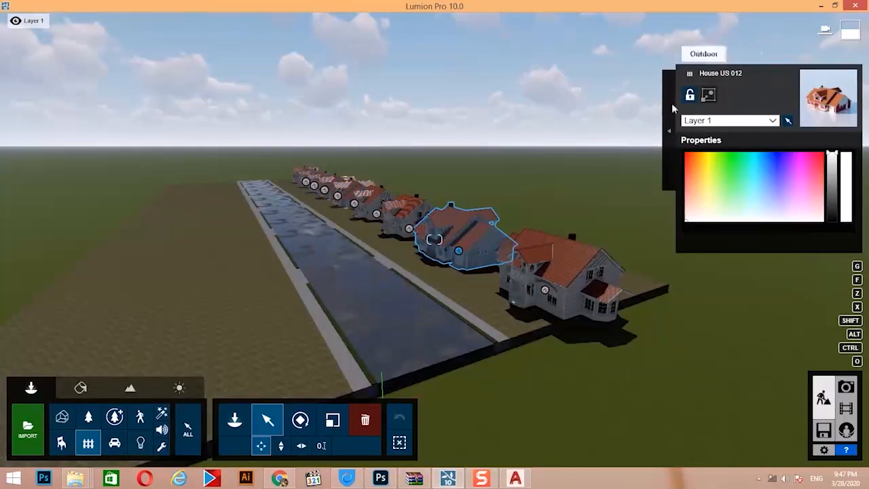
{"action": "scroll", "coordinate": [760, 311], "scroll_direction": "down", "scroll_amount": 2}
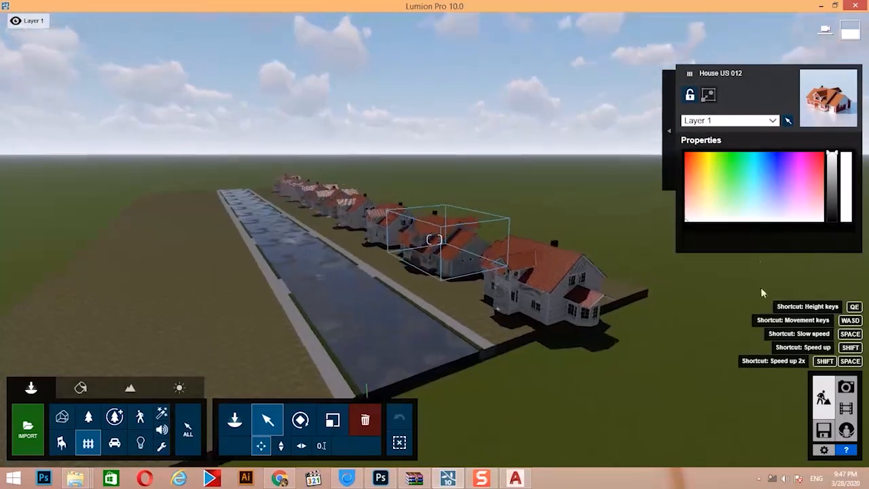
{"action": "left_click", "coordinate": [714, 155]}
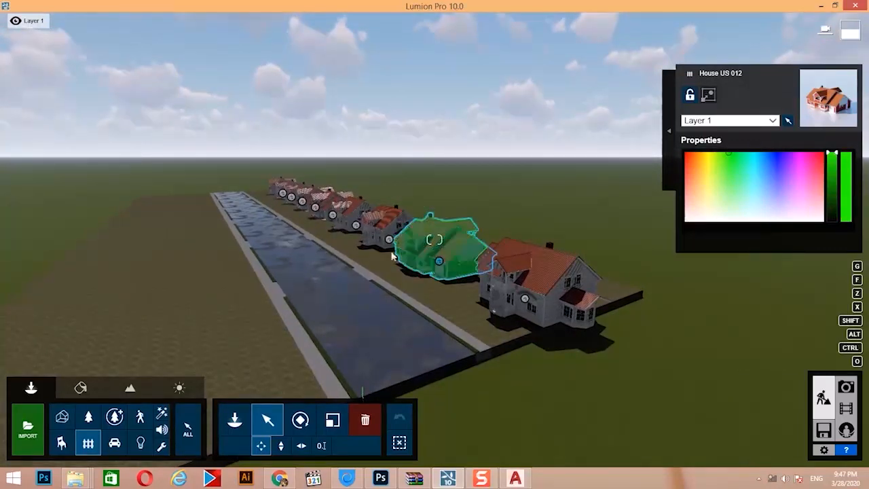
Colour the fourth house from the near end red and the third house light blue.
{"action": "left_click", "coordinate": [357, 227]}
{"action": "left_click", "coordinate": [833, 153]}
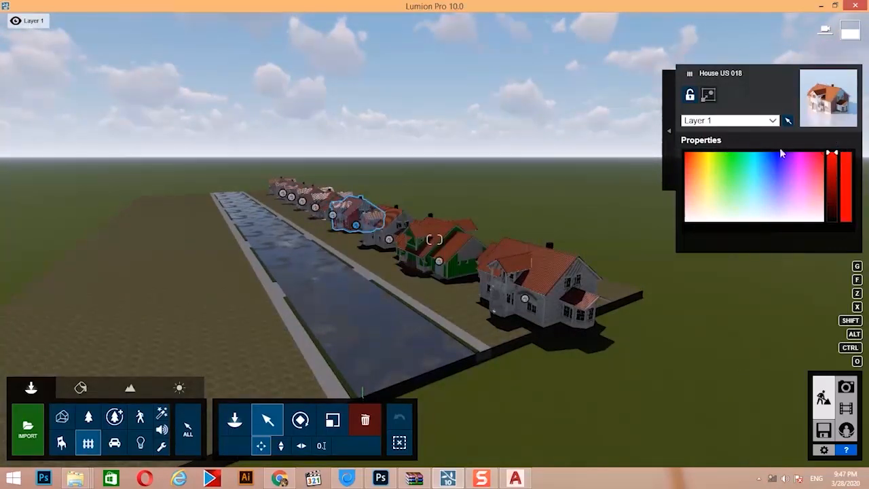
{"action": "left_click", "coordinate": [391, 231]}
{"action": "left_click", "coordinate": [781, 154]}
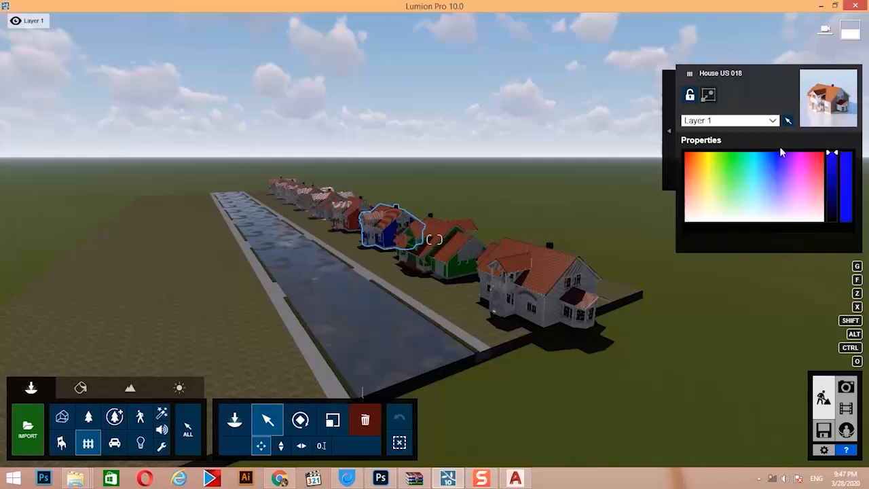
{"action": "left_click_drag", "start_coordinate": [781, 153], "coordinate": [758, 178]}
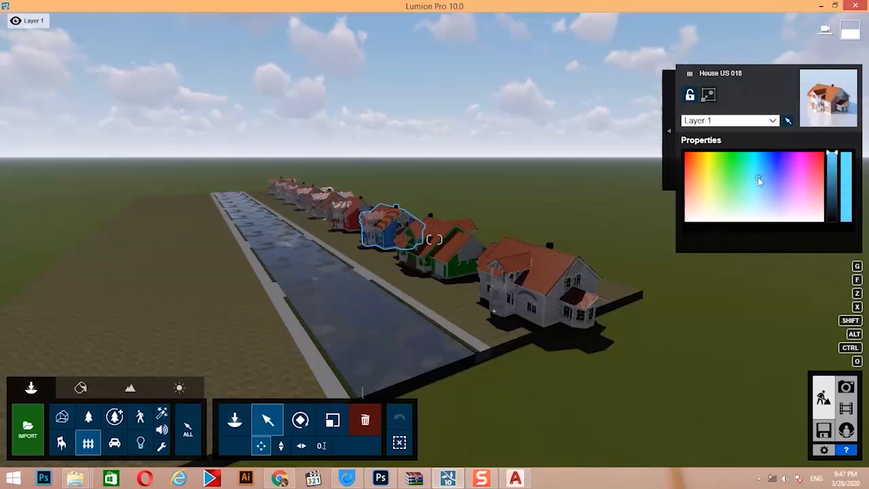
Recolour the nearest house yellow and the distant houses individually, making one House US 012 pinkish red and the farthest house blue.
{"action": "left_click", "coordinate": [557, 253]}
{"action": "left_click", "coordinate": [704, 153]}
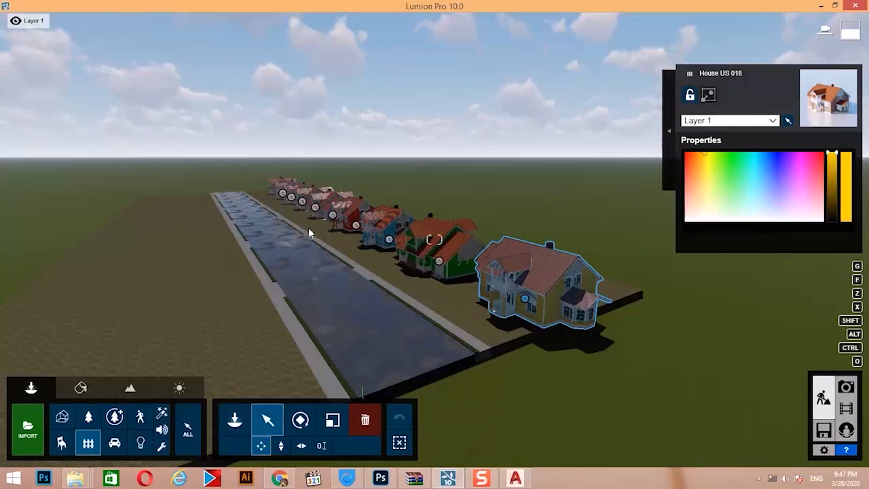
{"action": "left_click", "coordinate": [302, 201]}
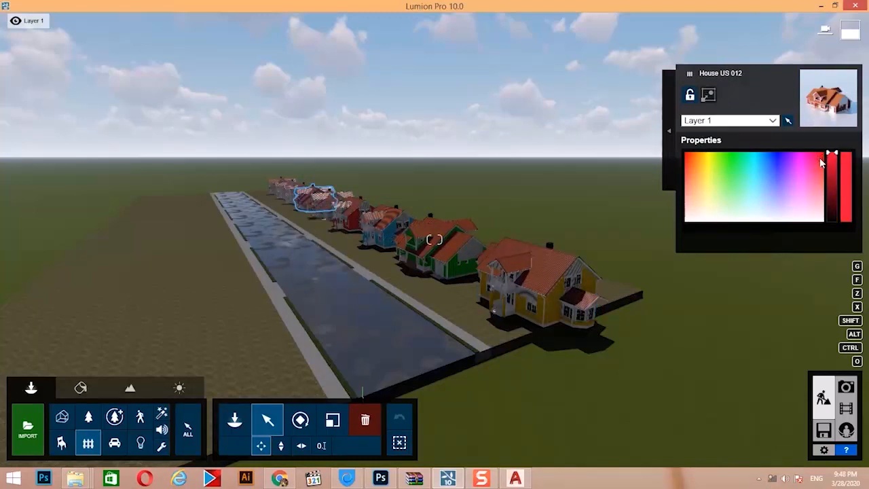
{"action": "left_click", "coordinate": [291, 199]}
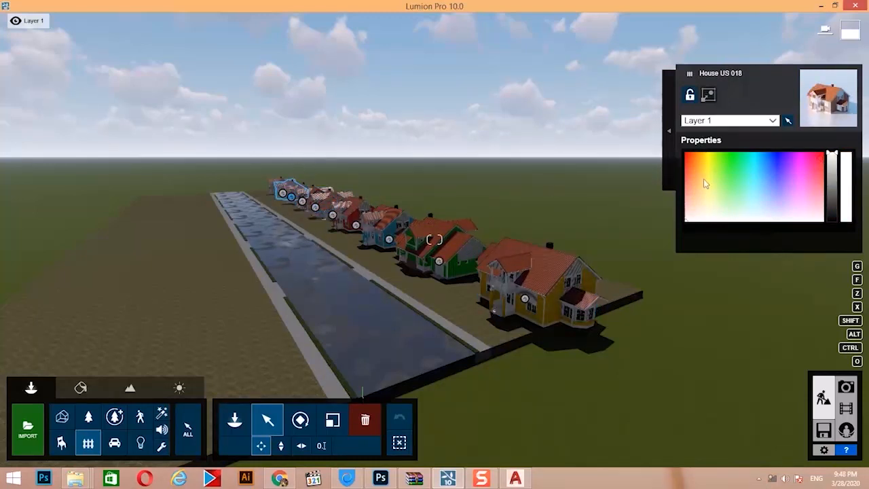
{"action": "left_click", "coordinate": [282, 197]}
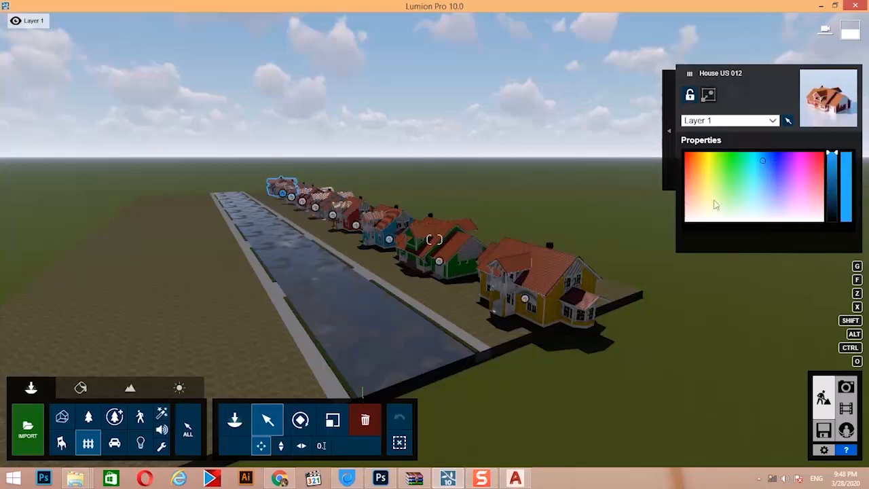
Mass-place a second row of House US 018 and House US 012 models along the full length of the opposite verge.
{"action": "right_click_drag", "start_coordinate": [577, 234], "coordinate": [471, 310]}
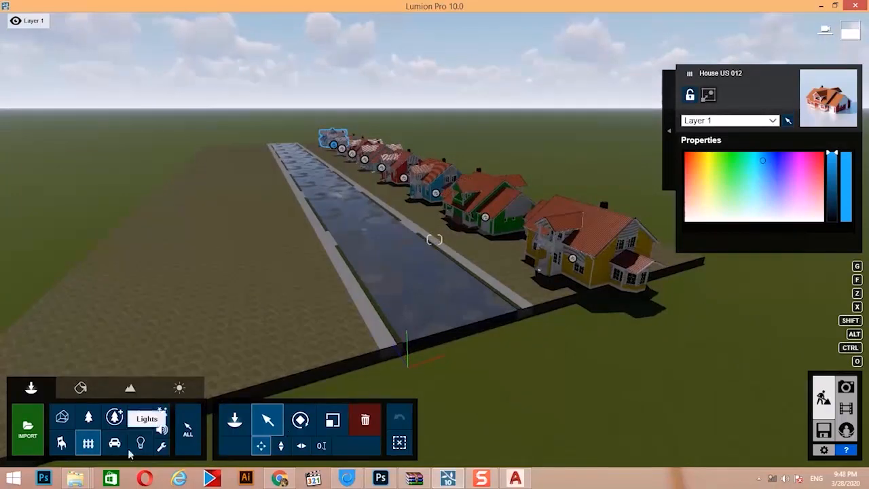
{"action": "left_click", "coordinate": [234, 420]}
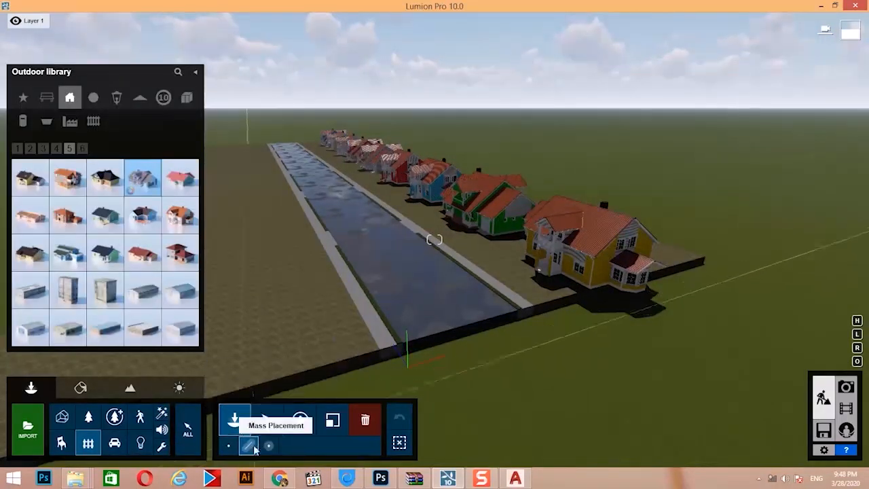
{"action": "left_click", "coordinate": [212, 373]}
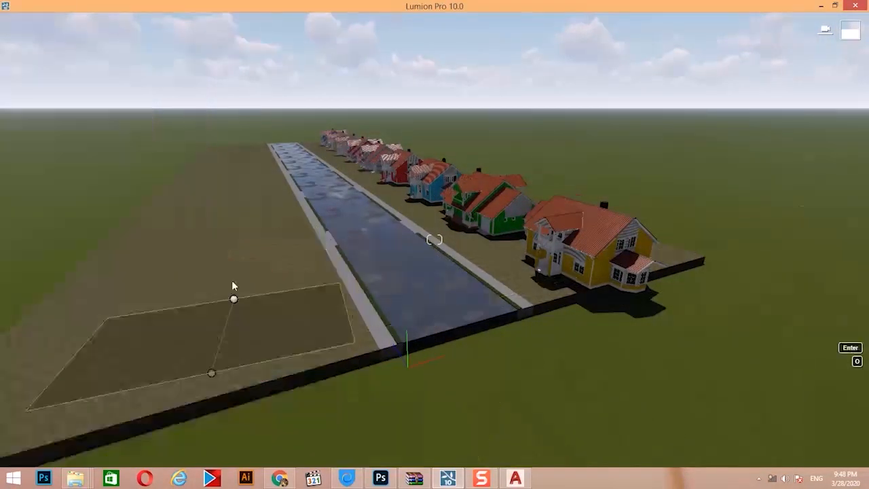
{"action": "left_click", "coordinate": [242, 147]}
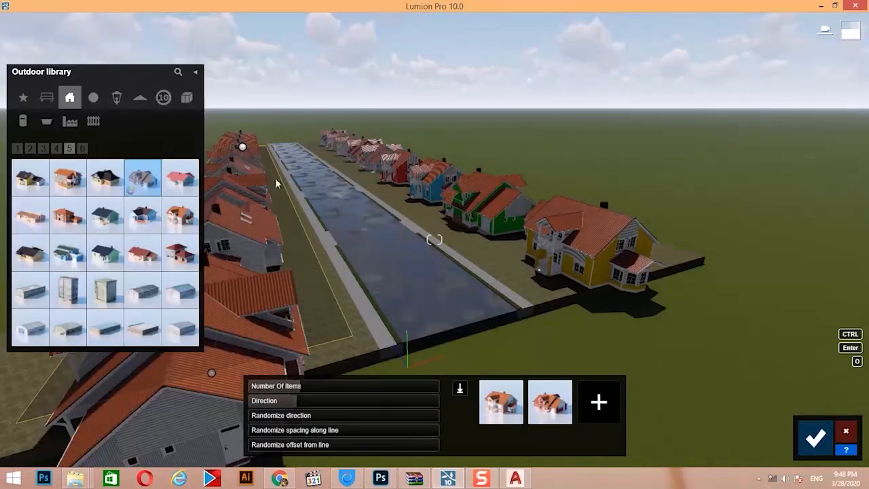
Move the near end of the new house row inward so its first house sits fully on the verge.
{"action": "key", "text": "s"}
{"action": "right_click_drag", "start_coordinate": [401, 299], "coordinate": [272, 330]}
{"action": "key", "text": "w"}
{"action": "key", "text": "s"}
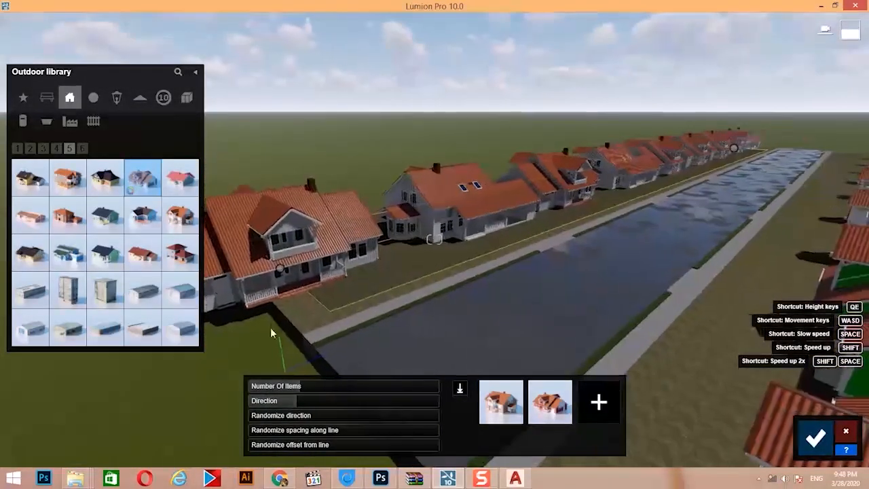
{"action": "left_click_drag", "start_coordinate": [300, 264], "coordinate": [384, 231]}
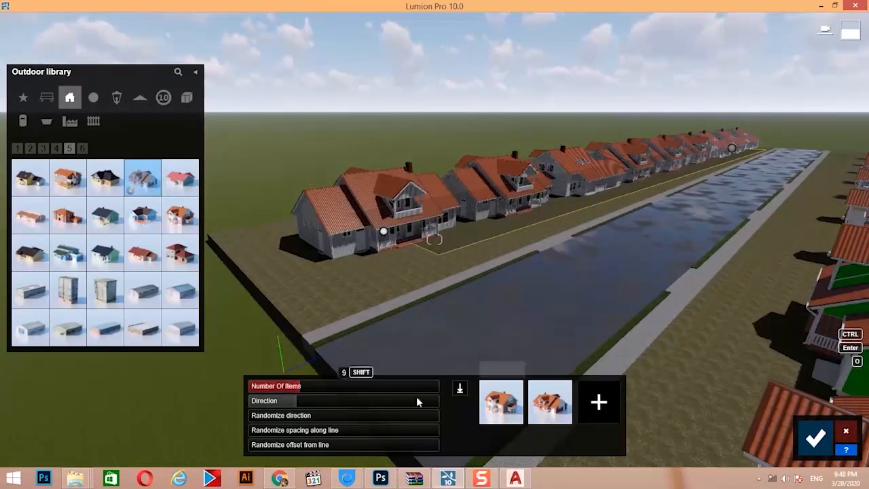
Set the number of items in the new house row to 8.
{"action": "right_click_drag", "start_coordinate": [502, 340], "coordinate": [587, 304]}
{"action": "key", "text": "w"}
{"action": "key", "text": "s"}
{"action": "right_click_drag", "start_coordinate": [768, 304], "coordinate": [673, 355]}
{"action": "left_click", "coordinate": [297, 388]}
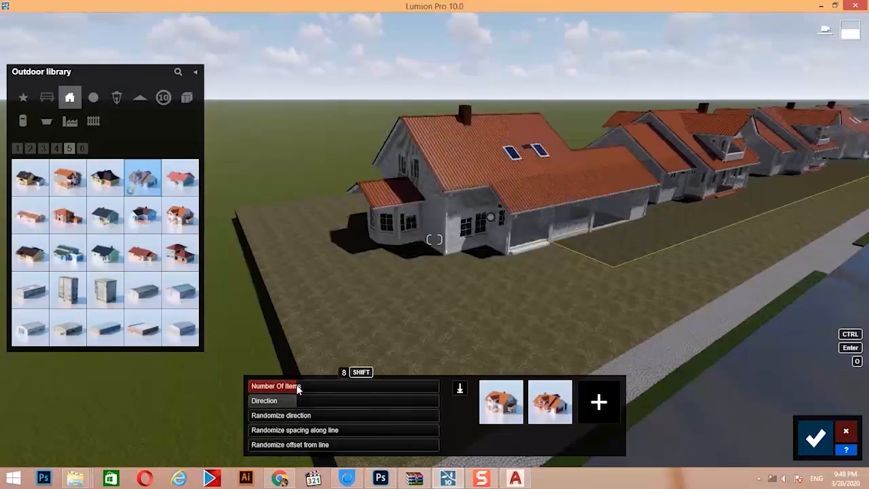
{"action": "right_click_drag", "start_coordinate": [533, 339], "coordinate": [594, 356]}
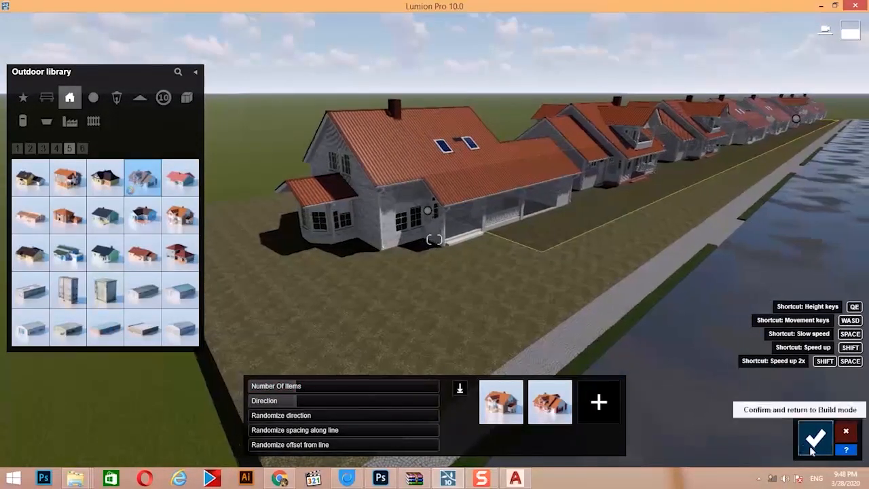
Confirm the new house row and recolour its second house yellow and the third house, a House US 012, green.
{"action": "left_click", "coordinate": [815, 439]}
{"action": "key", "text": "w"}
{"action": "left_click", "coordinate": [268, 421]}
{"action": "key", "text": "s"}
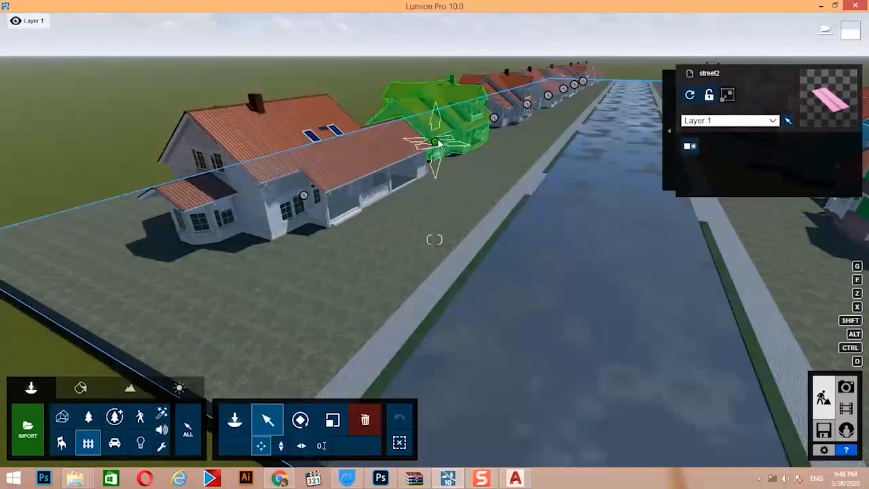
{"action": "left_click", "coordinate": [459, 141]}
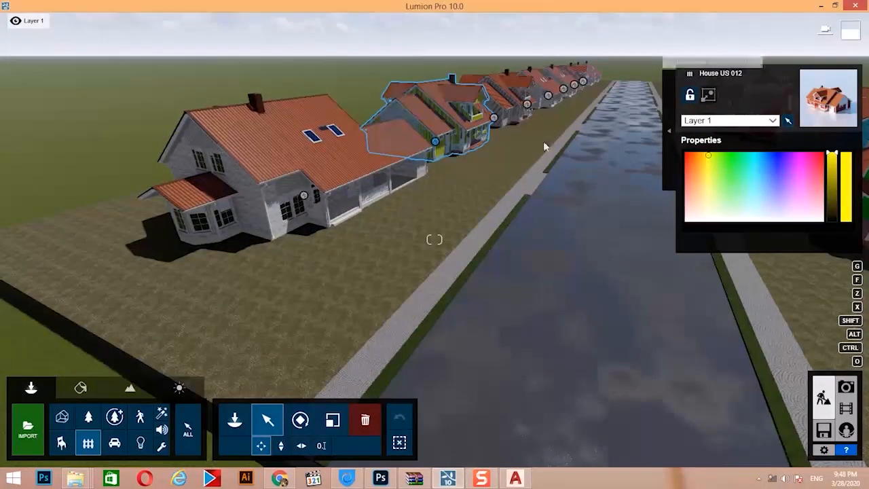
{"action": "left_click", "coordinate": [494, 118]}
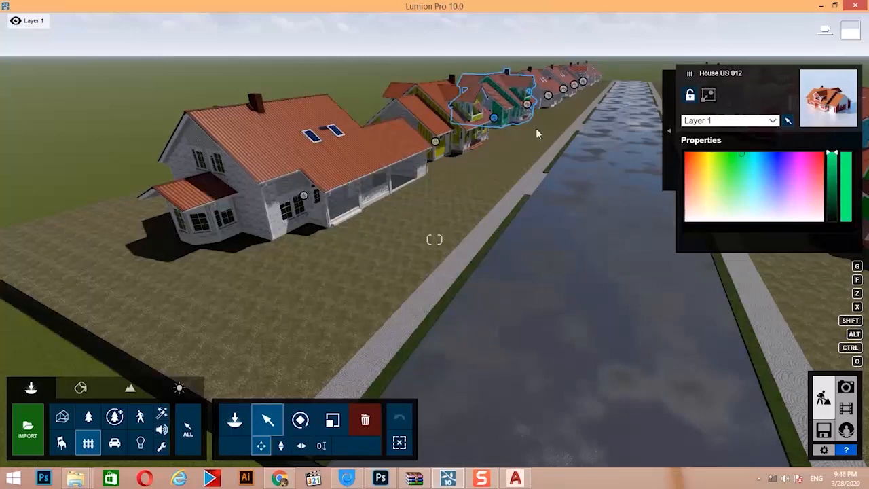
Recolour distant houses in the new row individually: one House US 018 red, one House US 012 pink and a farther House US 018 orange.
{"action": "left_click", "coordinate": [548, 101]}
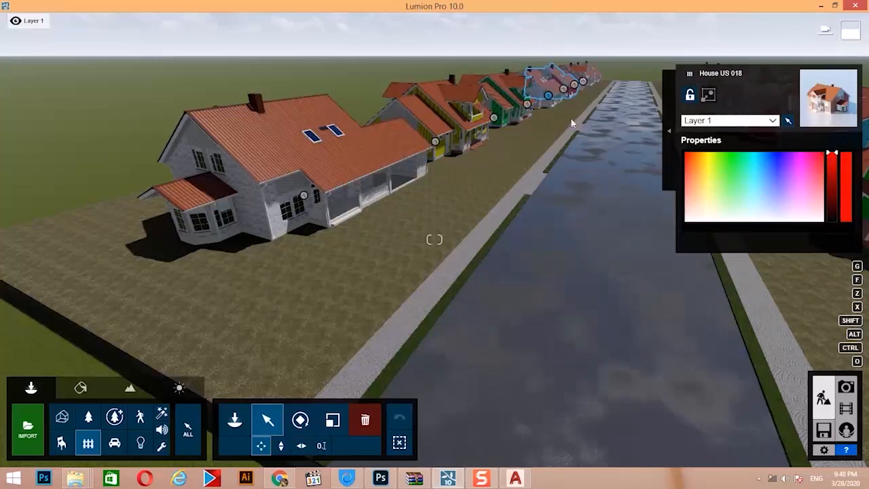
{"action": "left_click", "coordinate": [567, 93]}
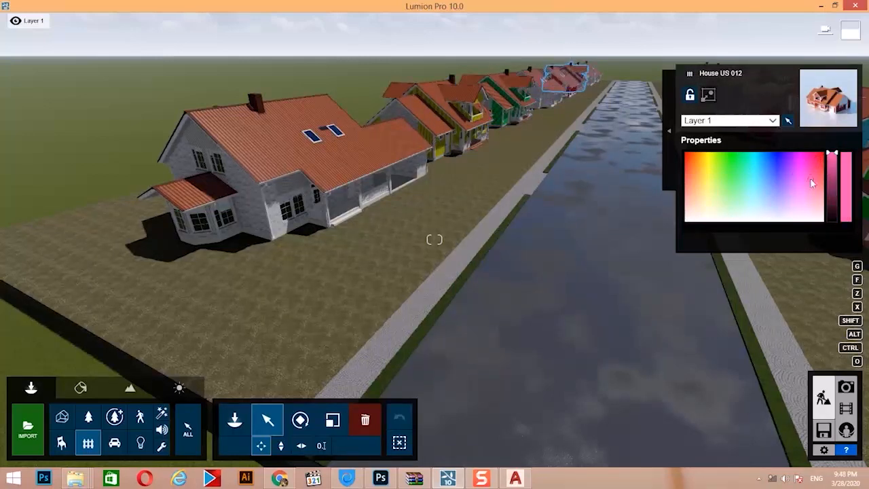
{"action": "left_click", "coordinate": [836, 167]}
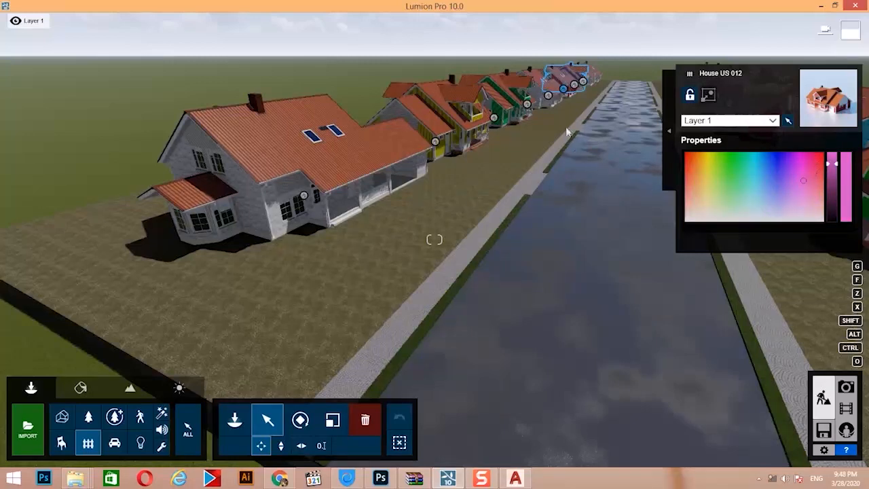
{"action": "left_click", "coordinate": [588, 83]}
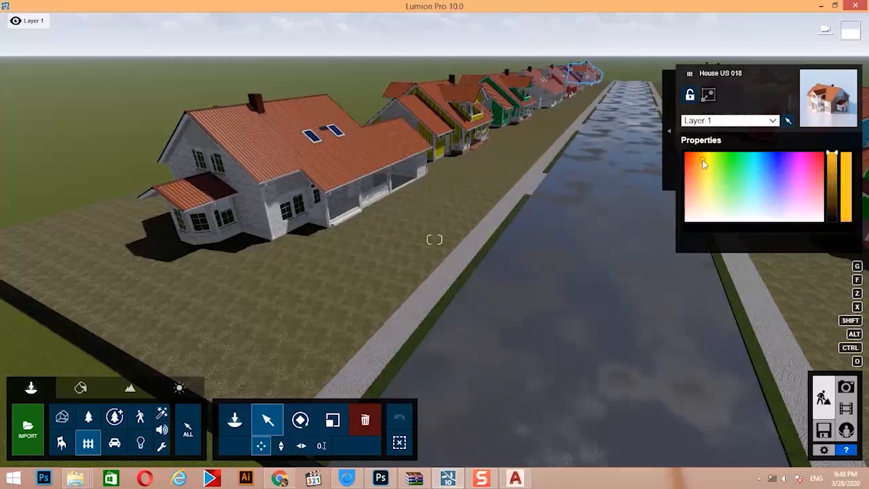
Recolour the nearest House US 018 of the new row light green.
{"action": "left_click", "coordinate": [292, 163]}
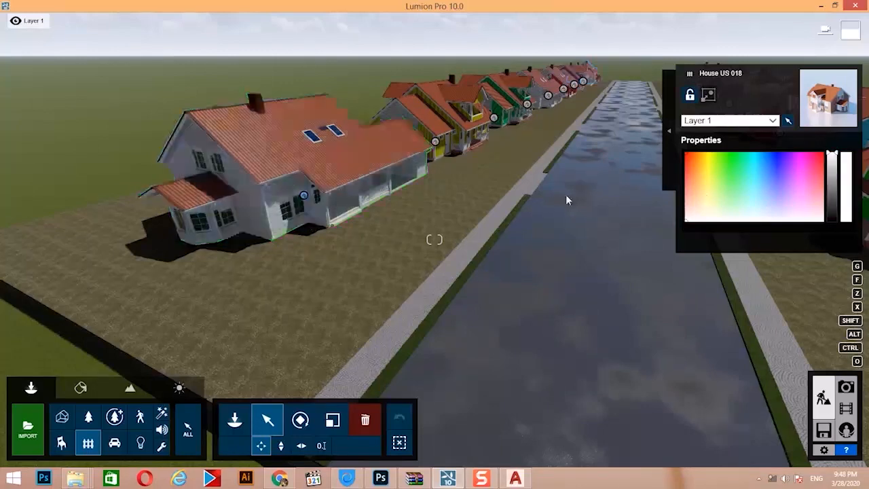
{"action": "left_click", "coordinate": [709, 171]}
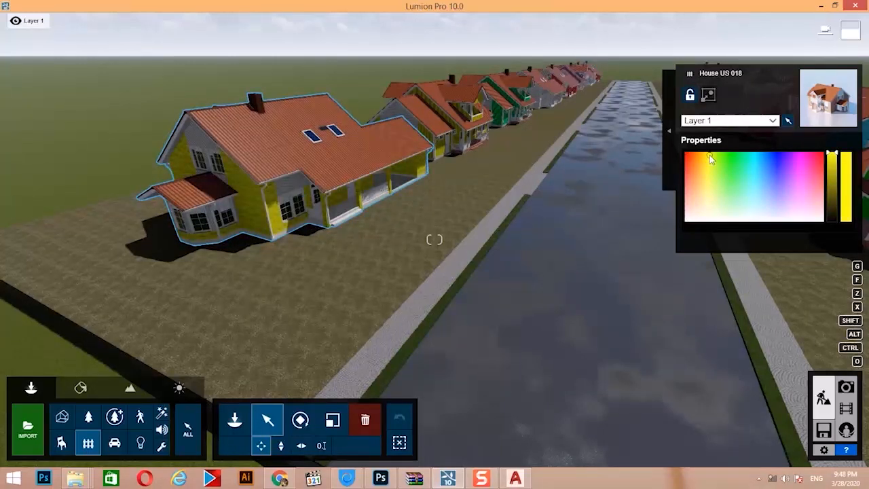
{"action": "left_click", "coordinate": [726, 168]}
{"action": "left_click", "coordinate": [730, 189]}
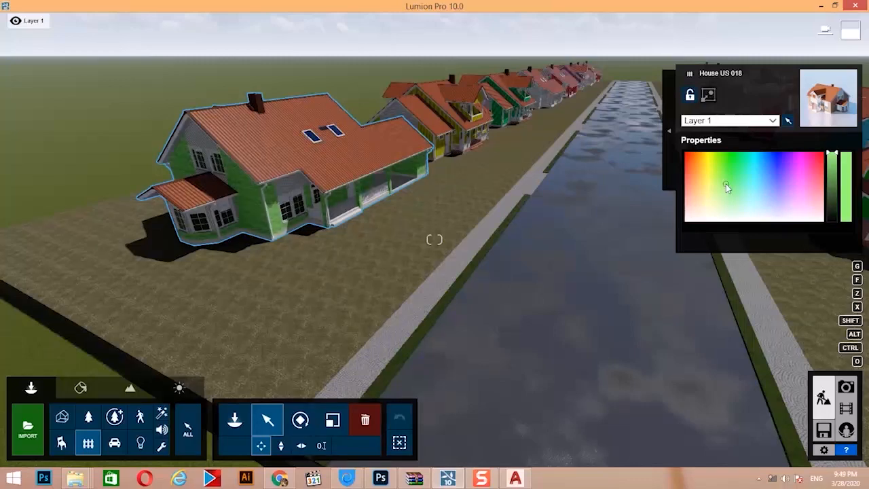
Inspect the coloured house rows on both sides of the street from above and at street level.
{"action": "key", "text": "s"}
{"action": "right_click_drag", "start_coordinate": [437, 326], "coordinate": [478, 337]}
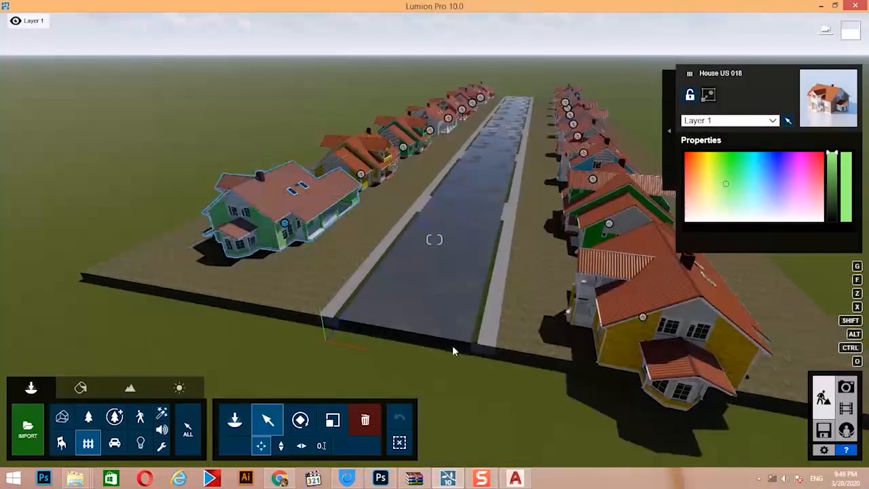
{"action": "right_click_drag", "start_coordinate": [285, 350], "coordinate": [303, 340]}
{"action": "key", "text": "w"}
{"action": "key", "text": "s"}
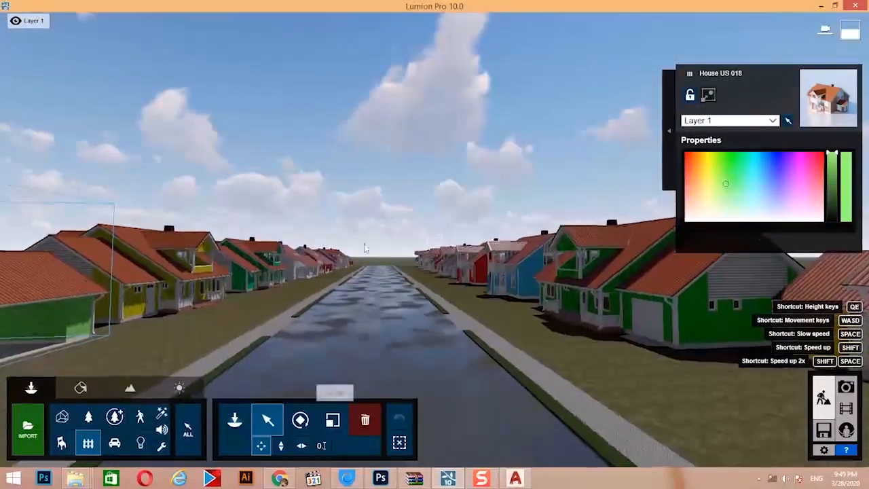
{"action": "right_click_drag", "start_coordinate": [193, 265], "coordinate": [170, 343]}
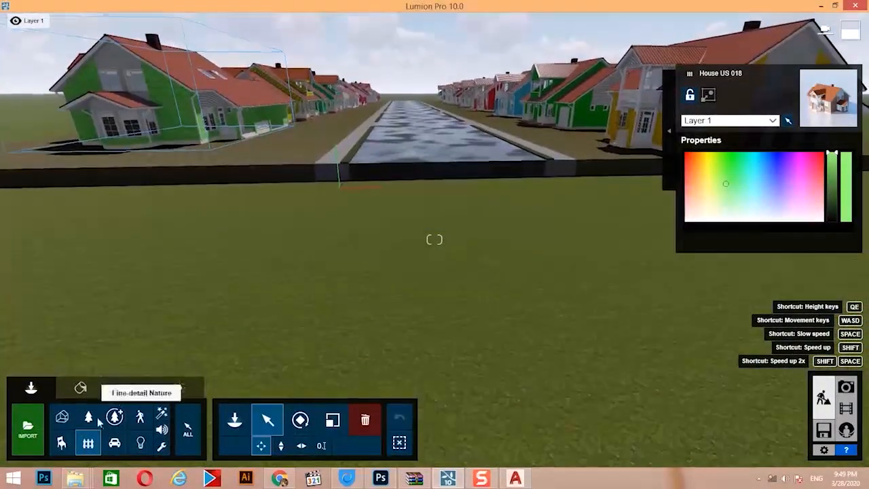
Scatter the selected broadleaf tree from the Nature library over the ground behind the row starting with the yellow house, using cluster placement.
{"action": "left_click", "coordinate": [87, 416]}
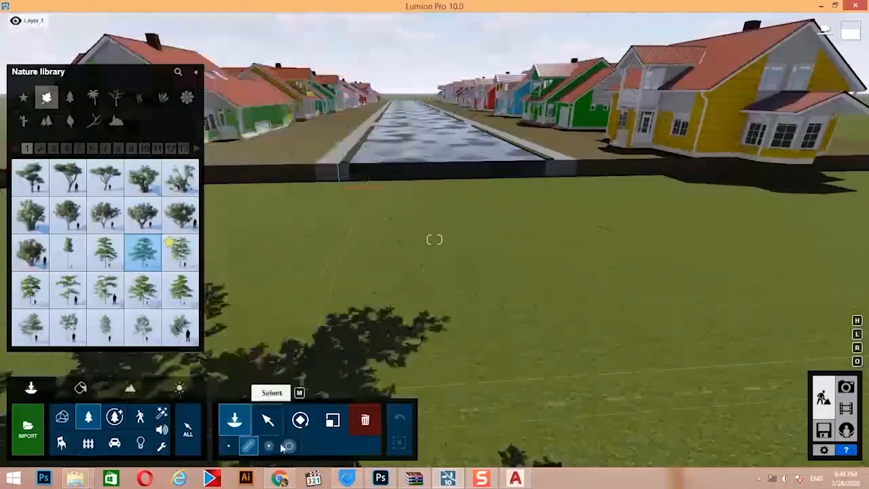
{"action": "left_click", "coordinate": [290, 446]}
{"action": "key", "text": "s"}
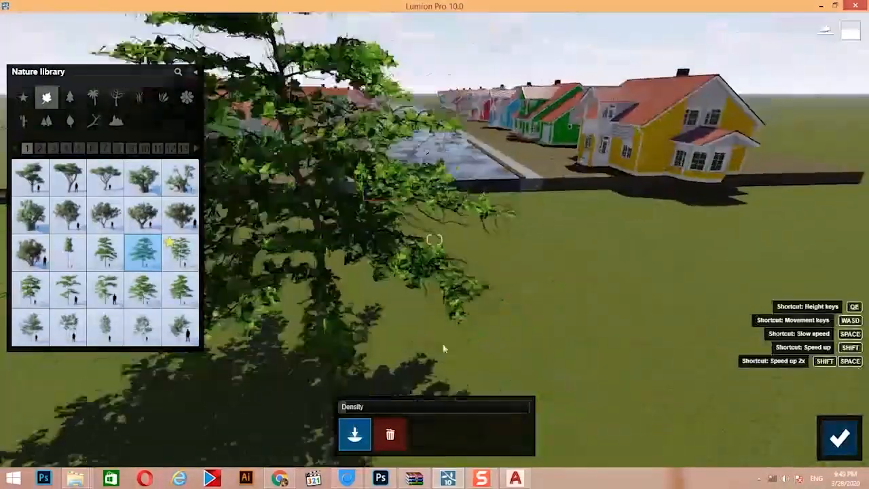
{"action": "right_click_drag", "start_coordinate": [444, 349], "coordinate": [353, 350]}
{"action": "key", "text": "w"}
{"action": "key", "text": "w"}
{"action": "key", "text": "s"}
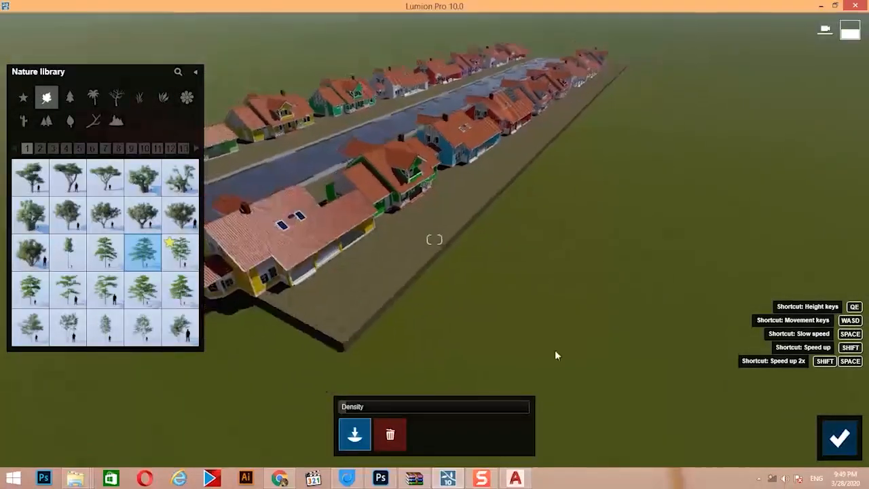
{"action": "left_click", "coordinate": [840, 438]}
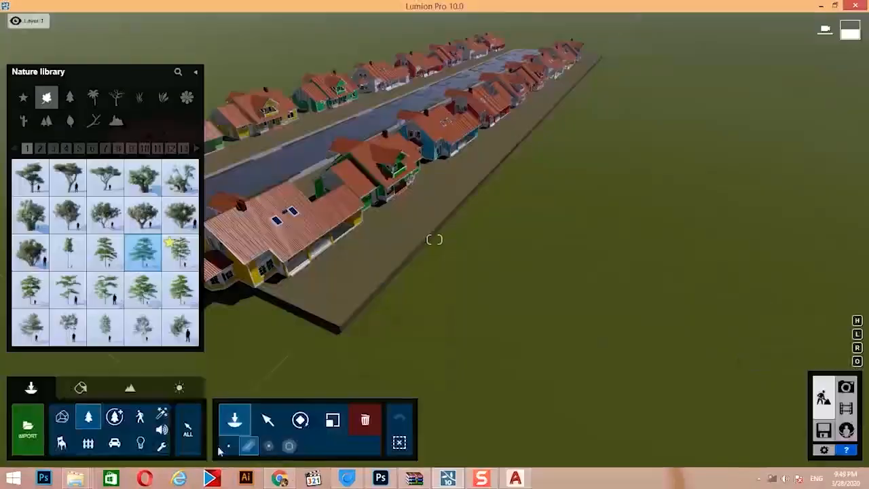
{"action": "left_click", "coordinate": [288, 446]}
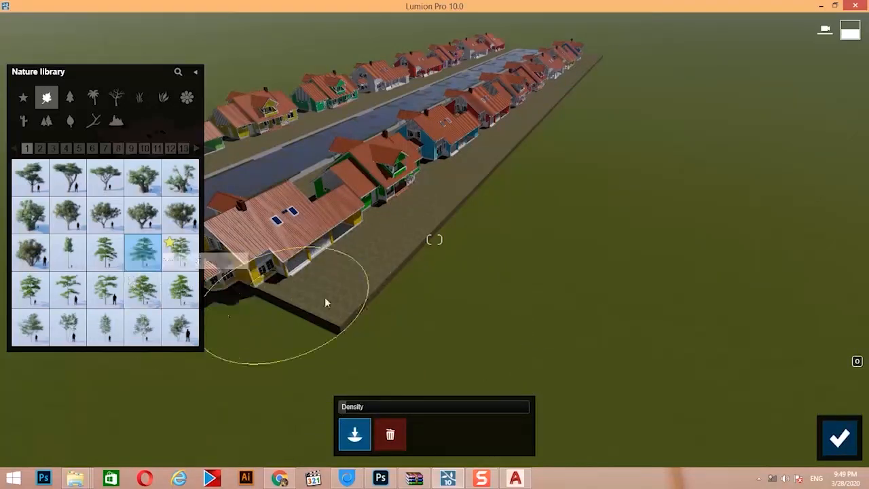
{"action": "mouse_move", "coordinate": [458, 329]}
{"action": "left_mouse_down"}
{"action": "mouse_move", "coordinate": [524, 301]}
{"action": "mouse_move", "coordinate": [570, 183]}
{"action": "mouse_move", "coordinate": [646, 89]}
{"action": "mouse_move", "coordinate": [658, 153]}
{"action": "mouse_move", "coordinate": [659, 288]}
{"action": "mouse_move", "coordinate": [543, 270]}
{"action": "mouse_move", "coordinate": [533, 161]}
{"action": "mouse_move", "coordinate": [378, 291]}
{"action": "mouse_move", "coordinate": [441, 190]}
{"action": "mouse_move", "coordinate": [645, 43]}
{"action": "mouse_move", "coordinate": [734, 64]}
{"action": "mouse_move", "coordinate": [757, 170]}
{"action": "mouse_move", "coordinate": [600, 392]}
{"action": "left_mouse_up"}
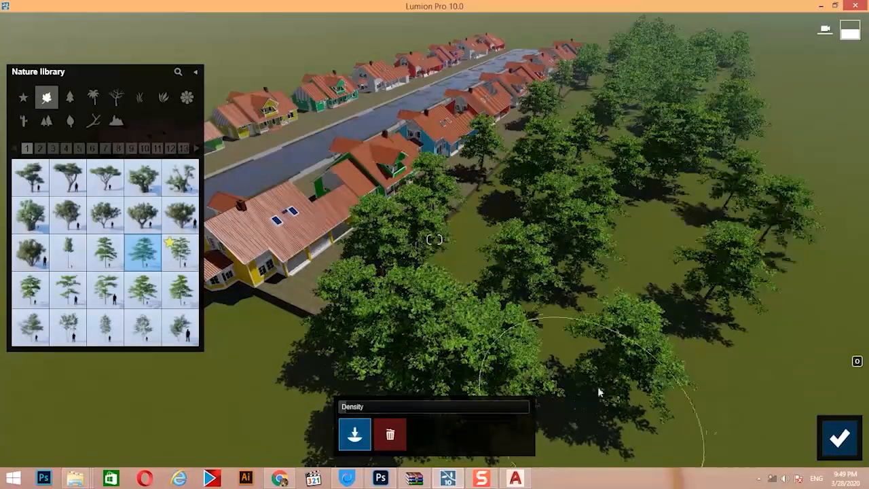
Scatter more of the same trees across the ground beyond the far end of the street.
{"action": "mouse_move", "coordinate": [600, 392]}
{"action": "right_mouse_down"}
{"action": "mouse_move", "coordinate": [591, 258]}
{"action": "mouse_move", "coordinate": [502, 285]}
{"action": "mouse_move", "coordinate": [611, 305]}
{"action": "mouse_move", "coordinate": [679, 247]}
{"action": "mouse_move", "coordinate": [668, 275]}
{"action": "mouse_move", "coordinate": [680, 288]}
{"action": "right_mouse_up"}
{"action": "key", "text": "w"}
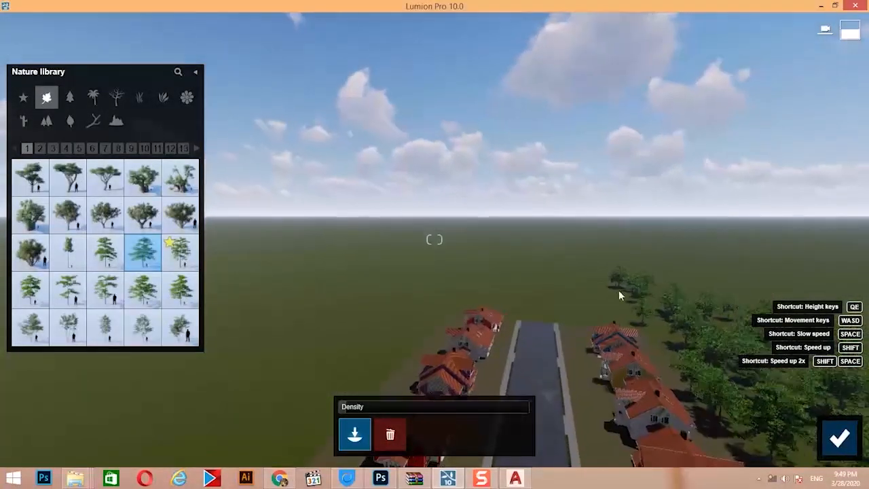
{"action": "left_click_drag", "start_coordinate": [619, 291], "coordinate": [508, 302]}
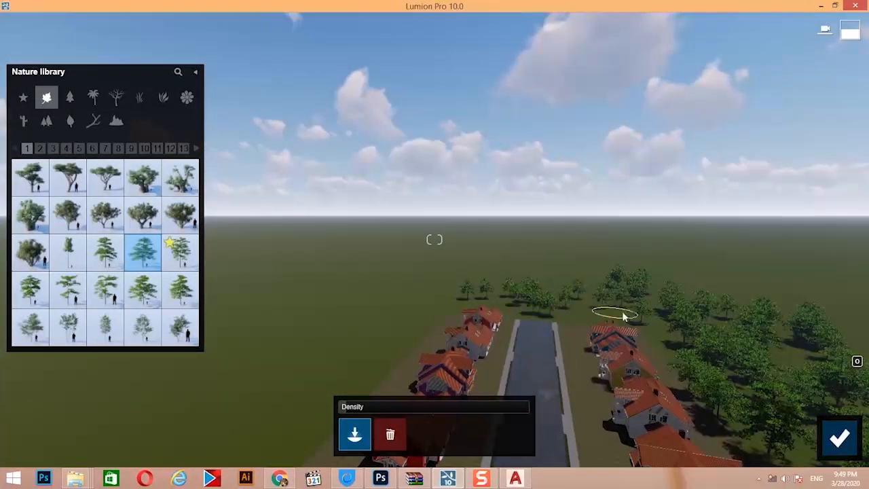
Scatter the same trees along the ground behind the opposite house row, the one starting with the light green house.
{"action": "right_click_drag", "start_coordinate": [494, 283], "coordinate": [755, 156]}
{"action": "key", "text": "s"}
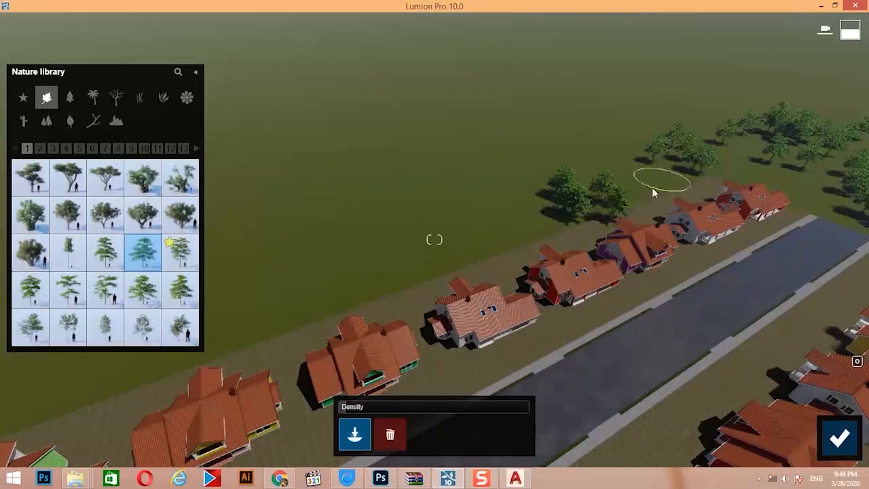
{"action": "left_click_drag", "start_coordinate": [507, 233], "coordinate": [381, 285]}
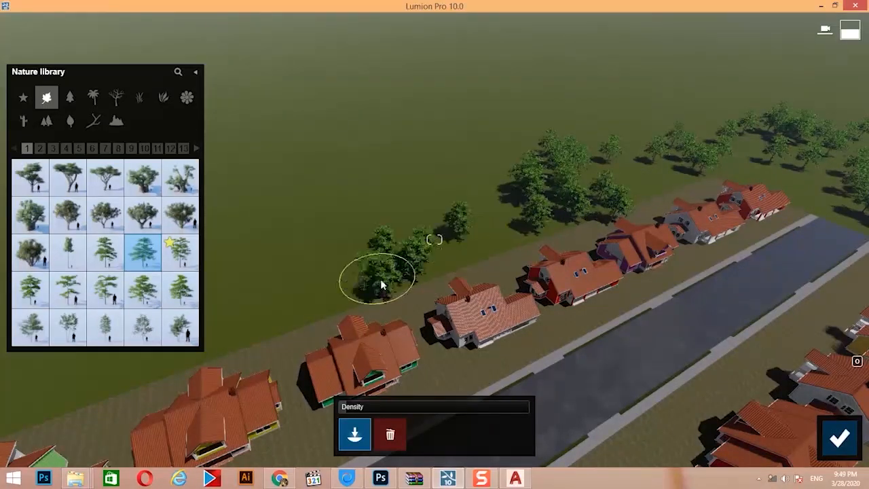
{"action": "key", "text": "d"}
{"action": "mouse_move", "coordinate": [462, 250]}
{"action": "right_mouse_down"}
{"action": "mouse_move", "coordinate": [436, 257]}
{"action": "mouse_move", "coordinate": [446, 242]}
{"action": "right_mouse_up"}
{"action": "mouse_move", "coordinate": [448, 234]}
{"action": "left_mouse_down"}
{"action": "mouse_move", "coordinate": [497, 239]}
{"action": "mouse_move", "coordinate": [248, 224]}
{"action": "left_mouse_up"}
{"action": "mouse_move", "coordinate": [585, 198]}
{"action": "left_mouse_down"}
{"action": "mouse_move", "coordinate": [291, 155]}
{"action": "mouse_move", "coordinate": [592, 229]}
{"action": "mouse_move", "coordinate": [566, 282]}
{"action": "mouse_move", "coordinate": [377, 277]}
{"action": "mouse_move", "coordinate": [320, 252]}
{"action": "mouse_move", "coordinate": [306, 258]}
{"action": "mouse_move", "coordinate": [500, 287]}
{"action": "mouse_move", "coordinate": [747, 297]}
{"action": "left_mouse_up"}
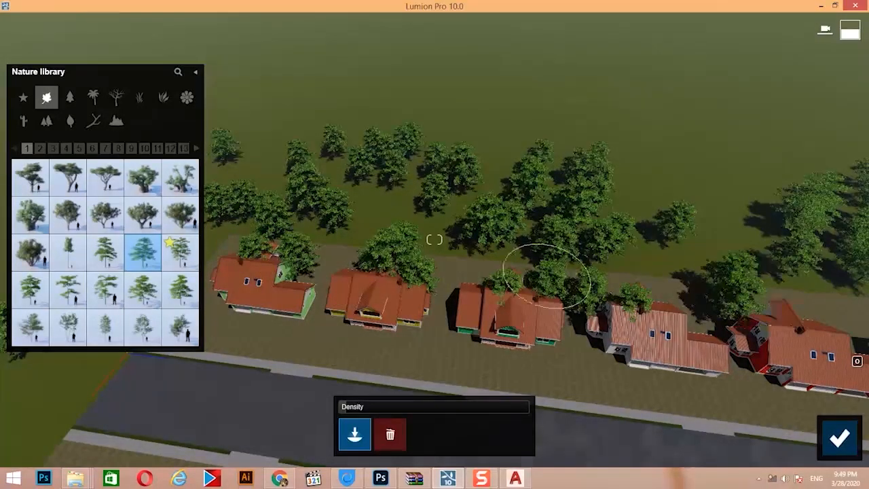
{"action": "right_click_drag", "start_coordinate": [747, 297], "coordinate": [492, 214]}
{"action": "left_click_drag", "start_coordinate": [542, 218], "coordinate": [686, 166]}
{"action": "right_click_drag", "start_coordinate": [724, 190], "coordinate": [572, 158]}
{"action": "left_click_drag", "start_coordinate": [572, 155], "coordinate": [481, 136]}
Examine the tree cover around the street from above and at street level, and finish the cluster placement.
{"action": "scroll", "coordinate": [543, 135], "scroll_direction": "down", "scroll_amount": 3}
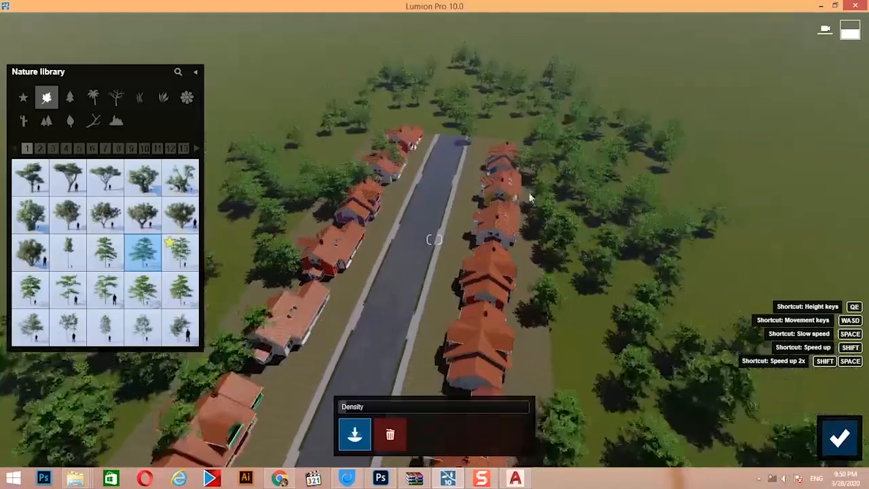
{"action": "right_click_drag", "start_coordinate": [530, 194], "coordinate": [542, 130]}
{"action": "mouse_move", "coordinate": [510, 351]}
{"action": "right_mouse_down"}
{"action": "mouse_move", "coordinate": [590, 417]}
{"action": "mouse_move", "coordinate": [487, 334]}
{"action": "right_mouse_up"}
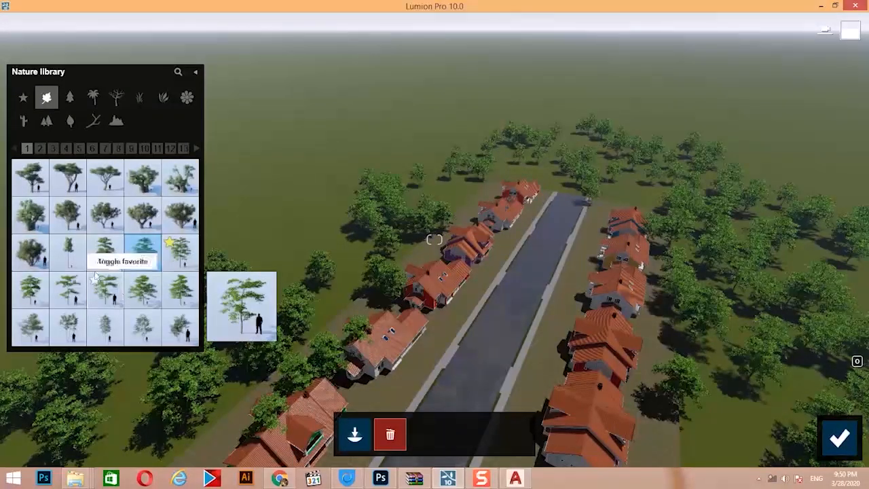
{"action": "mouse_move", "coordinate": [339, 299]}
{"action": "right_mouse_down"}
{"action": "mouse_move", "coordinate": [312, 380]}
{"action": "mouse_move", "coordinate": [258, 387]}
{"action": "mouse_move", "coordinate": [217, 306]}
{"action": "mouse_move", "coordinate": [228, 343]}
{"action": "mouse_move", "coordinate": [248, 364]}
{"action": "mouse_move", "coordinate": [401, 292]}
{"action": "mouse_move", "coordinate": [410, 273]}
{"action": "right_mouse_up"}
{"action": "key", "text": "w"}
{"action": "key", "text": "e"}
{"action": "key", "text": "s"}
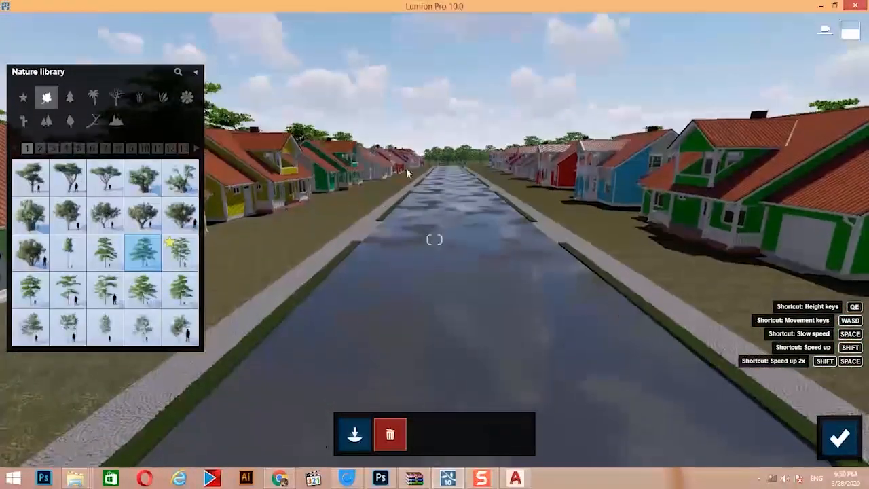
{"action": "right_click_drag", "start_coordinate": [405, 146], "coordinate": [424, 137]}
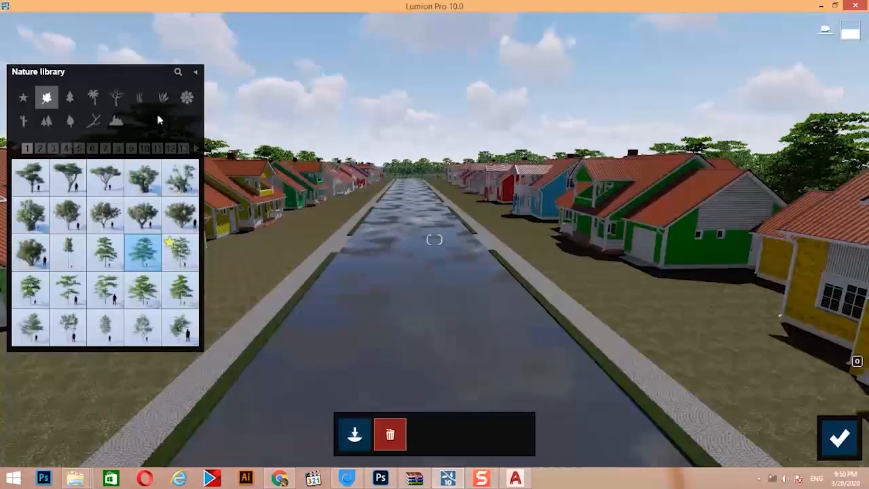
{"action": "left_click", "coordinate": [846, 435]}
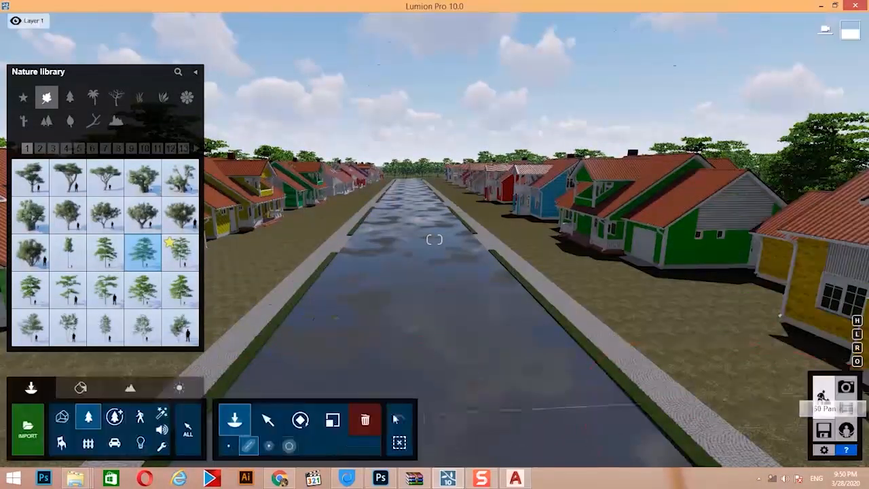
Place three fine-detail tree 005 trees in front of the houses on both sides of the street and adjust their rotation.
{"action": "left_click", "coordinate": [122, 421]}
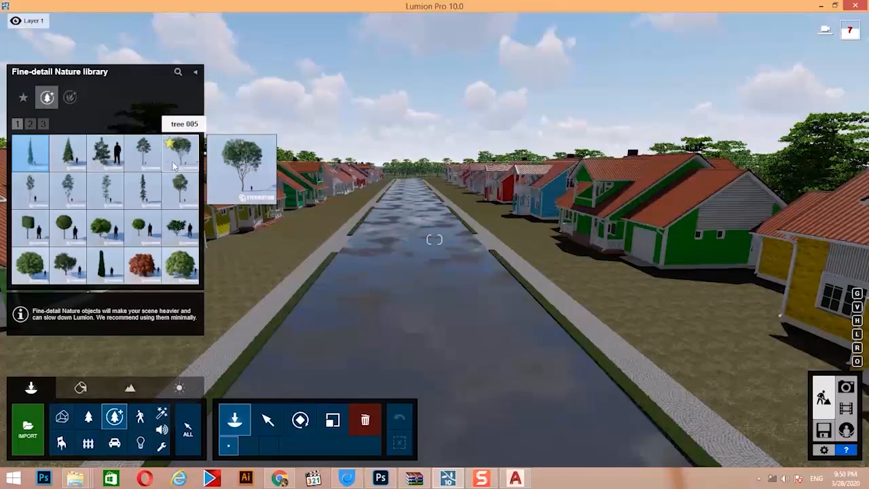
{"action": "left_click", "coordinate": [713, 283]}
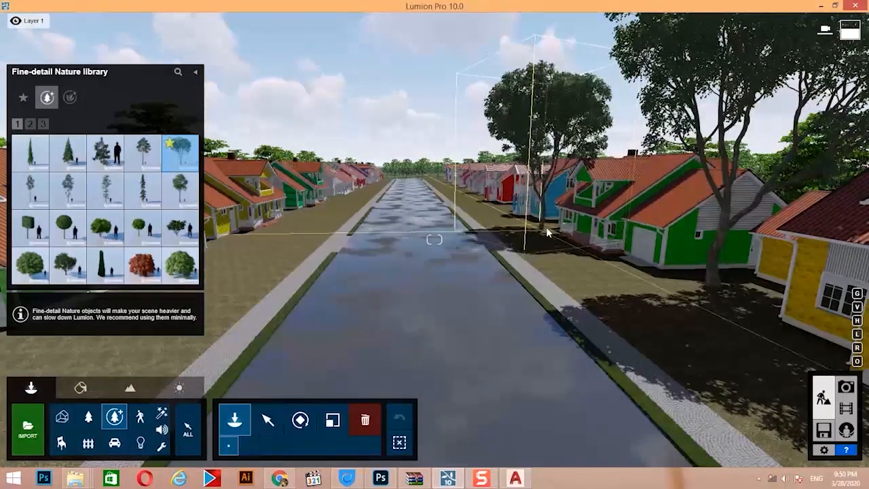
{"action": "left_click", "coordinate": [546, 231]}
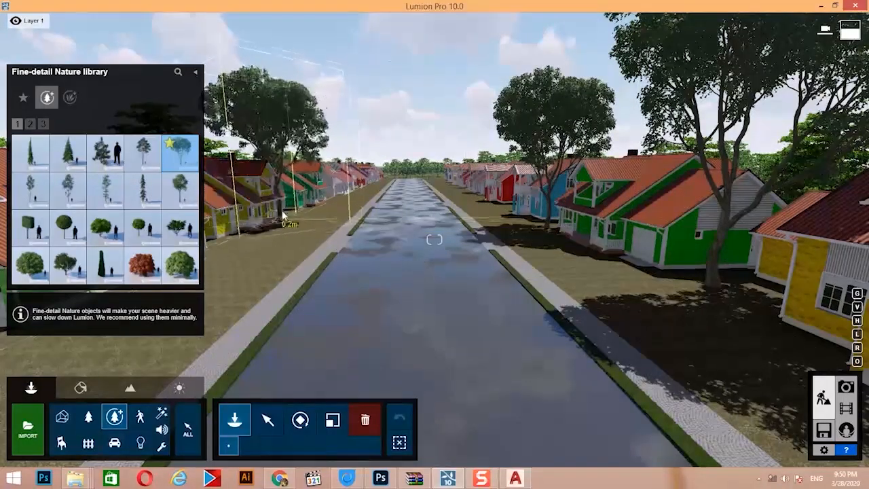
{"action": "left_click", "coordinate": [300, 420]}
{"action": "left_click_drag", "start_coordinate": [326, 216], "coordinate": [349, 220]}
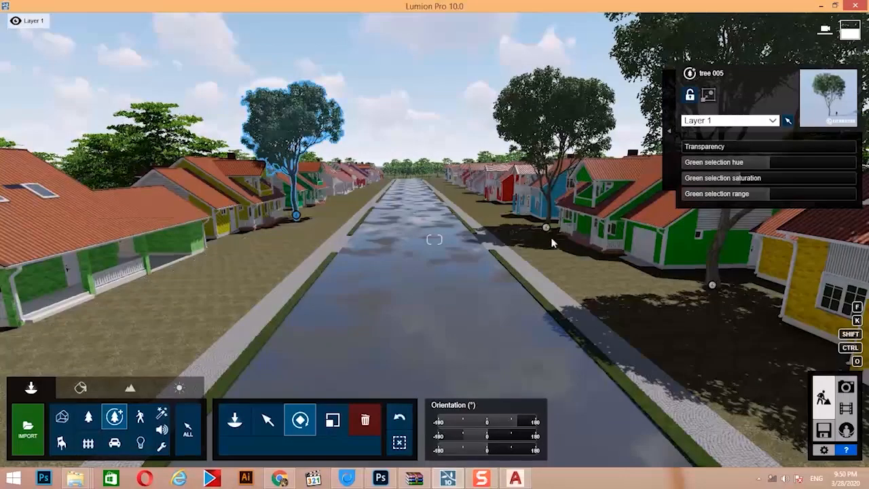
Place a fine-detail sydney blue gum 003 tree and move it beside the existing tree in front of the light green house's row.
{"action": "left_click", "coordinate": [114, 417]}
{"action": "left_click", "coordinate": [43, 125]}
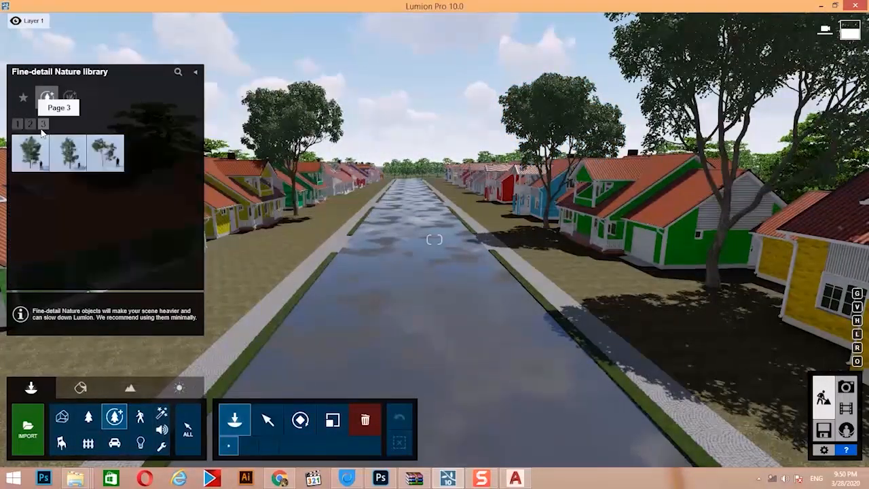
{"action": "left_click", "coordinate": [30, 126]}
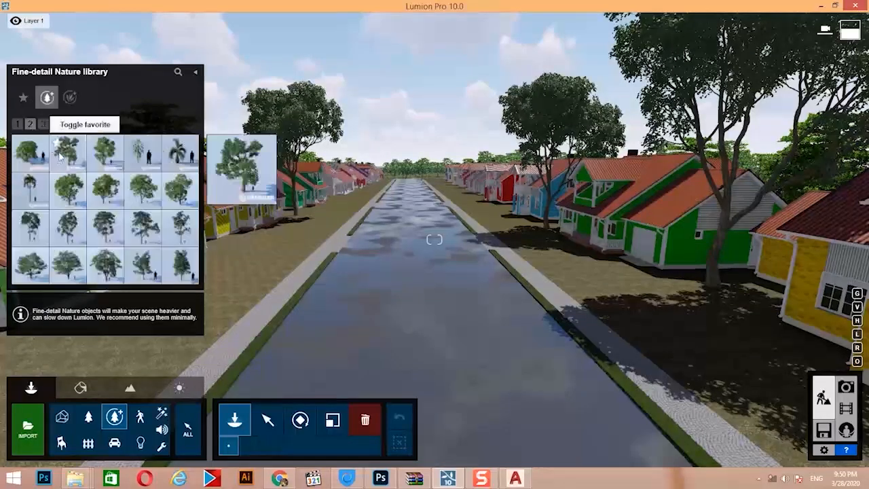
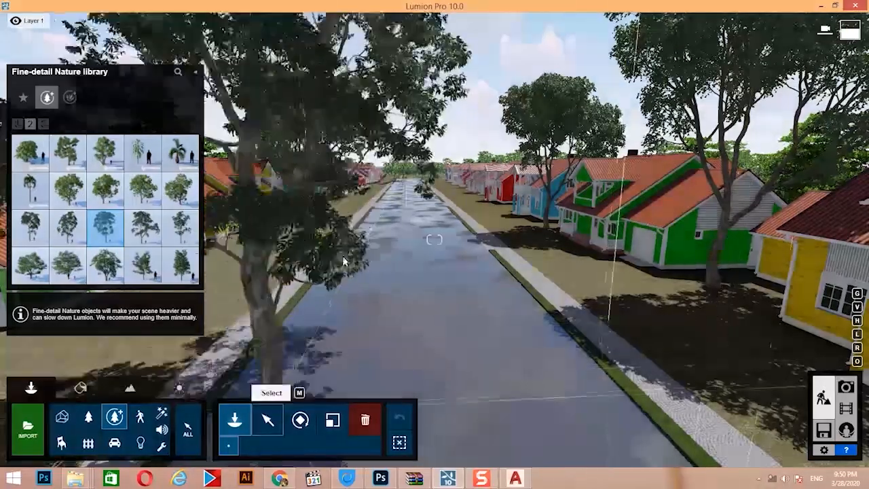
{"action": "left_click", "coordinate": [268, 419]}
{"action": "left_click", "coordinate": [340, 193]}
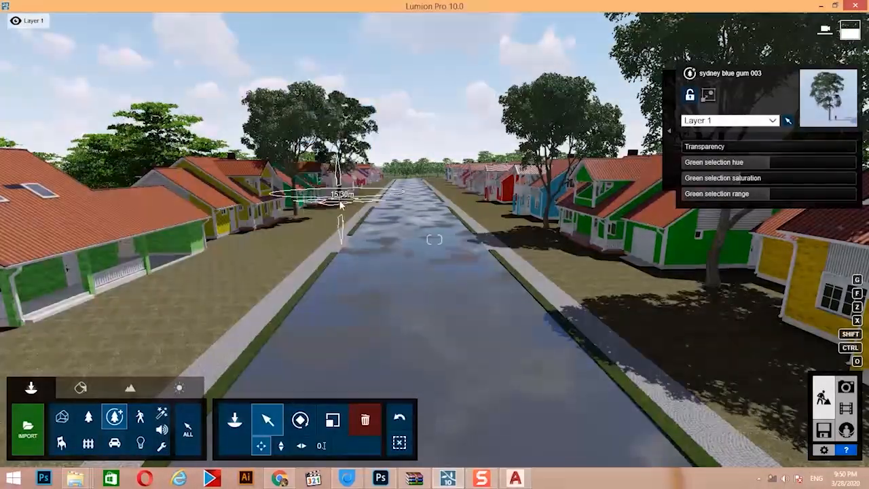
Place fine-detail trees of another species beside the sidewalk in front of the light green house.
{"action": "right_click_drag", "start_coordinate": [320, 259], "coordinate": [320, 262]}
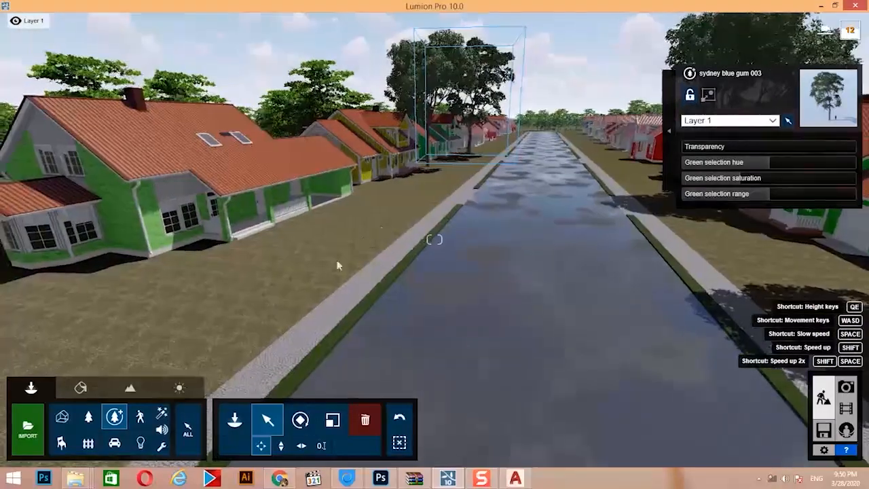
{"action": "left_click", "coordinate": [115, 418]}
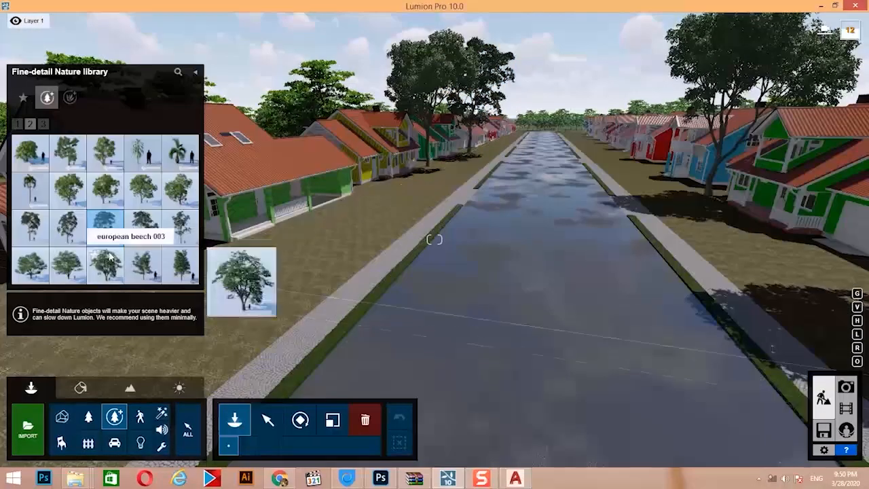
{"action": "left_click", "coordinate": [302, 291]}
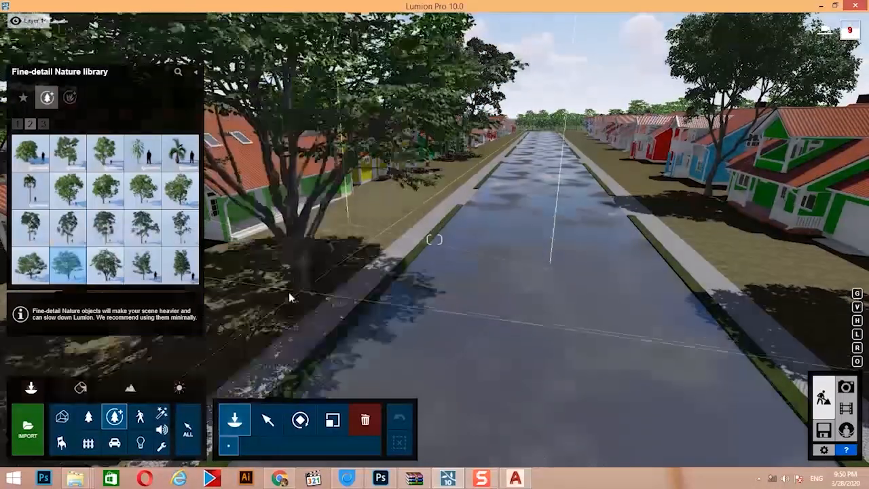
{"action": "right_click_drag", "start_coordinate": [255, 290], "coordinate": [190, 292]}
{"action": "right_click_drag", "start_coordinate": [435, 350], "coordinate": [461, 321]}
{"action": "left_click", "coordinate": [388, 368]}
Draw a mass-placement line of standard nature trees along the front of the house row opposite the light green house.
{"action": "key", "text": "d"}
{"action": "key", "text": "q"}
{"action": "key", "text": "q"}
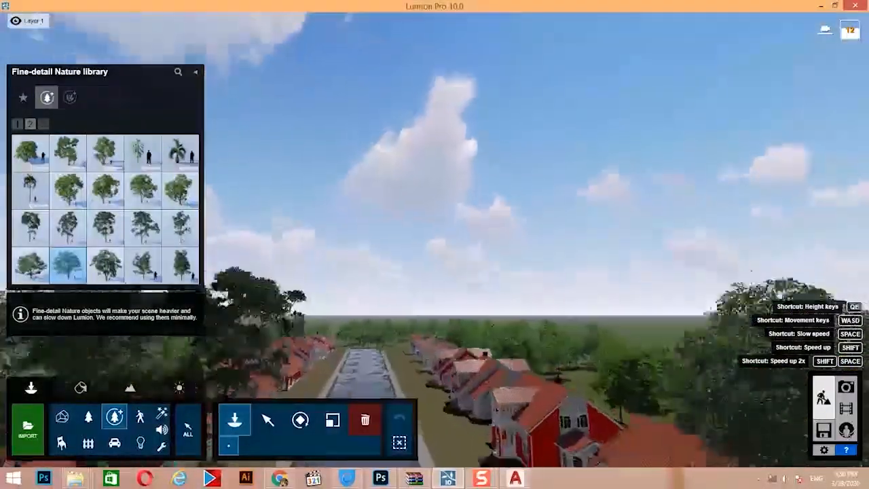
{"action": "right_click_drag", "start_coordinate": [257, 319], "coordinate": [266, 375]}
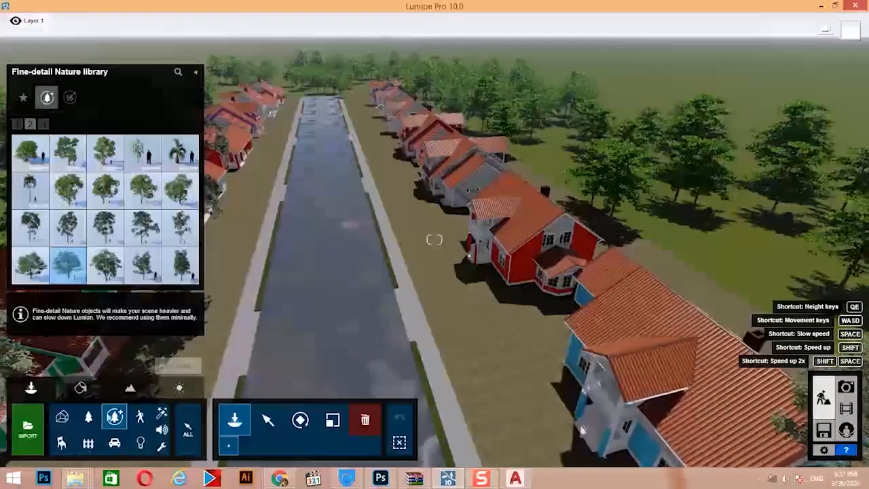
{"action": "left_click", "coordinate": [89, 417]}
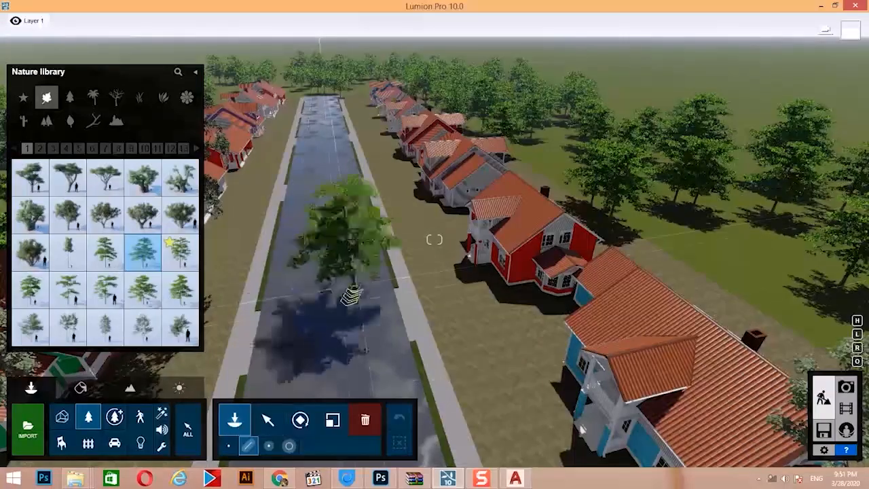
{"action": "right_click_drag", "start_coordinate": [352, 297], "coordinate": [336, 231]}
{"action": "key", "text": "q"}
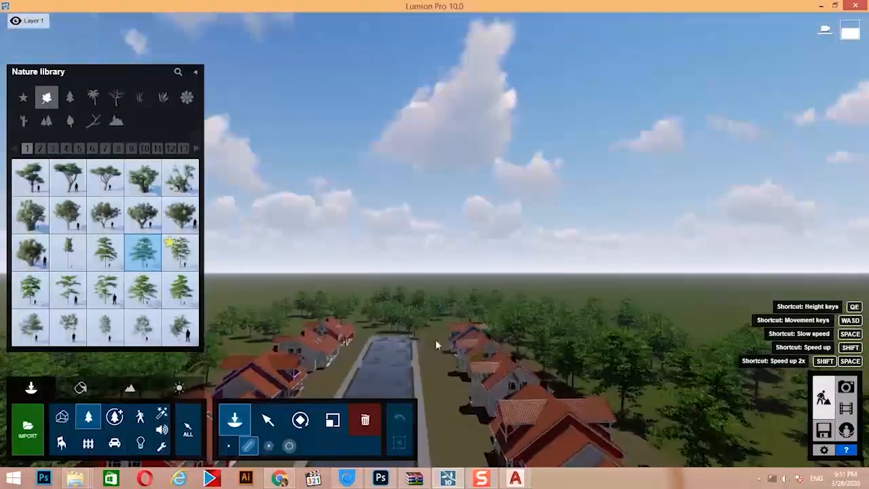
{"action": "left_click", "coordinate": [427, 342]}
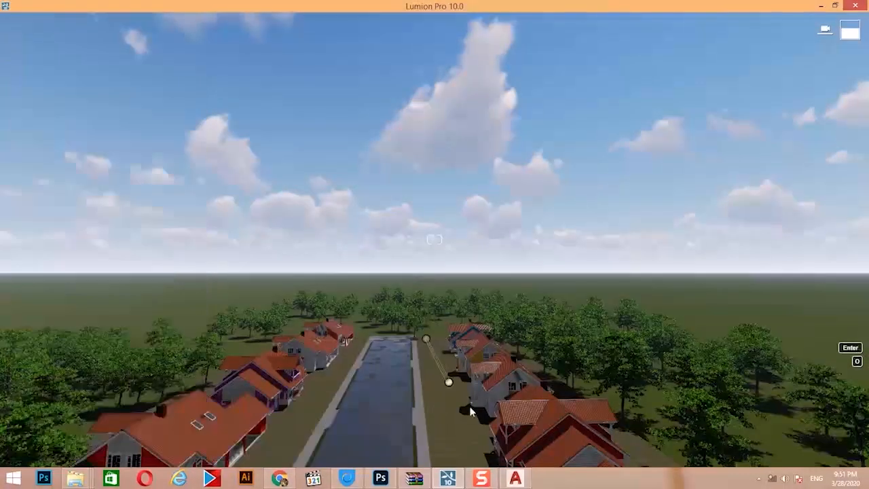
{"action": "key", "text": "w"}
{"action": "right_click_drag", "start_coordinate": [471, 412], "coordinate": [485, 435]}
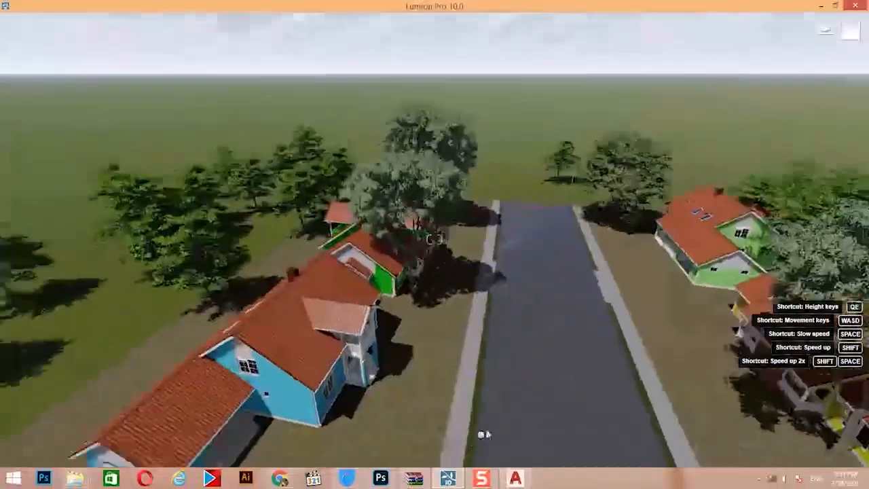
{"action": "left_click", "coordinate": [470, 213]}
{"action": "right_click_drag", "start_coordinate": [461, 224], "coordinate": [291, 211]}
{"action": "right_click_drag", "start_coordinate": [479, 191], "coordinate": [450, 187]}
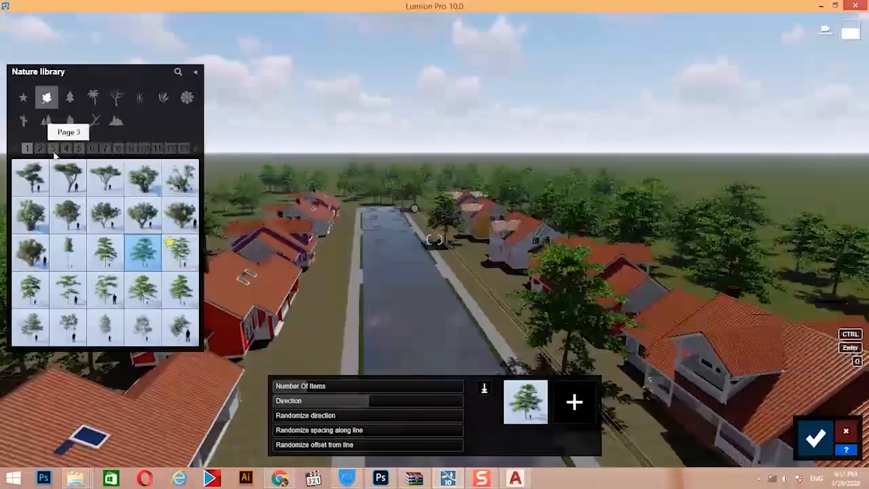
Add BlackElder-Green2 HQ and Bur Oak-M RT to the tree mix of the line placement.
{"action": "mouse_move", "coordinate": [62, 167]}
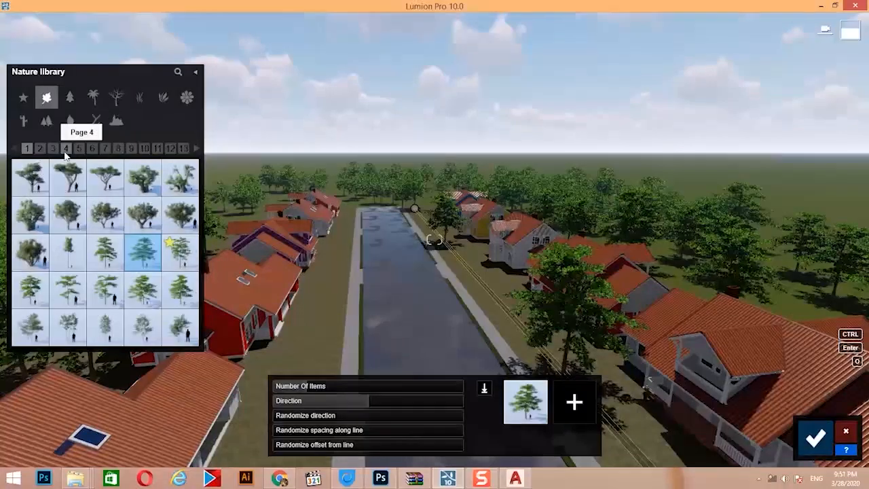
{"action": "left_click", "coordinate": [65, 152]}
{"action": "left_click", "coordinate": [56, 154]}
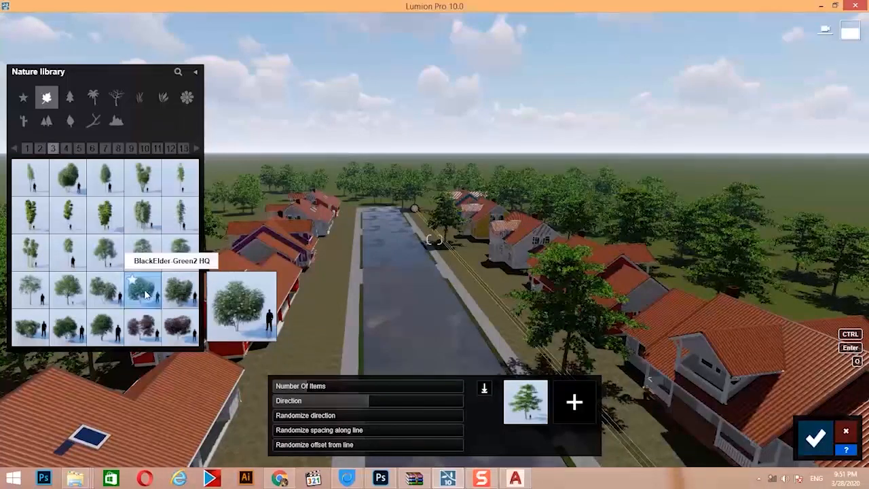
{"action": "left_click", "coordinate": [588, 405]}
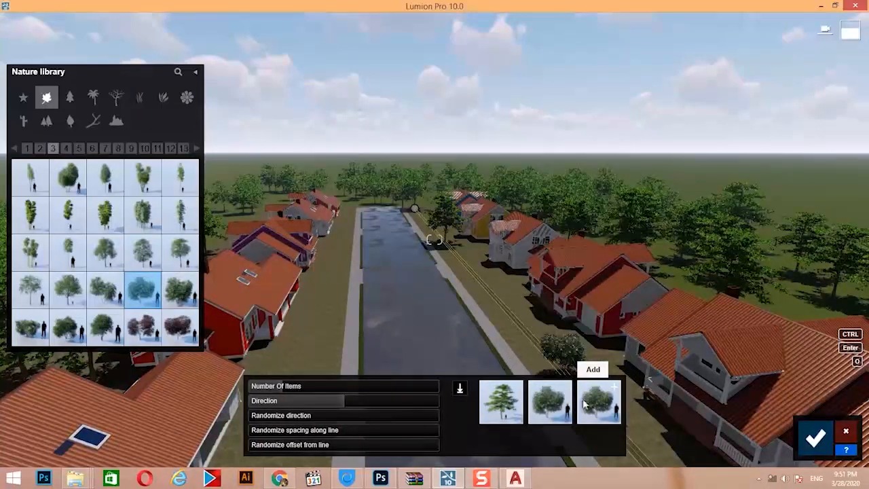
{"action": "left_click", "coordinate": [67, 149]}
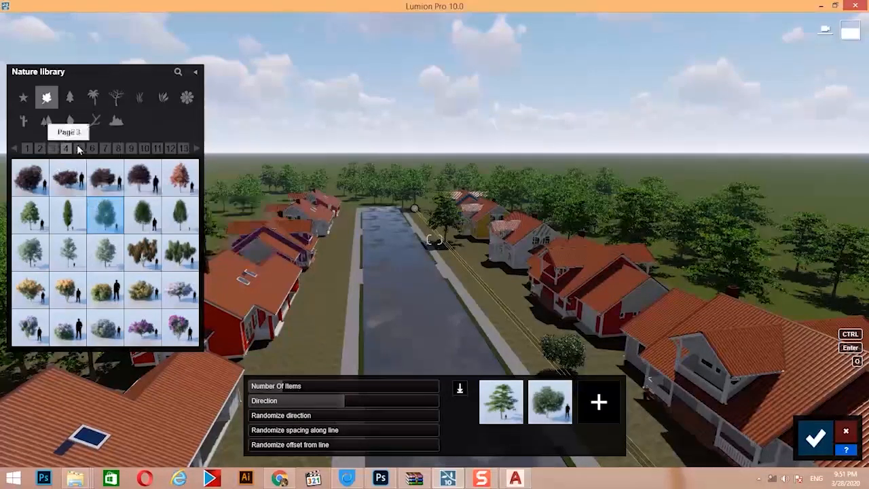
{"action": "left_click", "coordinate": [79, 148]}
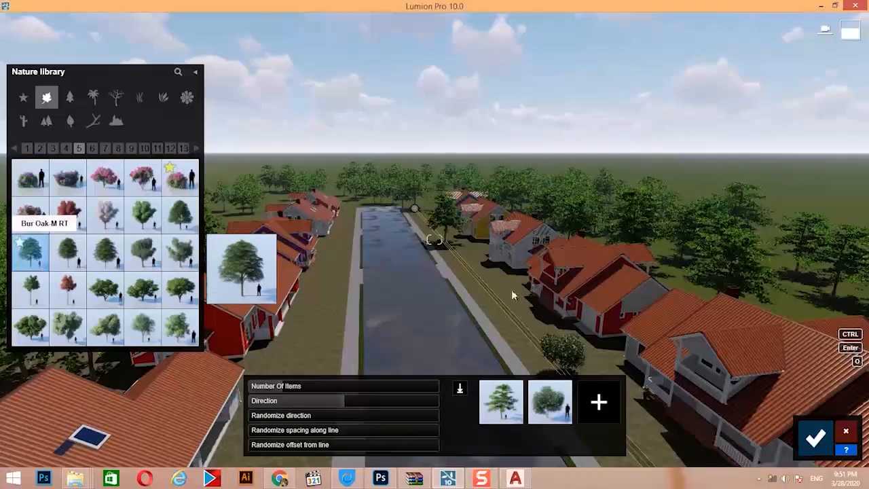
{"action": "left_click", "coordinate": [608, 411]}
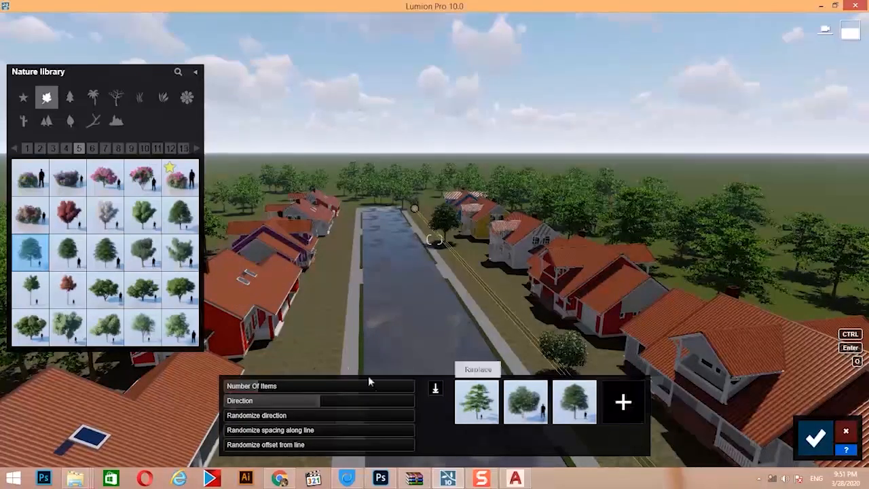
Increase the number of items, swap the original tree in the mix for Cedar Elm S, and finish the line placement.
{"action": "left_click_drag", "start_coordinate": [297, 386], "coordinate": [320, 387]}
{"action": "double_click", "coordinate": [491, 395]}
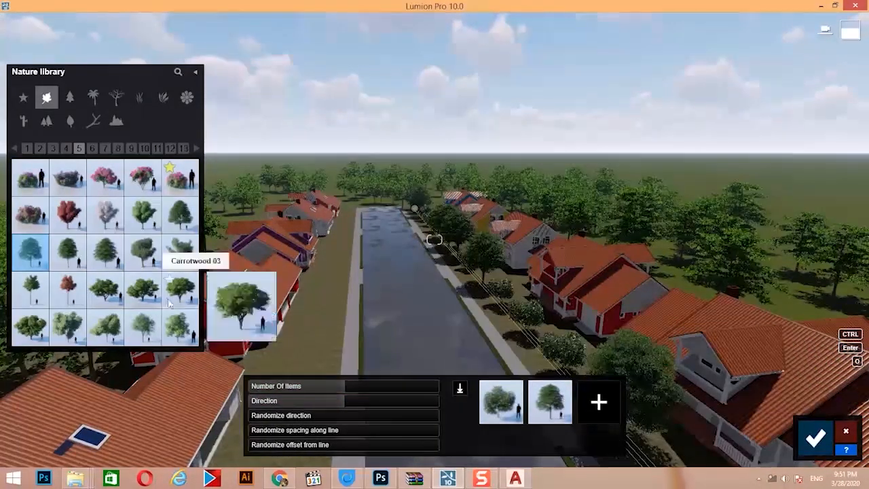
{"action": "left_click", "coordinate": [192, 340]}
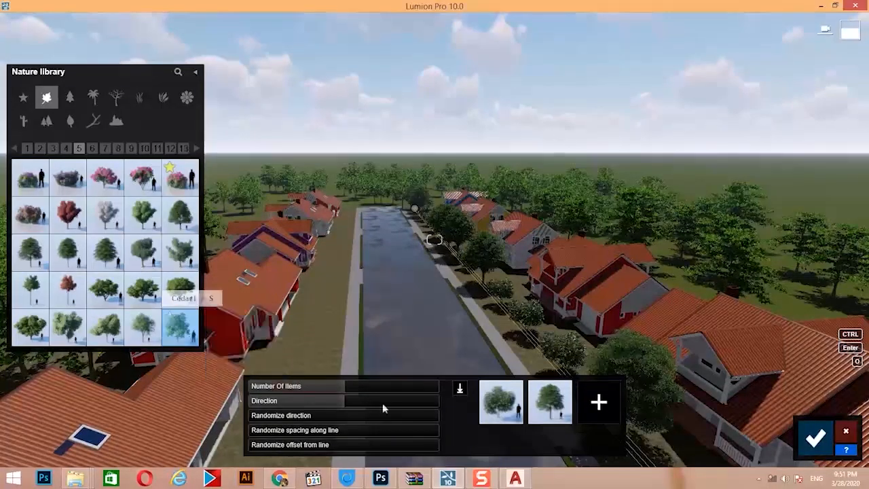
{"action": "left_click", "coordinate": [595, 406]}
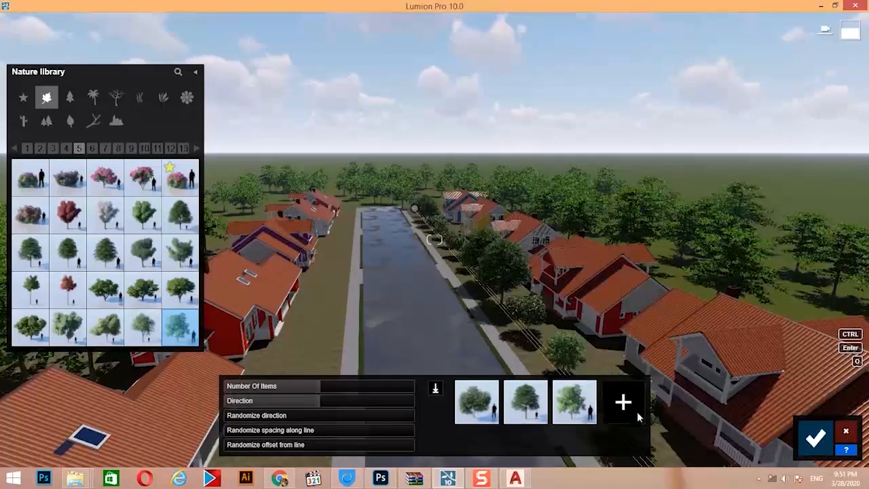
{"action": "left_click", "coordinate": [815, 438]}
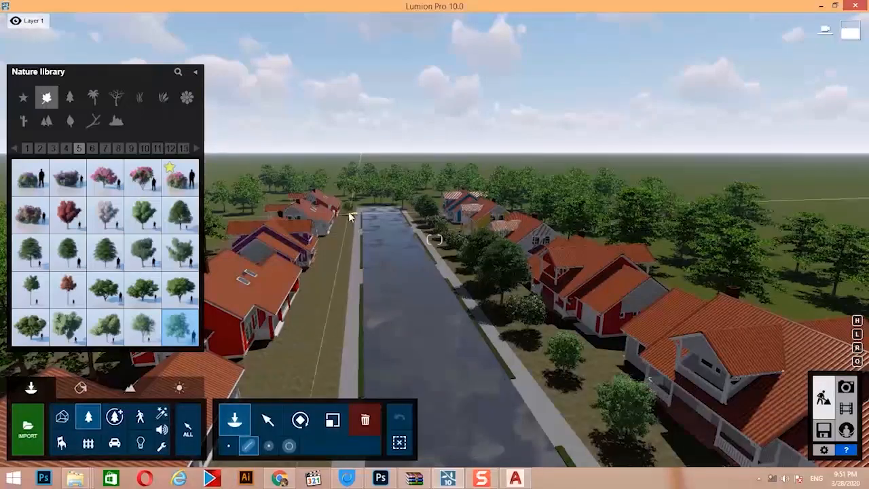
Mass-place the same three-tree mix in a line along the front of the opposite house row.
{"action": "right_click_drag", "start_coordinate": [348, 275], "coordinate": [333, 333]}
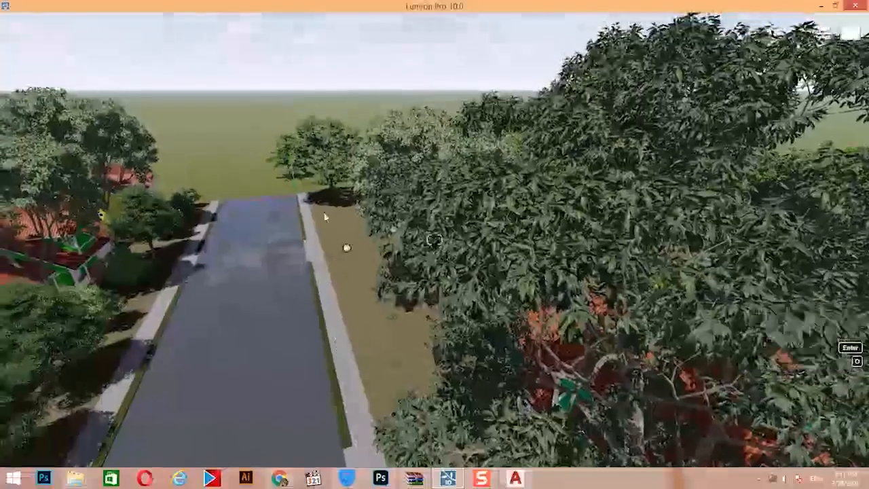
{"action": "left_click", "coordinate": [337, 212]}
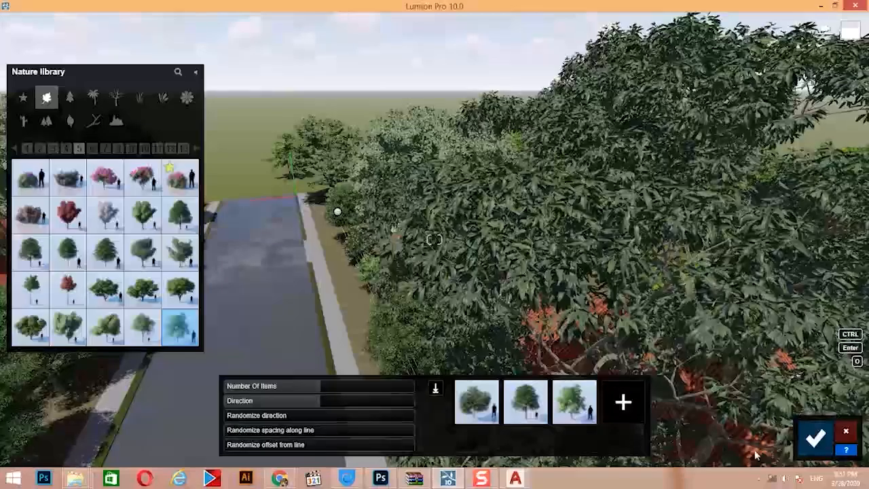
{"action": "left_click", "coordinate": [816, 438]}
Delete the line-placed trees that block the green houses on both sides of the street.
{"action": "right_click_drag", "start_coordinate": [627, 352], "coordinate": [717, 357]}
{"action": "key", "text": "w"}
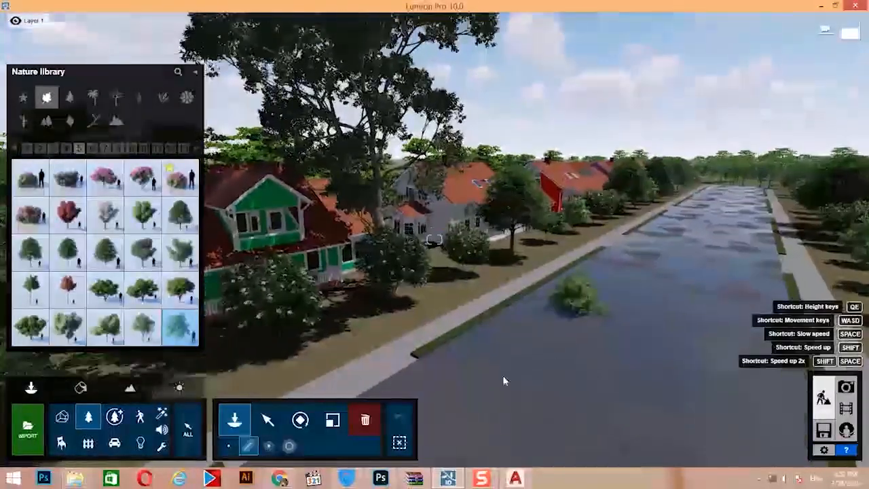
{"action": "left_click", "coordinate": [279, 341]}
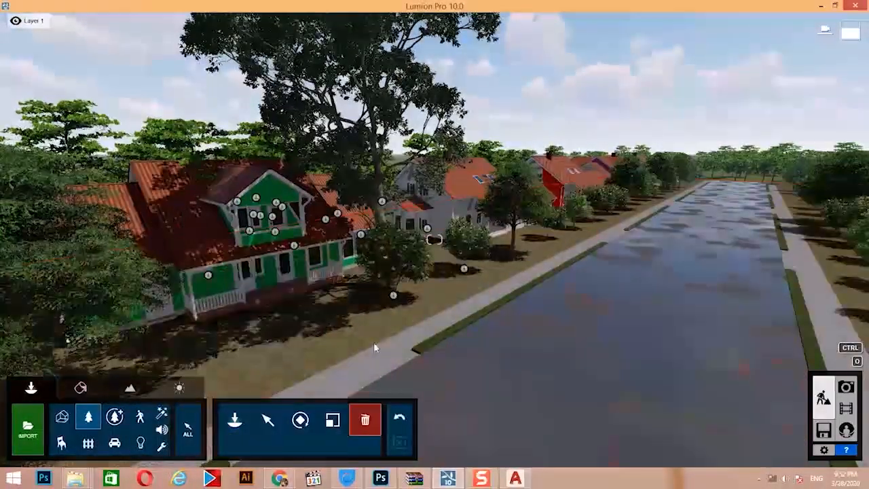
{"action": "right_click_drag", "start_coordinate": [504, 322], "coordinate": [211, 261]}
{"action": "key", "text": "w"}
{"action": "key", "text": "s"}
{"action": "right_click_drag", "start_coordinate": [475, 285], "coordinate": [431, 310]}
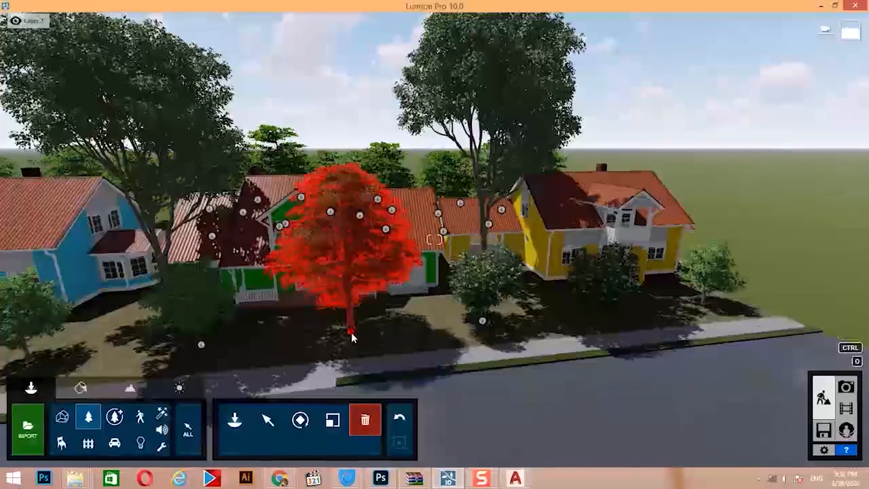
{"action": "left_click", "coordinate": [353, 333]}
Move several line-placed trees, including Cedar Elm S, out of line and nearer the blue, red and grey houses.
{"action": "right_click_drag", "start_coordinate": [483, 320], "coordinate": [408, 332]}
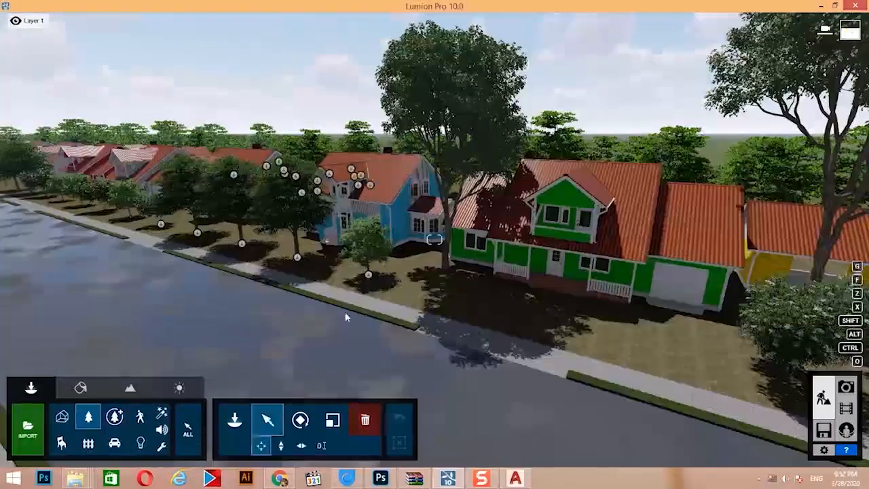
{"action": "left_click_drag", "start_coordinate": [367, 275], "coordinate": [411, 266]}
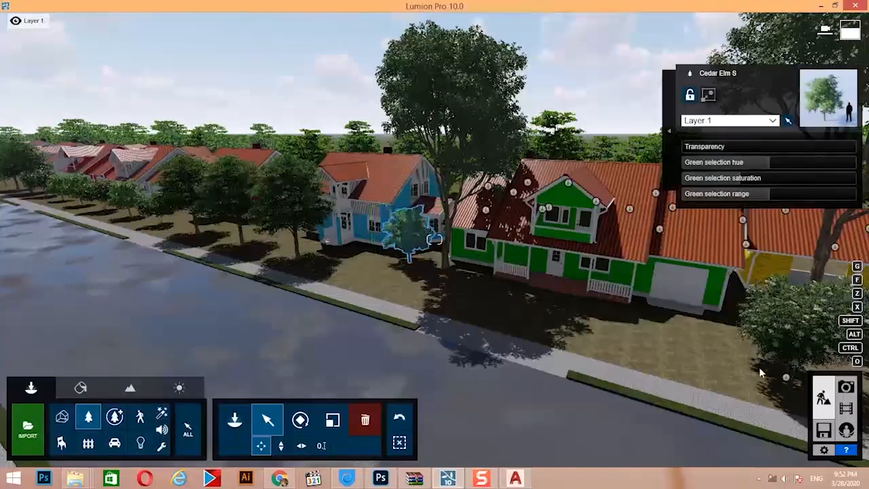
{"action": "right_click_drag", "start_coordinate": [408, 260], "coordinate": [419, 340]}
{"action": "key", "text": "w"}
{"action": "key", "text": "w"}
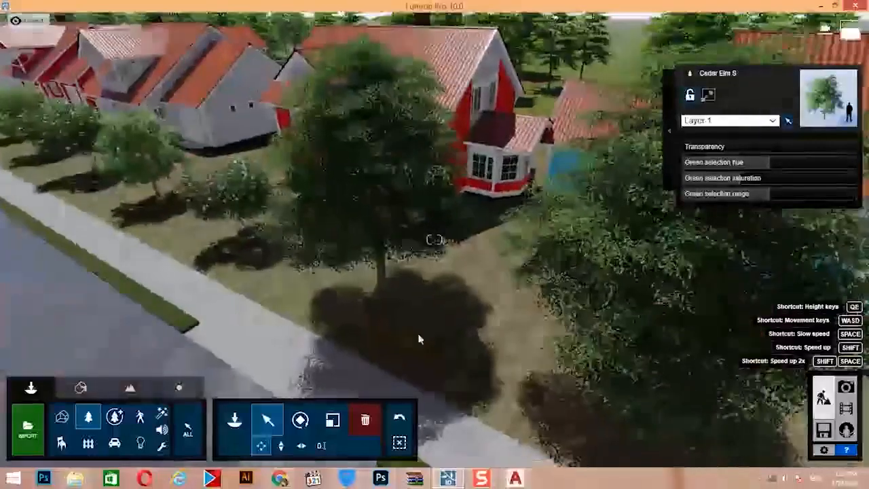
{"action": "left_click_drag", "start_coordinate": [380, 288], "coordinate": [513, 233]}
{"action": "left_click_drag", "start_coordinate": [243, 233], "coordinate": [252, 170]}
{"action": "left_click_drag", "start_coordinate": [195, 201], "coordinate": [190, 199]}
{"action": "key", "text": "s"}
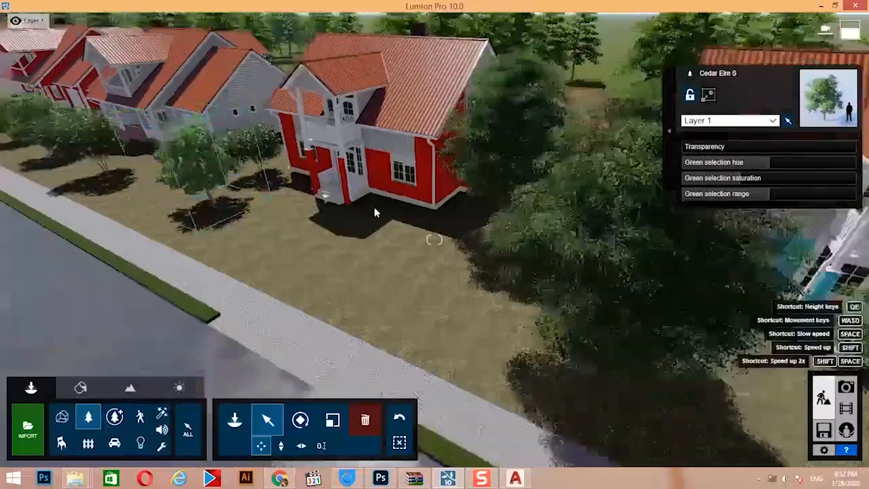
Examine the tree-lined street and both house rows from above.
{"action": "right_click_drag", "start_coordinate": [377, 211], "coordinate": [318, 159]}
{"action": "key", "text": "s"}
{"action": "key", "text": "s"}
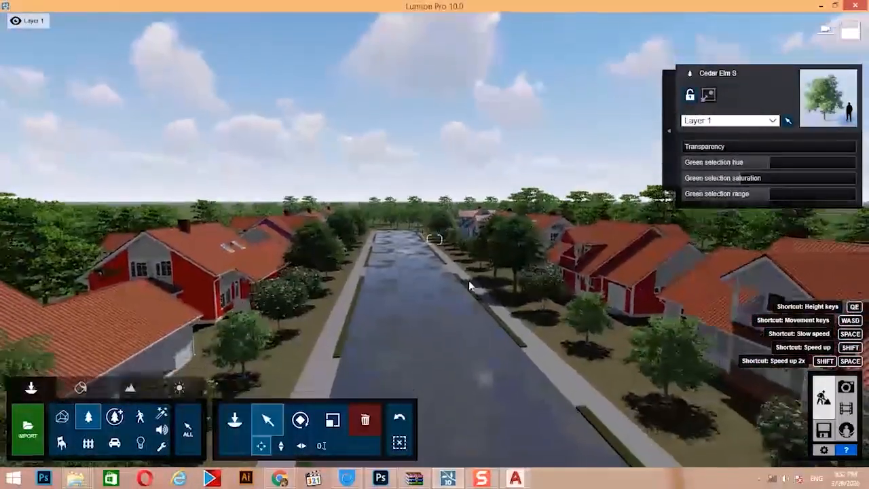
{"action": "right_click_drag", "start_coordinate": [469, 287], "coordinate": [570, 323]}
{"action": "key", "text": "w"}
{"action": "key", "text": "q"}
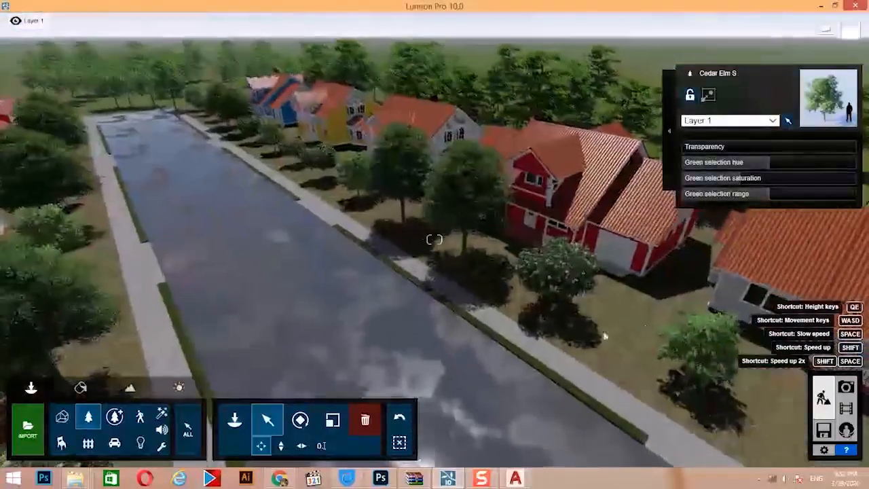
Move the BlackElder-Green2 HQ tree toward the grey house and shift the neighbouring trees in front of the red house.
{"action": "left_click_drag", "start_coordinate": [562, 309], "coordinate": [674, 308]}
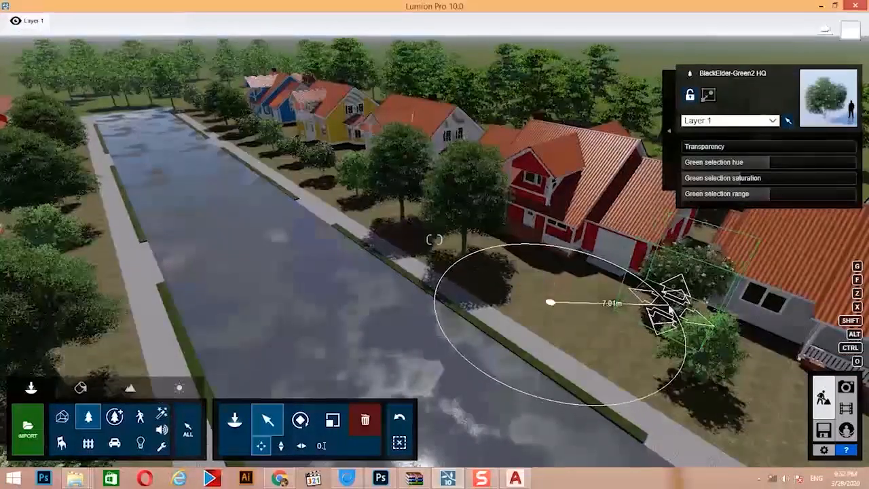
{"action": "left_click_drag", "start_coordinate": [461, 242], "coordinate": [437, 199]}
{"action": "mouse_move", "coordinate": [392, 225]}
{"action": "left_mouse_down"}
{"action": "mouse_move", "coordinate": [385, 222]}
{"action": "mouse_move", "coordinate": [402, 229]}
{"action": "left_mouse_up"}
Shift the Bur Oak-M RT tree out of line in front of the blue house beside the green one.
{"action": "right_click_drag", "start_coordinate": [402, 230], "coordinate": [587, 197]}
{"action": "key", "text": "w"}
{"action": "key", "text": "w"}
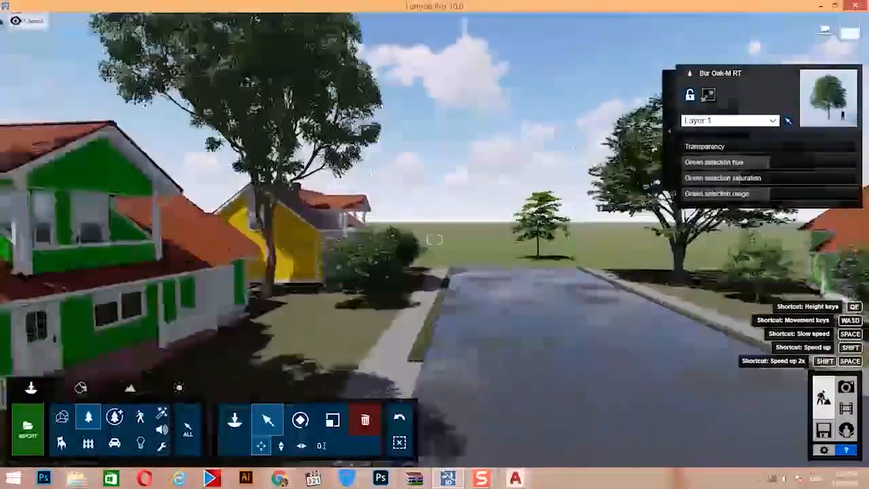
{"action": "key", "text": "w"}
{"action": "right_click_drag", "start_coordinate": [435, 239], "coordinate": [218, 238]}
{"action": "right_click_drag", "start_coordinate": [438, 370], "coordinate": [425, 315]}
{"action": "key", "text": "w"}
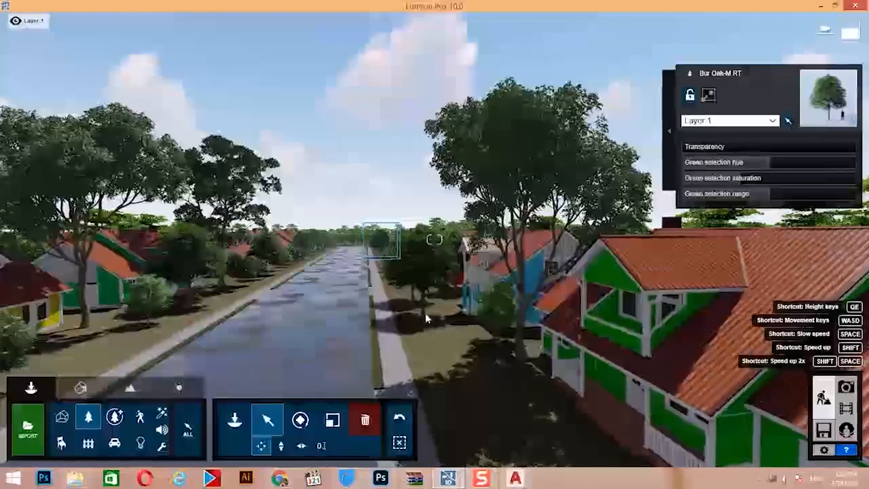
{"action": "left_click", "coordinate": [425, 317]}
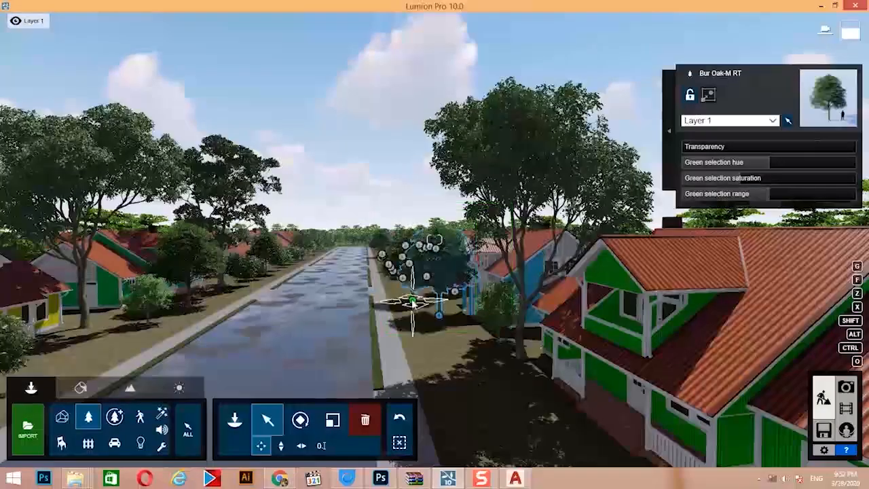
{"action": "left_click_drag", "start_coordinate": [422, 304], "coordinate": [425, 307]}
Choose Fence 006 from the Access category of the outdoor library for placement.
{"action": "key", "text": "s"}
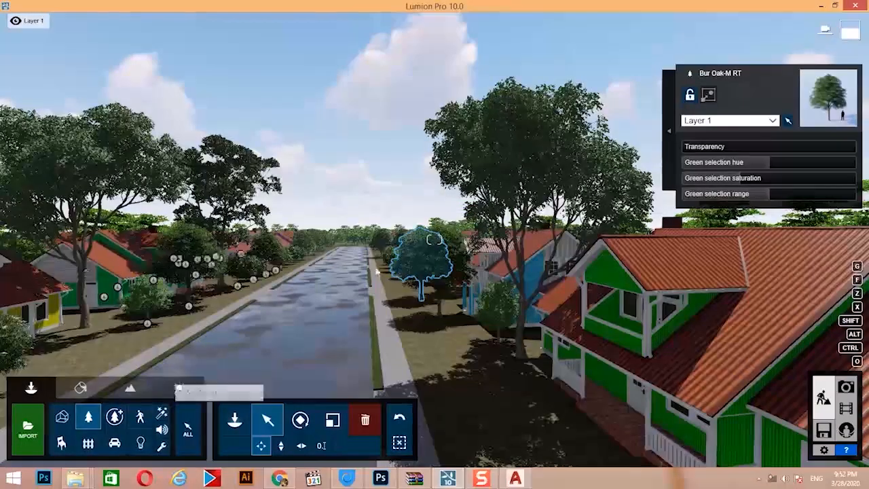
{"action": "right_click_drag", "start_coordinate": [319, 217], "coordinate": [110, 462]}
{"action": "key", "text": "s"}
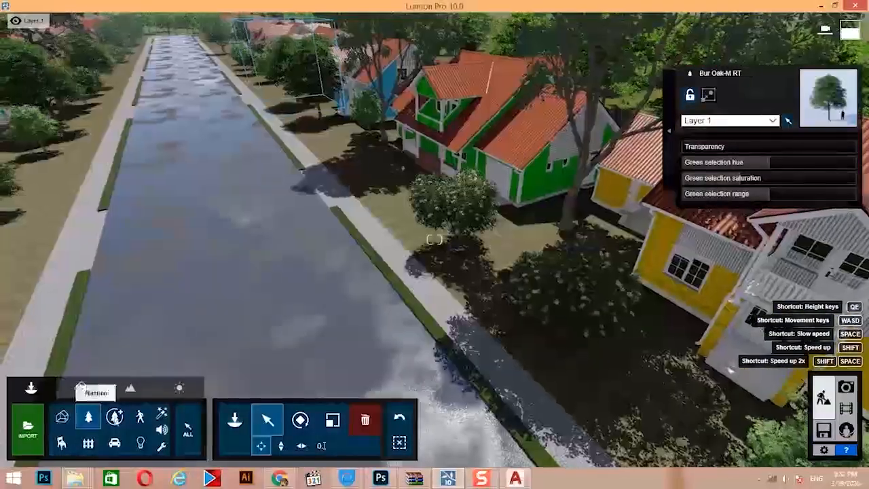
{"action": "left_click", "coordinate": [99, 443]}
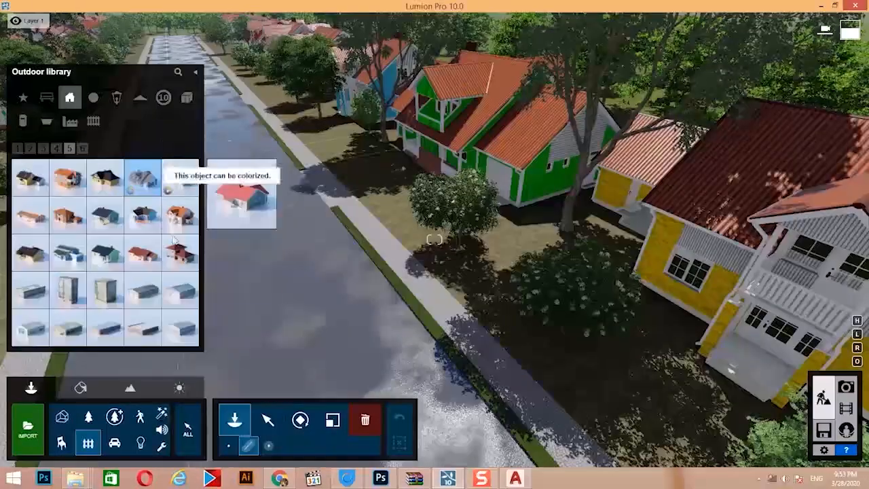
{"action": "left_click", "coordinate": [94, 123]}
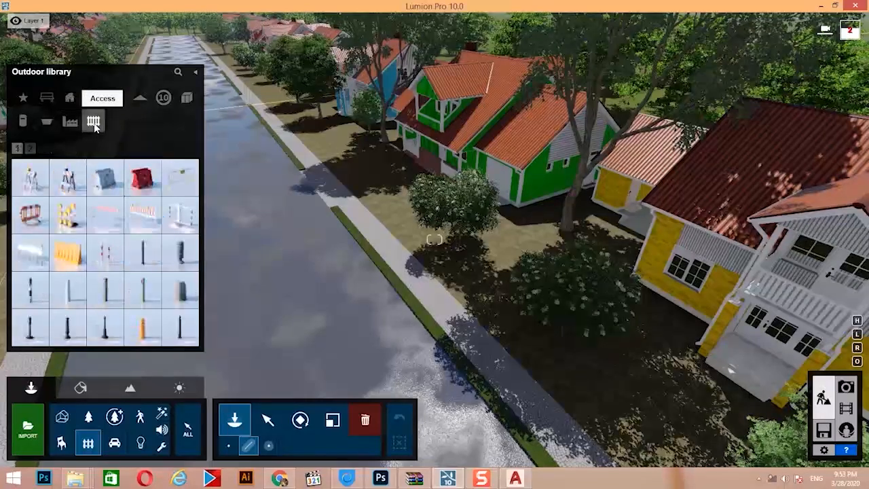
{"action": "left_click", "coordinate": [31, 148]}
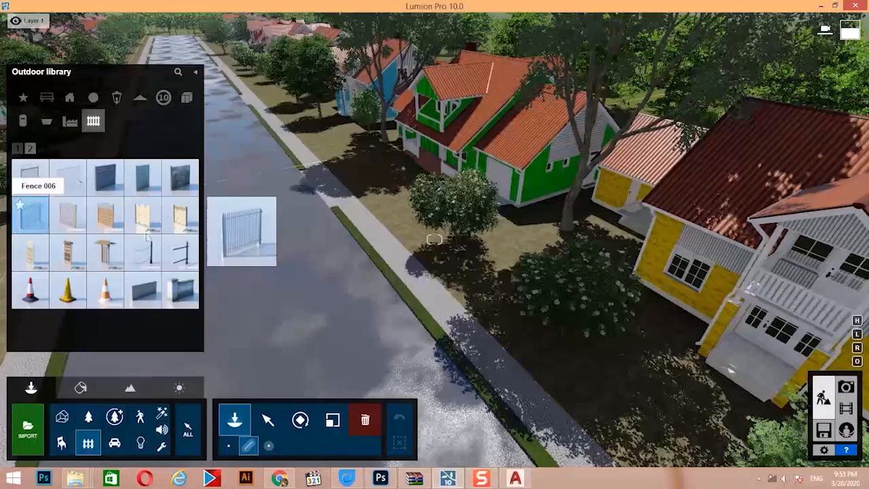
Start a mass-placement line of fences in the gap between the green house's garage and the yellow house.
{"action": "key", "text": "s"}
{"action": "right_click_drag", "start_coordinate": [490, 314], "coordinate": [604, 329]}
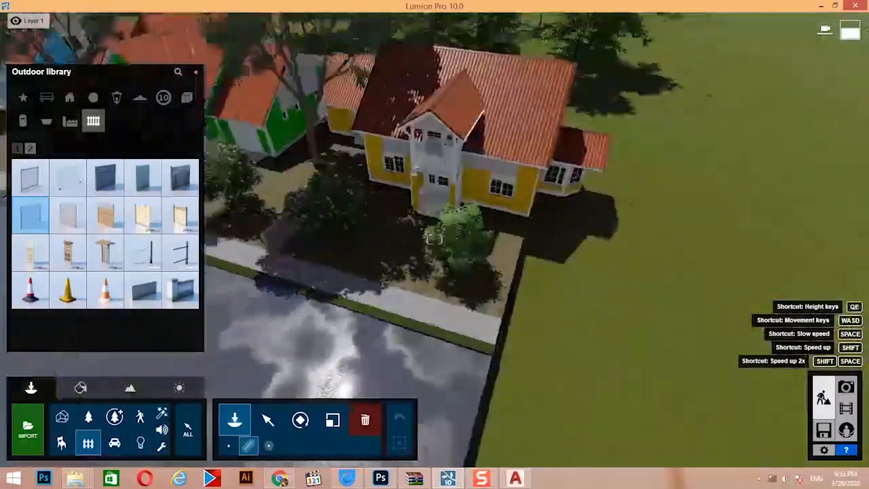
{"action": "right_click_drag", "start_coordinate": [435, 240], "coordinate": [248, 115]}
{"action": "key", "text": "w"}
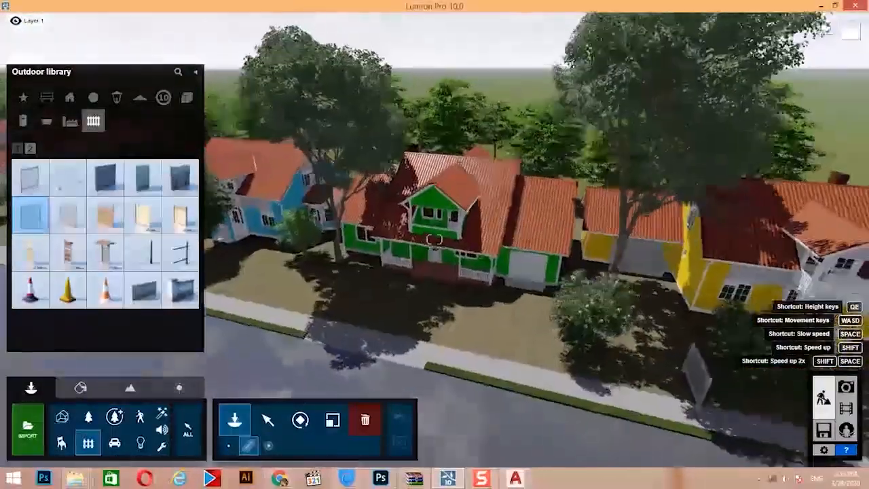
{"action": "key", "text": "w"}
{"action": "right_click_drag", "start_coordinate": [435, 239], "coordinate": [482, 232]}
{"action": "key", "text": "d"}
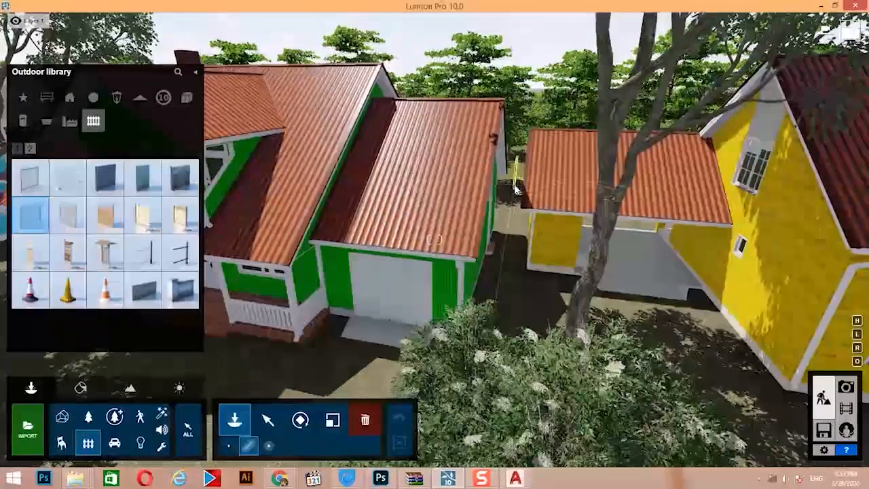
{"action": "left_click", "coordinate": [514, 186]}
{"action": "key", "text": "s"}
{"action": "right_click_drag", "start_coordinate": [514, 186], "coordinate": [499, 334]}
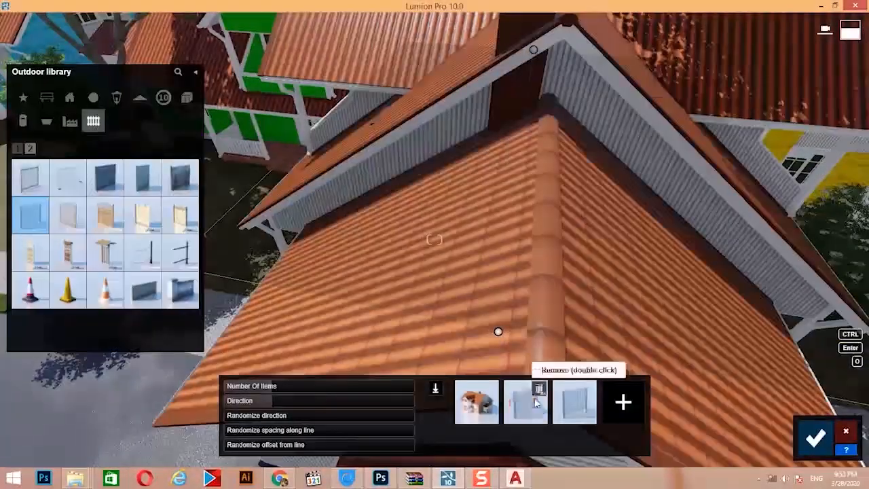
Remove the extra fence and the house model from the line placement, then run the fence path across the green house's front yard.
{"action": "double_click", "coordinate": [539, 389]}
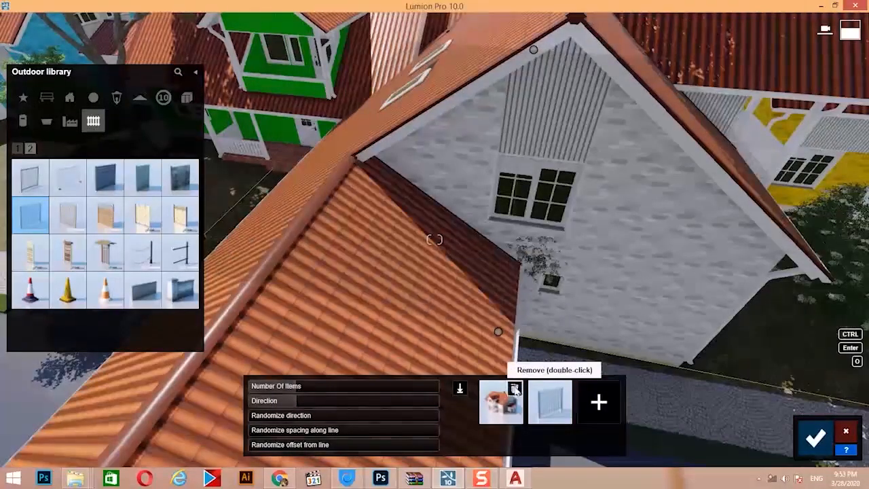
{"action": "double_click", "coordinate": [515, 390]}
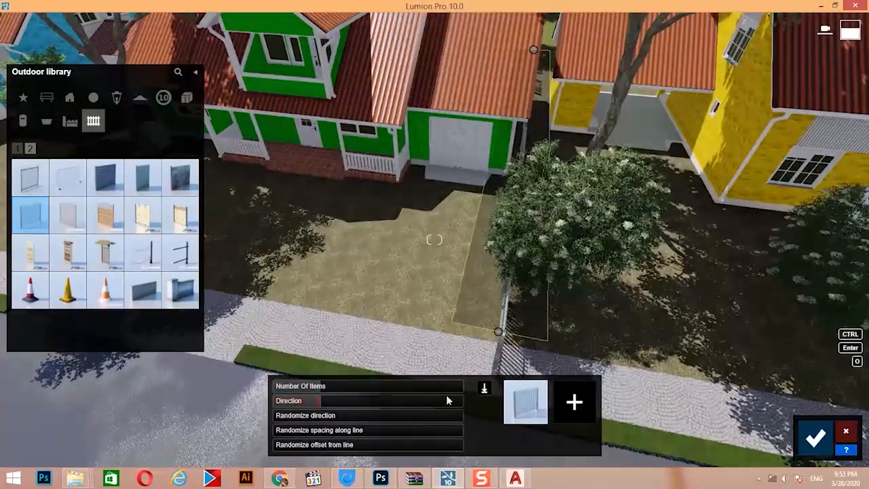
{"action": "key", "text": "a"}
{"action": "right_click_drag", "start_coordinate": [452, 352], "coordinate": [510, 352]}
{"action": "key", "text": "s"}
{"action": "right_click_drag", "start_coordinate": [339, 345], "coordinate": [319, 345]}
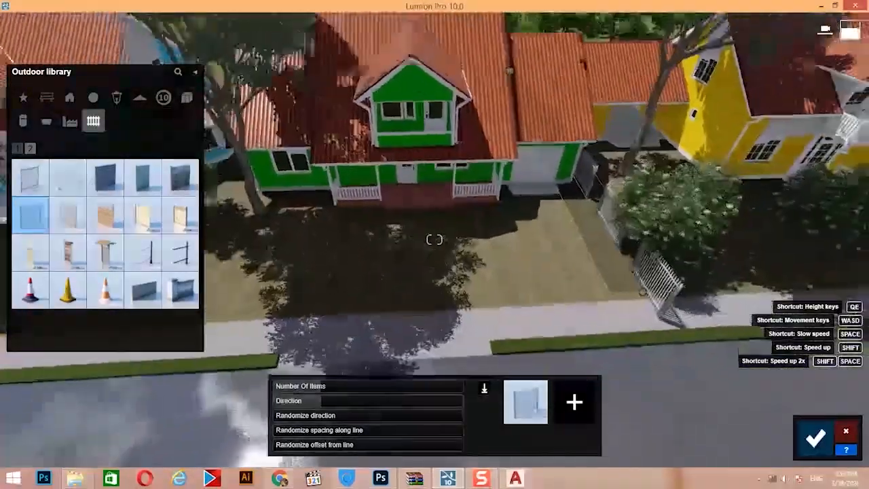
{"action": "left_click", "coordinate": [239, 312]}
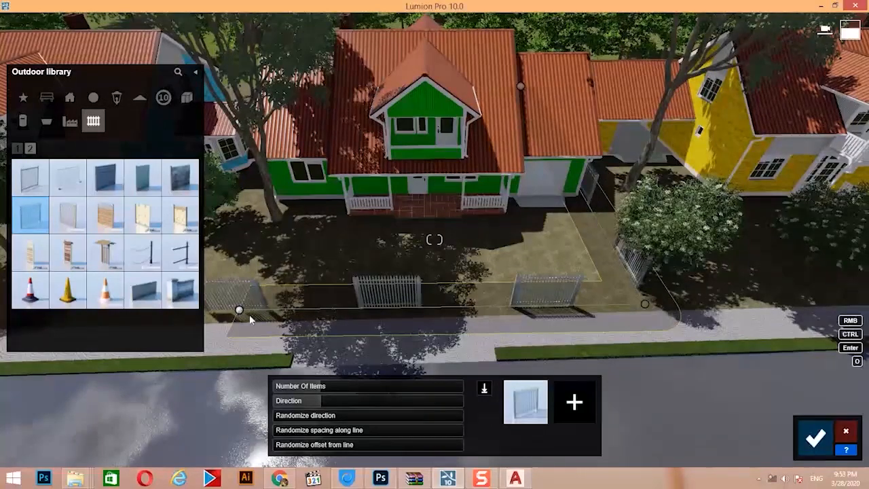
Adjust the front corner of the fence path and extend it back along the boundary between the green and blue houses.
{"action": "key", "text": "a"}
{"action": "key", "text": "a"}
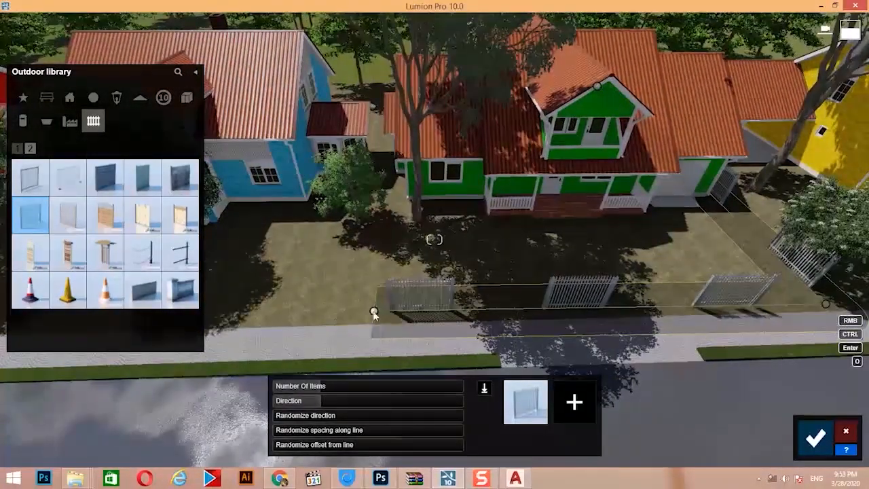
{"action": "left_click_drag", "start_coordinate": [373, 312], "coordinate": [373, 312]}
{"action": "left_click", "coordinate": [379, 119], "text": "ctrl"}
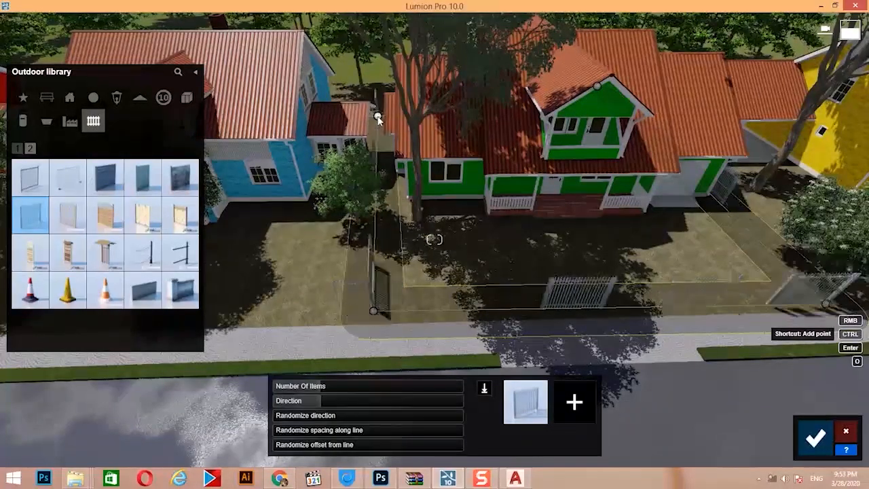
Increase the number of fence items until the panels close up along the path, and confirm the placement.
{"action": "left_click_drag", "start_coordinate": [333, 388], "coordinate": [374, 388]}
{"action": "right_click_drag", "start_coordinate": [575, 327], "coordinate": [683, 350]}
{"action": "left_click", "coordinate": [816, 438]}
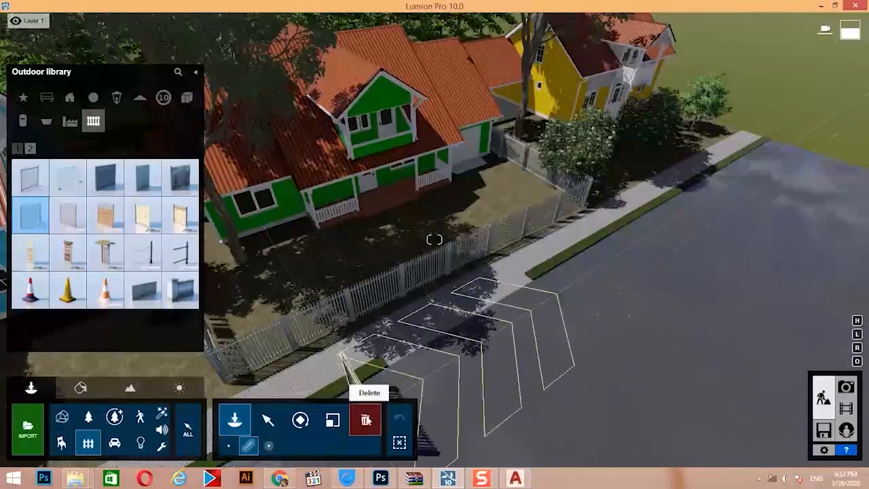
Delete fence panels from the middle of the front run to open an entrance to the green house.
{"action": "left_click", "coordinate": [364, 420]}
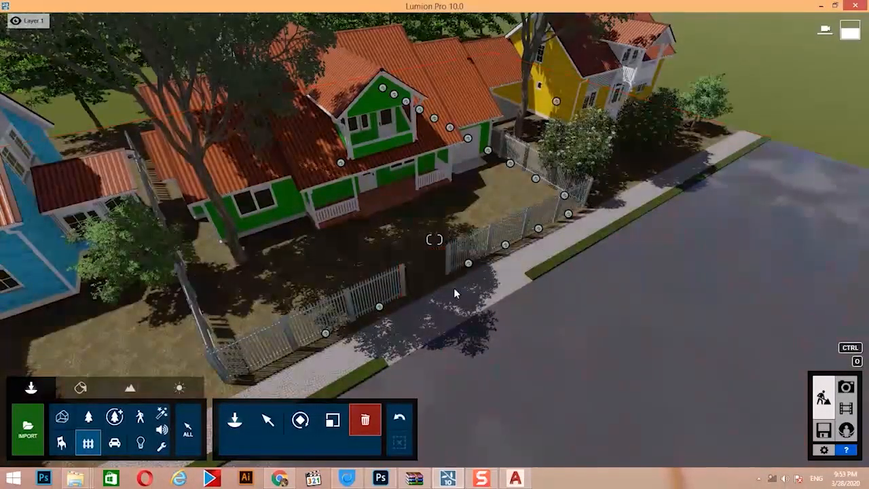
{"action": "right_click_drag", "start_coordinate": [523, 345], "coordinate": [400, 278]}
{"action": "key", "text": "s"}
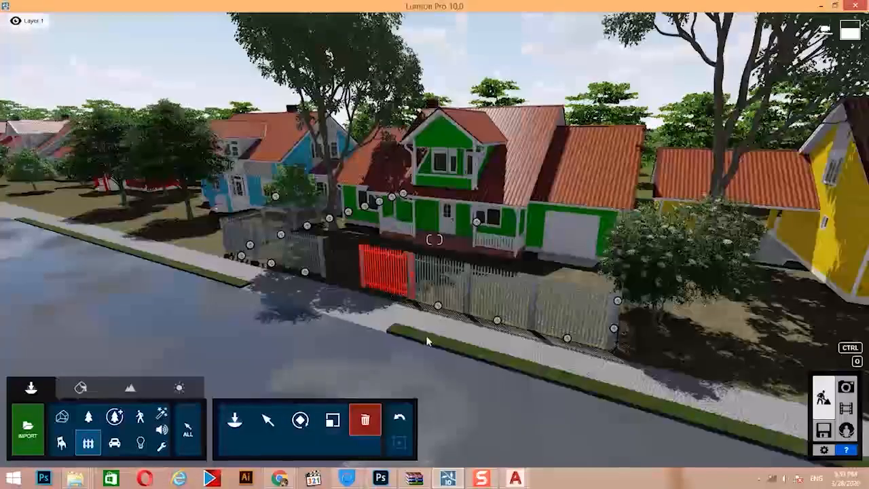
Place a Bollard 008 at each side of the entrance opening in the front fence.
{"action": "left_click", "coordinate": [231, 420]}
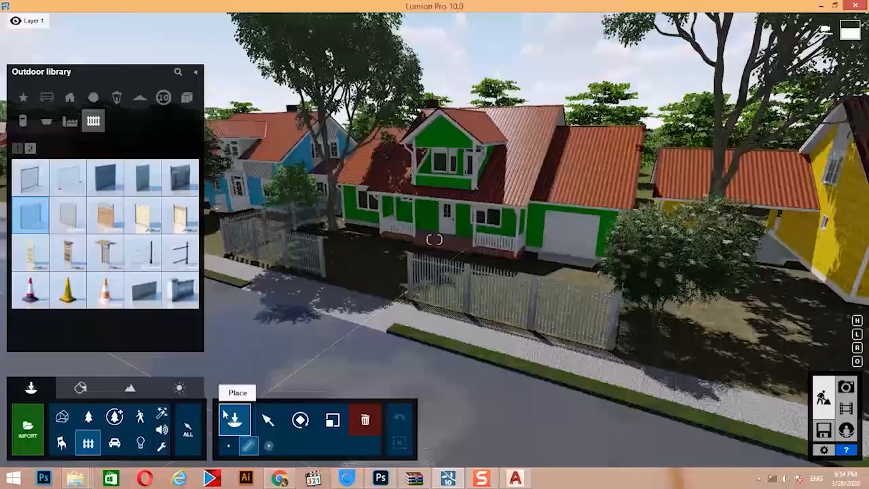
{"action": "left_click", "coordinate": [20, 149]}
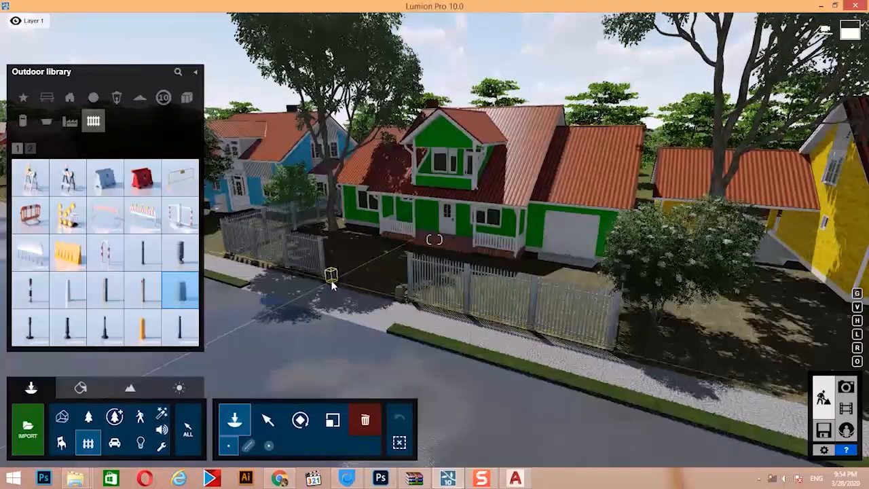
Move the green house to Layer 2 and hide that layer.
{"action": "right_click_drag", "start_coordinate": [556, 386], "coordinate": [353, 336]}
{"action": "key", "text": "w"}
{"action": "right_click_drag", "start_coordinate": [428, 377], "coordinate": [493, 399]}
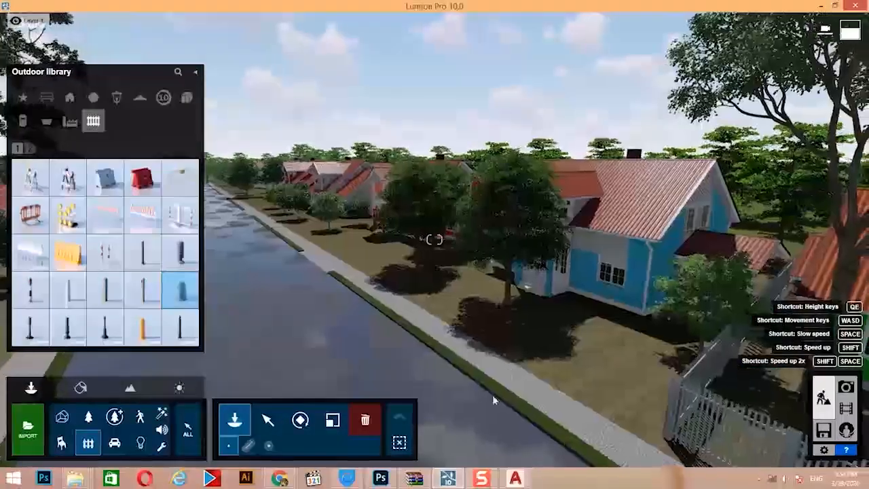
{"action": "right_click_drag", "start_coordinate": [374, 332], "coordinate": [493, 379]}
{"action": "key", "text": "s"}
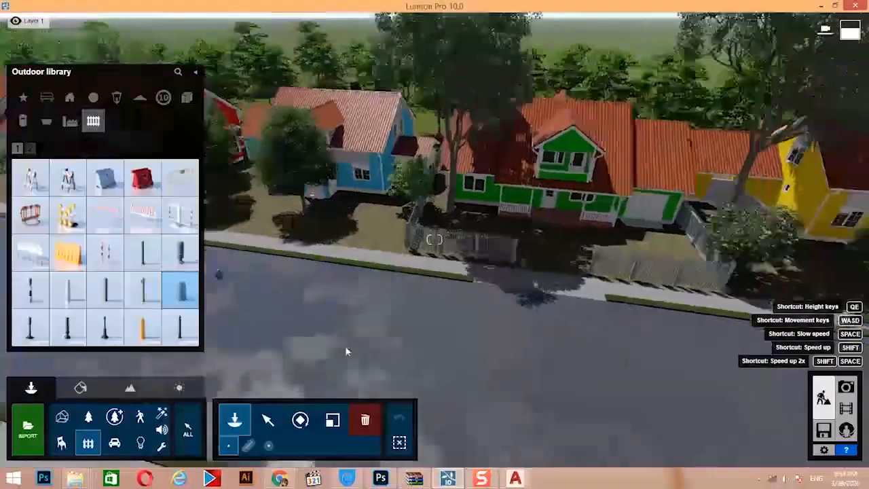
{"action": "key", "text": "q"}
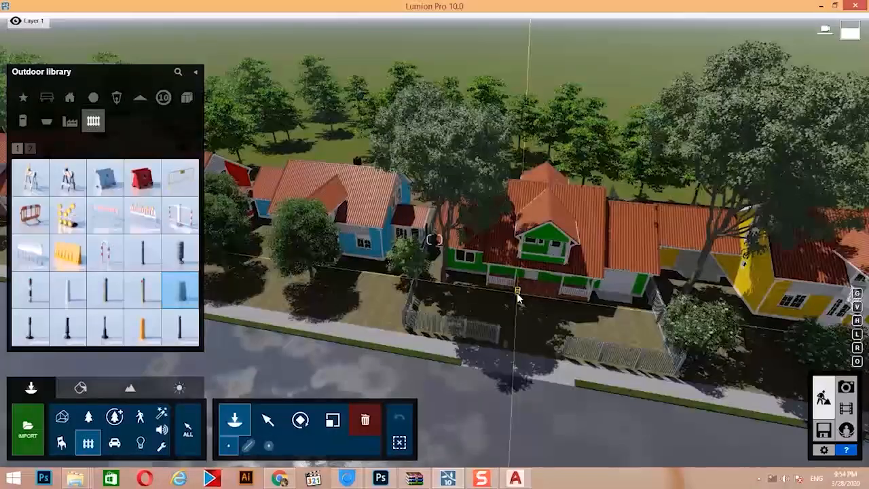
{"action": "right_click_drag", "start_coordinate": [532, 320], "coordinate": [549, 329]}
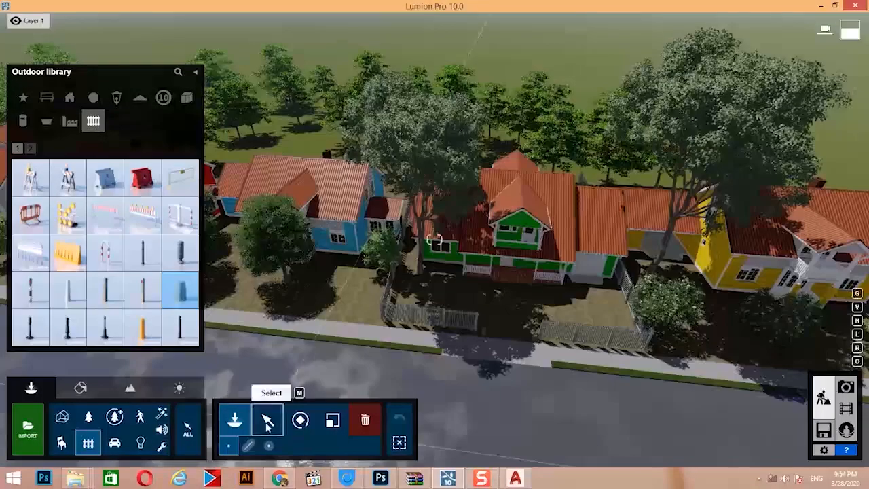
{"action": "left_click", "coordinate": [267, 423]}
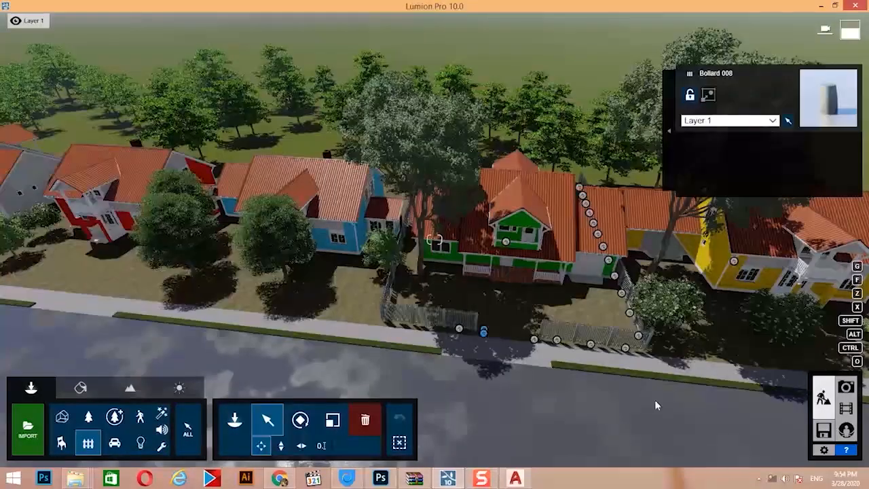
{"action": "left_click", "coordinate": [504, 248]}
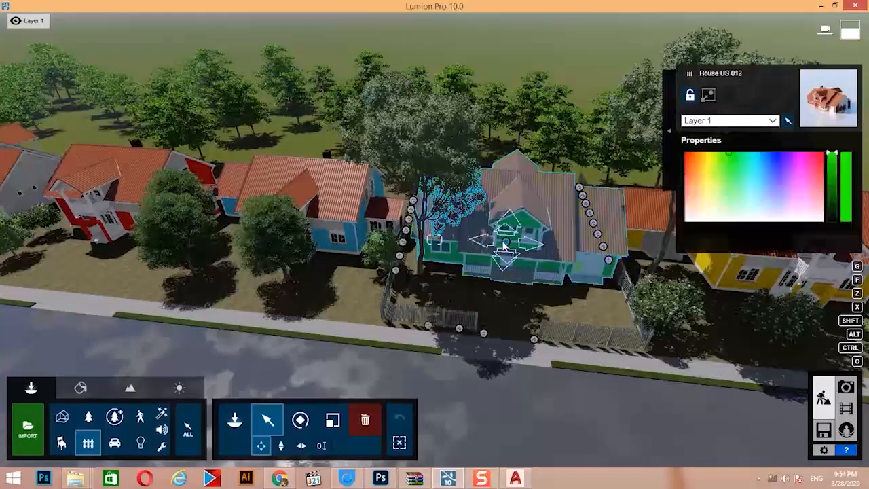
{"action": "left_click", "coordinate": [740, 122]}
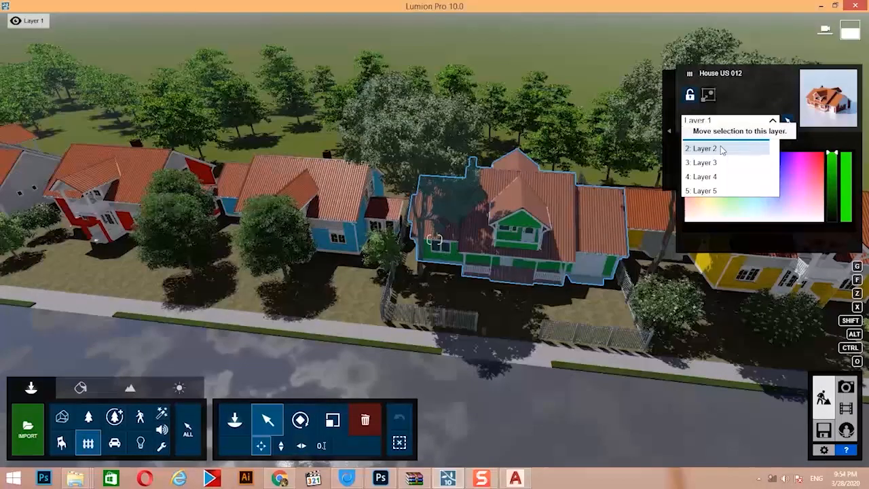
{"action": "left_click", "coordinate": [722, 150]}
{"action": "mouse_move", "coordinate": [68, 25]}
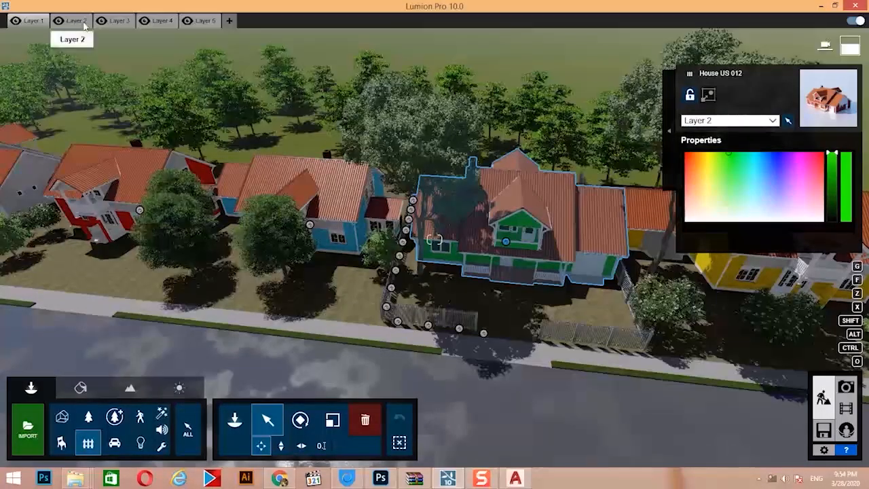
{"action": "left_click", "coordinate": [59, 21]}
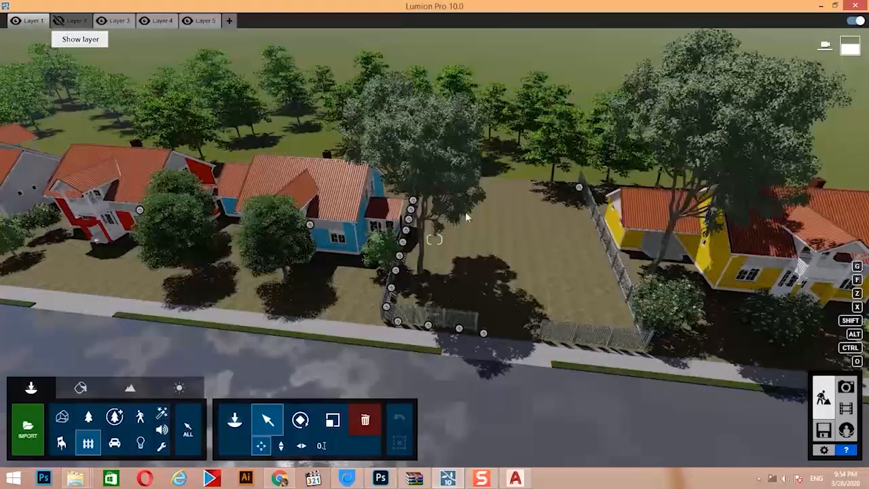
Select the whole fence around the empty plot and copy it about 42 m down the street around the red house.
{"action": "left_click_drag", "start_coordinate": [659, 407], "coordinate": [375, 143], "text": "ctrl"}
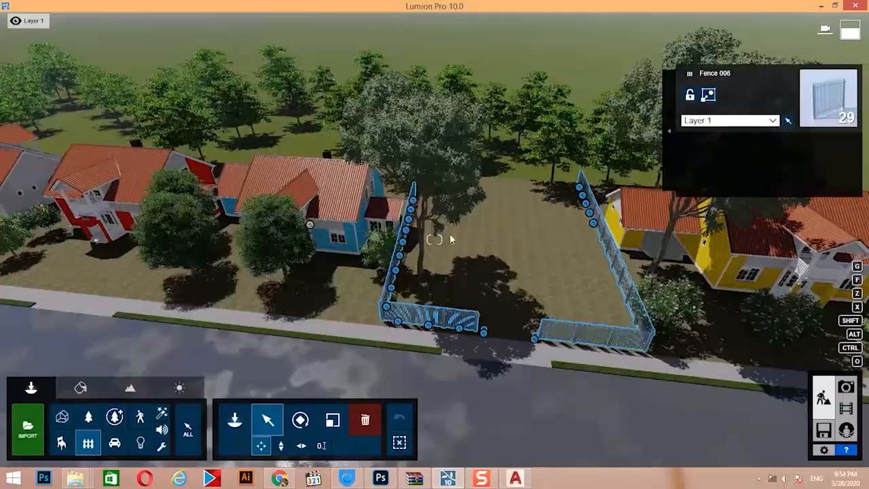
{"action": "key", "text": "a"}
{"action": "right_click_drag", "start_coordinate": [324, 349], "coordinate": [341, 326]}
{"action": "key", "text": "a"}
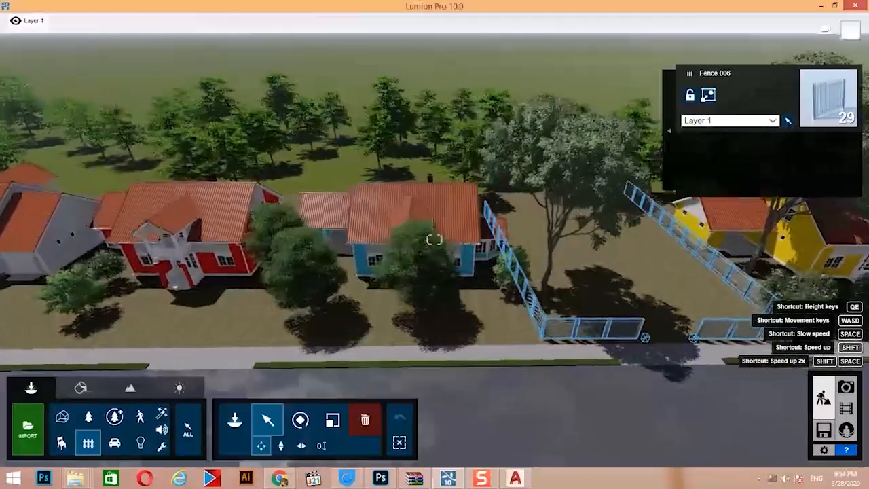
{"action": "key", "text": "a"}
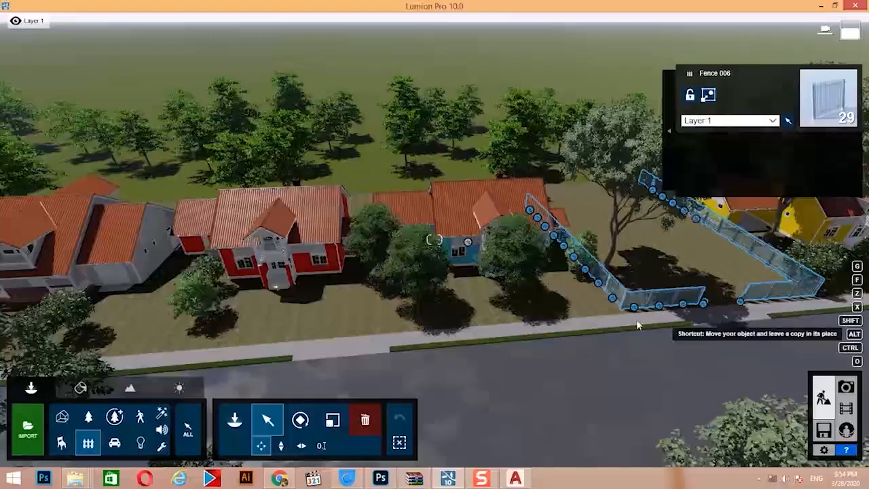
{"action": "left_click_drag", "start_coordinate": [634, 308], "coordinate": [136, 346], "text": "alt"}
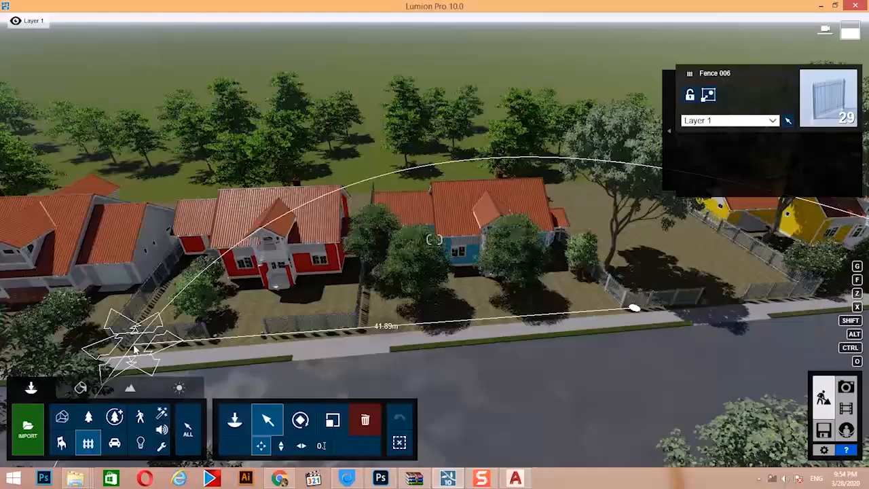
Copy the selected fence farther down the street around the red house with the attached garage.
{"action": "key", "text": "s"}
{"action": "right_click_drag", "start_coordinate": [392, 268], "coordinate": [218, 204]}
{"action": "key", "text": "w"}
{"action": "right_click_drag", "start_coordinate": [435, 239], "coordinate": [631, 299]}
{"action": "right_click_drag", "start_coordinate": [400, 275], "coordinate": [435, 262]}
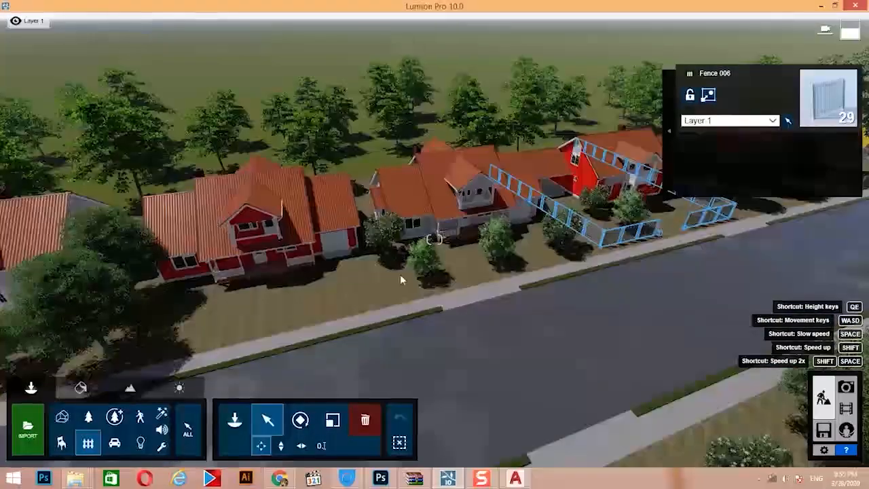
{"action": "left_click_drag", "start_coordinate": [611, 246], "coordinate": [147, 361]}
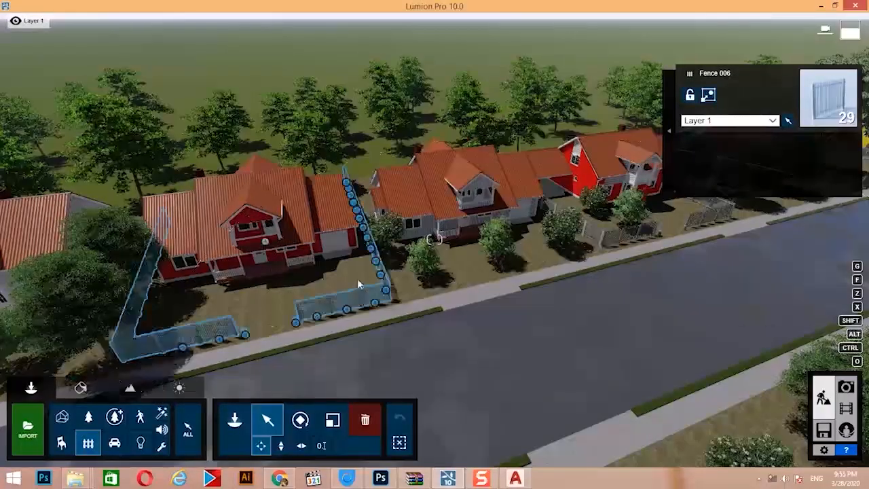
Copy the selected fence around the white house, then about 20 m farther around the neighbouring yellow house.
{"action": "key", "text": "s"}
{"action": "right_click_drag", "start_coordinate": [357, 278], "coordinate": [383, 272]}
{"action": "key", "text": "w"}
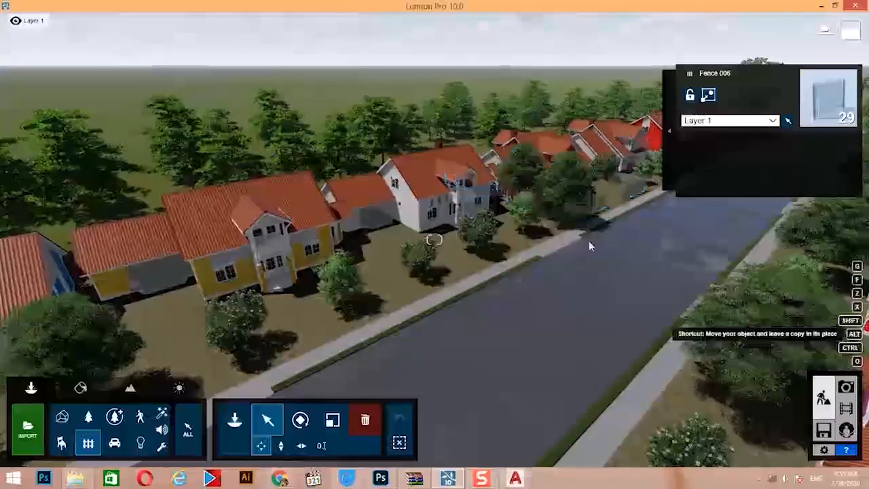
{"action": "left_click_drag", "start_coordinate": [578, 229], "coordinate": [432, 289]}
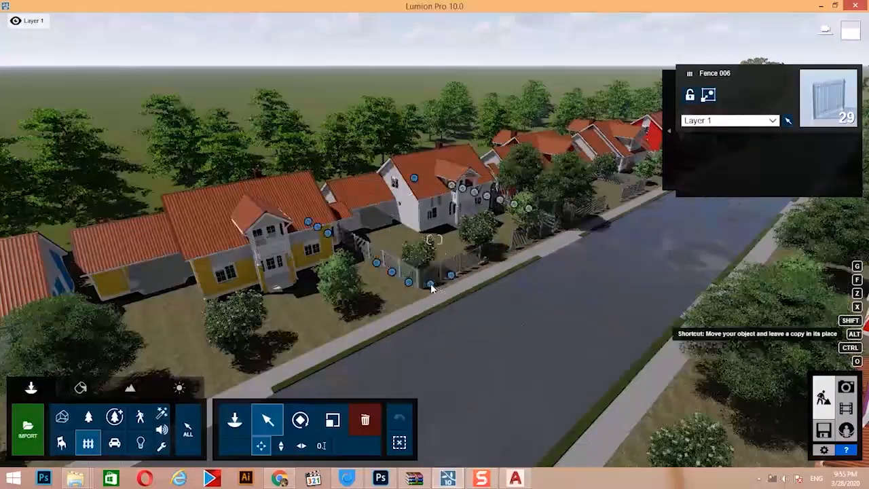
{"action": "left_click_drag", "start_coordinate": [353, 322], "coordinate": [152, 388]}
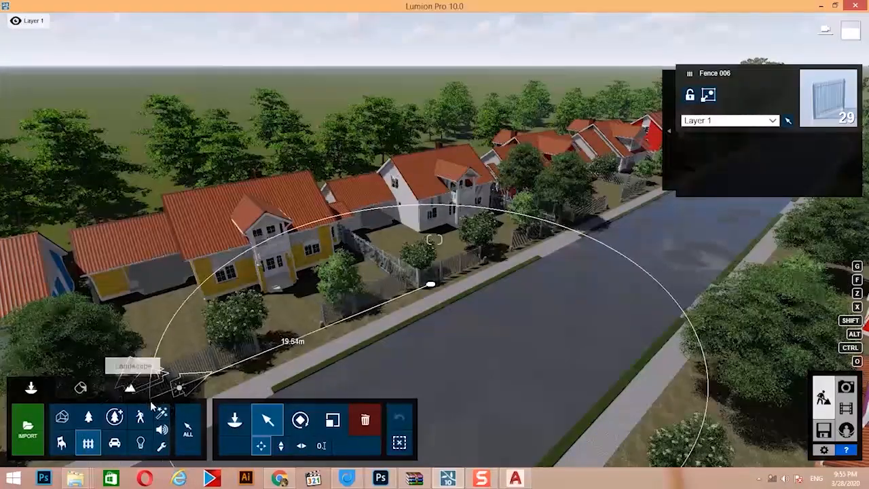
Return to the first fenced plot and show Layer 2 again.
{"action": "right_click_drag", "start_coordinate": [484, 241], "coordinate": [584, 189]}
{"action": "key", "text": "w"}
{"action": "key", "text": "w"}
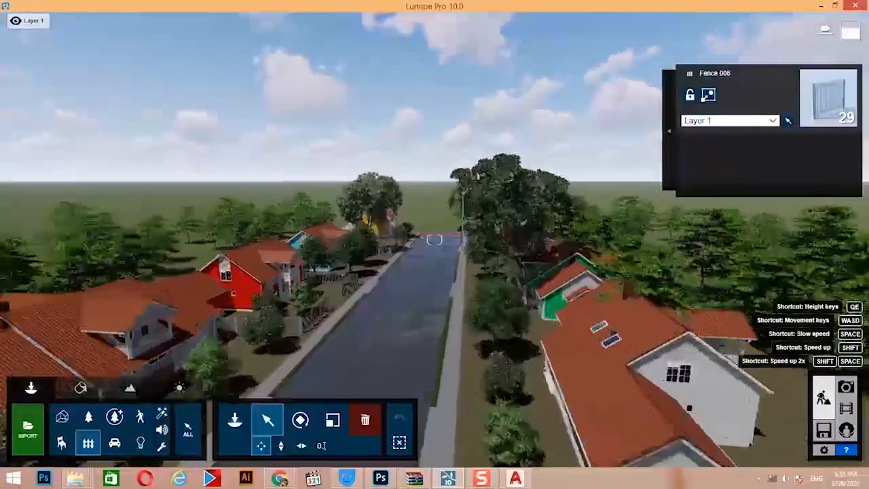
{"action": "key", "text": "w"}
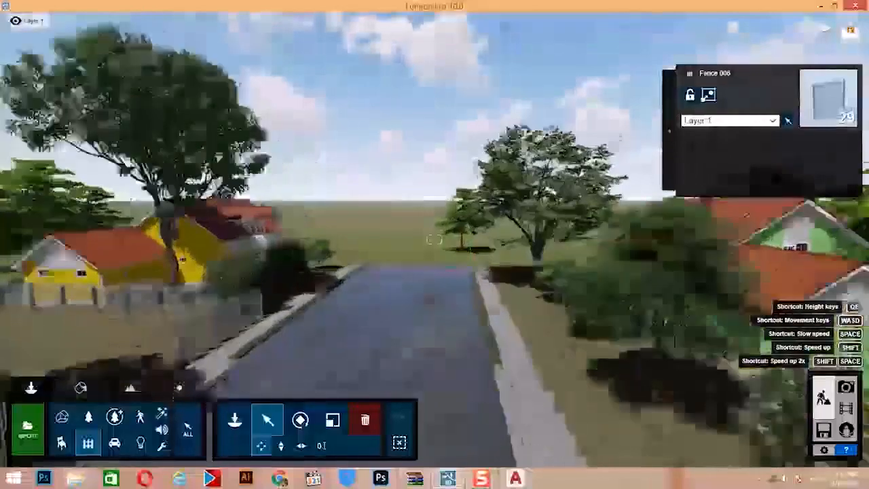
{"action": "key", "text": "w"}
{"action": "right_click_drag", "start_coordinate": [434, 240], "coordinate": [197, 145]}
{"action": "left_click", "coordinate": [62, 23]}
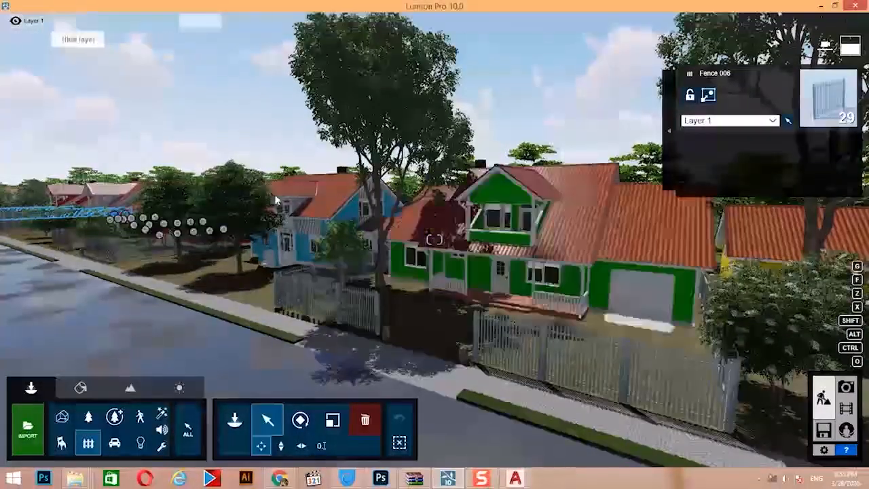
Draw a mass-placement line along the unfenced sidewalk's outer edge from the road's open end to its far end by the red house.
{"action": "right_click_drag", "start_coordinate": [584, 281], "coordinate": [326, 224]}
{"action": "key", "text": "s"}
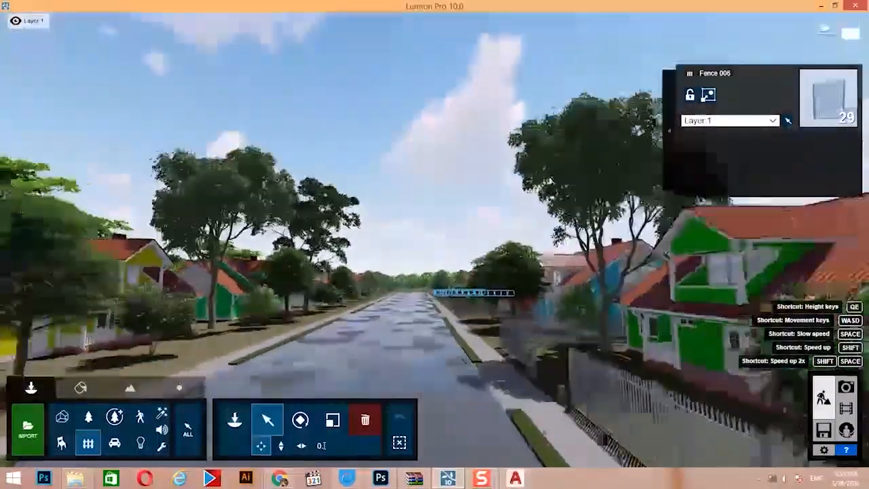
{"action": "right_click_drag", "start_coordinate": [435, 239], "coordinate": [465, 400]}
{"action": "right_click_drag", "start_coordinate": [538, 309], "coordinate": [533, 294]}
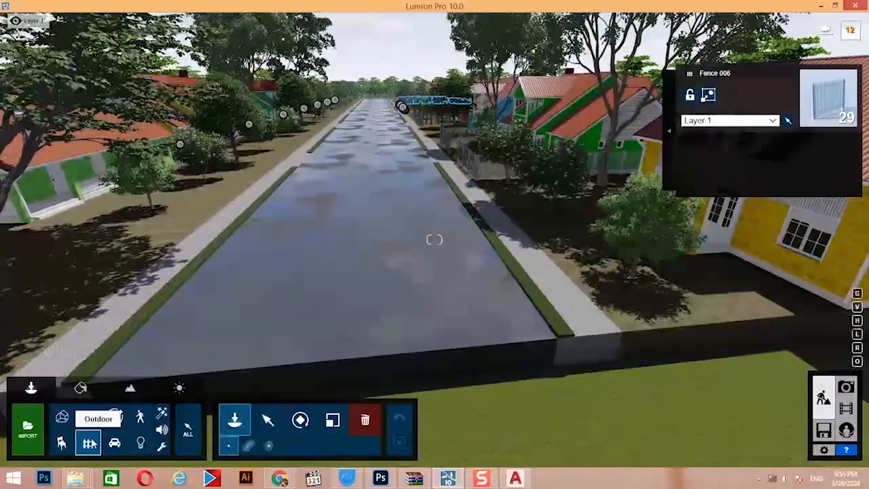
{"action": "left_click", "coordinate": [314, 302]}
{"action": "right_click_drag", "start_coordinate": [304, 326], "coordinate": [252, 358]}
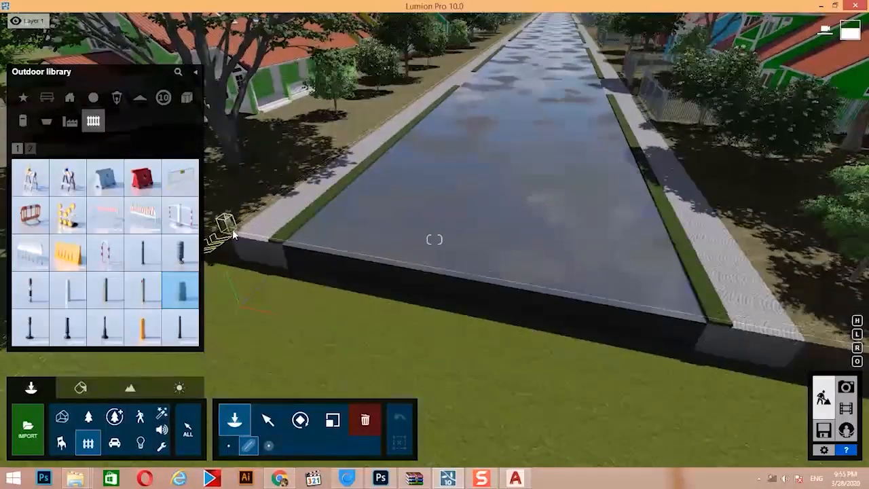
{"action": "left_click", "coordinate": [239, 230]}
{"action": "right_click_drag", "start_coordinate": [465, 140], "coordinate": [480, 123]}
{"action": "key", "text": "w"}
{"action": "key", "text": "q"}
{"action": "key", "text": "w"}
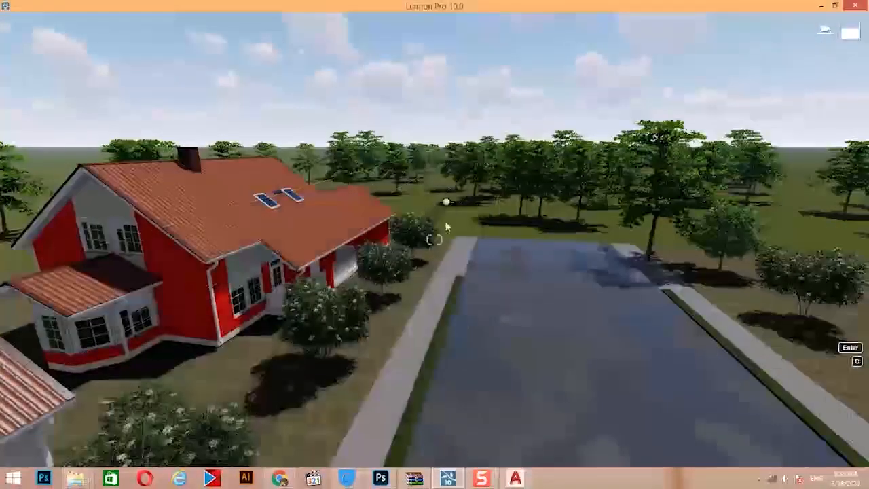
{"action": "left_click", "coordinate": [445, 245]}
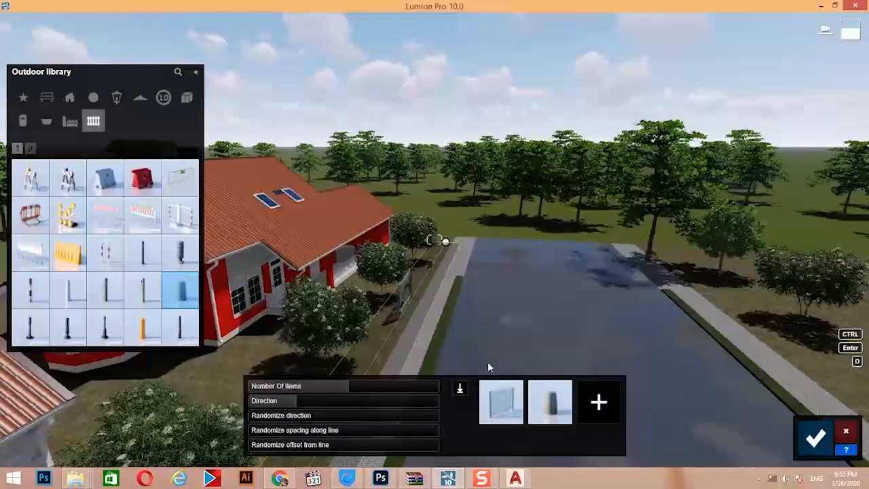
Remove the bollard from the line's items, raise the number of items until the fence is continuous, and confirm the placement.
{"action": "double_click", "coordinate": [563, 391]}
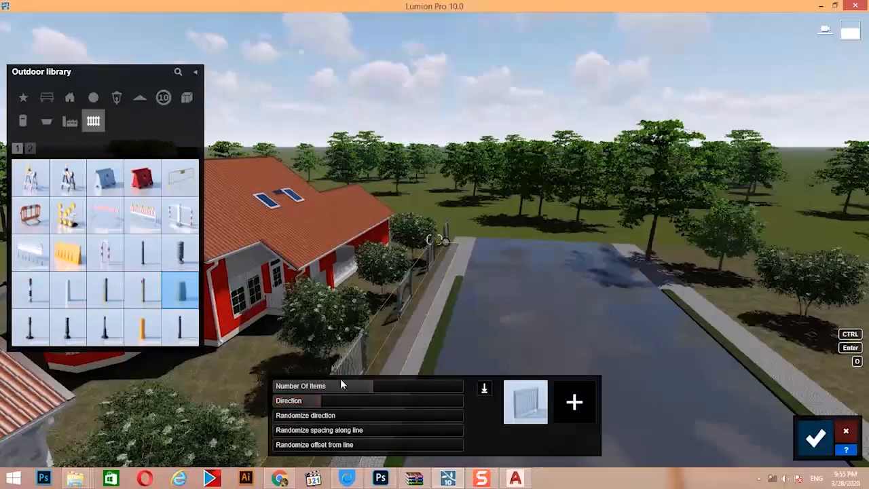
{"action": "left_click_drag", "start_coordinate": [395, 383], "coordinate": [440, 388]}
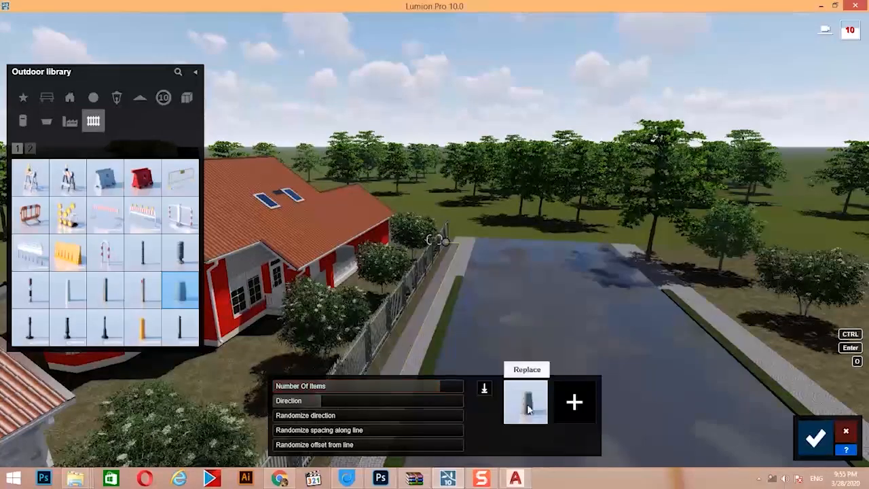
{"action": "left_click", "coordinate": [817, 439]}
{"action": "left_click", "coordinate": [824, 430]}
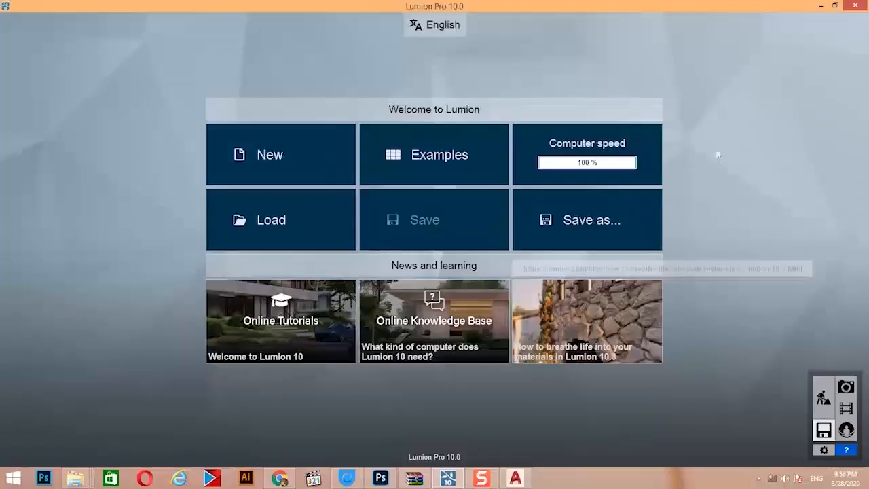
{"action": "left_click", "coordinate": [829, 401]}
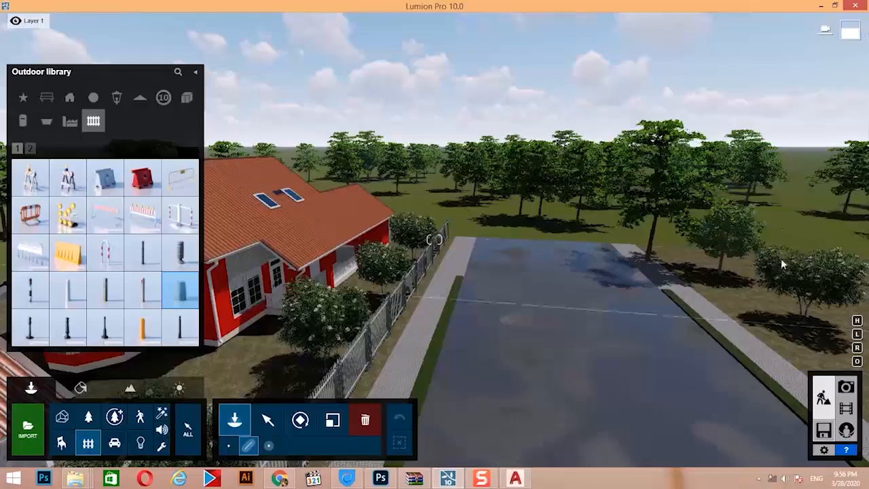
Return to the road's open end and search the nature library for "lemo" to choose a lemon tree.
{"action": "key", "text": "s"}
{"action": "right_click_drag", "start_coordinate": [695, 238], "coordinate": [435, 272]}
{"action": "right_click_drag", "start_coordinate": [435, 239], "coordinate": [272, 242]}
{"action": "key", "text": "w"}
{"action": "key", "text": "w"}
{"action": "key", "text": "w"}
{"action": "right_click_drag", "start_coordinate": [635, 291], "coordinate": [473, 298]}
{"action": "key", "text": "s"}
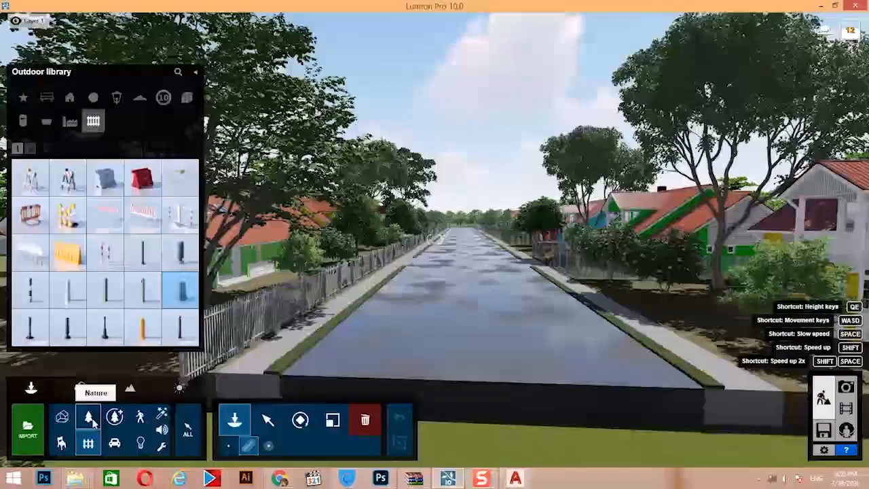
{"action": "left_click", "coordinate": [89, 419]}
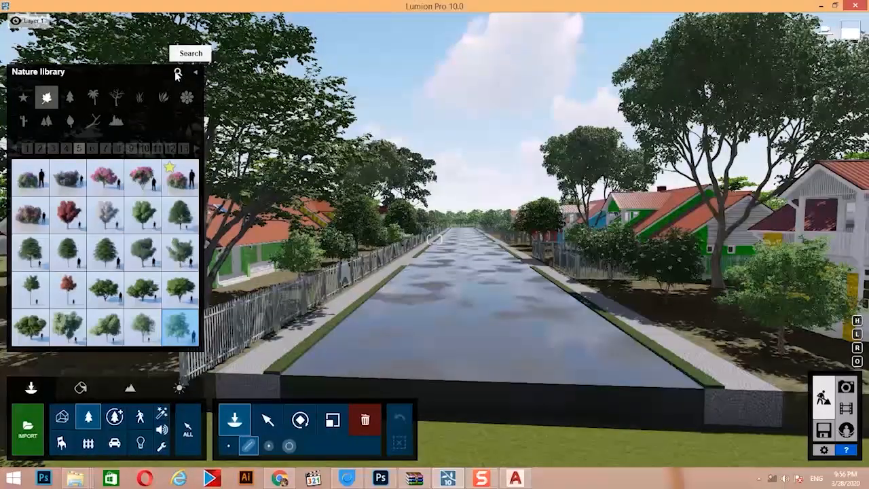
{"action": "left_click", "coordinate": [177, 74]}
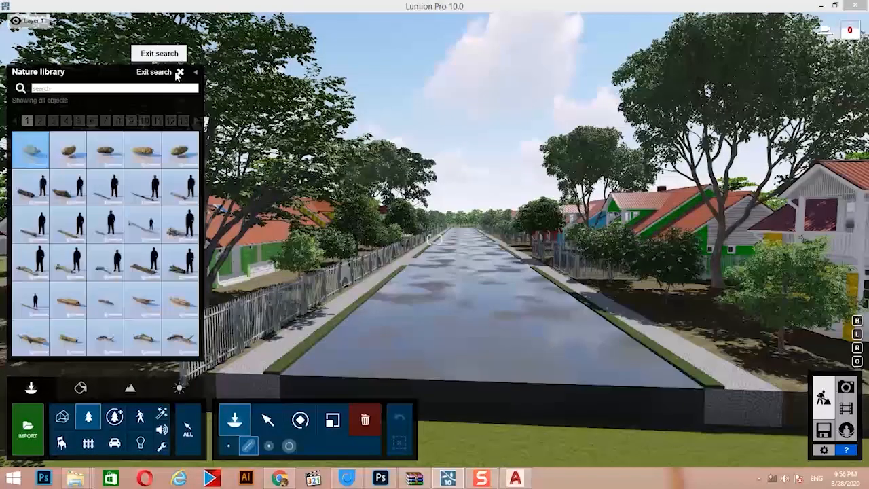
{"action": "left_click", "coordinate": [178, 72]}
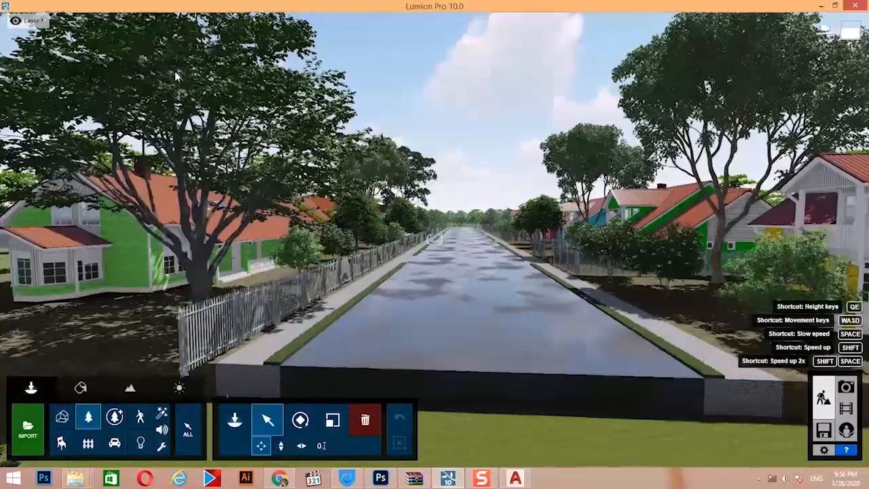
{"action": "left_click", "coordinate": [88, 417]}
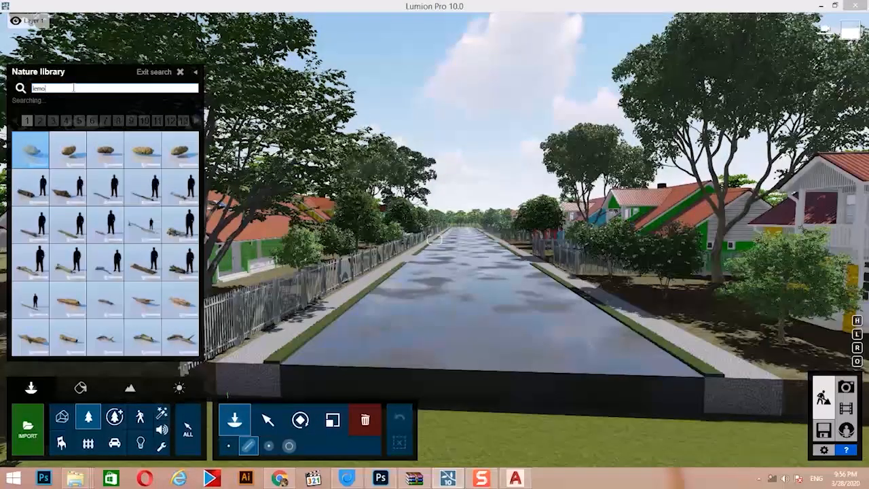
{"action": "mouse_move", "coordinate": [67, 151]}
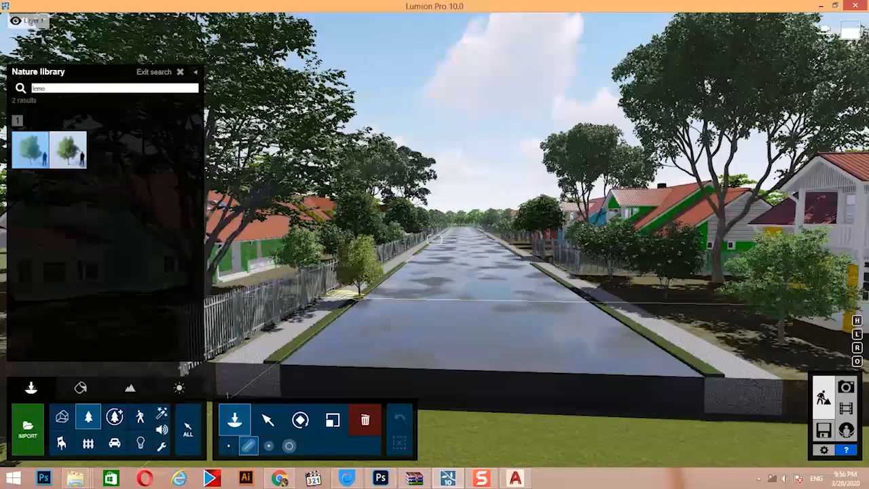
{"action": "right_click_drag", "start_coordinate": [360, 296], "coordinate": [503, 322]}
{"action": "right_click_drag", "start_coordinate": [434, 239], "coordinate": [370, 225]}
{"action": "left_click", "coordinate": [442, 216]}
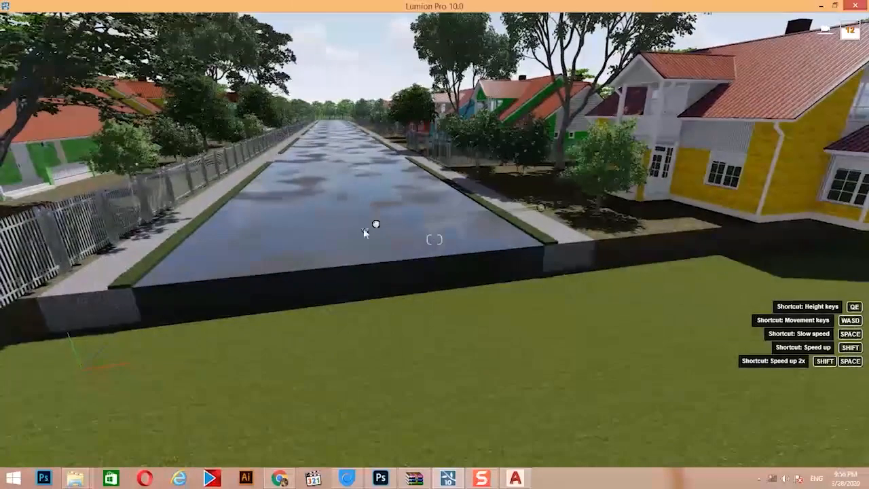
{"action": "left_click", "coordinate": [363, 229]}
{"action": "left_click", "coordinate": [846, 435]}
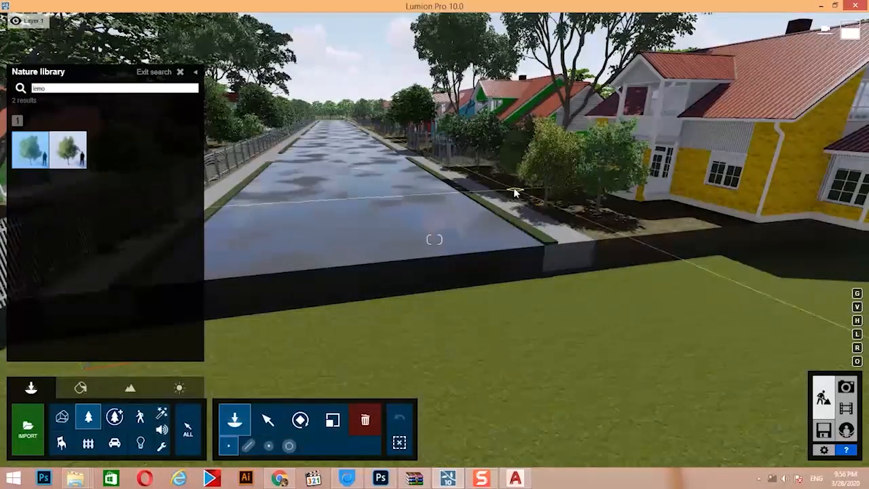
Place a single Lemon Tree Fruit RT behind the new fence in front of the green house and enlarge it.
{"action": "right_click_drag", "start_coordinate": [443, 214], "coordinate": [460, 266]}
{"action": "key", "text": "w"}
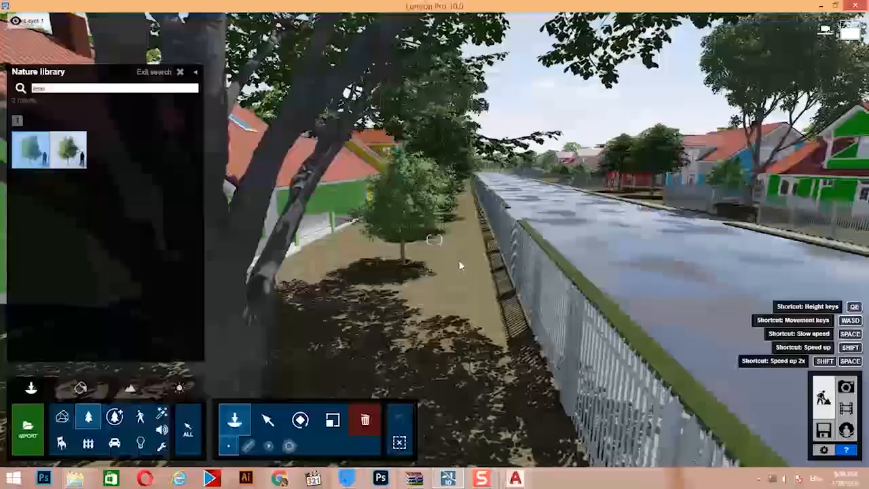
{"action": "left_click", "coordinate": [465, 287]}
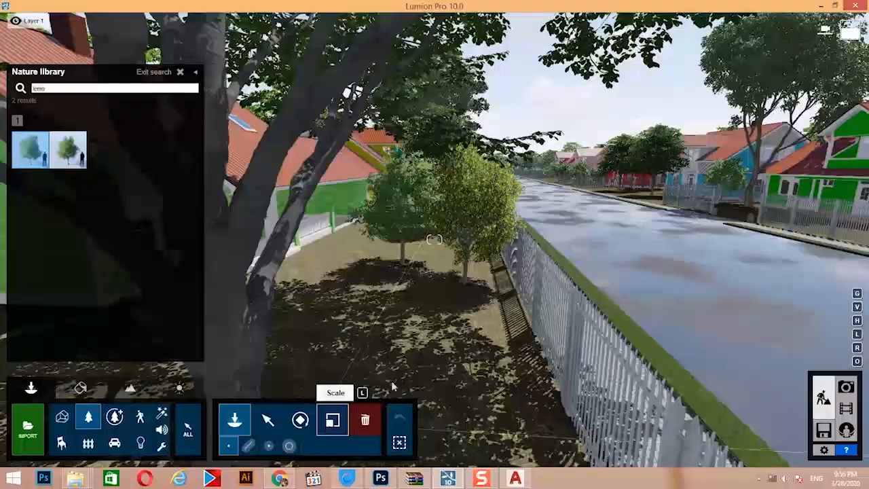
{"action": "left_click", "coordinate": [333, 420]}
{"action": "left_click_drag", "start_coordinate": [464, 292], "coordinate": [479, 280]}
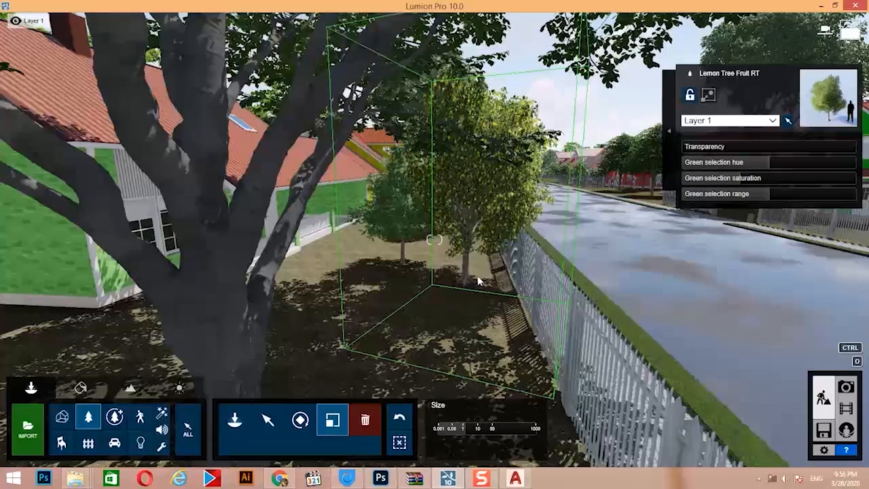
Exit the lemon tree search and choose the starred blue-green grass from the nature library's Grass category for line placement.
{"action": "key", "text": "s"}
{"action": "key", "text": "d"}
{"action": "right_click_drag", "start_coordinate": [590, 244], "coordinate": [583, 232]}
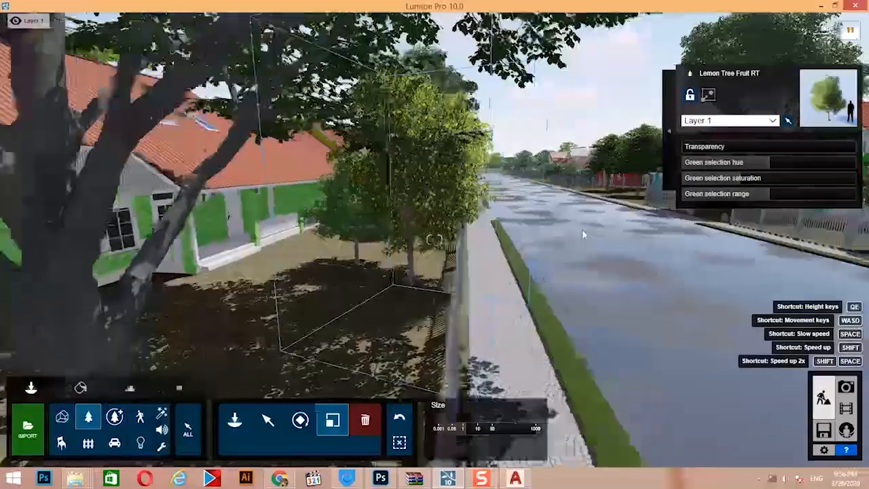
{"action": "key", "text": "s"}
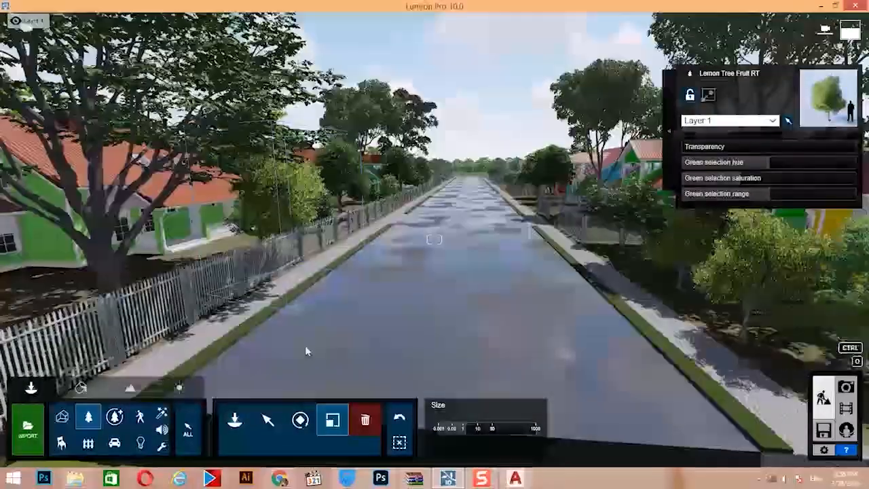
{"action": "key", "text": "s"}
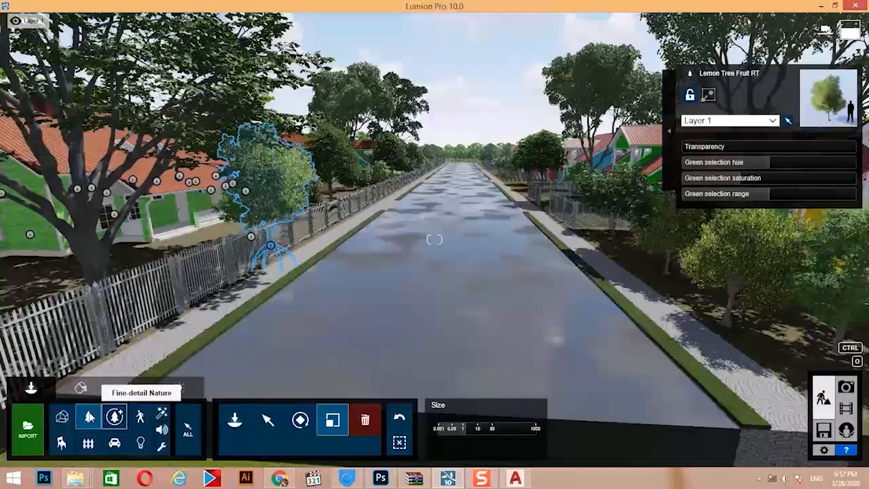
{"action": "left_click", "coordinate": [89, 417]}
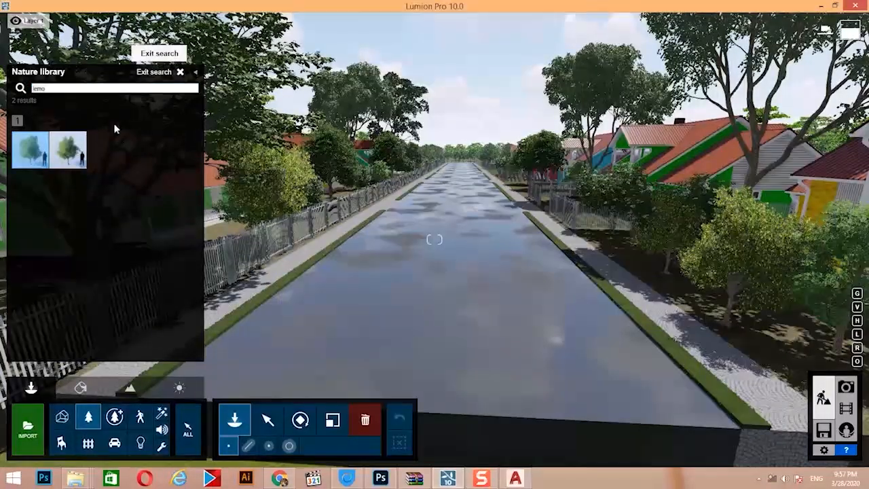
{"action": "left_click", "coordinate": [163, 72]}
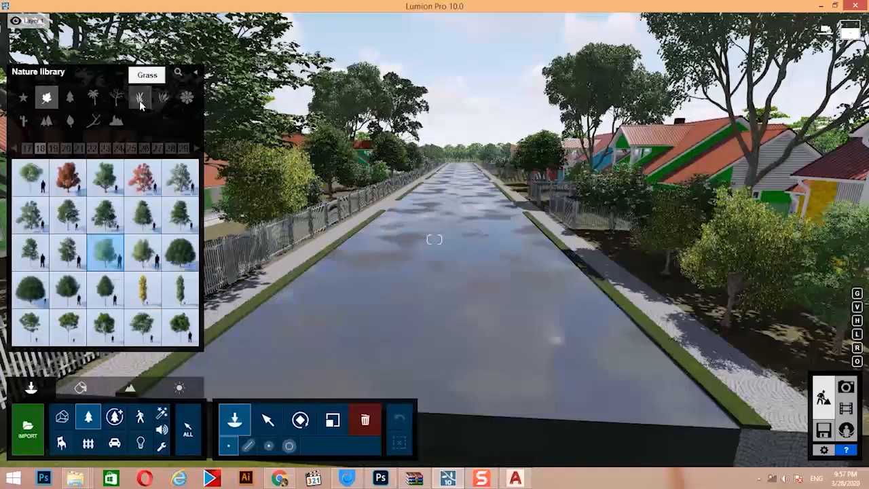
{"action": "left_click", "coordinate": [163, 100]}
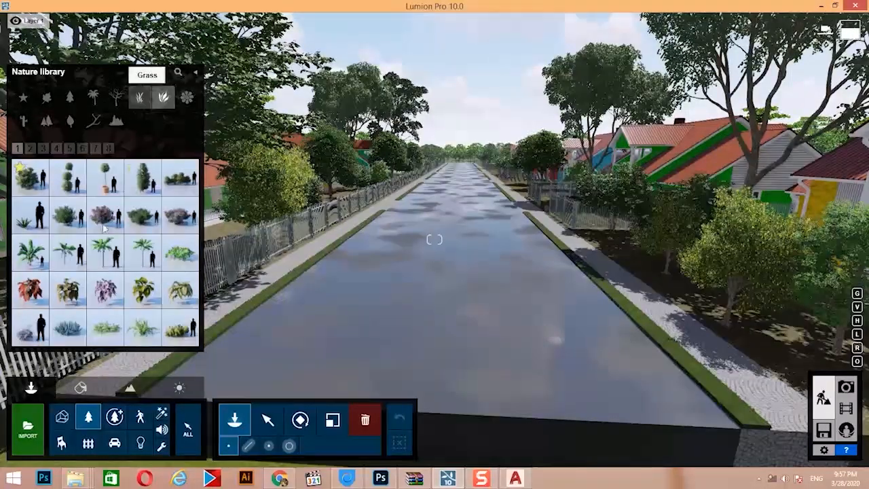
{"action": "left_click", "coordinate": [140, 98]}
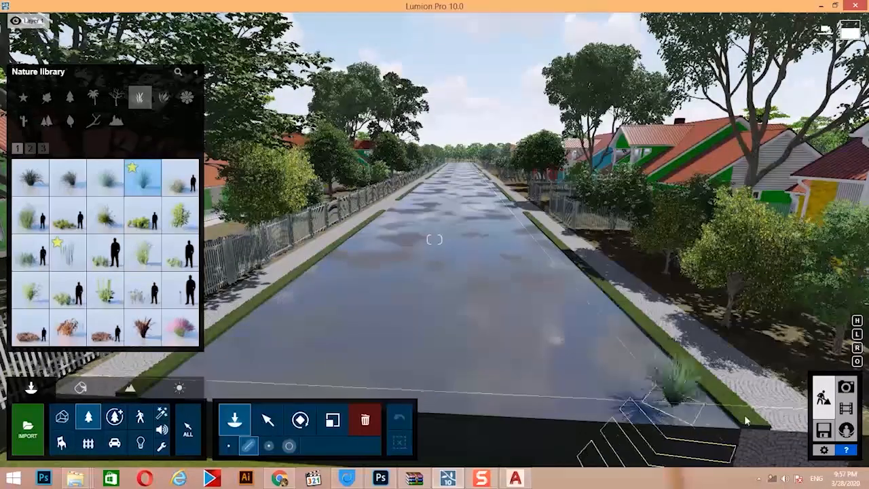
Line the first green verge on the yellow house's side with grass, removing the trees from the line's items, and confirm.
{"action": "left_click", "coordinate": [751, 419]}
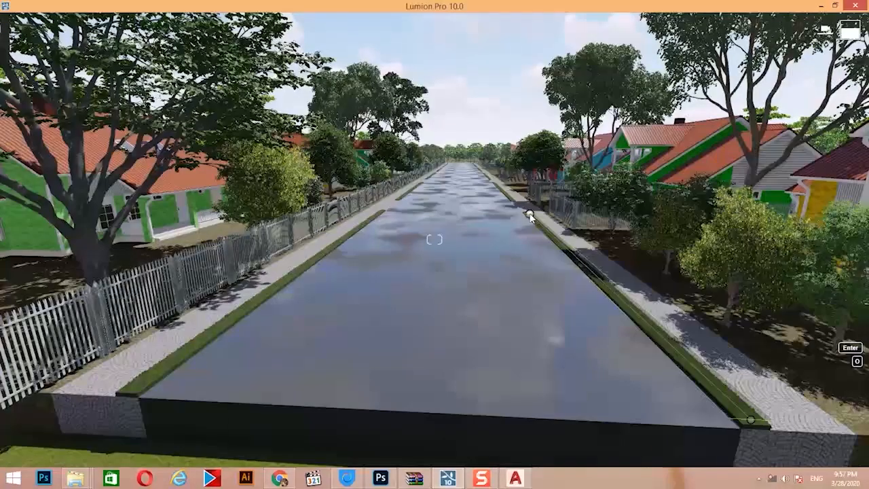
{"action": "left_click", "coordinate": [529, 215]}
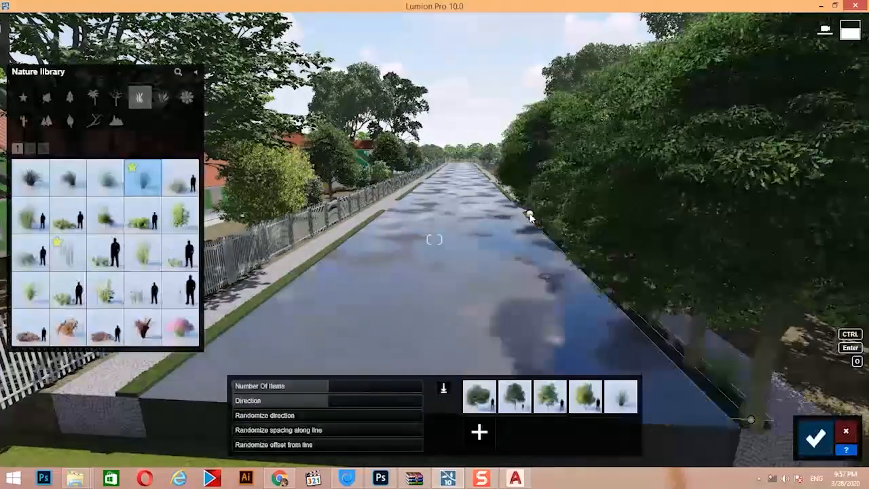
{"action": "double_click", "coordinate": [486, 390]}
{"action": "double_click", "coordinate": [492, 392]}
{"action": "double_click", "coordinate": [492, 392]}
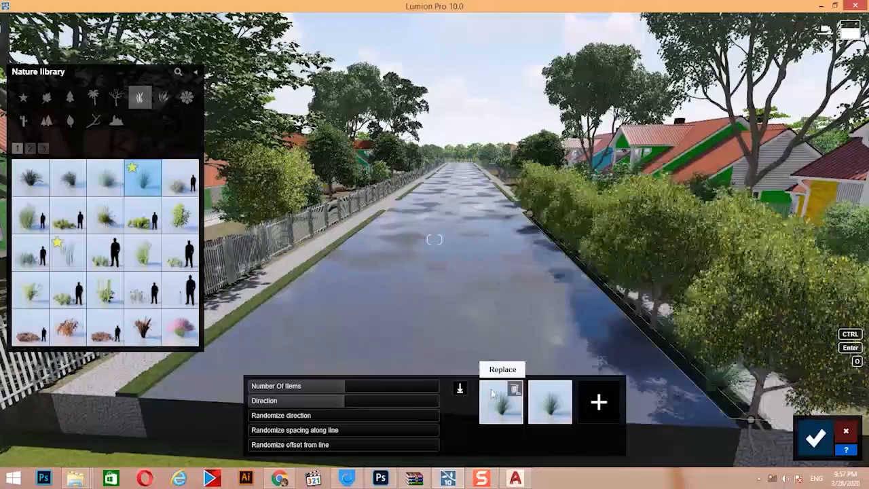
{"action": "double_click", "coordinate": [517, 389]}
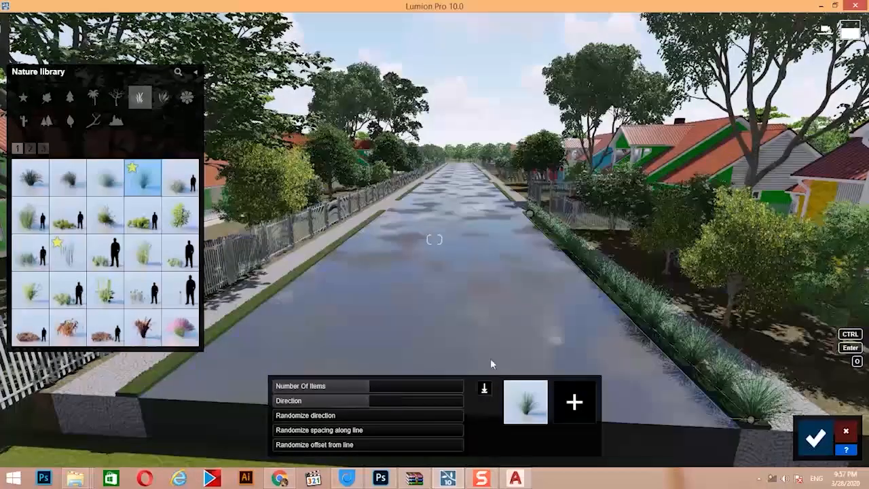
{"action": "left_click", "coordinate": [815, 440]}
Line the first verge on the opposite side, beside the new fence and the green house, with the same grass and confirm.
{"action": "right_click_drag", "start_coordinate": [574, 343], "coordinate": [418, 358]}
{"action": "key", "text": "w"}
{"action": "left_click", "coordinate": [396, 355]}
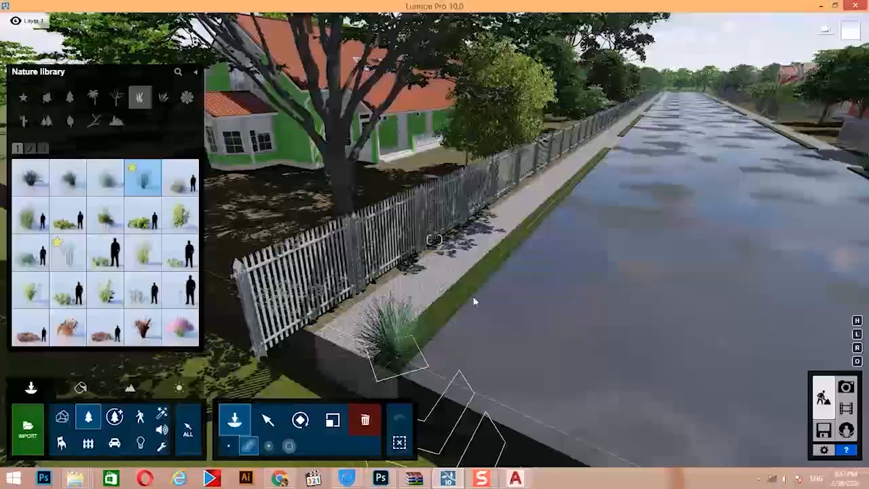
{"action": "left_click", "coordinate": [607, 150]}
{"action": "left_click", "coordinate": [816, 438]}
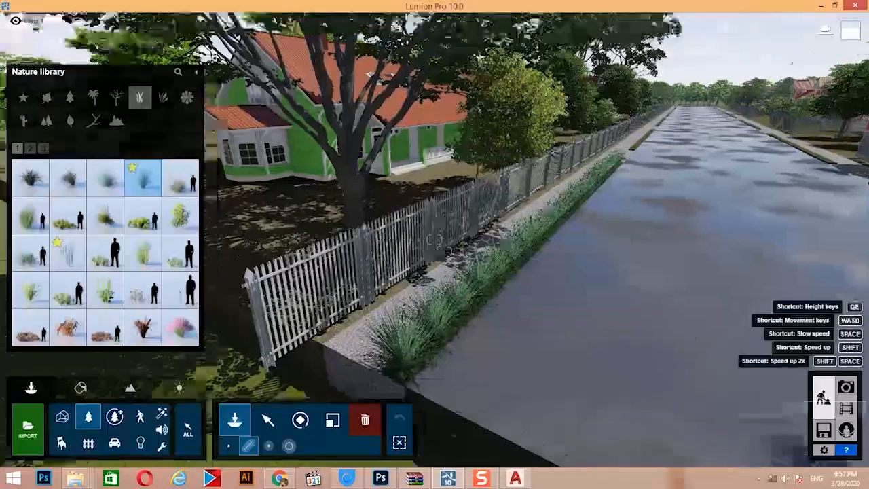
Line the next verge on the new fence's side, in front of the yellow house, with the same grass and confirm.
{"action": "key", "text": "w"}
{"action": "right_click_drag", "start_coordinate": [713, 367], "coordinate": [778, 288]}
{"action": "key", "text": "w"}
{"action": "right_click_drag", "start_coordinate": [543, 224], "coordinate": [494, 350]}
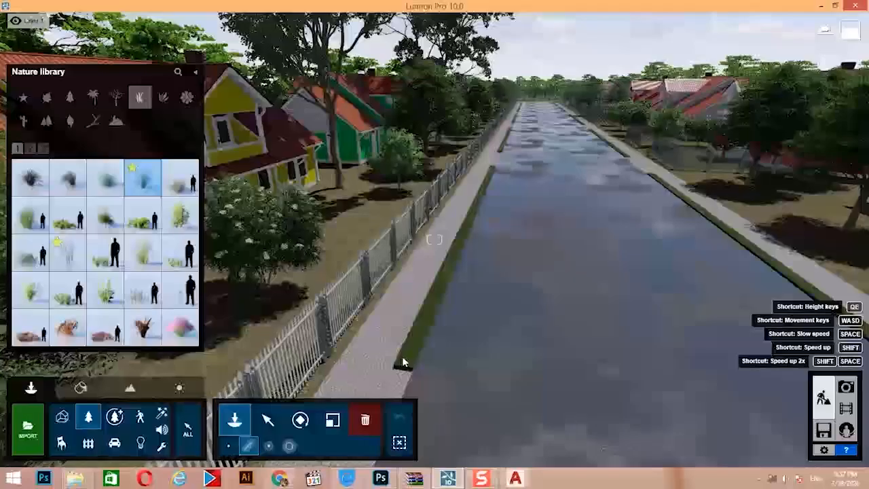
{"action": "left_click", "coordinate": [408, 365]}
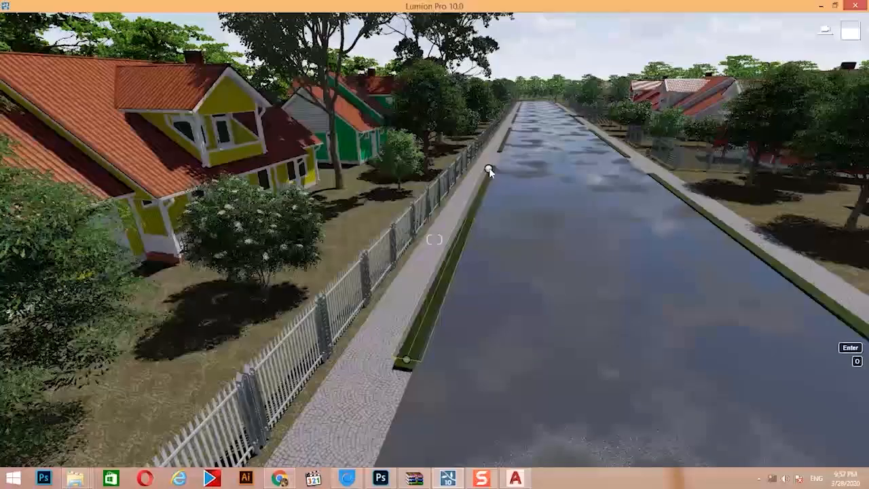
{"action": "left_click", "coordinate": [490, 170]}
{"action": "right_click_drag", "start_coordinate": [506, 174], "coordinate": [561, 139]}
{"action": "key", "text": "w"}
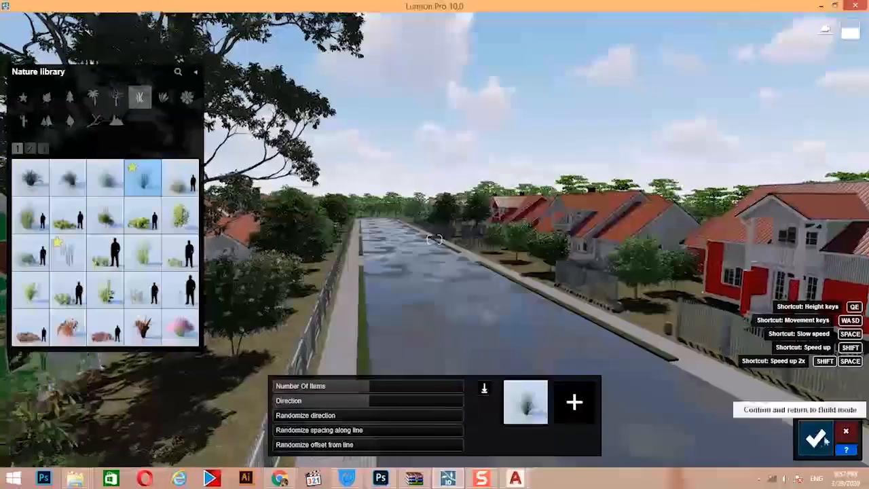
{"action": "left_click", "coordinate": [820, 443]}
Line the third verge on the same fenced side, just beyond the one by the yellow house, with grass and confirm.
{"action": "left_click", "coordinate": [367, 353]}
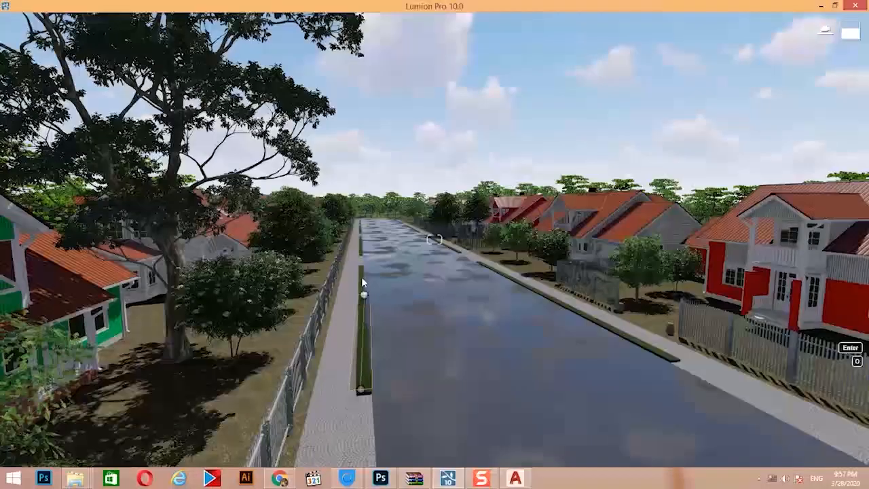
{"action": "left_click", "coordinate": [362, 268]}
{"action": "left_click", "coordinate": [814, 439]}
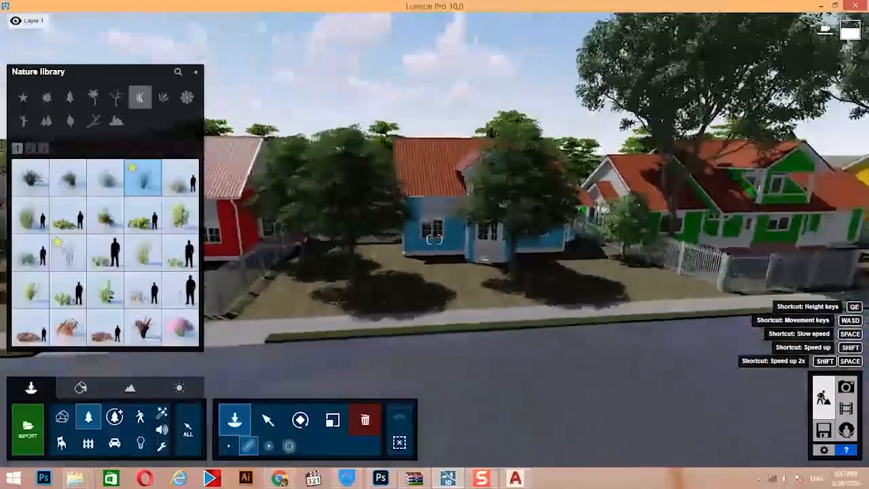
Line the verge across the street, in front of the blue house between the red and green ones, with grass and confirm.
{"action": "right_click_drag", "start_coordinate": [653, 350], "coordinate": [705, 350]}
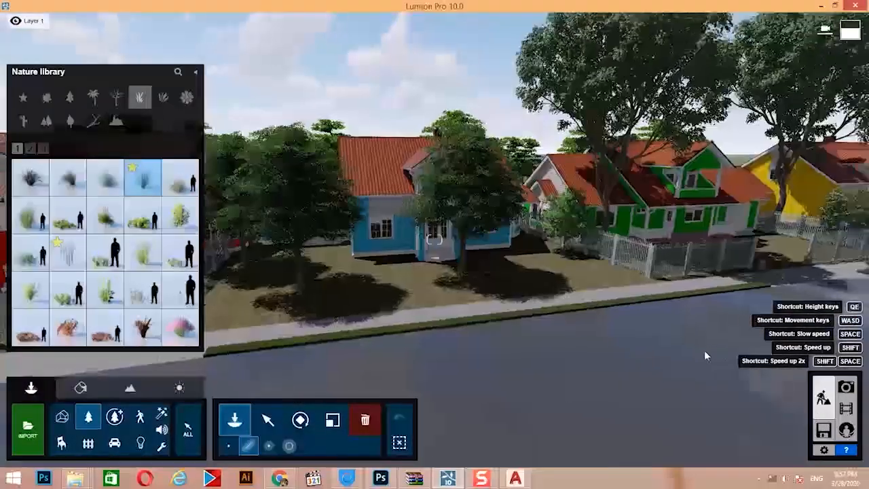
{"action": "left_click", "coordinate": [758, 285]}
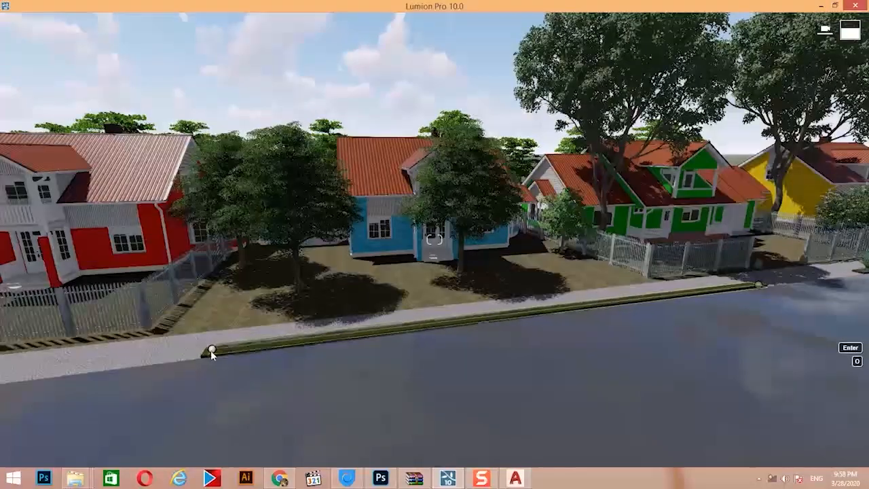
{"action": "left_click", "coordinate": [211, 351]}
{"action": "right_click_drag", "start_coordinate": [366, 347], "coordinate": [224, 326]}
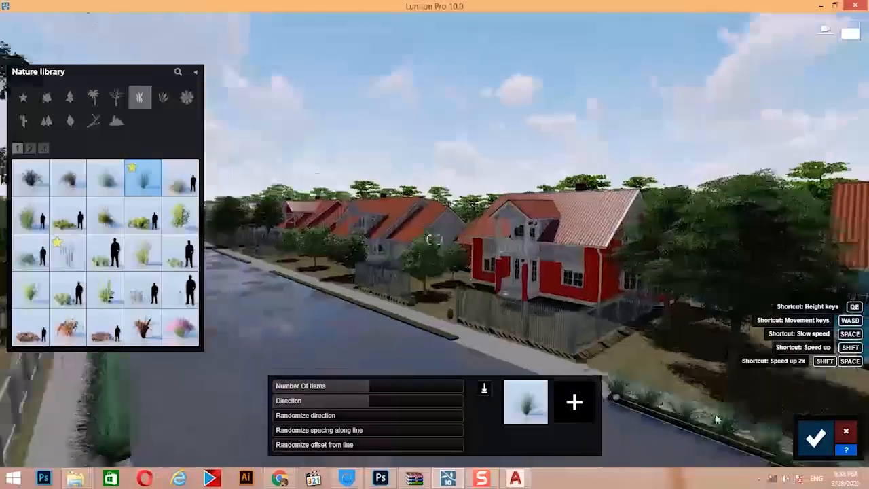
{"action": "left_click", "coordinate": [816, 438]}
Line the next verge on that side, in front of the red house with the fence opening, with grass and confirm.
{"action": "key", "text": "w"}
{"action": "right_click_drag", "start_coordinate": [568, 286], "coordinate": [574, 374]}
{"action": "key", "text": "q"}
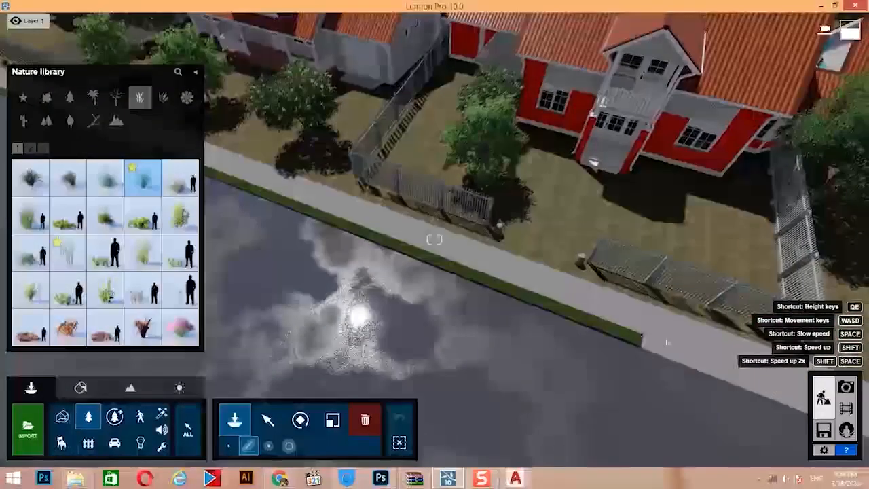
{"action": "left_click", "coordinate": [637, 342]}
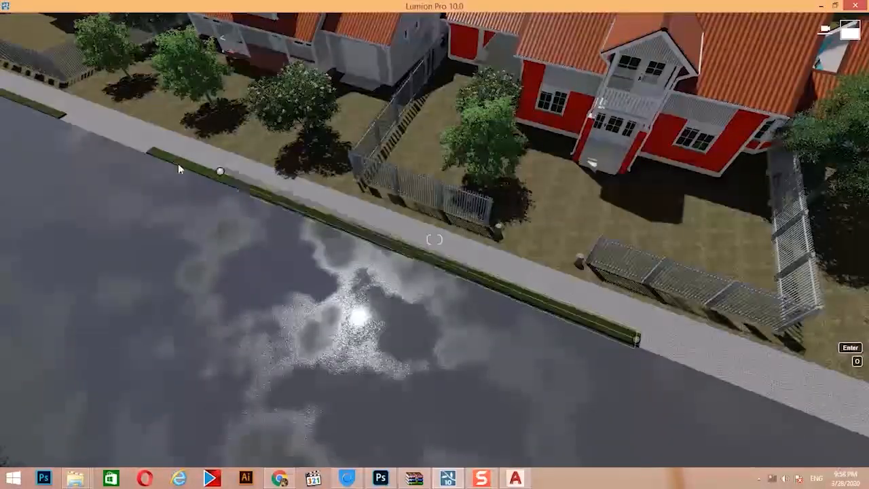
{"action": "left_click", "coordinate": [155, 154]}
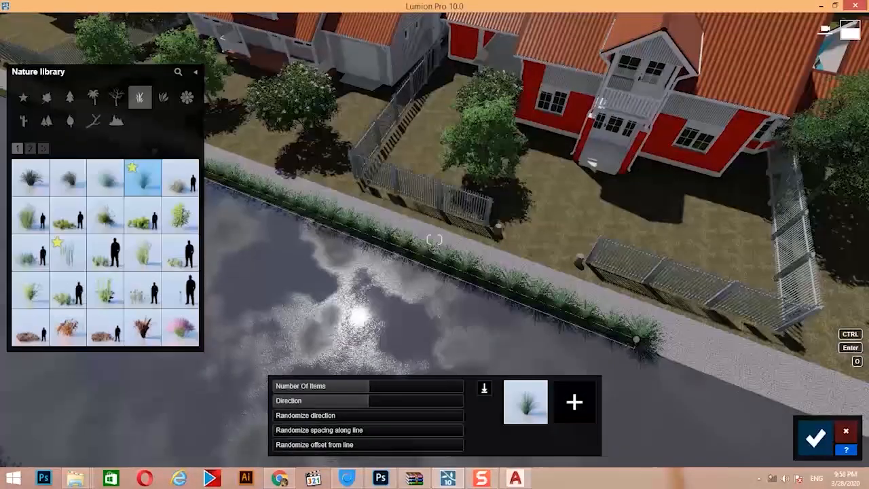
{"action": "key", "text": "s"}
{"action": "right_click_drag", "start_coordinate": [434, 239], "coordinate": [343, 146]}
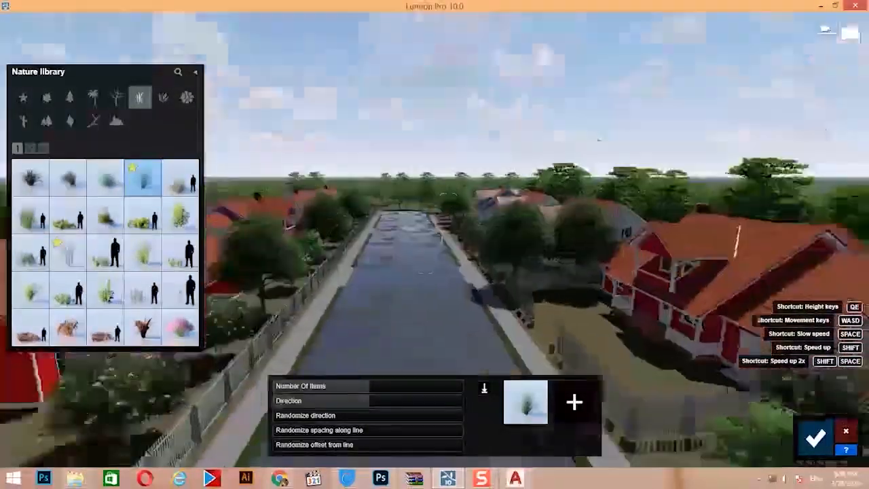
{"action": "right_click_drag", "start_coordinate": [435, 203], "coordinate": [410, 348]}
{"action": "left_click", "coordinate": [816, 438]}
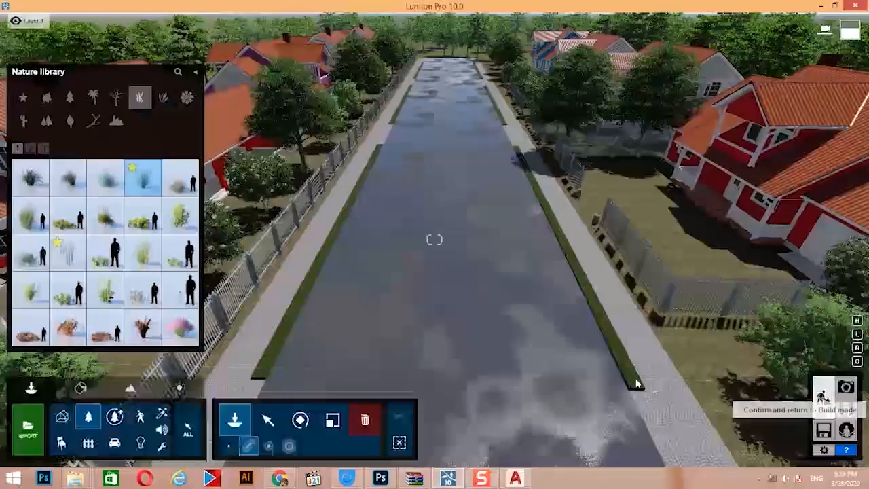
Line the two facing verges of the next block, between the red houses, with the same grass, confirming each line.
{"action": "left_click", "coordinate": [633, 374]}
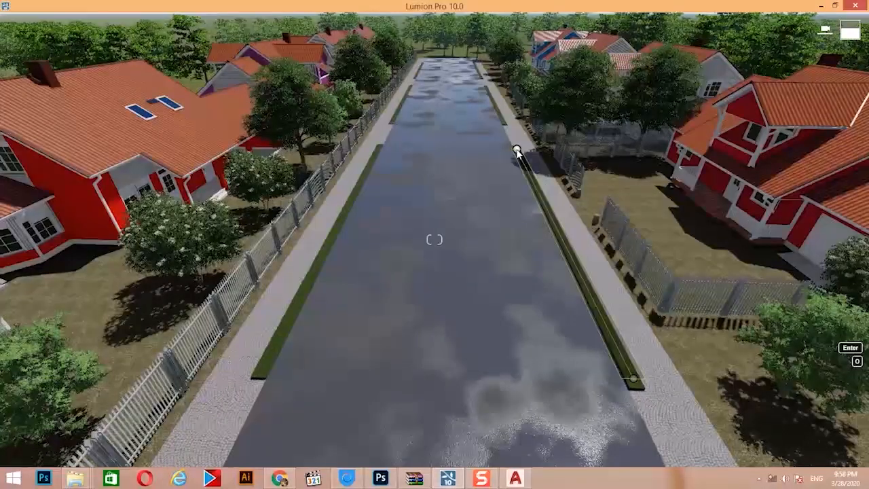
{"action": "left_click", "coordinate": [518, 152]}
{"action": "left_click", "coordinate": [816, 436]}
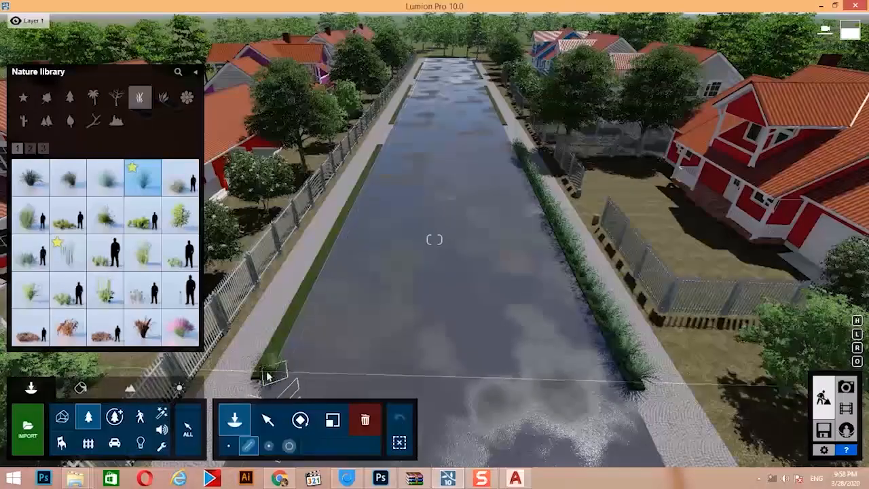
{"action": "left_click", "coordinate": [269, 375]}
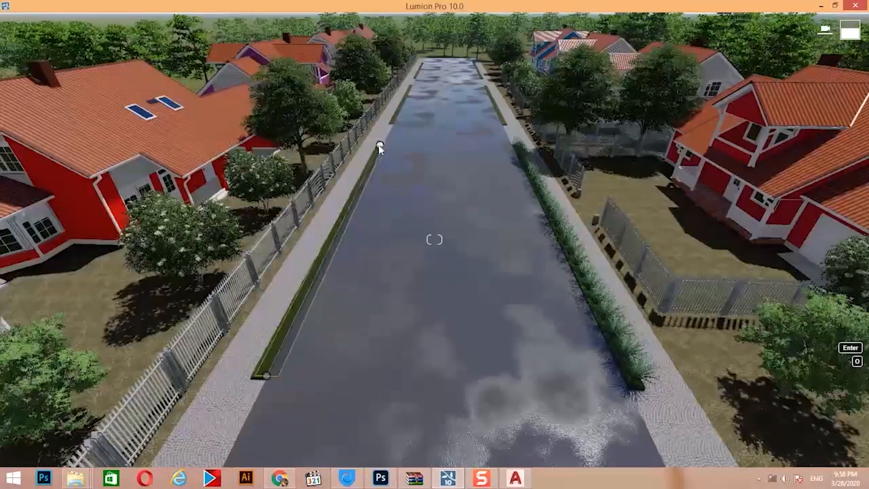
{"action": "left_click", "coordinate": [379, 144]}
{"action": "left_click", "coordinate": [817, 439]}
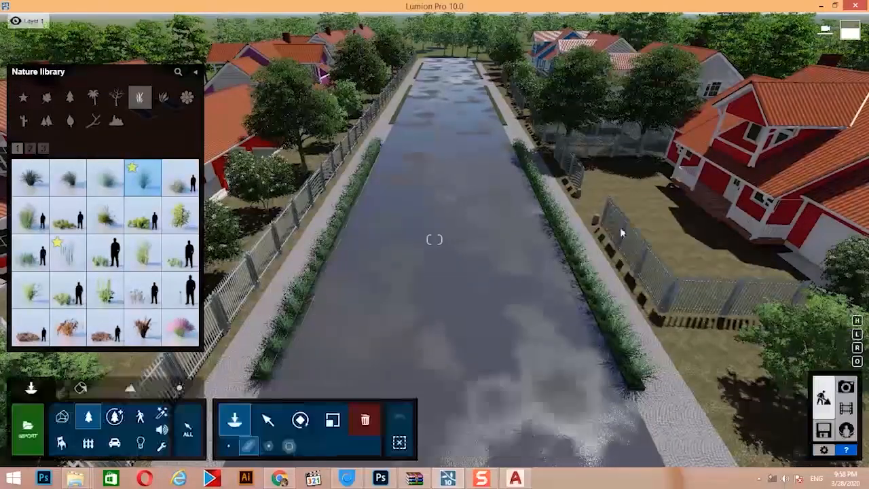
Line both facing verges of the following block, before the fenced yellow house, with grass and confirm each line.
{"action": "right_click_drag", "start_coordinate": [623, 233], "coordinate": [645, 251]}
{"action": "key", "text": "w"}
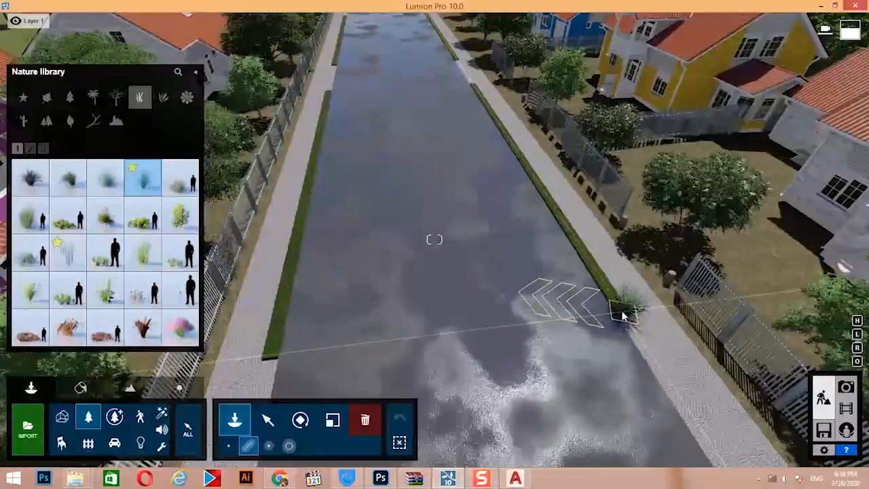
{"action": "left_click", "coordinate": [625, 313]}
{"action": "left_click", "coordinate": [476, 90]}
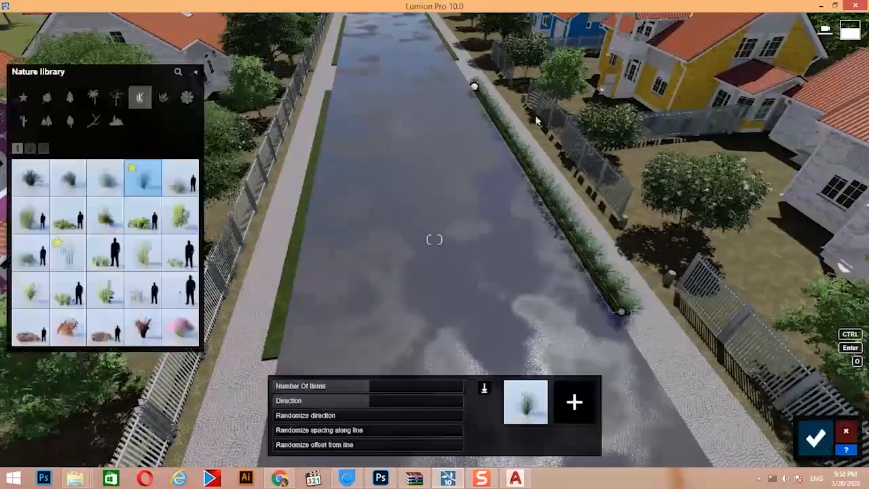
{"action": "left_click", "coordinate": [815, 438]}
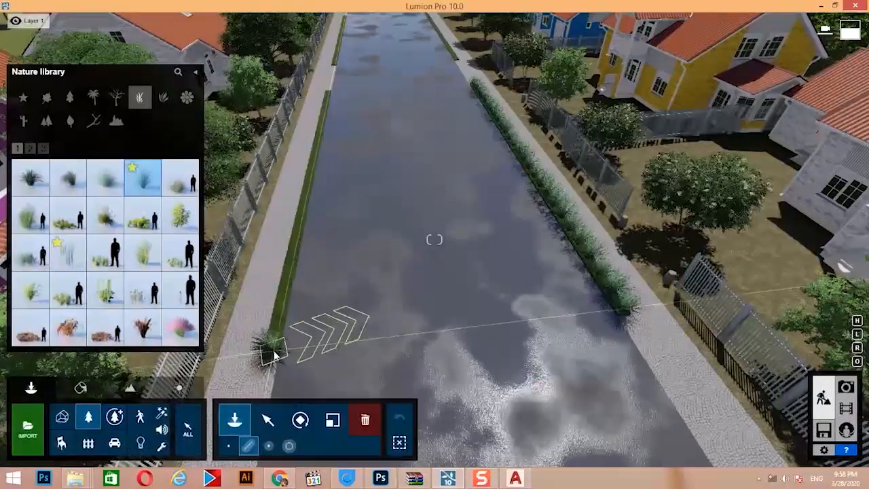
{"action": "left_click", "coordinate": [272, 352]}
{"action": "left_click", "coordinate": [326, 94]}
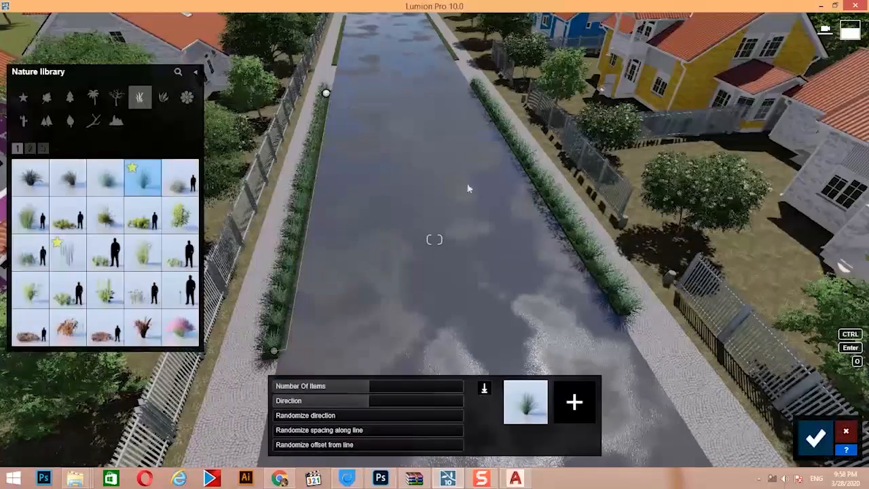
{"action": "mouse_move", "coordinate": [434, 239]}
{"action": "right_mouse_down"}
{"action": "mouse_move", "coordinate": [434, 102]}
{"action": "mouse_move", "coordinate": [435, 248]}
{"action": "right_mouse_up"}
{"action": "key", "text": "w"}
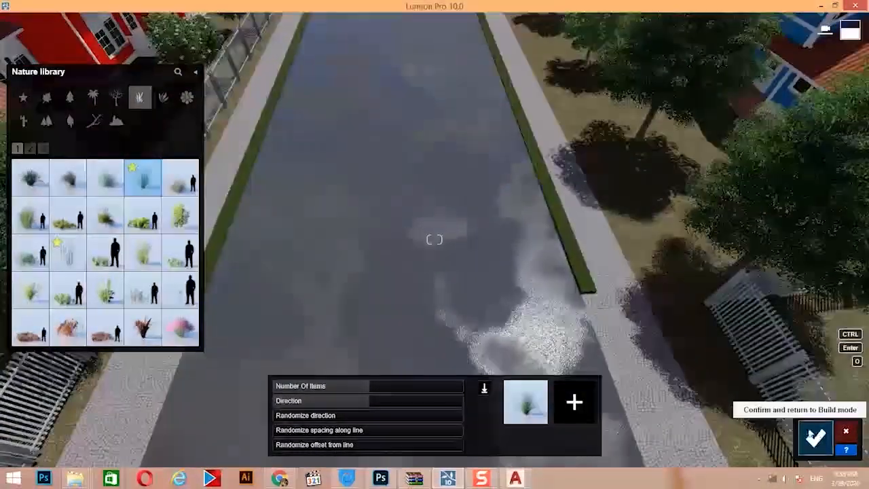
{"action": "left_click", "coordinate": [815, 438]}
Line the last pair of verges at the far end of the street with grass and confirm each line.
{"action": "right_click_drag", "start_coordinate": [591, 285], "coordinate": [514, 204]}
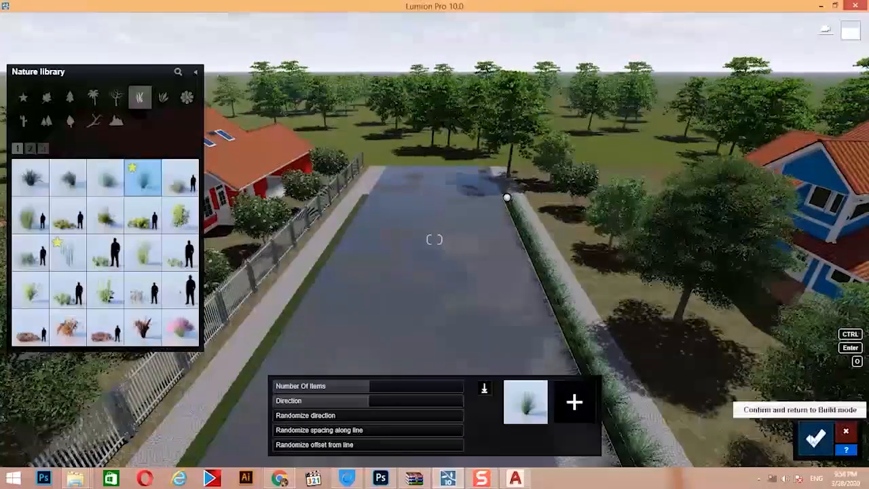
{"action": "left_click", "coordinate": [815, 438]}
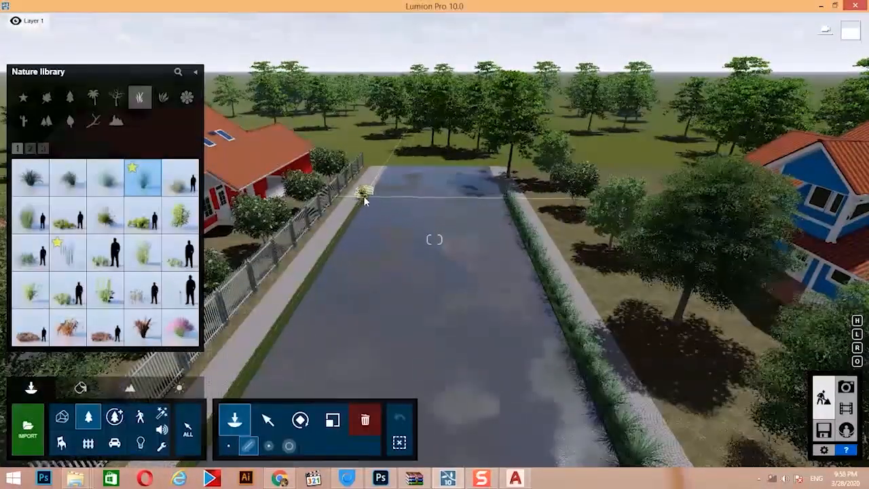
{"action": "right_click_drag", "start_coordinate": [365, 195], "coordinate": [251, 342]}
{"action": "left_click", "coordinate": [251, 340]}
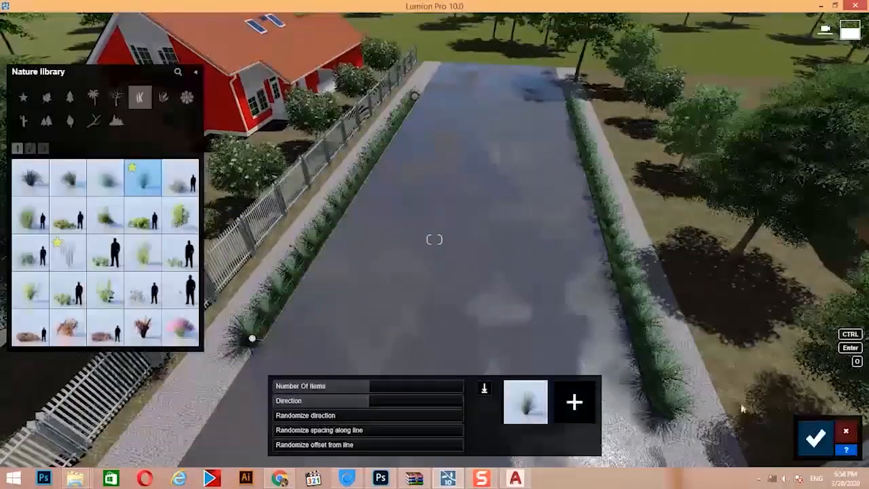
{"action": "left_click", "coordinate": [816, 439]}
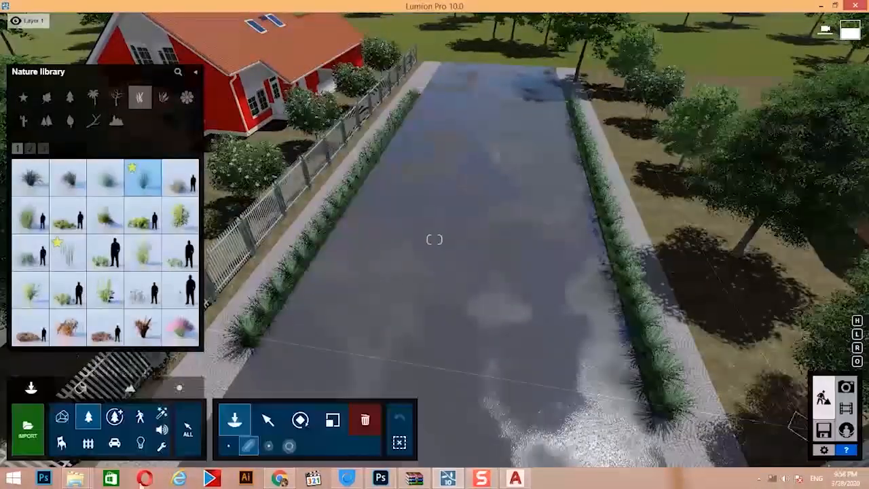
Place a line of single-post street lamps from the outdoor library along the fenced sidewalk, from one end of the street to the other.
{"action": "left_click", "coordinate": [88, 443]}
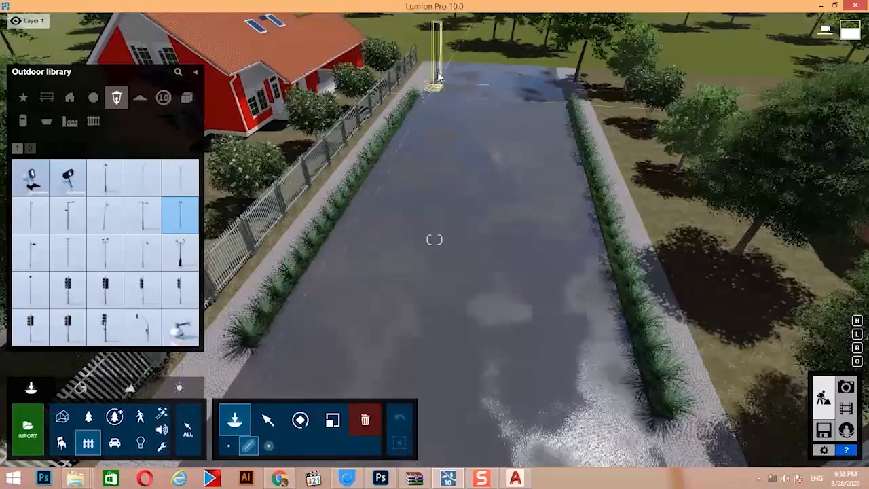
{"action": "right_click_drag", "start_coordinate": [411, 134], "coordinate": [382, 192]}
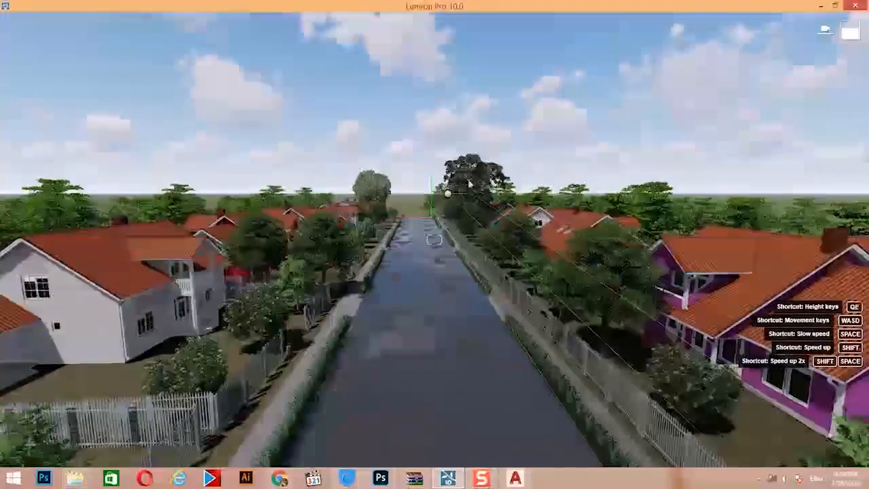
{"action": "key", "text": "w"}
{"action": "mouse_move", "coordinate": [465, 153]}
{"action": "right_mouse_down"}
{"action": "mouse_move", "coordinate": [460, 134]}
{"action": "mouse_move", "coordinate": [461, 155]}
{"action": "right_mouse_up"}
{"action": "key", "text": "w"}
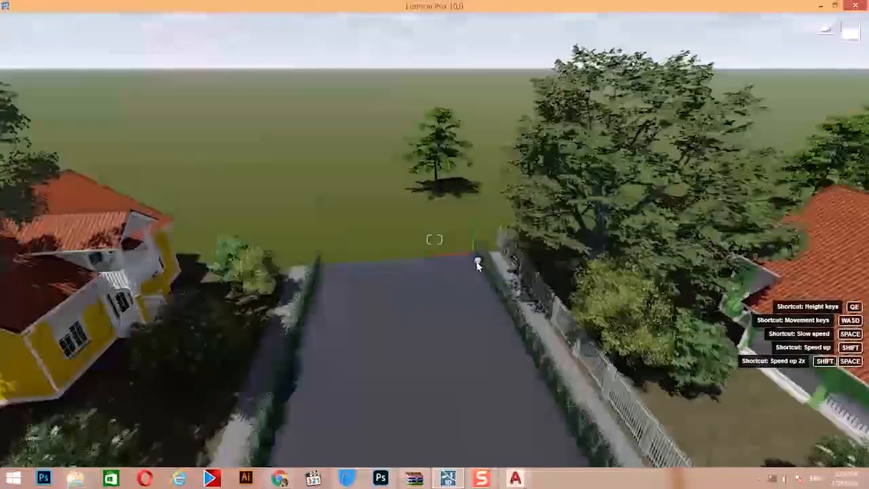
{"action": "left_click", "coordinate": [487, 257]}
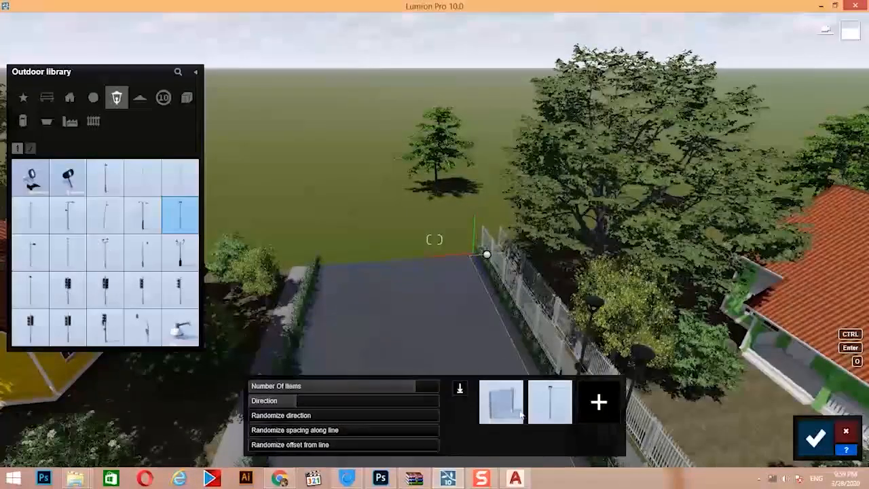
Remove the leftover panel item from the street lamp line and reduce its number of items to widen the lamp spacing.
{"action": "double_click", "coordinate": [497, 409]}
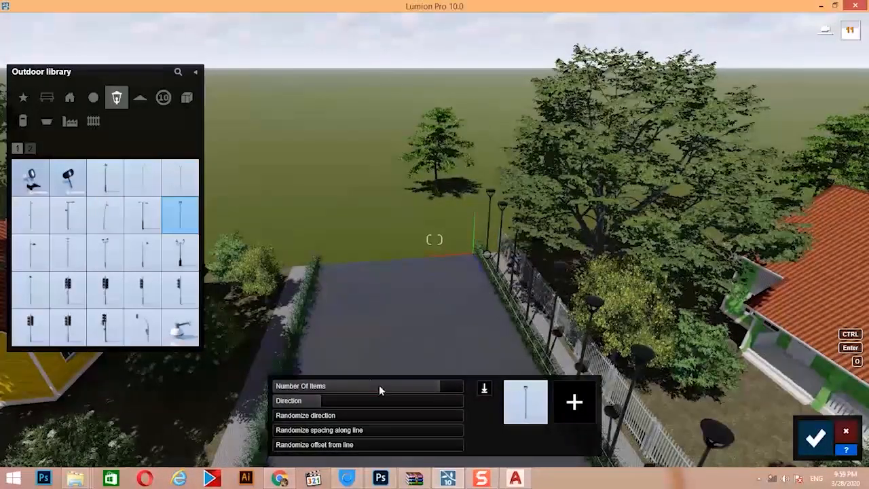
{"action": "left_click", "coordinate": [359, 385]}
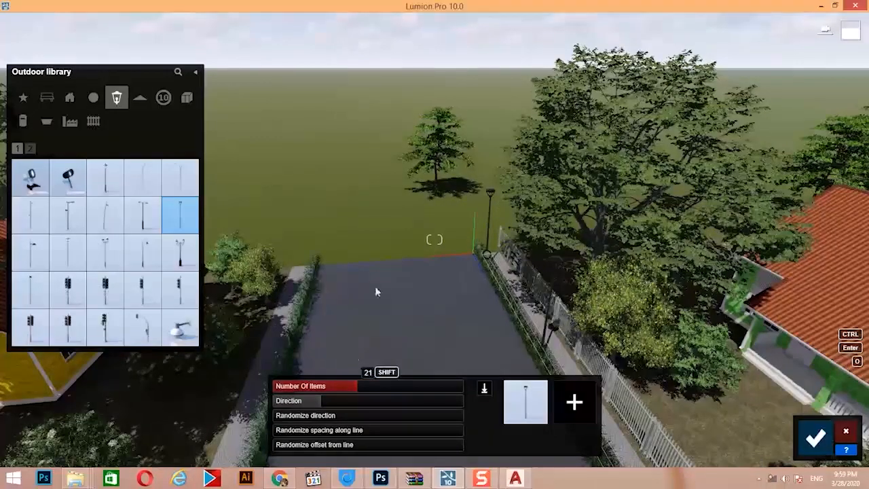
{"action": "right_click_drag", "start_coordinate": [375, 287], "coordinate": [740, 269]}
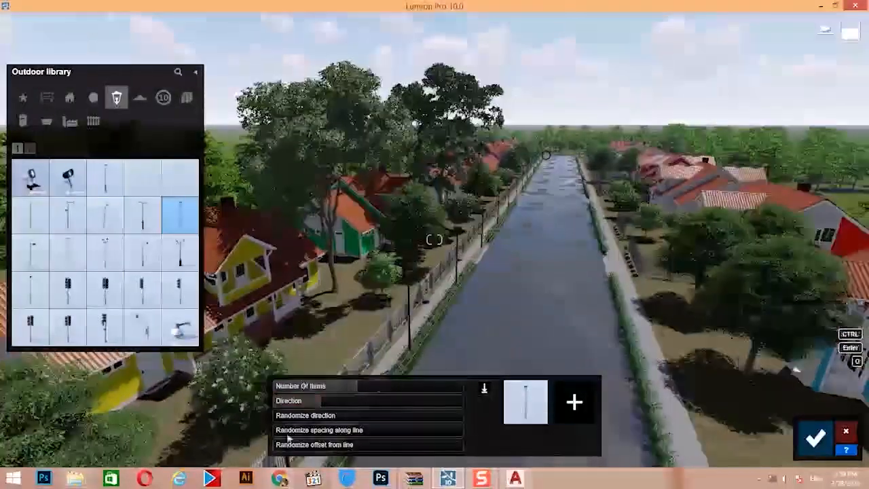
{"action": "left_click", "coordinate": [348, 387]}
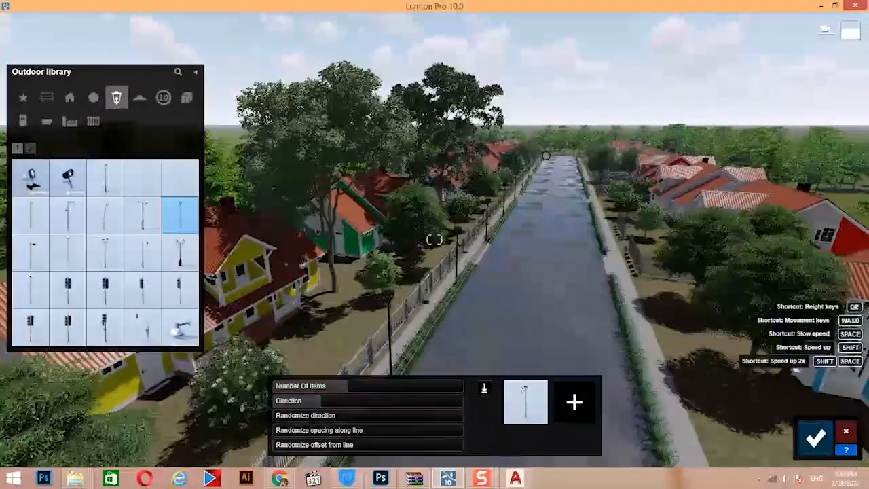
{"action": "key", "text": "e"}
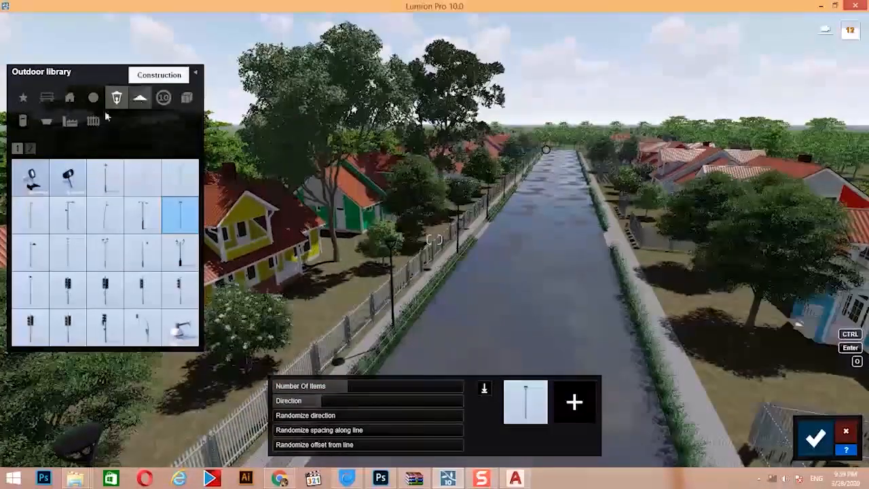
Add Trashcan 002 from the outdoor library's waste objects to the street lamp line, adjust the number of items and confirm the line.
{"action": "left_click", "coordinate": [24, 122]}
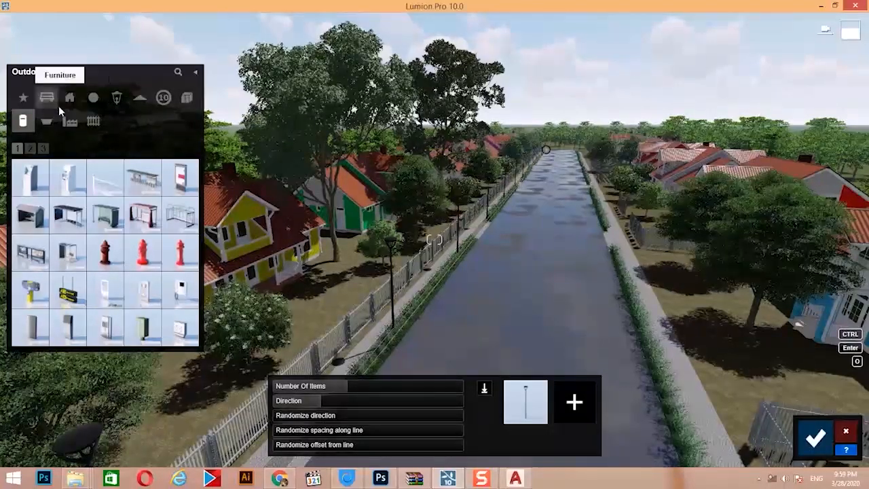
{"action": "left_click", "coordinate": [47, 122]}
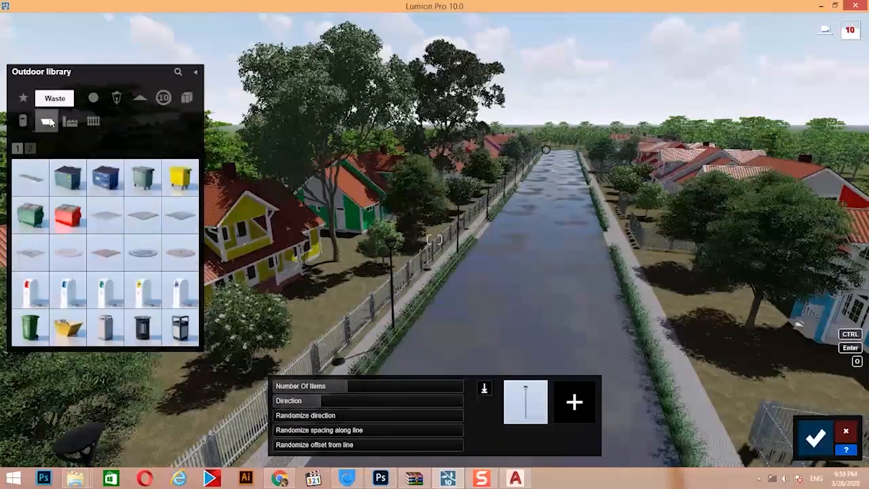
{"action": "mouse_move", "coordinate": [58, 166]}
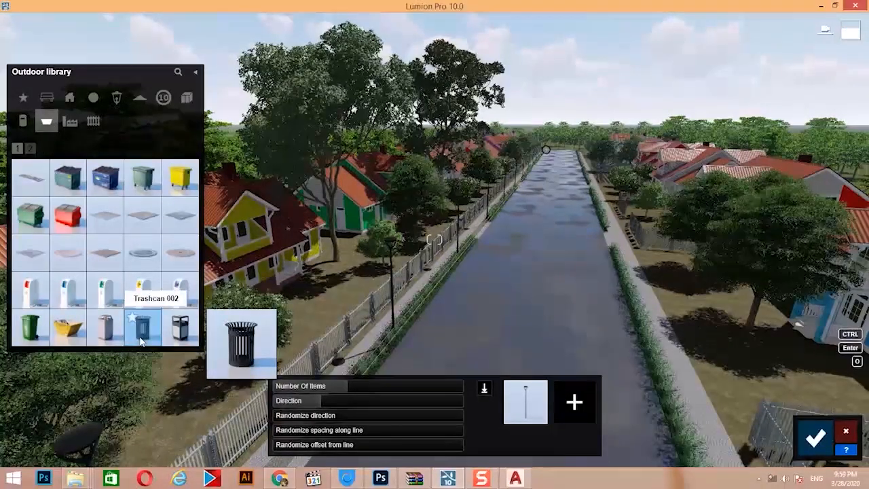
{"action": "left_click", "coordinate": [575, 402]}
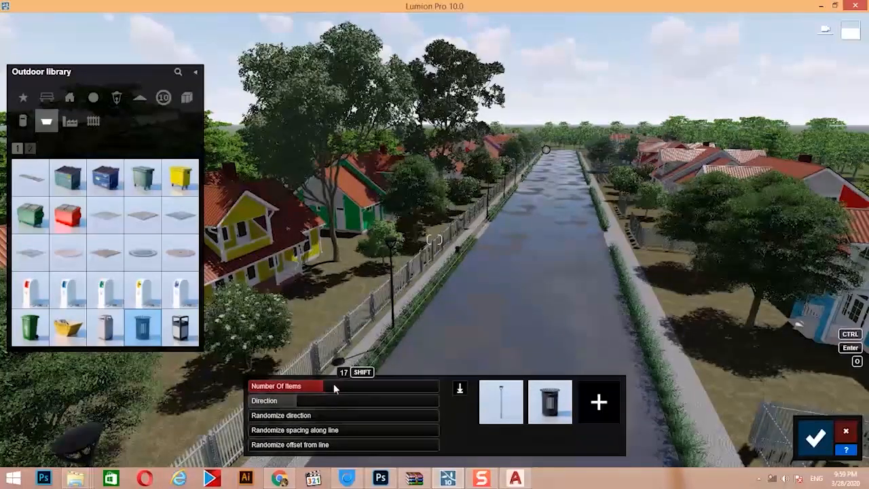
{"action": "left_click_drag", "start_coordinate": [334, 385], "coordinate": [338, 385]}
{"action": "key", "text": "s"}
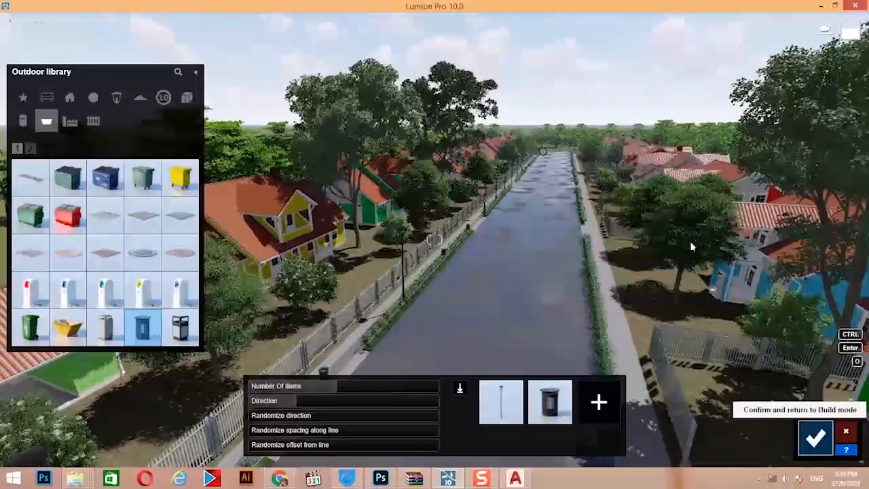
{"action": "left_click", "coordinate": [815, 438]}
Select the street lamps and trash cans along the fenced sidewalk as a group and shift them about 0.8 m.
{"action": "right_click_drag", "start_coordinate": [621, 285], "coordinate": [571, 270]}
{"action": "key", "text": "s"}
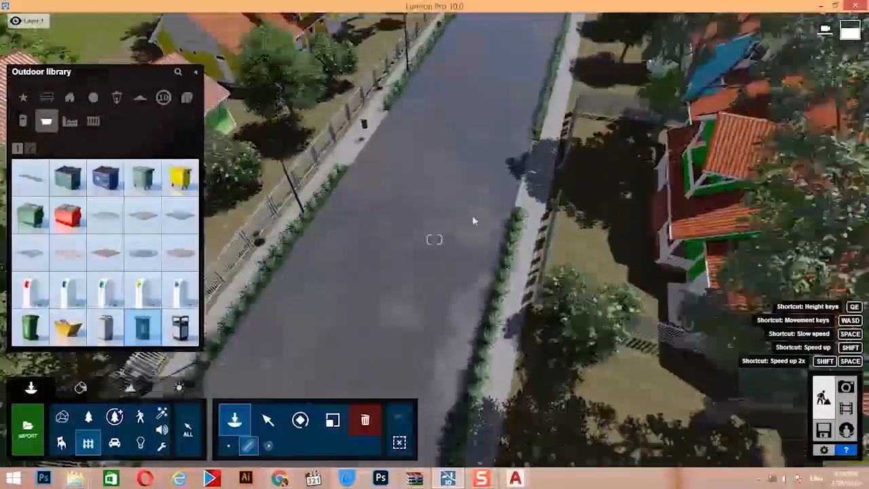
{"action": "mouse_move", "coordinate": [473, 220]}
{"action": "right_mouse_down"}
{"action": "mouse_move", "coordinate": [353, 250]}
{"action": "mouse_move", "coordinate": [468, 216]}
{"action": "right_mouse_up"}
{"action": "key", "text": "w"}
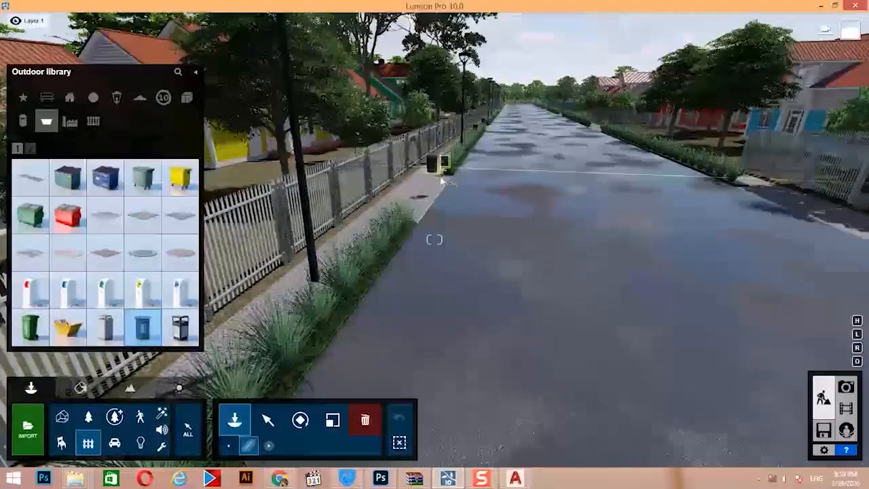
{"action": "right_click_drag", "start_coordinate": [354, 301], "coordinate": [537, 189]}
{"action": "key", "text": "w"}
{"action": "key", "text": "w"}
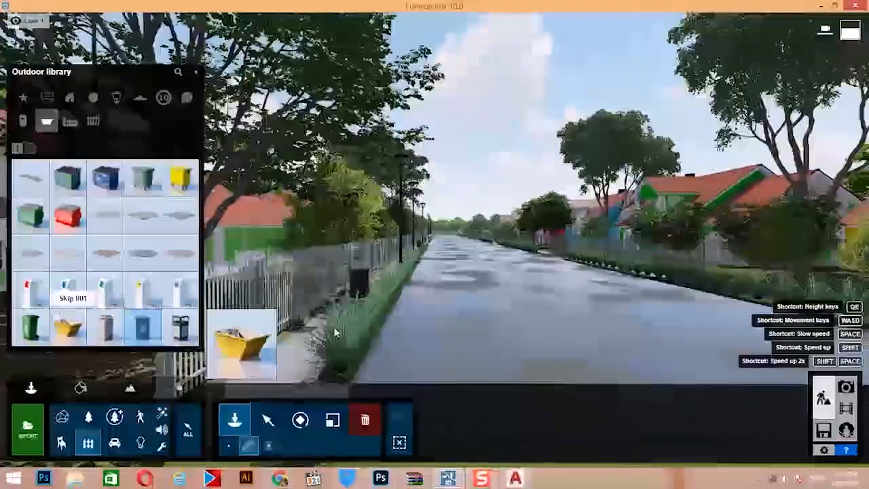
{"action": "key", "text": "a"}
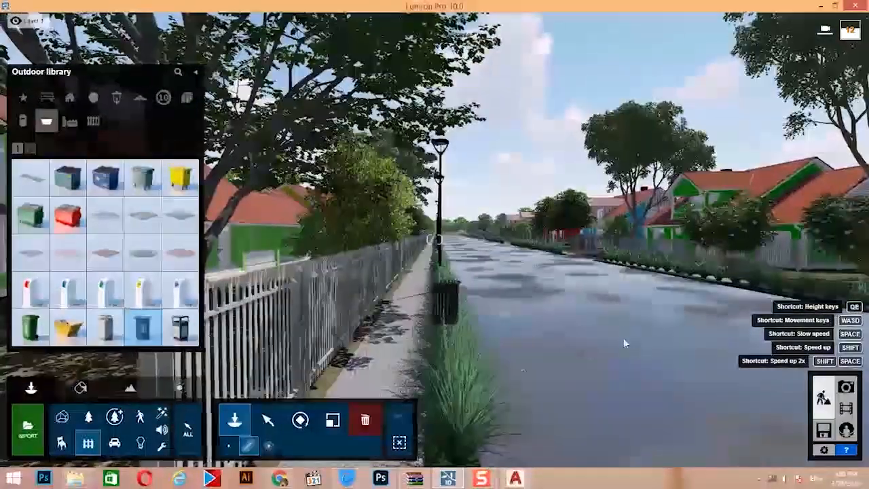
{"action": "left_click", "coordinate": [398, 396]}
{"action": "left_click", "coordinate": [270, 419]}
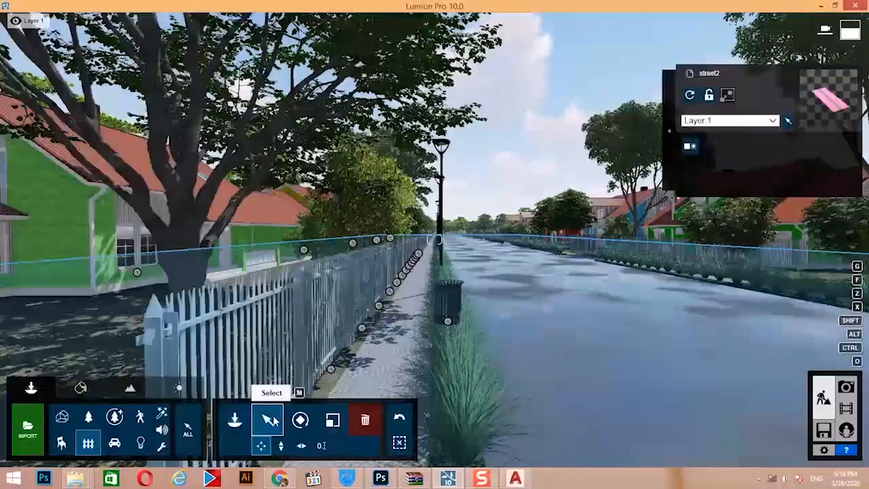
{"action": "key", "text": "w"}
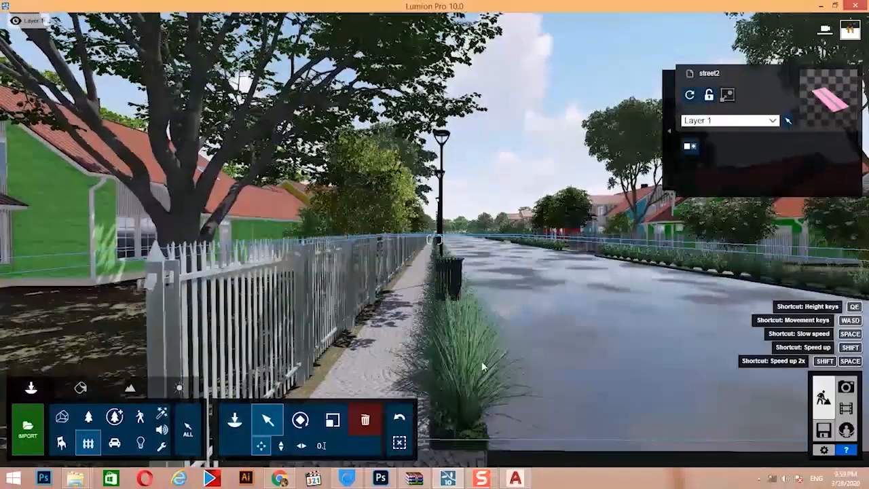
{"action": "key", "text": "w"}
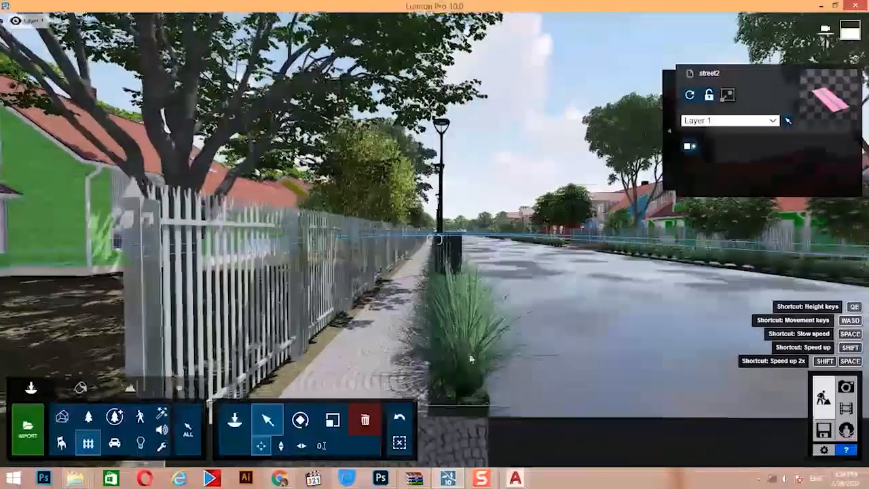
{"action": "left_click_drag", "start_coordinate": [483, 181], "coordinate": [450, 286], "text": "ctrl"}
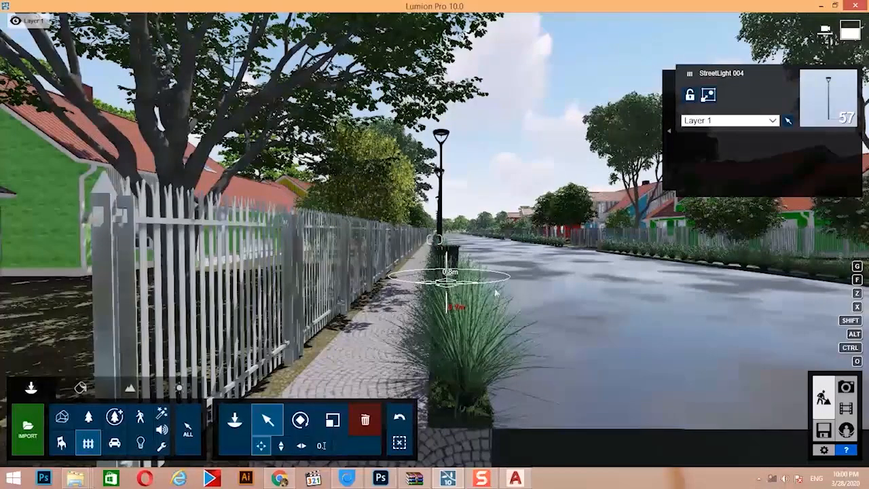
Clear the group selection and move the nearest trash can about 0.6 m off the grass verge onto the sidewalk.
{"action": "key", "text": "w"}
{"action": "key", "text": "q"}
{"action": "right_click_drag", "start_coordinate": [537, 340], "coordinate": [536, 355]}
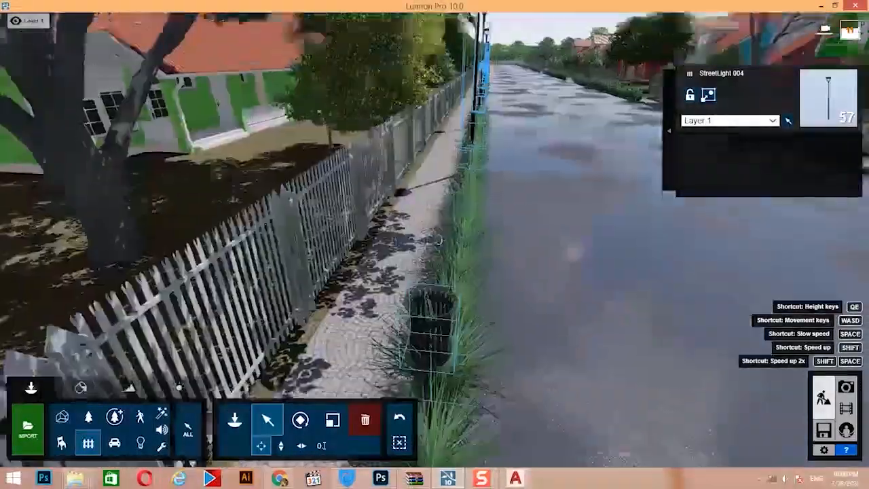
{"action": "left_click", "coordinate": [535, 355]}
{"action": "left_click", "coordinate": [433, 343]}
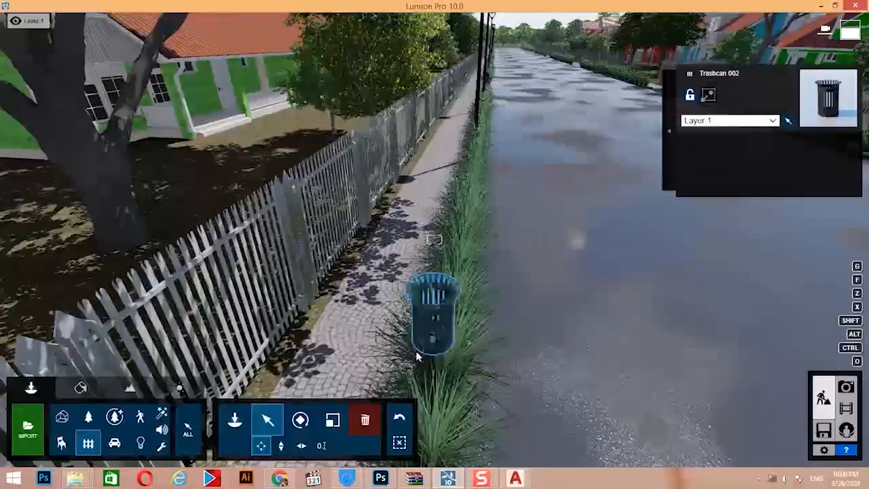
{"action": "left_click_drag", "start_coordinate": [432, 343], "coordinate": [395, 370]}
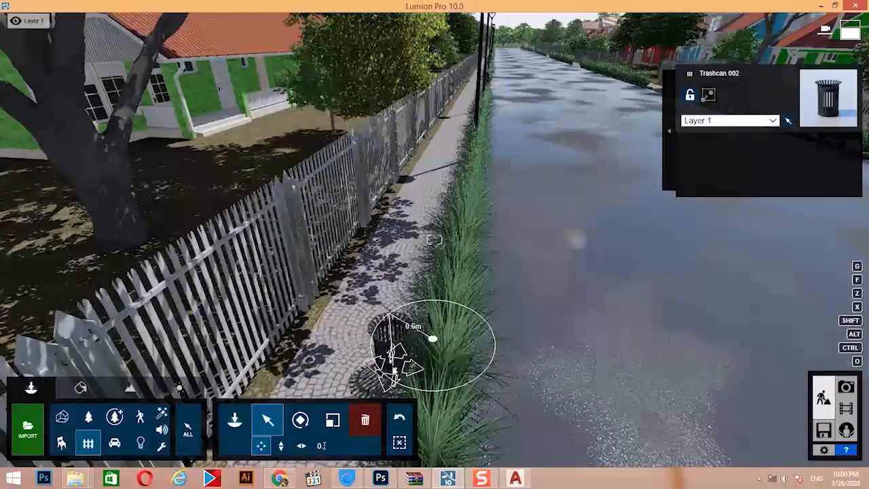
Select the remaining lamps and trash cans farther along the verge together and move them to the edge of the sidewalk paving.
{"action": "key", "text": "w"}
{"action": "key", "text": "q"}
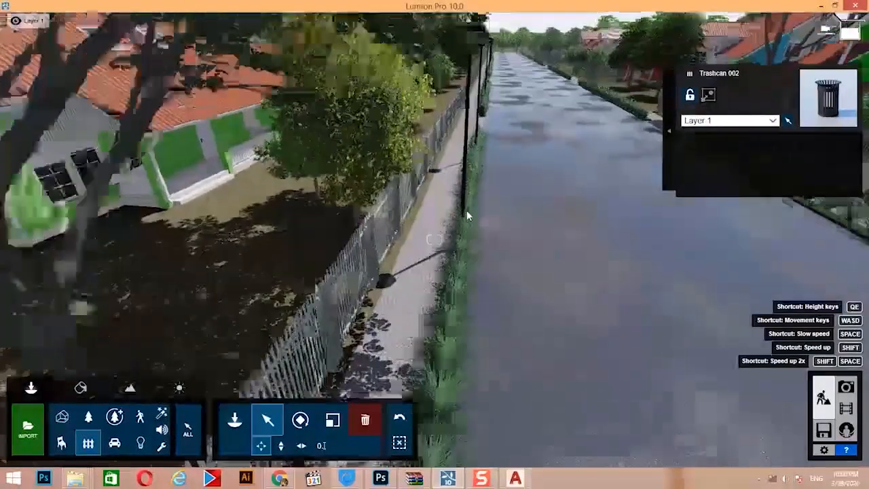
{"action": "key", "text": "w"}
{"action": "right_click_drag", "start_coordinate": [466, 212], "coordinate": [478, 184]}
{"action": "left_click_drag", "start_coordinate": [441, 207], "coordinate": [408, 125], "text": "ctrl"}
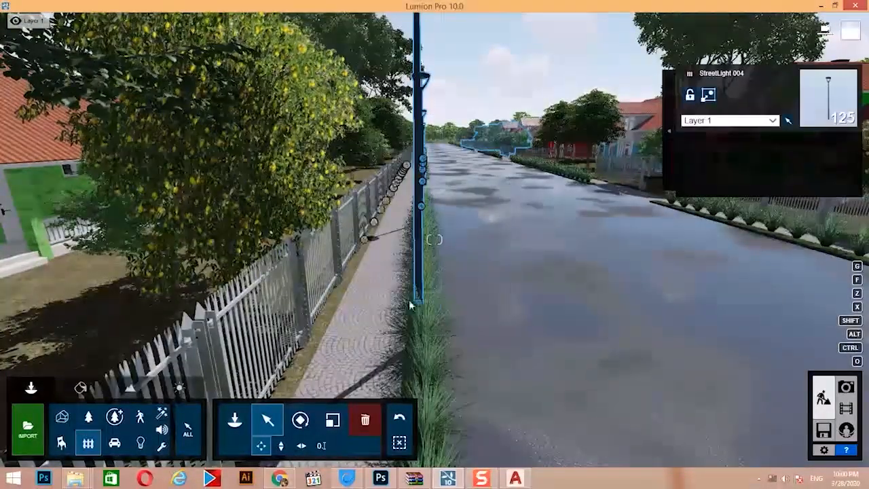
{"action": "key", "text": "s"}
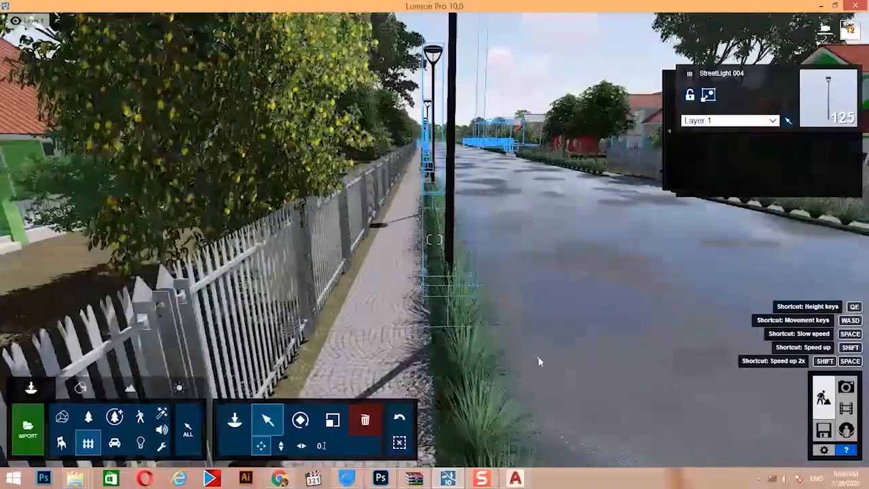
{"action": "left_click", "coordinate": [525, 368]}
{"action": "left_click_drag", "start_coordinate": [521, 375], "coordinate": [421, 142], "text": "ctrl"}
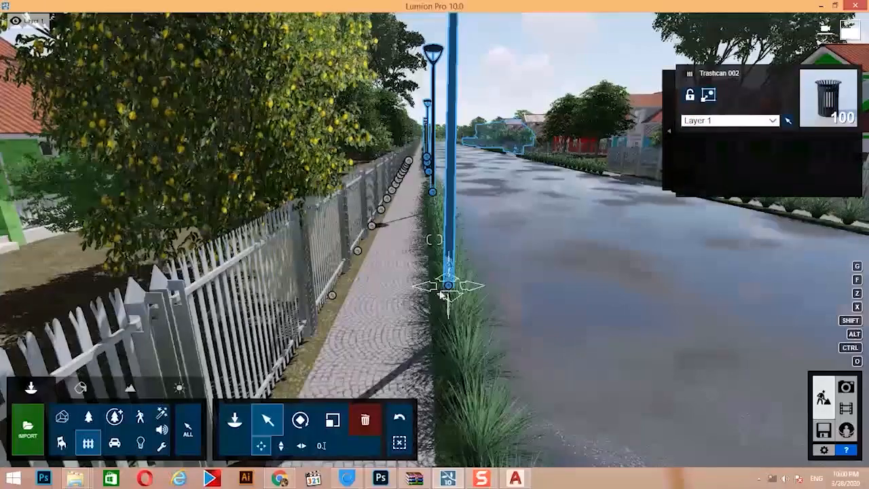
{"action": "left_click_drag", "start_coordinate": [428, 300], "coordinate": [428, 317]}
{"action": "key", "text": "w"}
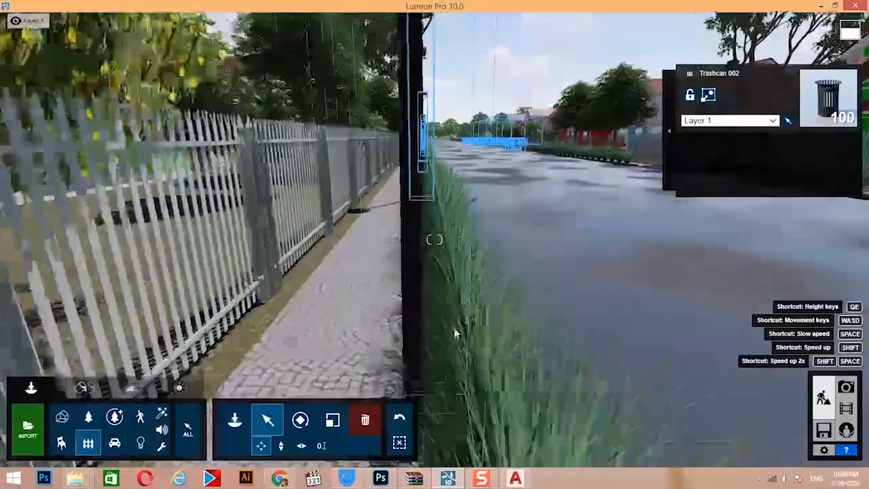
{"action": "key", "text": "e"}
{"action": "key", "text": "a"}
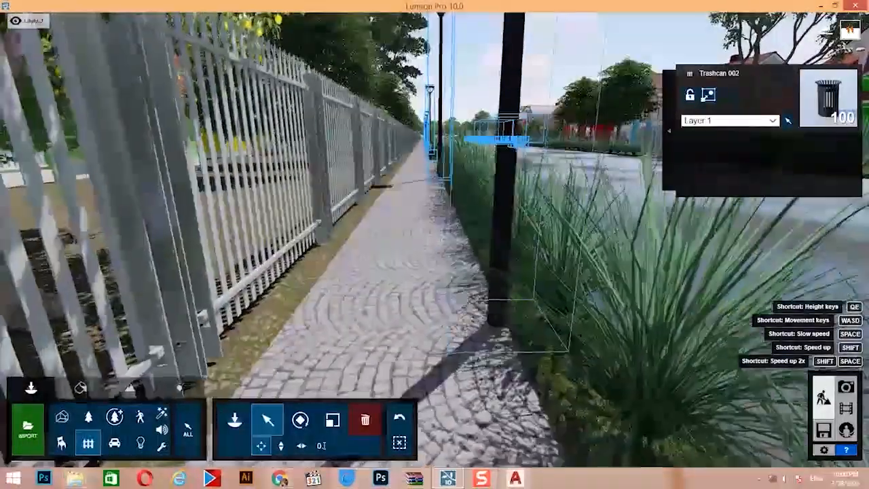
Place a line of Car 004 along the lane beside the yellow house for the street's full length, facing up the street with randomized spacing.
{"action": "right_click_drag", "start_coordinate": [420, 383], "coordinate": [448, 394]}
{"action": "key", "text": "w"}
{"action": "key", "text": "q"}
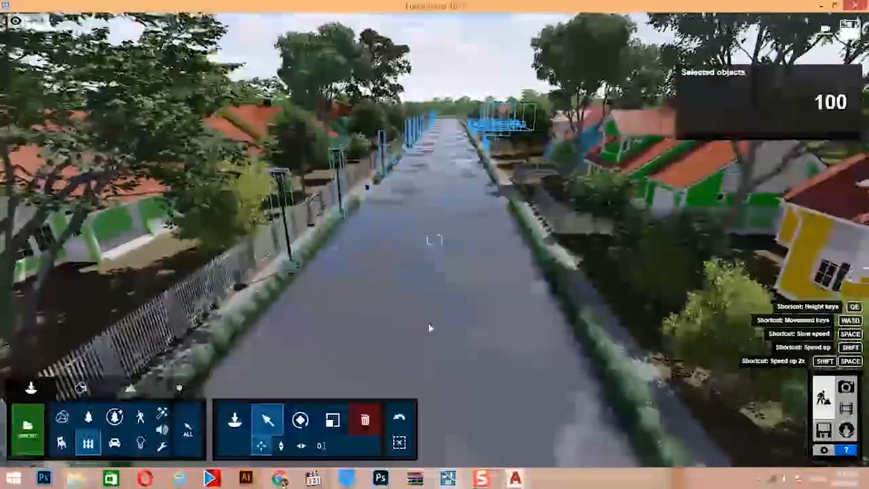
{"action": "left_click", "coordinate": [115, 443]}
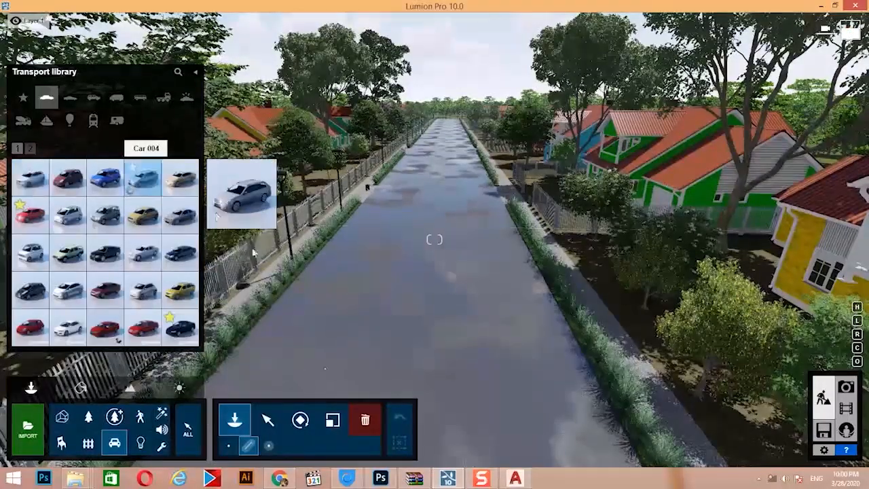
{"action": "left_click", "coordinate": [144, 178]}
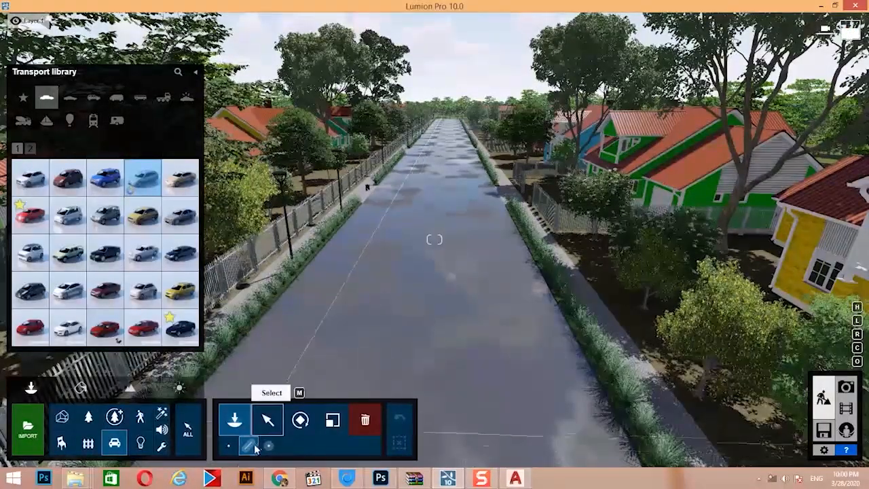
{"action": "left_click", "coordinate": [519, 307]}
{"action": "key", "text": "s"}
{"action": "right_click_drag", "start_coordinate": [519, 307], "coordinate": [495, 289]}
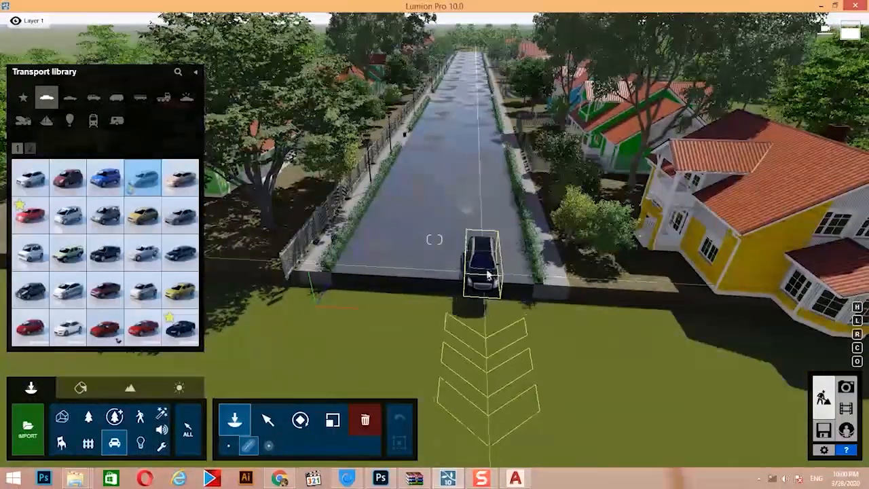
{"action": "left_click", "coordinate": [490, 273]}
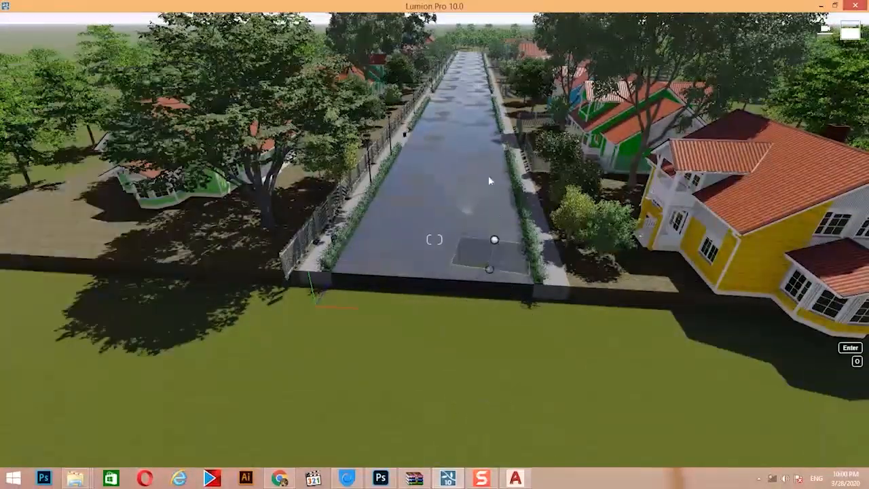
{"action": "left_click", "coordinate": [476, 58]}
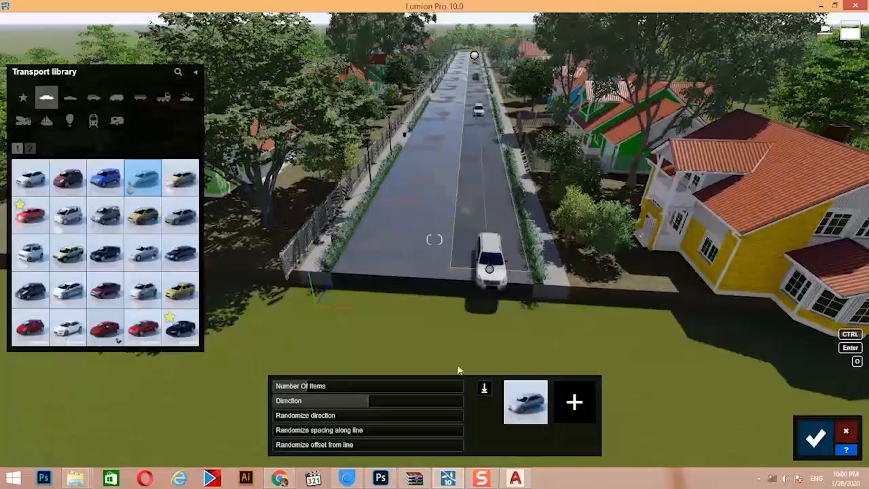
{"action": "left_click_drag", "start_coordinate": [338, 400], "coordinate": [313, 405]}
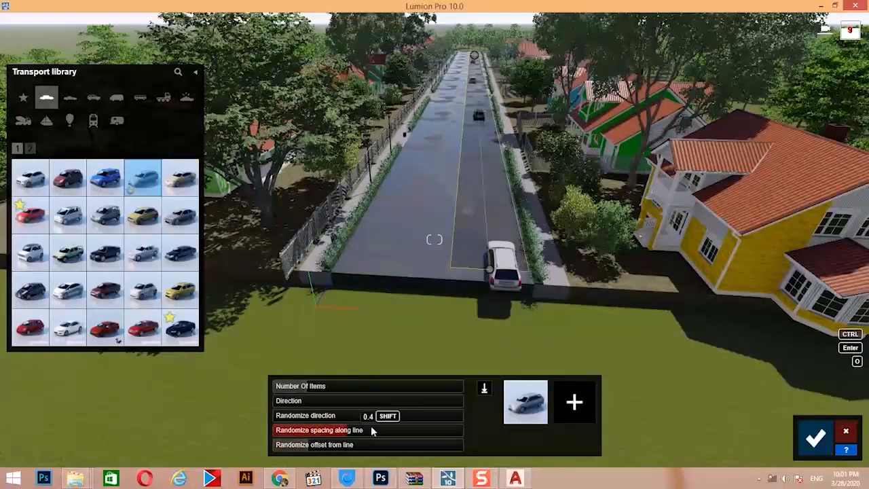
Add a red car and a white car from the transport library to the car line and confirm it.
{"action": "left_click", "coordinate": [143, 328]}
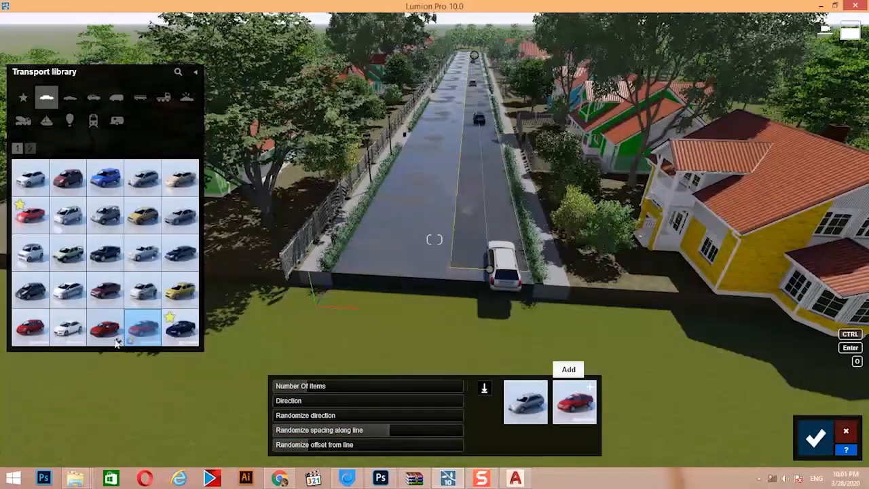
{"action": "left_click", "coordinate": [614, 404]}
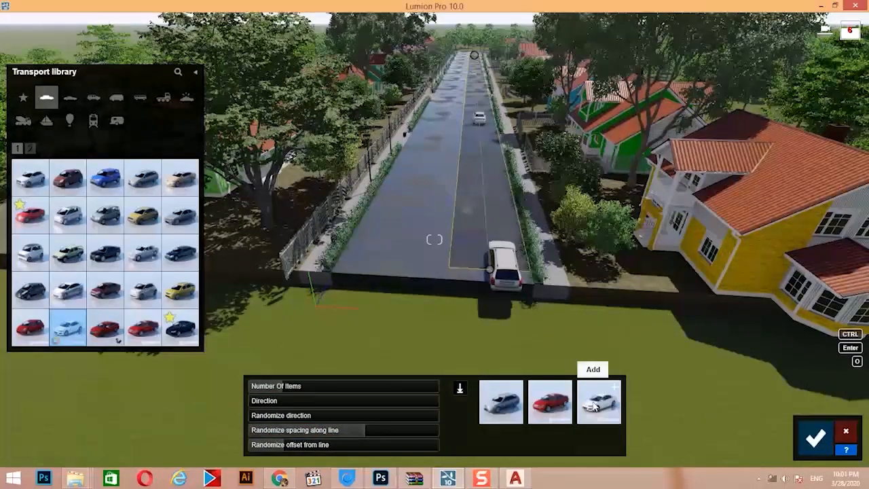
{"action": "left_click", "coordinate": [583, 407]}
{"action": "left_click", "coordinate": [30, 291]}
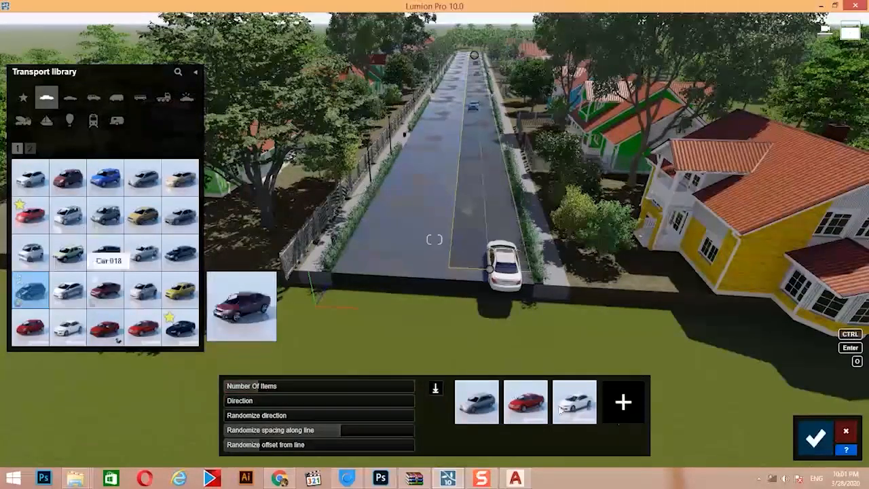
{"action": "left_click", "coordinate": [816, 438]}
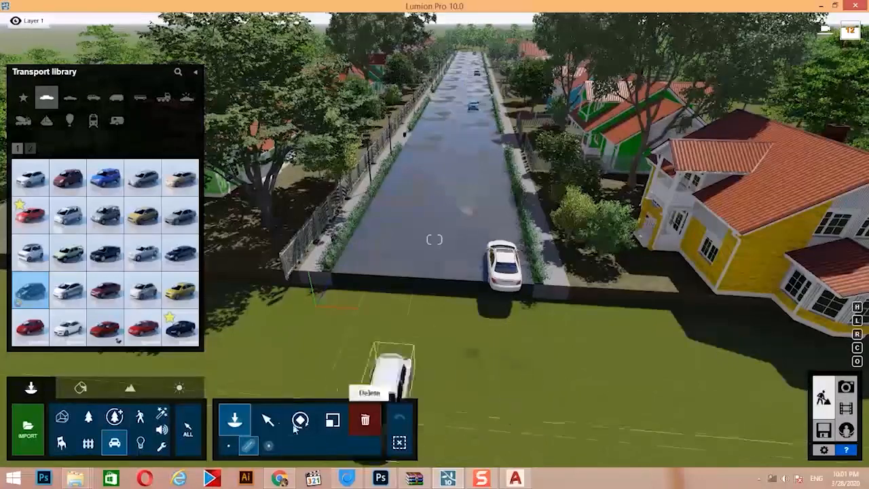
Select the nearest car at the street's open end and recolour it dark red.
{"action": "left_click", "coordinate": [269, 421]}
{"action": "left_click", "coordinate": [501, 270]}
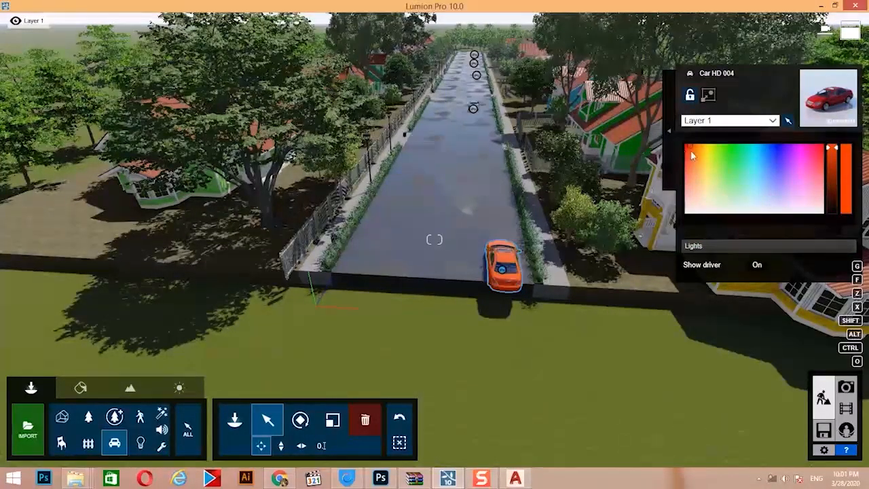
{"action": "left_click", "coordinate": [832, 173]}
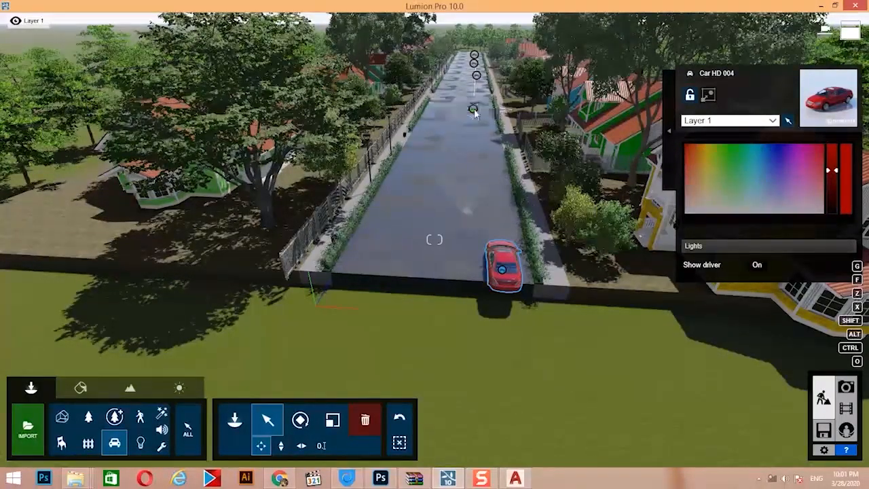
Select the blue Car HD 002 farther up the lane beside the yellow house and darken its body colour.
{"action": "left_click", "coordinate": [475, 110]}
{"action": "left_click", "coordinate": [821, 246]}
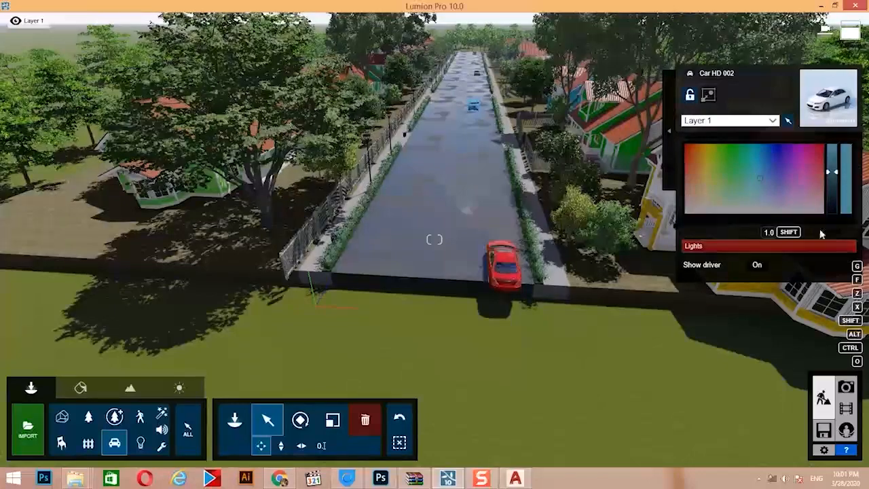
{"action": "left_click", "coordinate": [832, 193]}
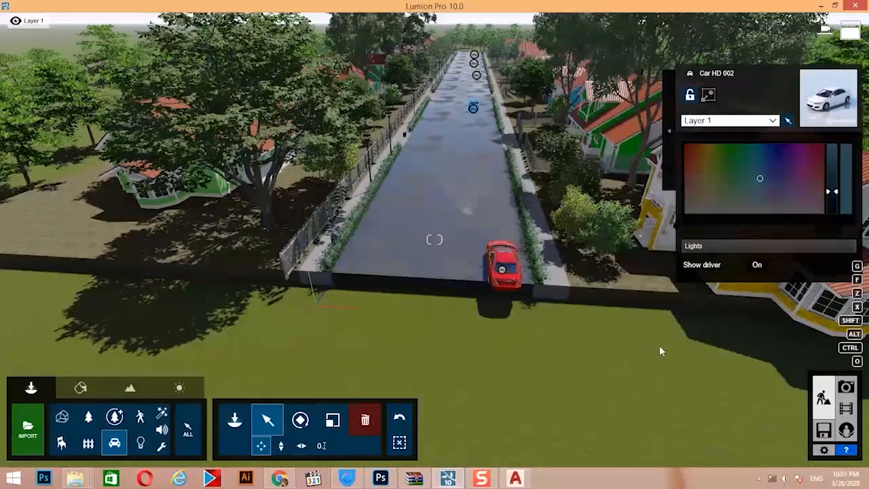
Mass-place a line of mixed cars along the opposite lane for the street's full length, facing the open end, with more items, and confirm.
{"action": "left_click", "coordinate": [235, 422]}
{"action": "left_click", "coordinate": [249, 446]}
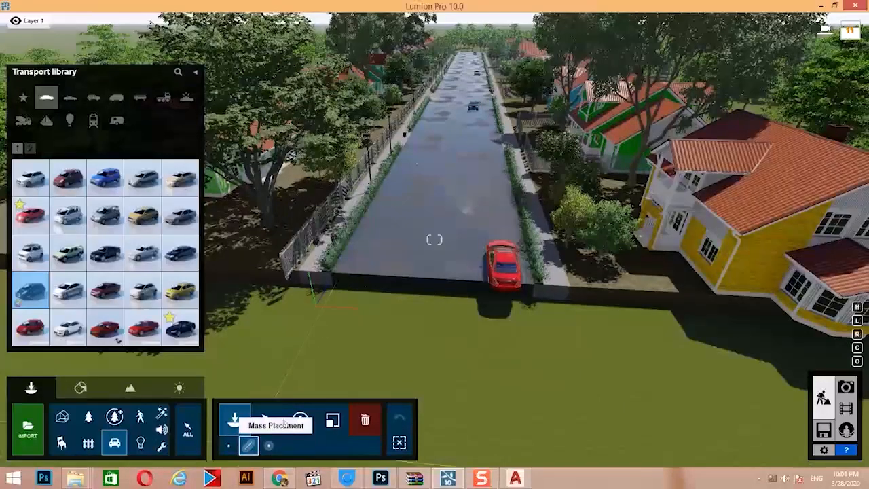
{"action": "left_click", "coordinate": [464, 53]}
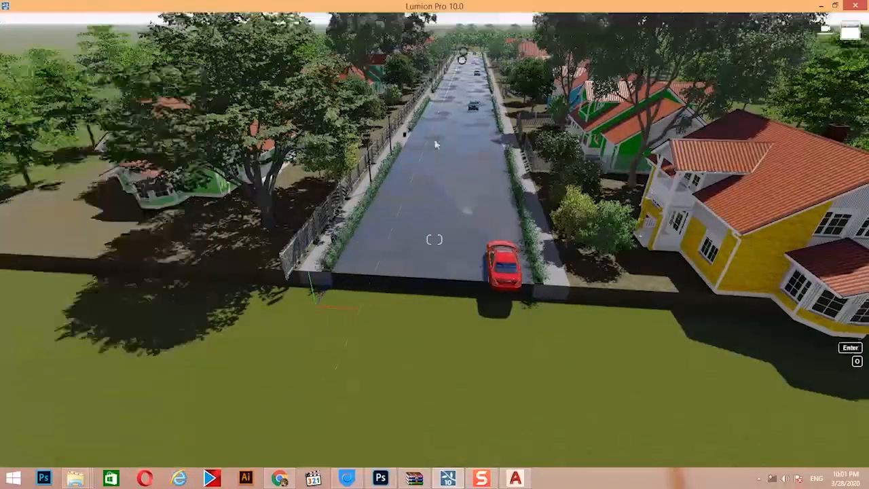
{"action": "left_click", "coordinate": [398, 263]}
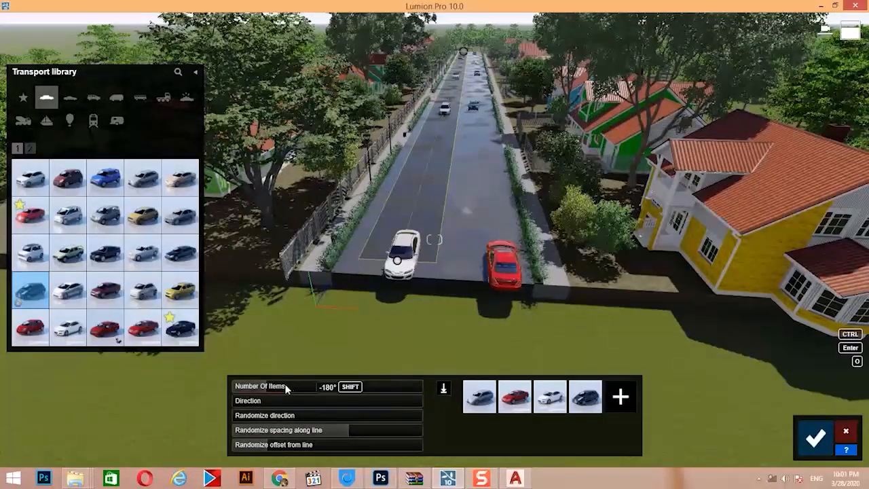
{"action": "left_click_drag", "start_coordinate": [286, 388], "coordinate": [288, 388]}
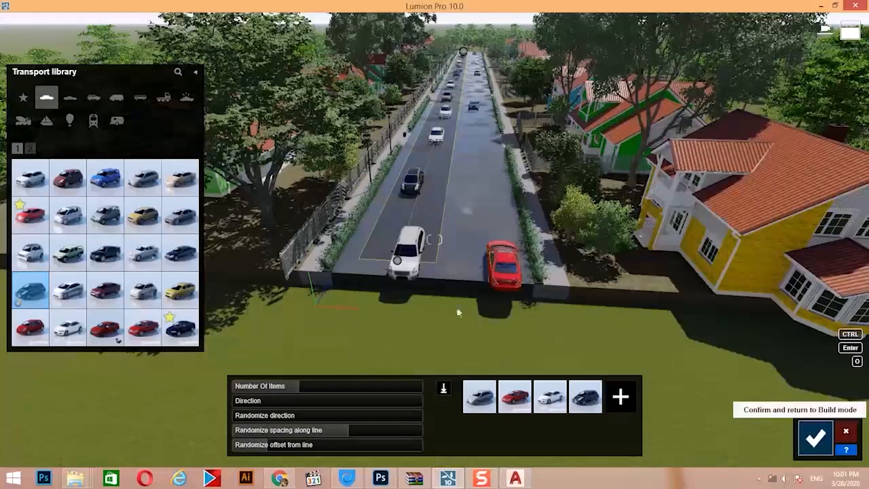
{"action": "left_click", "coordinate": [816, 438]}
Select all the cars in both lanes together and adjust their lights.
{"action": "left_click", "coordinate": [267, 421]}
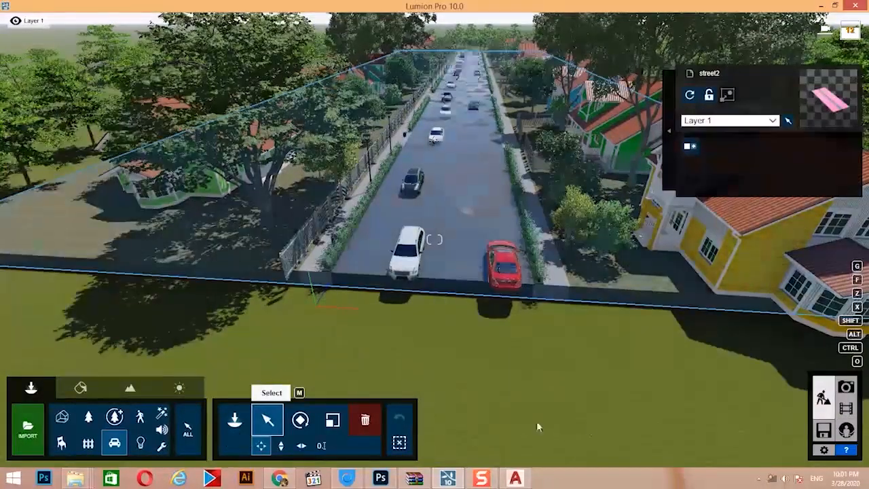
{"action": "left_click", "coordinate": [537, 426]}
{"action": "left_click_drag", "start_coordinate": [622, 440], "coordinate": [622, 441], "text": "ctrl"}
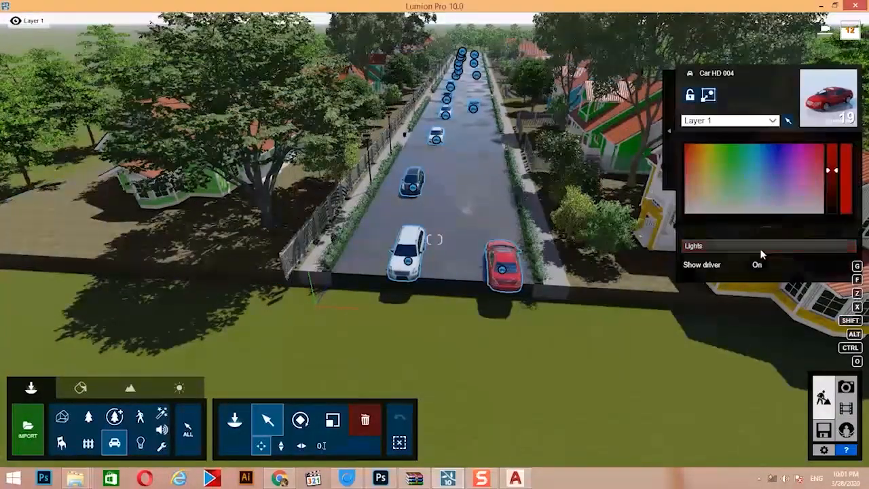
{"action": "left_click", "coordinate": [619, 366]}
Examine the two car lines, their headlights and the sidewalk at eye level along the street.
{"action": "key", "text": "w"}
{"action": "right_click_drag", "start_coordinate": [479, 385], "coordinate": [510, 353]}
{"action": "key", "text": "w"}
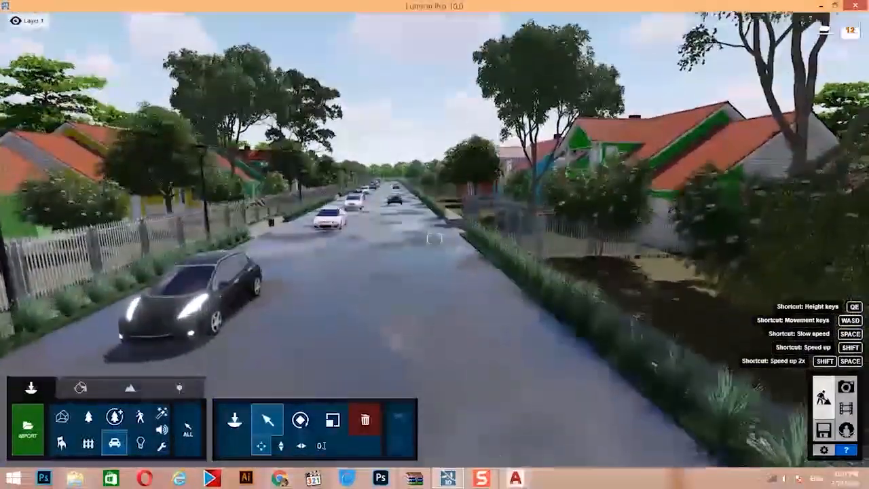
{"action": "key", "text": "s"}
{"action": "key", "text": "e"}
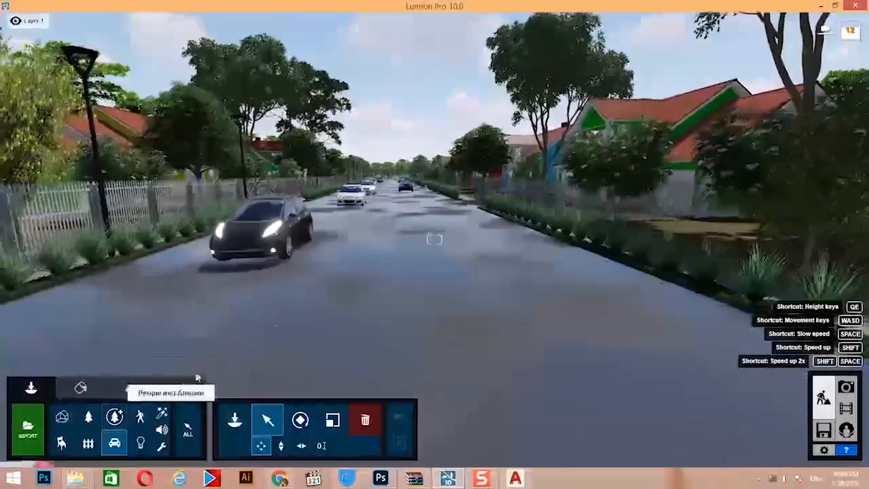
{"action": "key", "text": "s"}
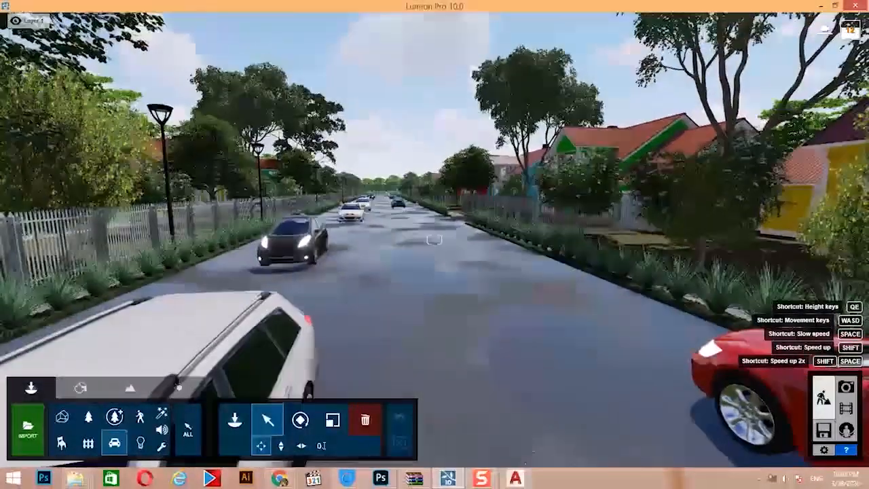
{"action": "key", "text": "w"}
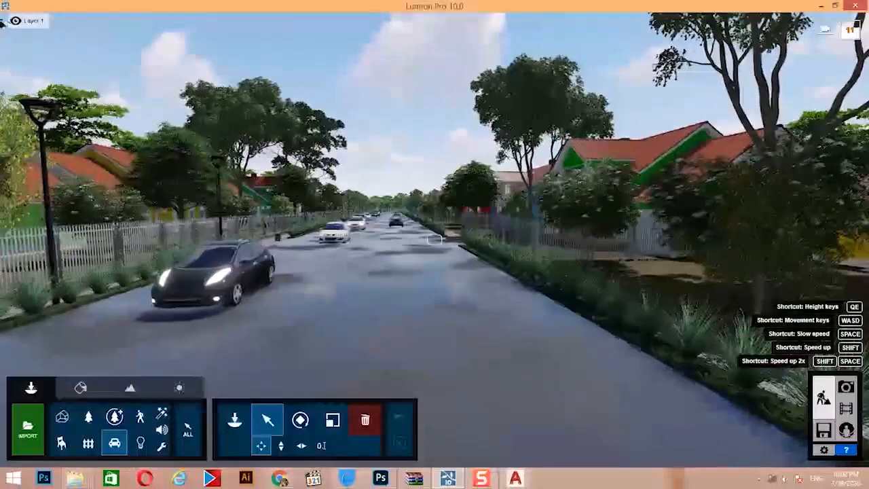
{"action": "key", "text": "d"}
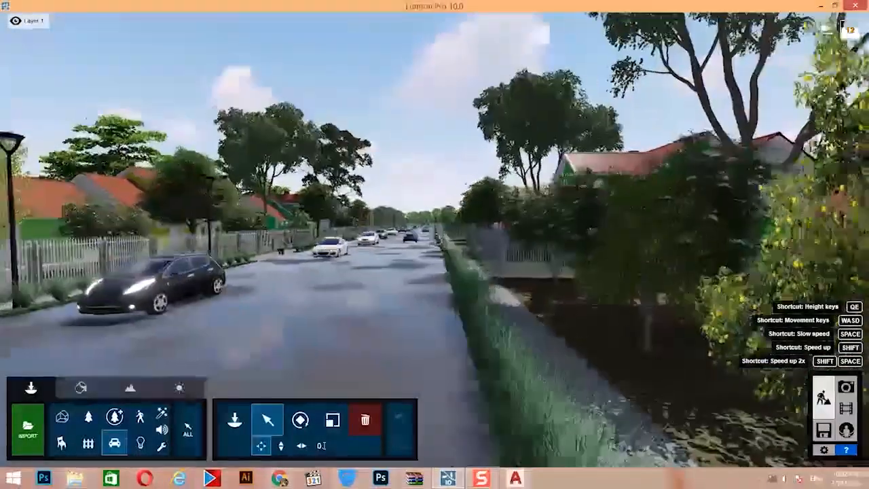
{"action": "key", "text": "d"}
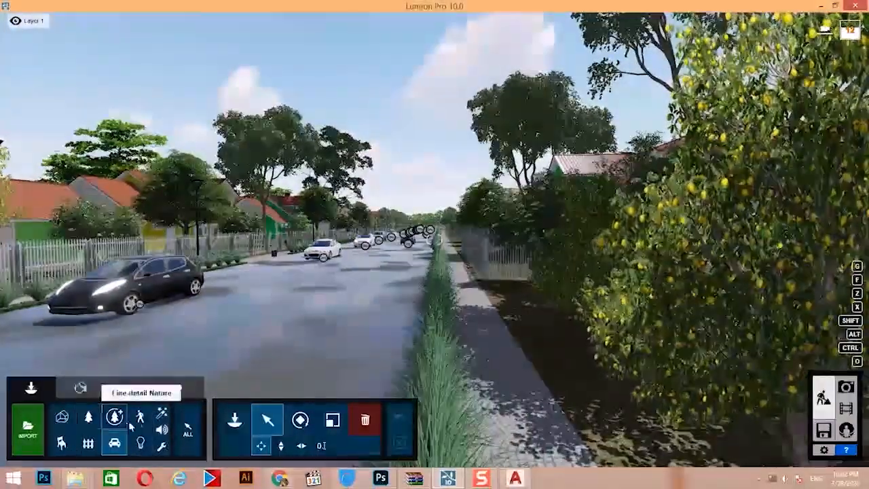
Mass-place the People2D H African 0002 figure in a line along the sidewalk on the yellow house's side for the street's length.
{"action": "left_click", "coordinate": [140, 417]}
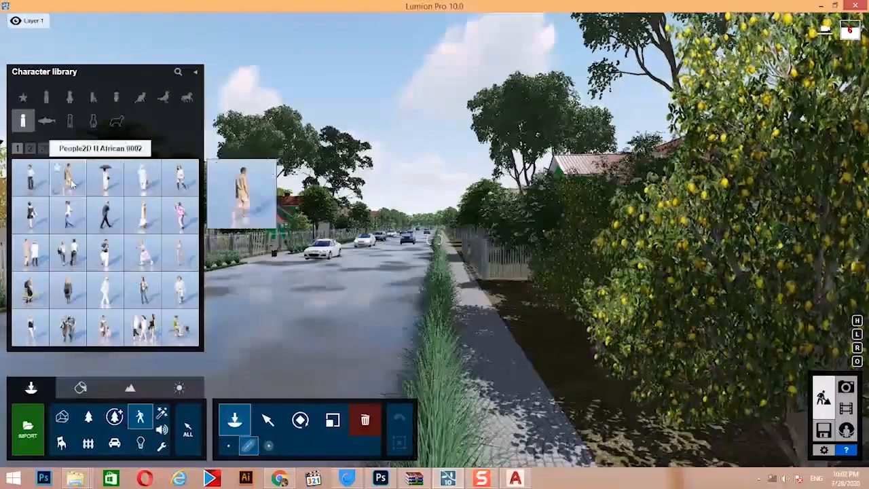
{"action": "left_click", "coordinate": [462, 367]}
{"action": "key", "text": "s"}
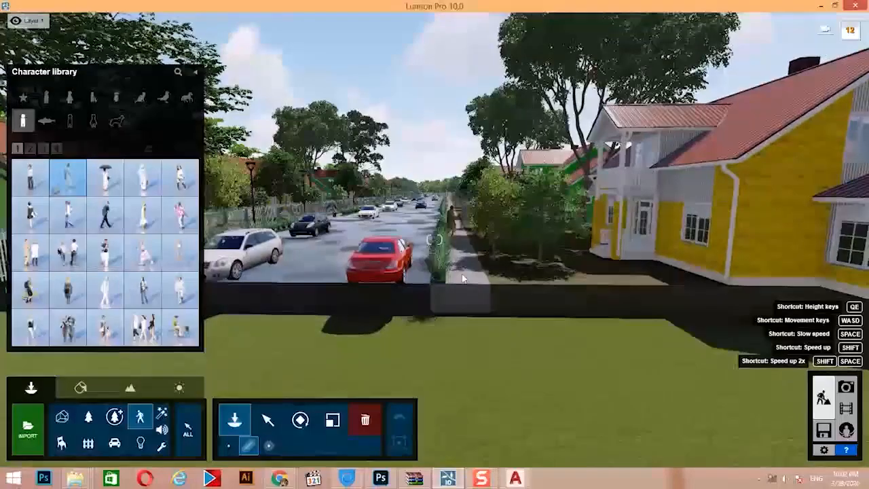
{"action": "right_click_drag", "start_coordinate": [465, 275], "coordinate": [439, 244]}
{"action": "key", "text": "w"}
{"action": "key", "text": "w"}
{"action": "key", "text": "w"}
{"action": "key", "text": "w"}
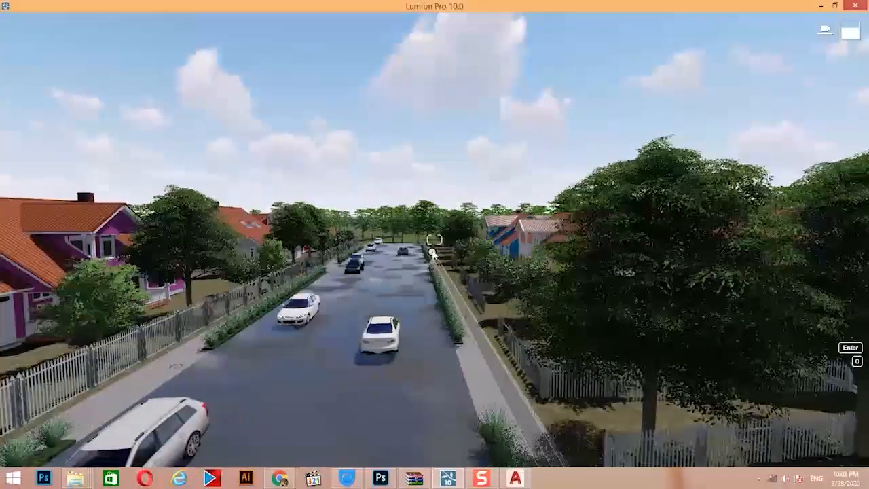
{"action": "left_click", "coordinate": [432, 253]}
{"action": "key", "text": "e"}
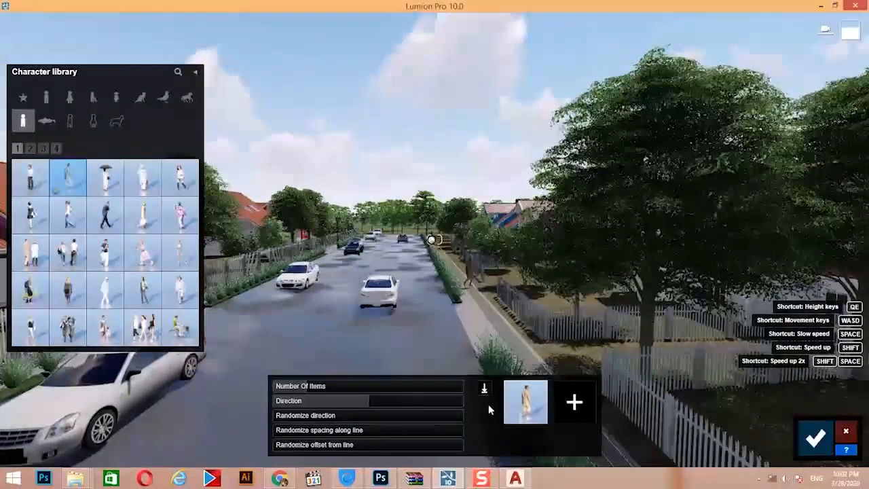
Add People2D H Caucasian 0003, a standing man and two walking couples from the character library to the line of people.
{"action": "mouse_move", "coordinate": [144, 216]}
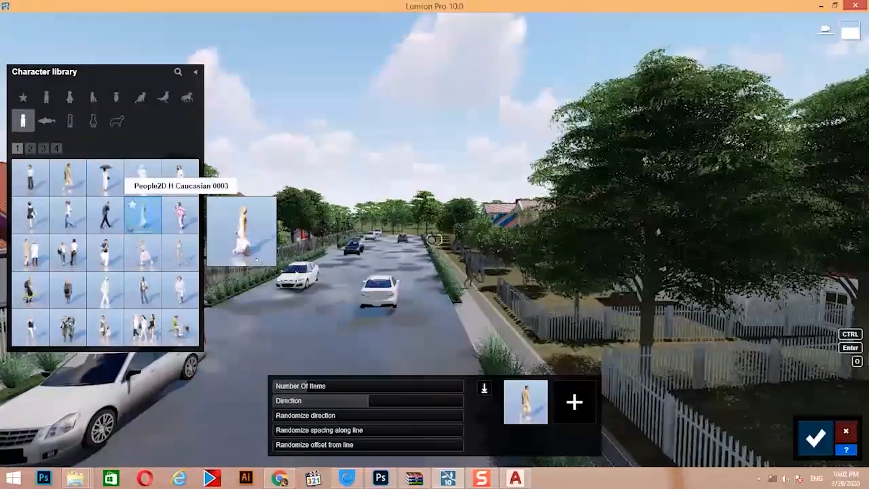
{"action": "left_click", "coordinate": [586, 417]}
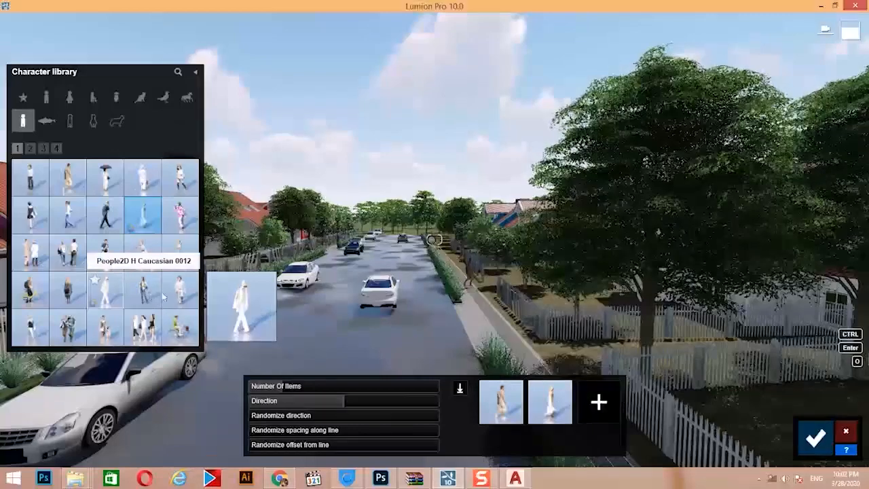
{"action": "left_click", "coordinate": [599, 402]}
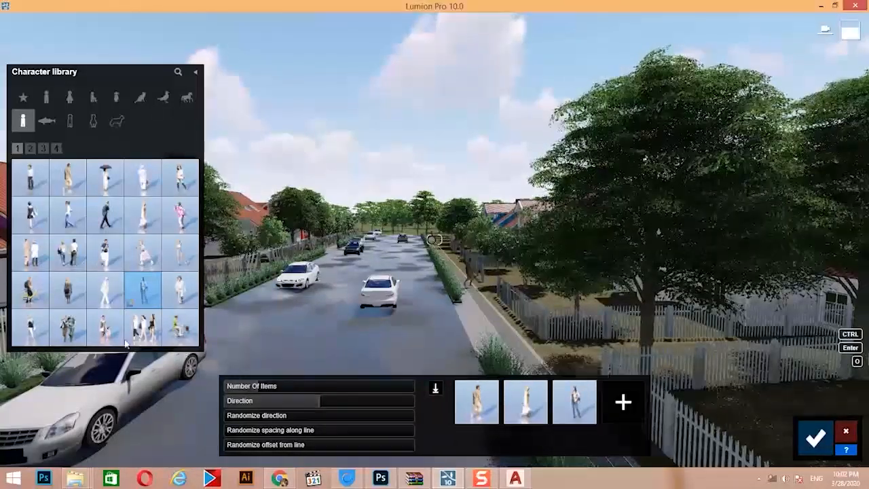
{"action": "left_click", "coordinate": [76, 331]}
{"action": "left_click", "coordinate": [618, 399]}
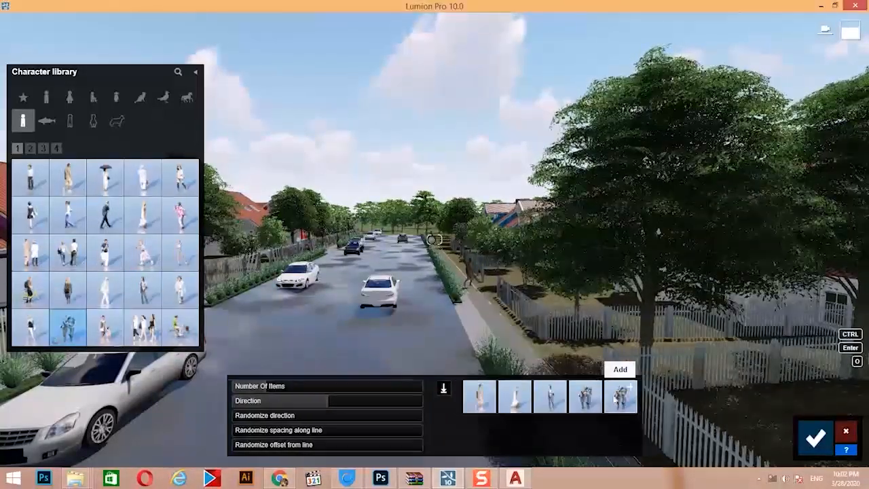
{"action": "left_click", "coordinate": [33, 255]}
{"action": "left_click", "coordinate": [615, 392]}
Increase the number of people along the sidewalk line and confirm the placement.
{"action": "key", "text": "w"}
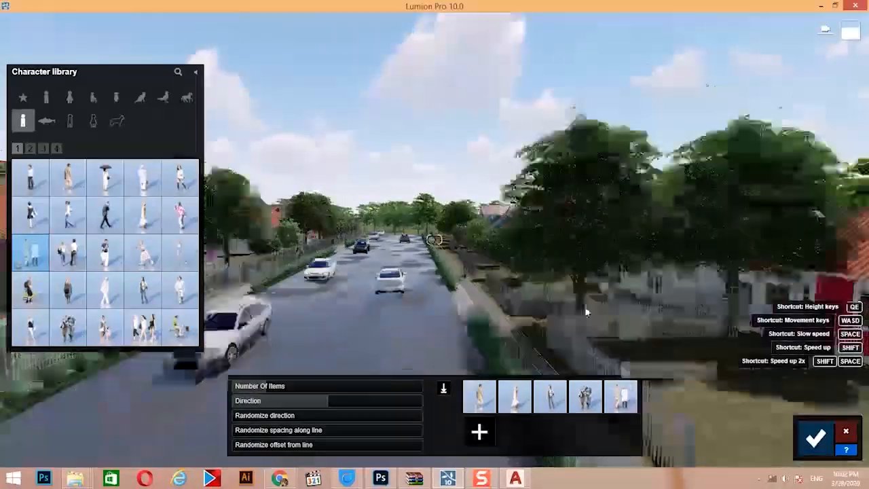
{"action": "key", "text": "s"}
{"action": "key", "text": "e"}
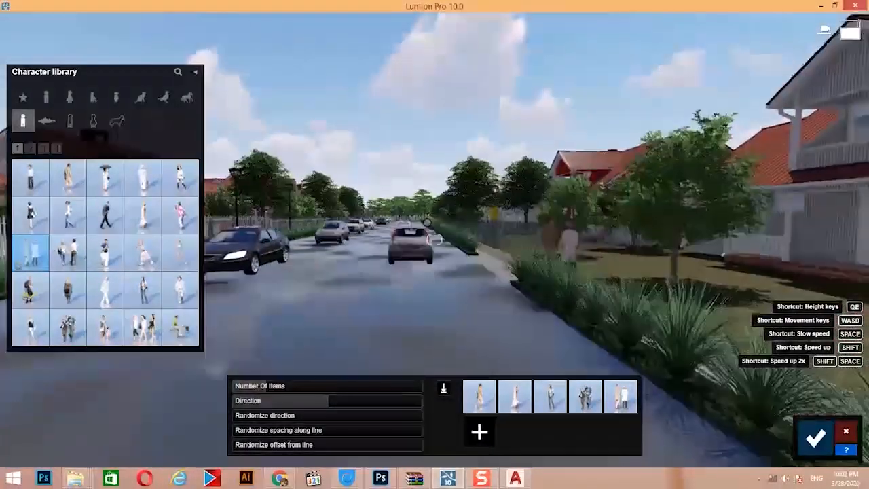
{"action": "key", "text": "s"}
{"action": "key", "text": "s"}
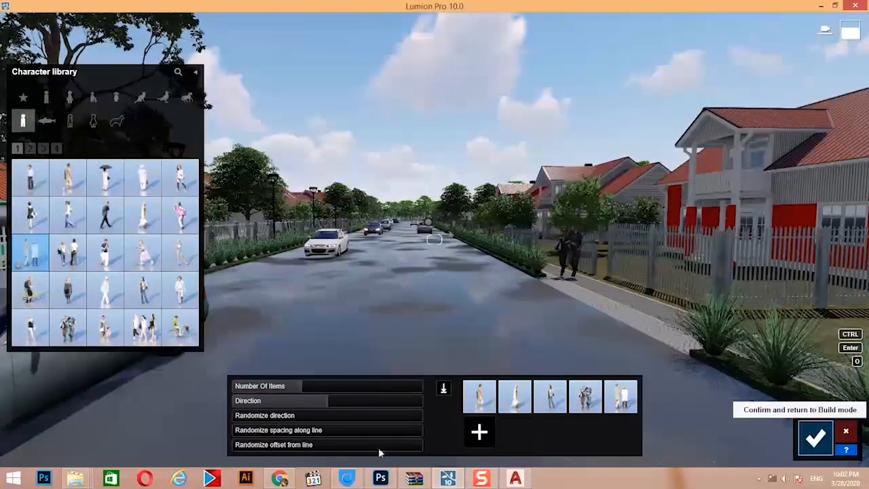
{"action": "key", "text": "Return"}
Select the nearest walking couple on the sidewalk by the red house and shift it slightly across the paving.
{"action": "left_click", "coordinate": [267, 419]}
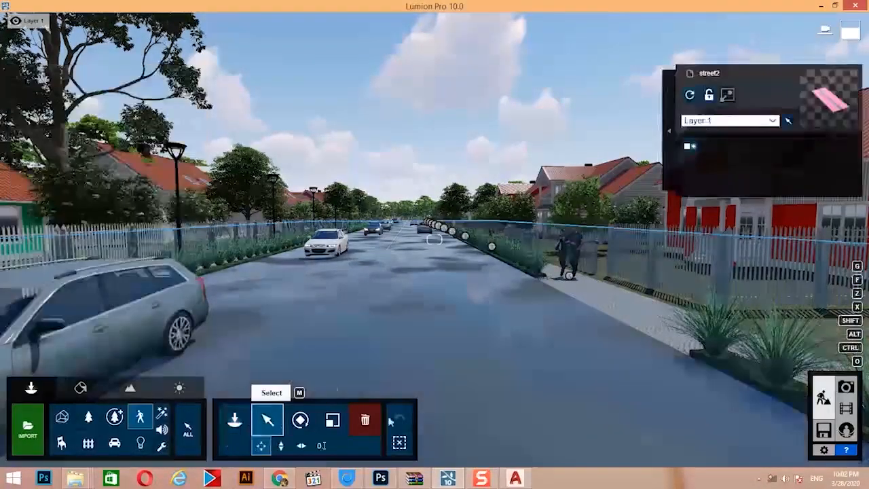
{"action": "left_click", "coordinate": [577, 281]}
{"action": "left_click_drag", "start_coordinate": [575, 282], "coordinate": [573, 281]}
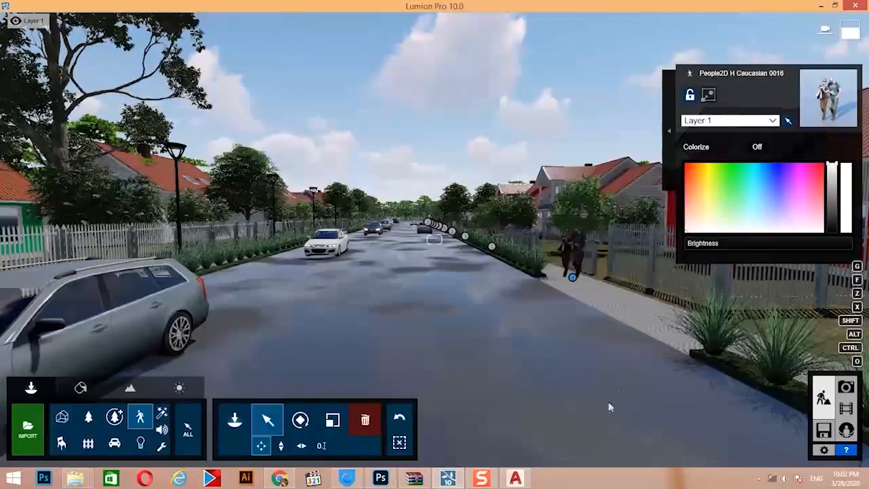
Try the colorize option in red and the brightness setting on the selected walking couple.
{"action": "key", "text": "s"}
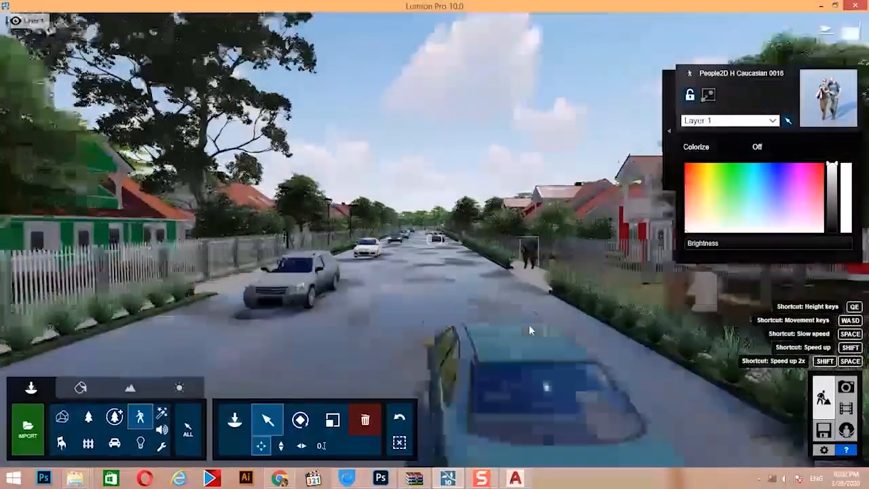
{"action": "key", "text": "s"}
{"action": "key", "text": "w"}
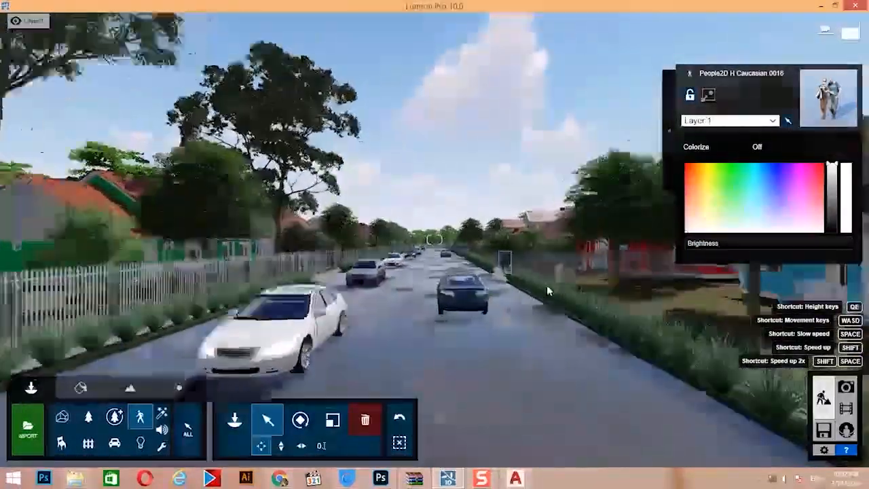
{"action": "right_click_drag", "start_coordinate": [549, 291], "coordinate": [604, 292]}
{"action": "key", "text": "w"}
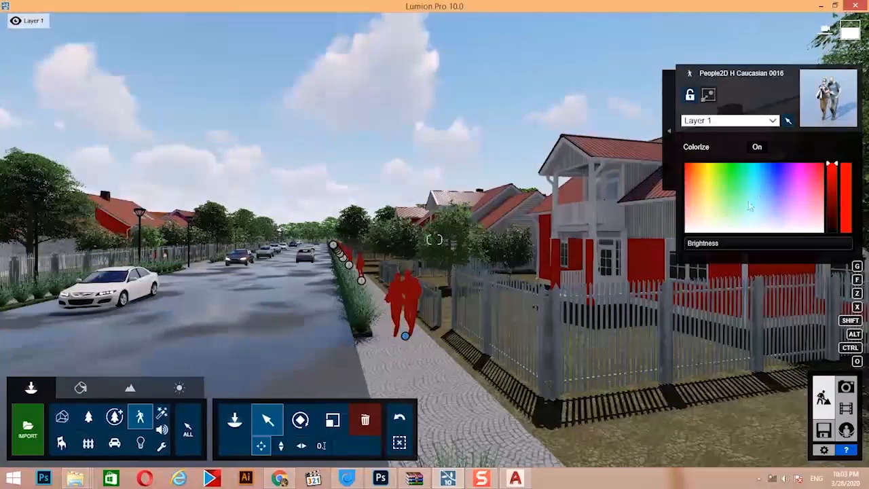
{"action": "left_click_drag", "start_coordinate": [848, 242], "coordinate": [700, 242]}
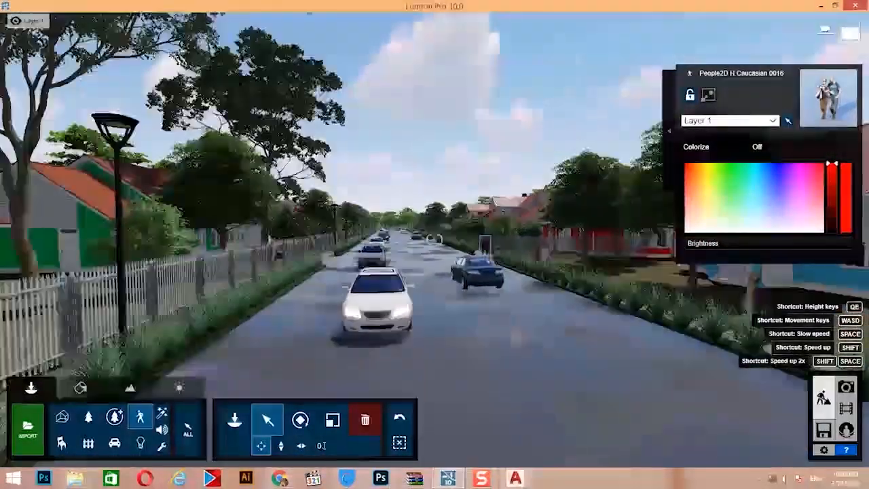
Examine the placed people, cars and trees back along the street toward its open end.
{"action": "key", "text": "s"}
{"action": "right_click_drag", "start_coordinate": [476, 275], "coordinate": [403, 263]}
{"action": "key", "text": "s"}
{"action": "key", "text": "d"}
{"action": "key", "text": "s"}
{"action": "key", "text": "d"}
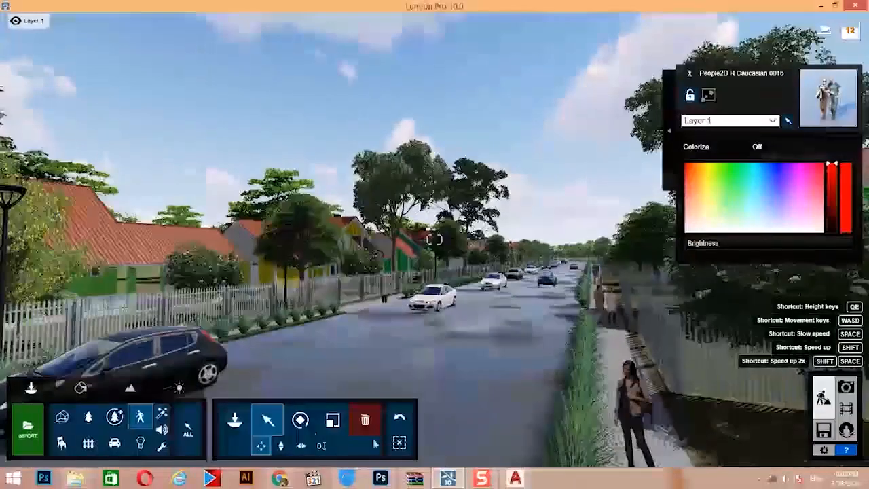
{"action": "key", "text": "s"}
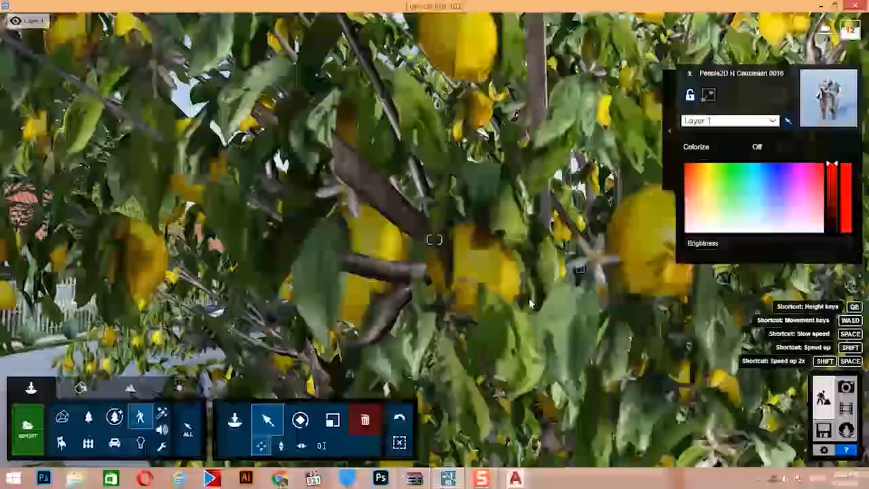
{"action": "key", "text": "a"}
{"action": "key", "text": "s"}
{"action": "key", "text": "s"}
Return to the street's open end, switch to Photo mode and adjust the camera's focal length for the road view.
{"action": "right_click_drag", "start_coordinate": [375, 290], "coordinate": [443, 296]}
{"action": "key", "text": "a"}
{"action": "key", "text": "w"}
{"action": "key", "text": "a"}
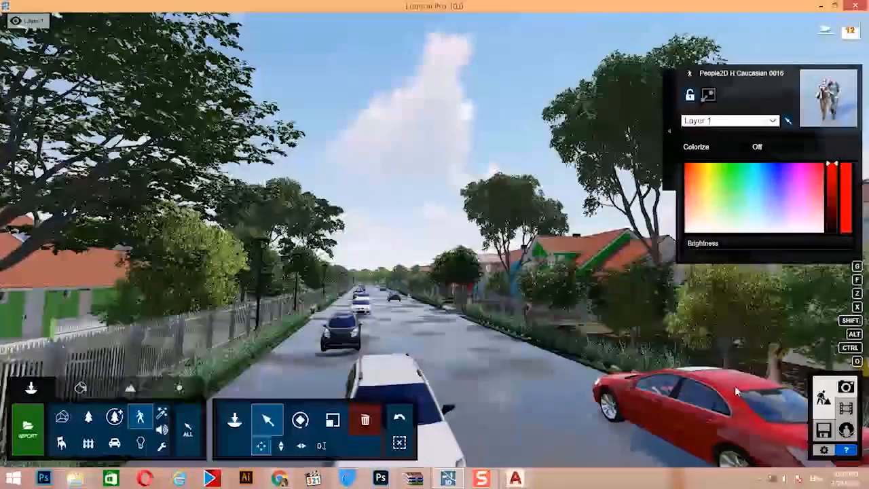
{"action": "left_click", "coordinate": [845, 388]}
{"action": "key", "text": "a"}
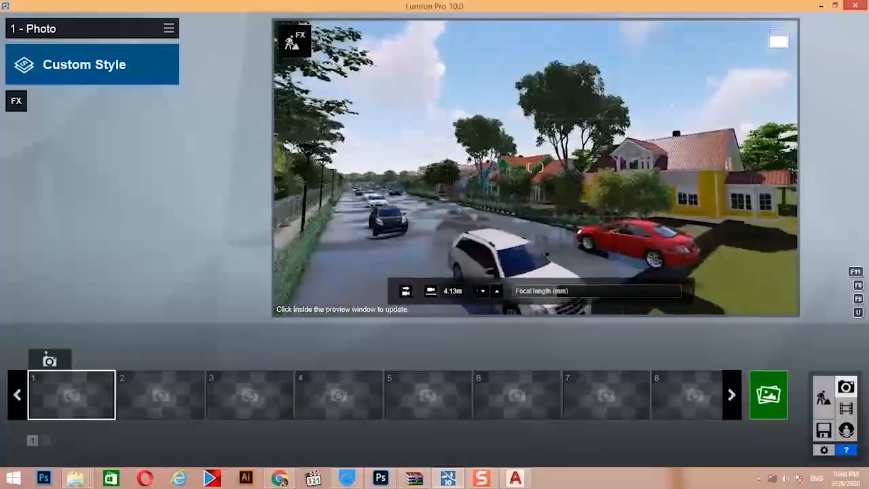
{"action": "right_click_drag", "start_coordinate": [605, 258], "coordinate": [575, 266]}
{"action": "left_click", "coordinate": [574, 292]}
{"action": "left_click_drag", "start_coordinate": [575, 291], "coordinate": [588, 293]}
Reframe the photo view low along the fenced sidewalk, with the grass verge, street lamps and oncoming cars in shot.
{"action": "key", "text": "a"}
{"action": "key", "text": "a"}
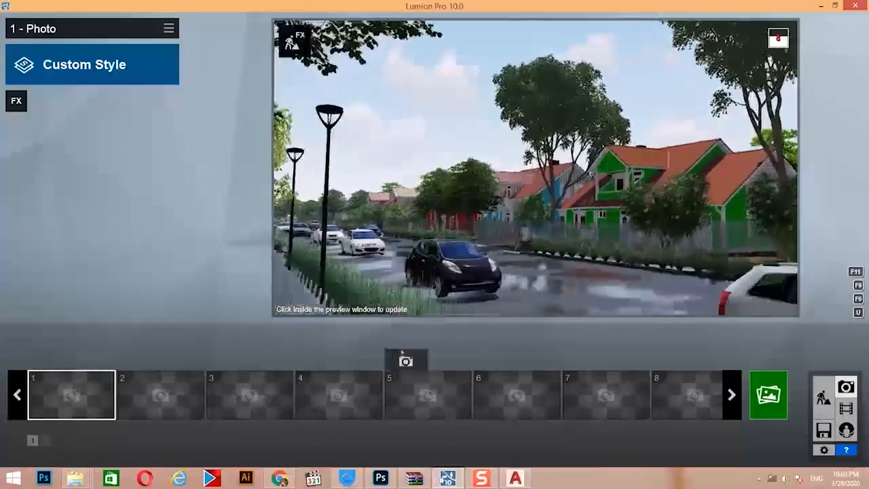
{"action": "key", "text": "s"}
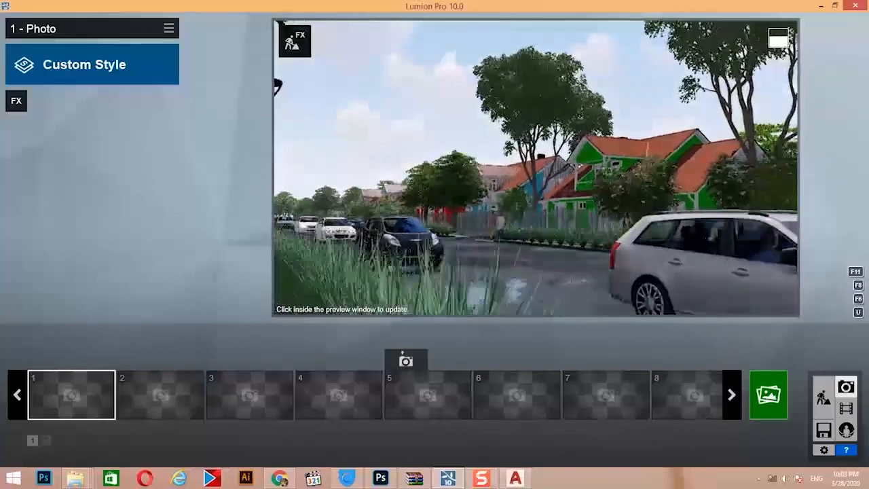
{"action": "right_click_drag", "start_coordinate": [481, 291], "coordinate": [462, 283]}
{"action": "key", "text": "q"}
{"action": "key", "text": "d"}
{"action": "key", "text": "q"}
Apply the Overcast style to the photo and adjust the heading in its Real Skies effect.
{"action": "left_click", "coordinate": [84, 63]}
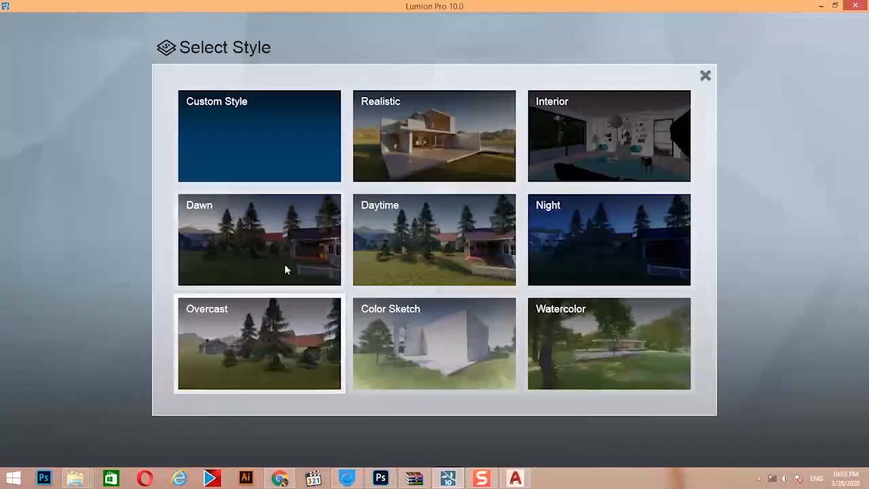
{"action": "left_click", "coordinate": [251, 317]}
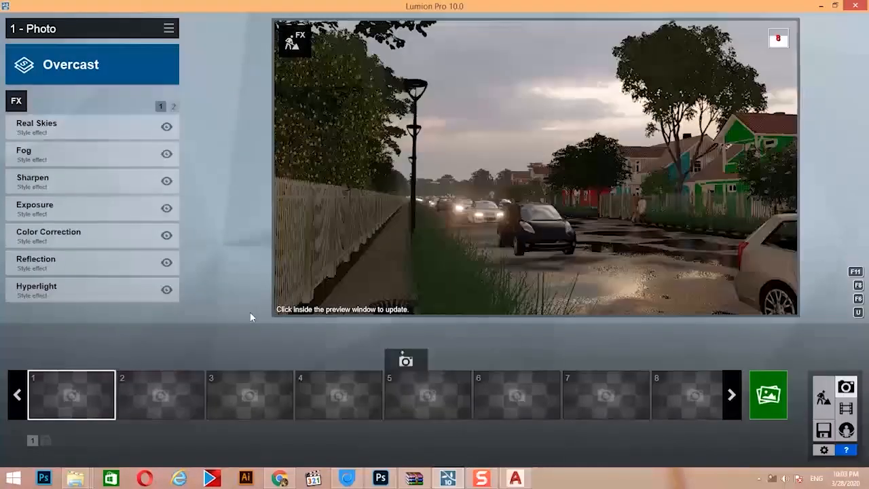
{"action": "left_click", "coordinate": [71, 129]}
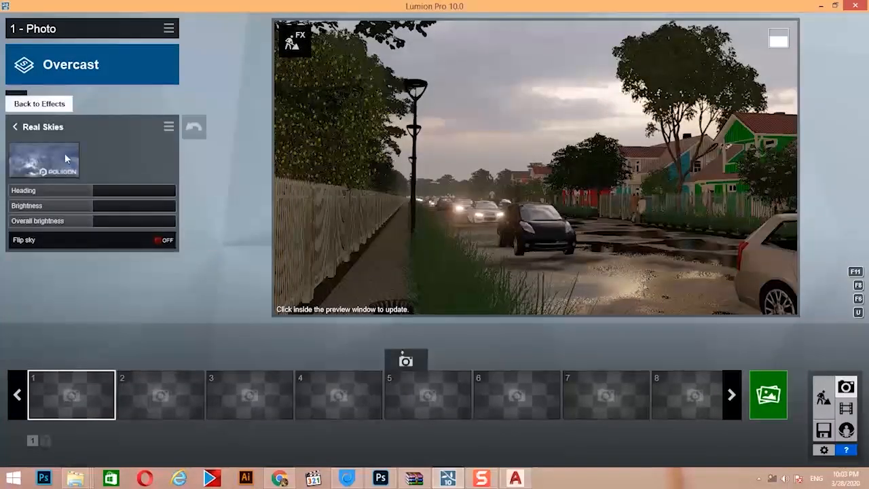
{"action": "left_click_drag", "start_coordinate": [101, 190], "coordinate": [81, 198]}
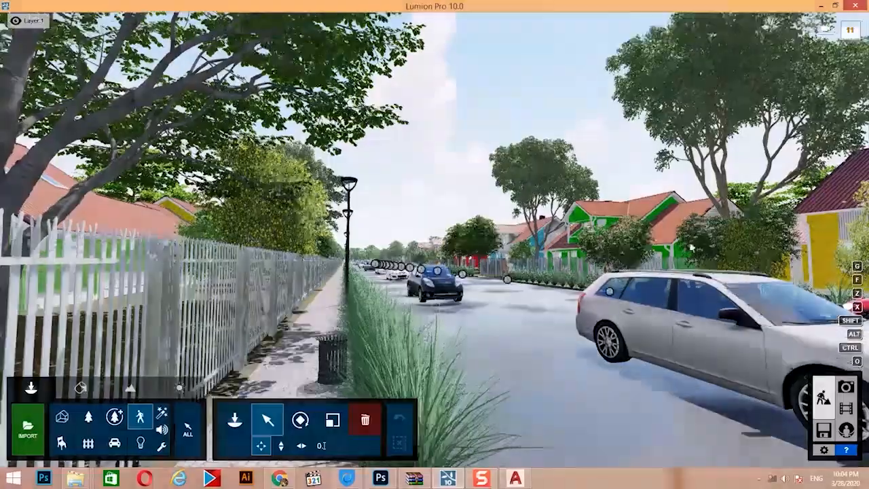
Return to Build mode, survey the whole street from above and approach the yard beside the yellow house.
{"action": "key", "text": "s"}
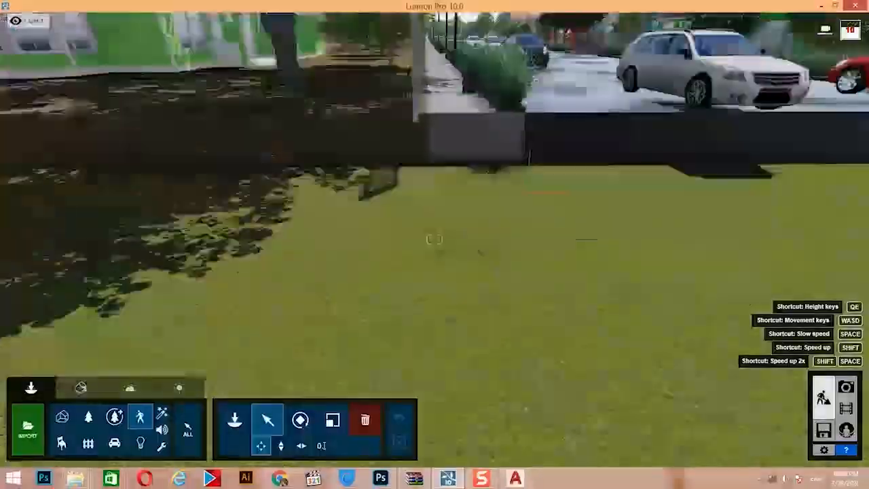
{"action": "key", "text": "s"}
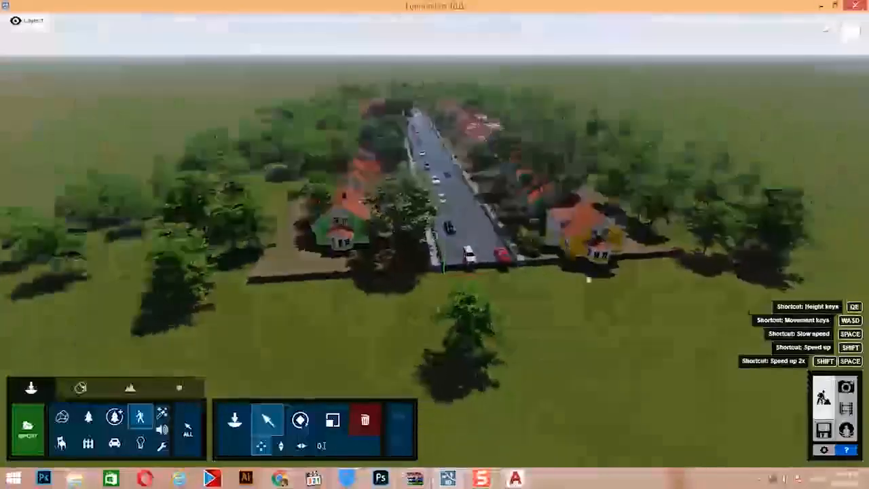
{"action": "right_click_drag", "start_coordinate": [379, 270], "coordinate": [435, 239]}
{"action": "key", "text": "w"}
{"action": "key", "text": "w"}
{"action": "key", "text": "w"}
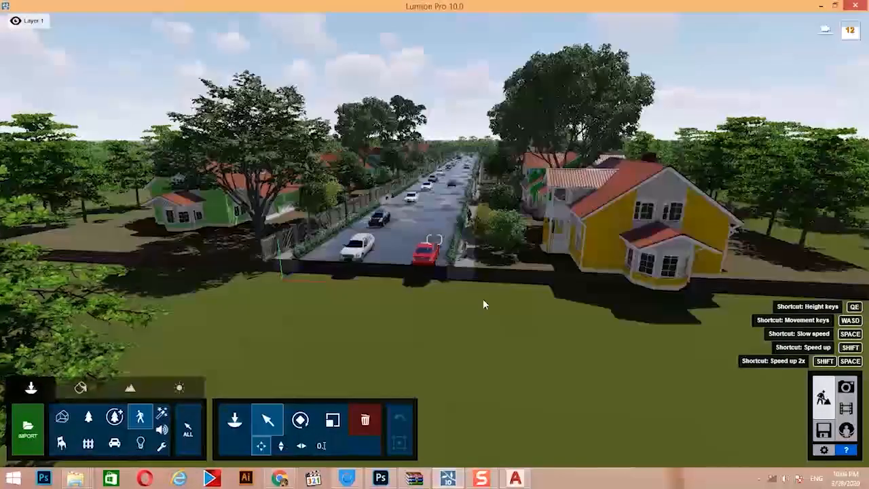
{"action": "right_click_drag", "start_coordinate": [485, 304], "coordinate": [435, 239]}
{"action": "key", "text": "w"}
{"action": "key", "text": "w"}
{"action": "key", "text": "w"}
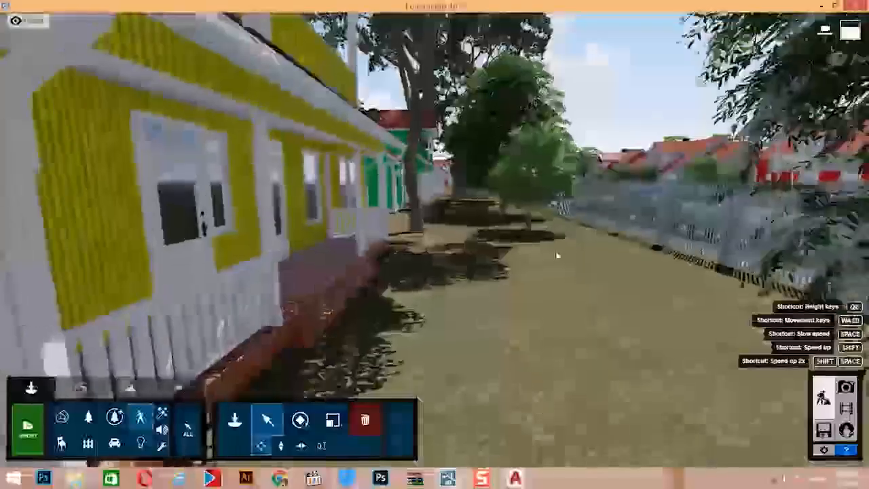
Choose the square wooden garden table from the outdoor library and place it singly in the yard beside the yellow house.
{"action": "right_click_drag", "start_coordinate": [526, 251], "coordinate": [435, 239]}
{"action": "left_click", "coordinate": [87, 444]}
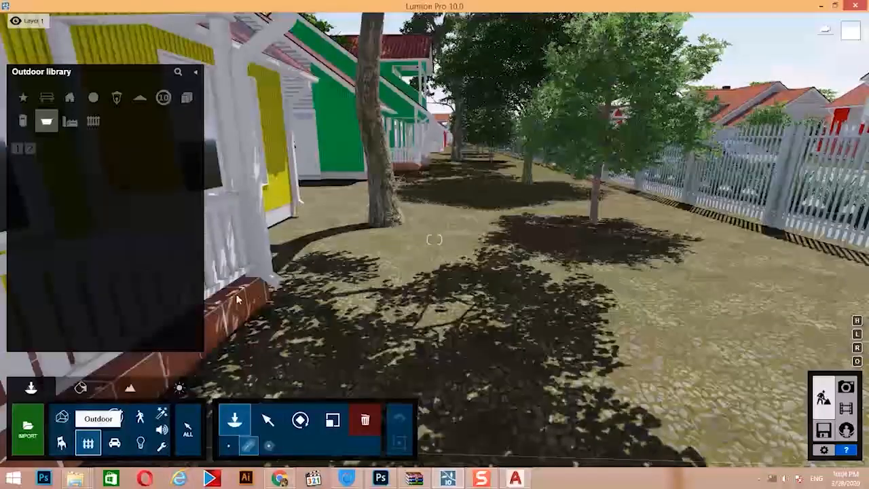
{"action": "left_click", "coordinate": [46, 102]}
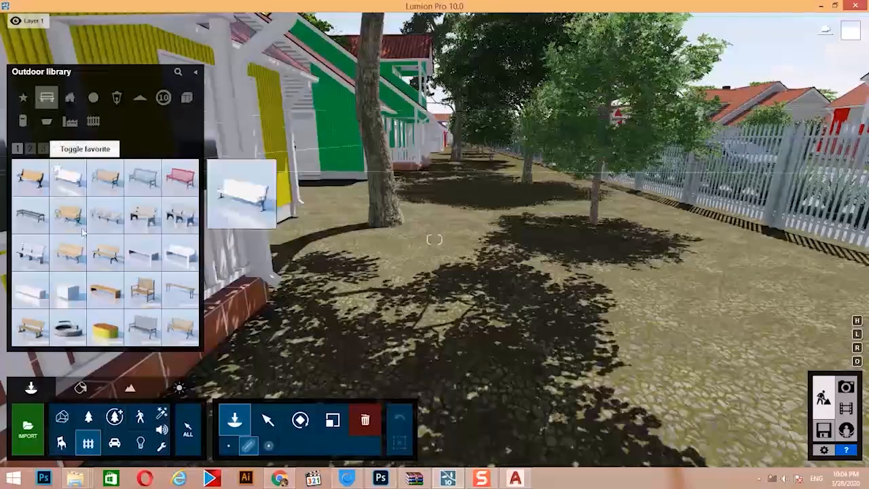
{"action": "left_click", "coordinate": [96, 148]}
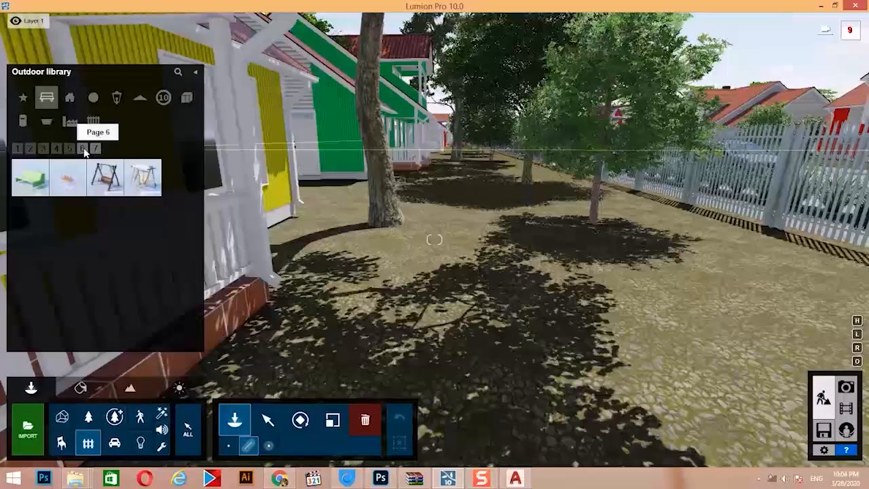
{"action": "left_click", "coordinate": [83, 150]}
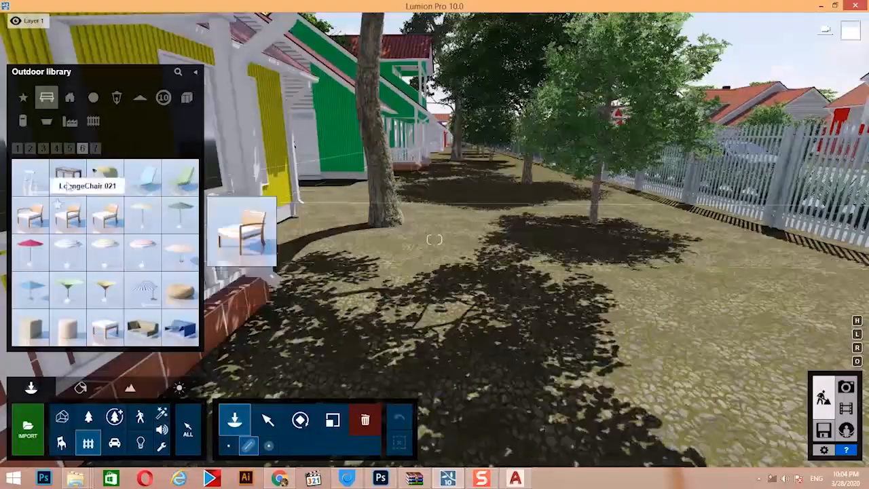
{"action": "left_click", "coordinate": [68, 149]}
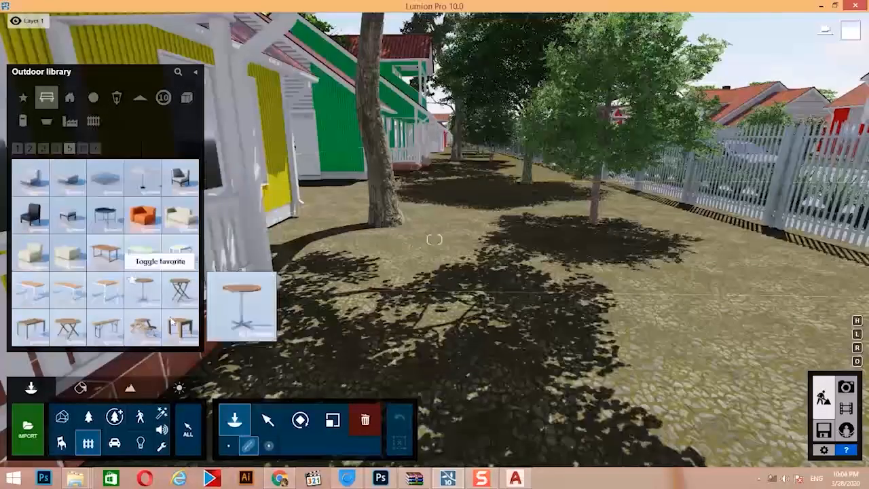
{"action": "left_click", "coordinate": [180, 327]}
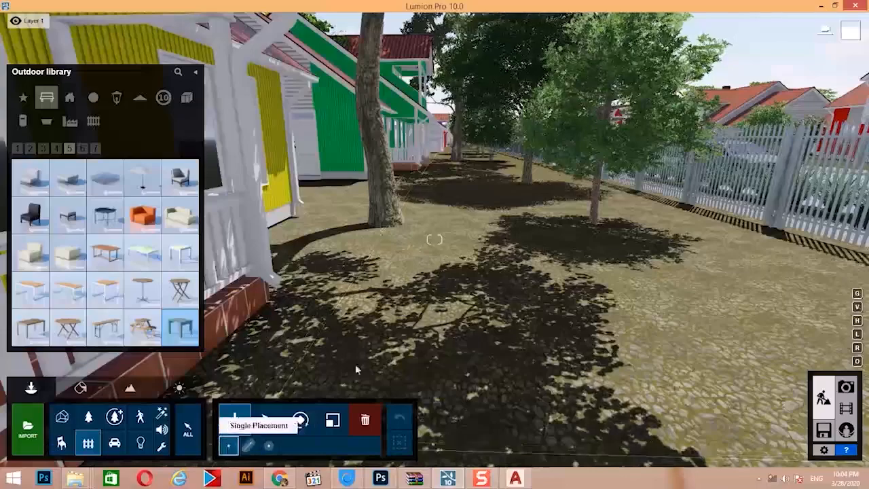
{"action": "left_click", "coordinate": [453, 285]}
{"action": "left_click", "coordinate": [535, 307]}
{"action": "middle_click_drag", "start_coordinate": [535, 306], "coordinate": [600, 145]}
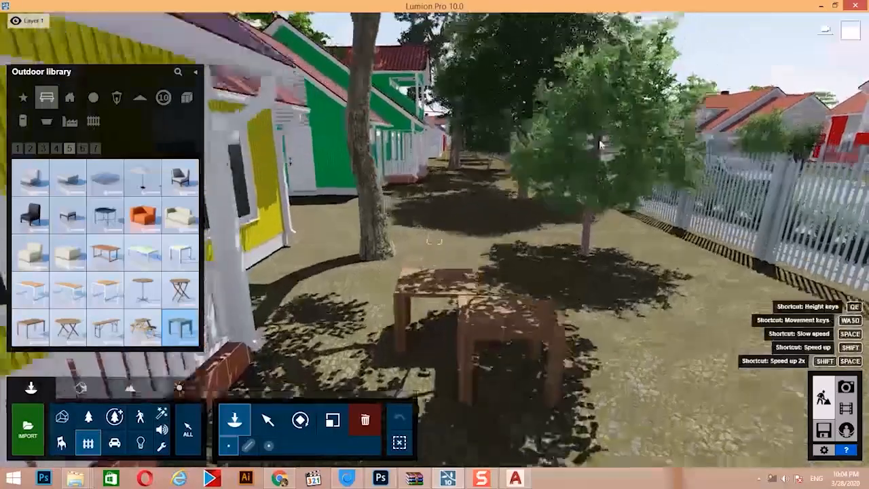
{"action": "right_click_drag", "start_coordinate": [600, 144], "coordinate": [475, 309]}
{"action": "key", "text": "w"}
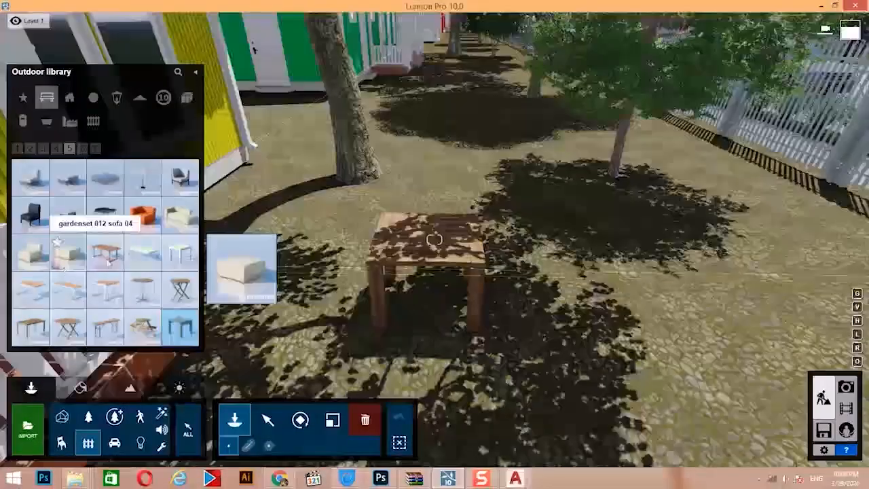
Place three metal-framed GardenChair 013 chairs with wooden slats around the garden table.
{"action": "left_click", "coordinate": [56, 148]}
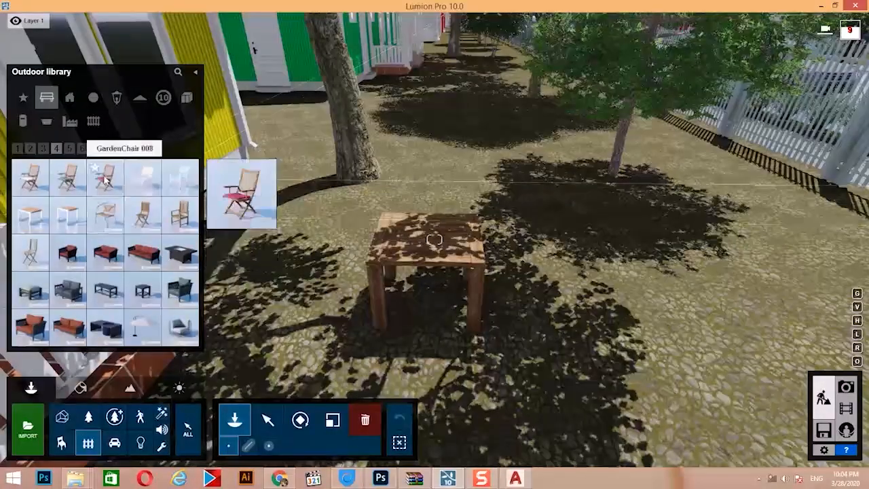
{"action": "left_click", "coordinate": [109, 213]}
{"action": "left_click", "coordinate": [319, 288]}
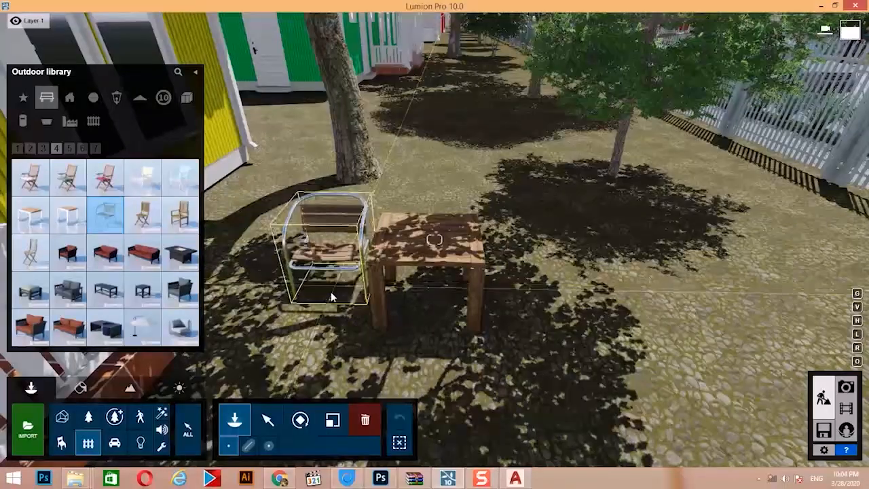
{"action": "left_click", "coordinate": [530, 300]}
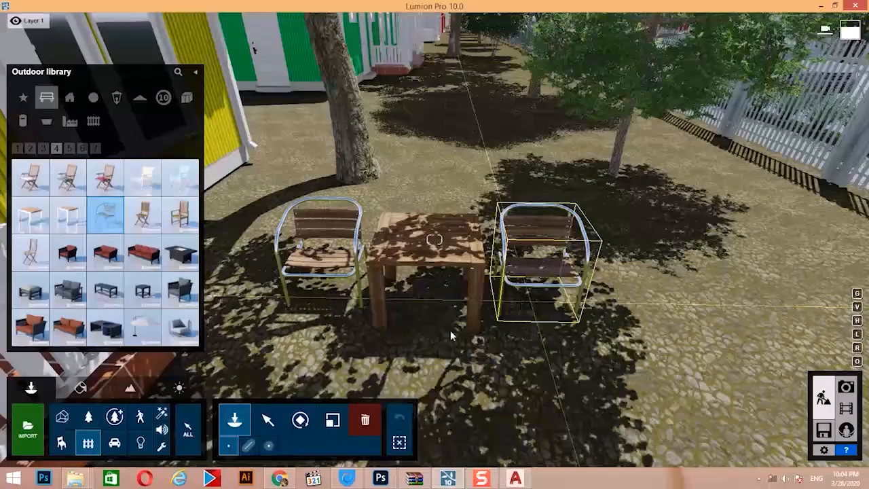
{"action": "left_click", "coordinate": [420, 389]}
Add a fourth matching garden chair at the remaining open side of the table.
{"action": "key", "text": "w"}
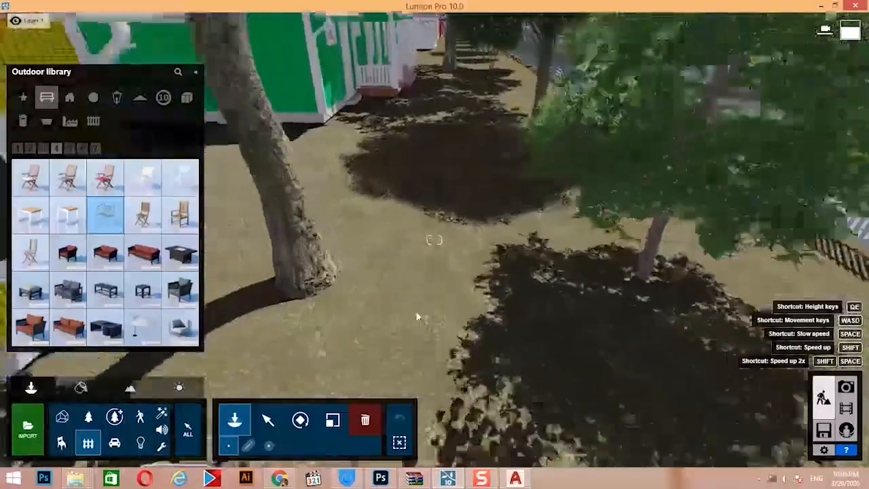
{"action": "right_click_drag", "start_coordinate": [417, 316], "coordinate": [313, 360]}
{"action": "key", "text": "w"}
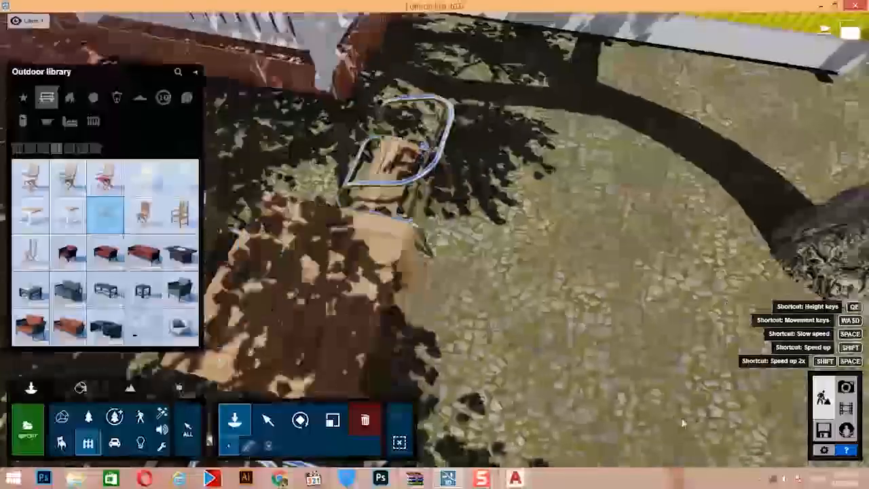
{"action": "right_click_drag", "start_coordinate": [622, 329], "coordinate": [495, 203]}
{"action": "key", "text": "s"}
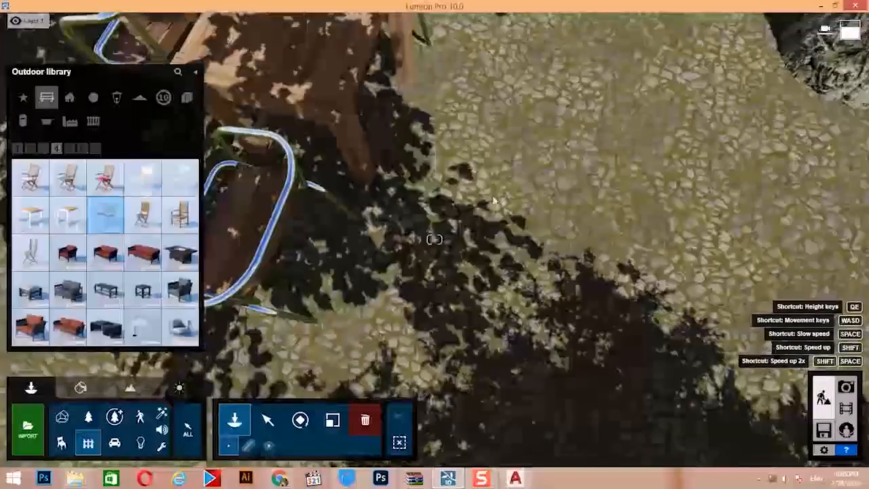
{"action": "left_click", "coordinate": [462, 158]}
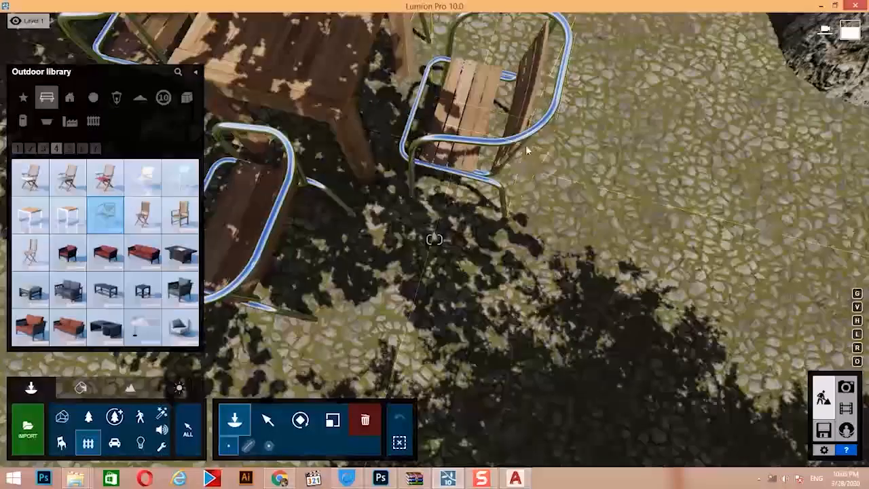
Rotate three of the garden chairs to face the table and shift the shaded front chair slightly.
{"action": "key", "text": "s"}
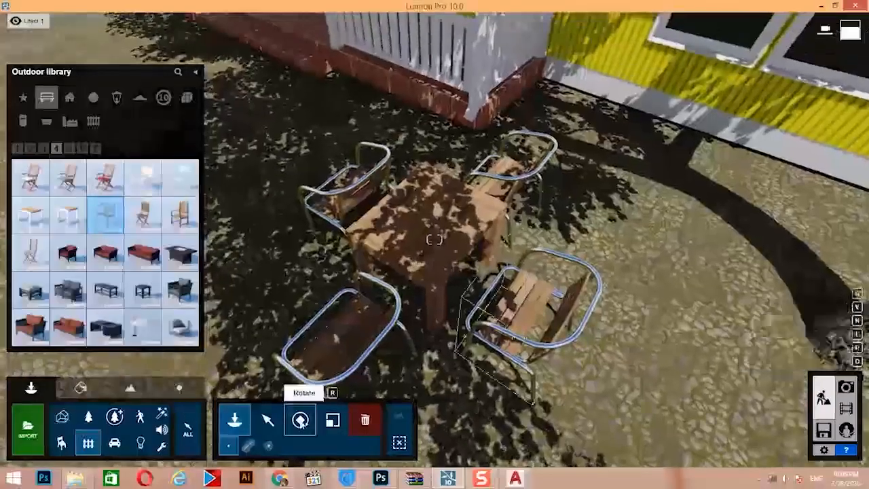
{"action": "left_click", "coordinate": [300, 420]}
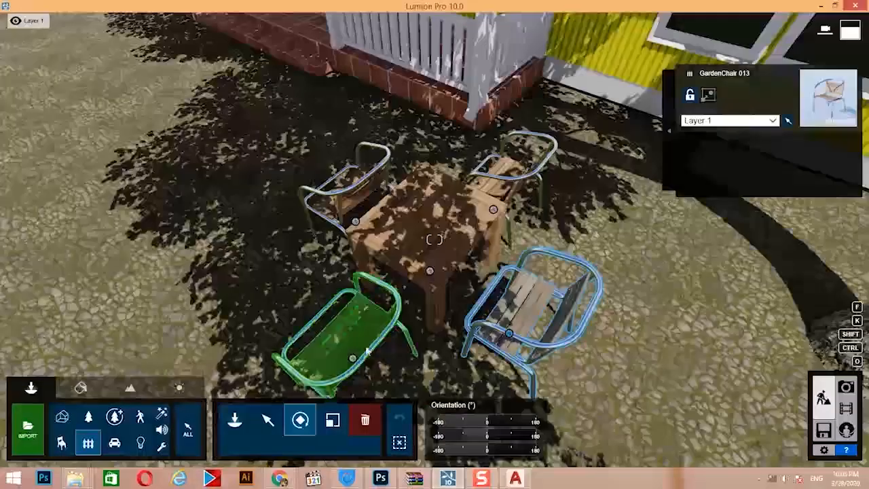
{"action": "left_click_drag", "start_coordinate": [376, 339], "coordinate": [417, 294]}
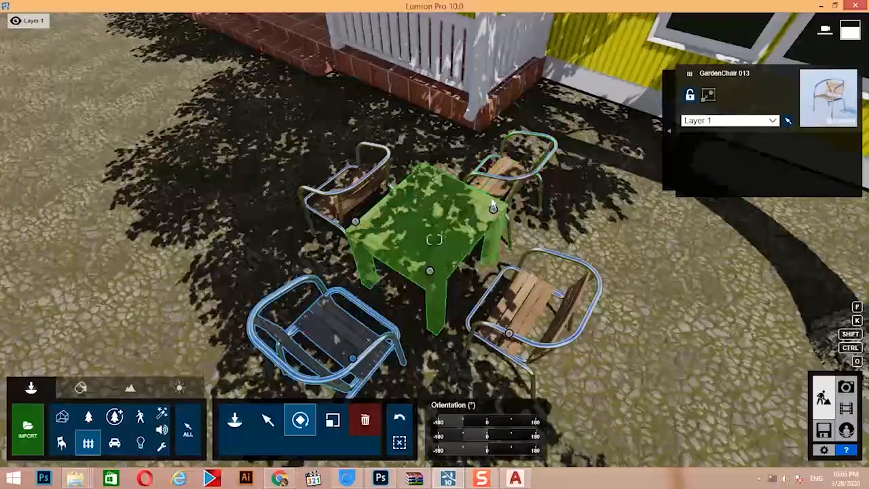
{"action": "left_click_drag", "start_coordinate": [480, 229], "coordinate": [446, 249]}
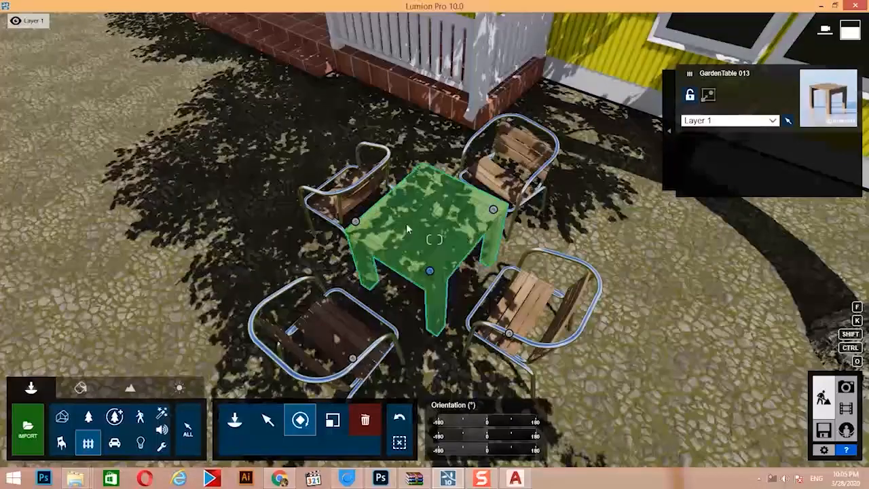
{"action": "left_click_drag", "start_coordinate": [399, 250], "coordinate": [284, 409]}
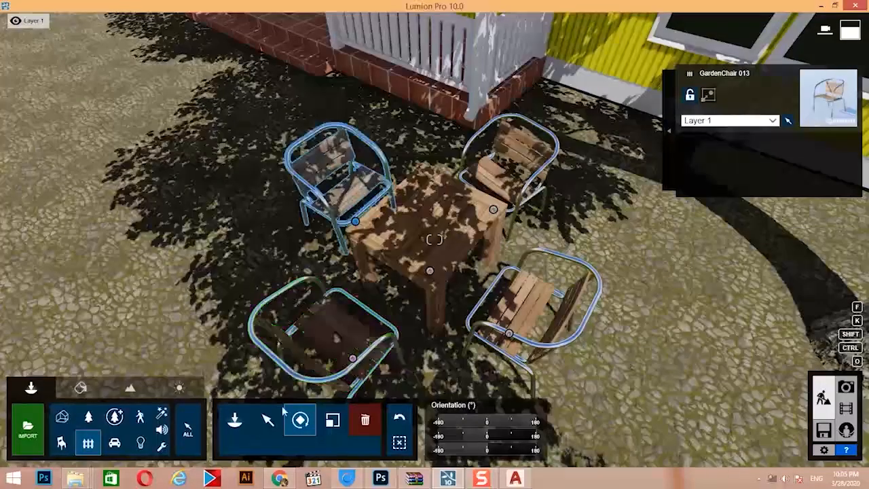
{"action": "left_click", "coordinate": [278, 423]}
{"action": "left_click_drag", "start_coordinate": [355, 361], "coordinate": [387, 340]}
Place a dark BambooPlaceMat 002 from the indoor library's kitchen items on top of the square garden table.
{"action": "scroll", "coordinate": [439, 248], "scroll_direction": "up", "scroll_amount": 1}
{"action": "scroll", "coordinate": [438, 248], "scroll_direction": "up", "scroll_amount": 3}
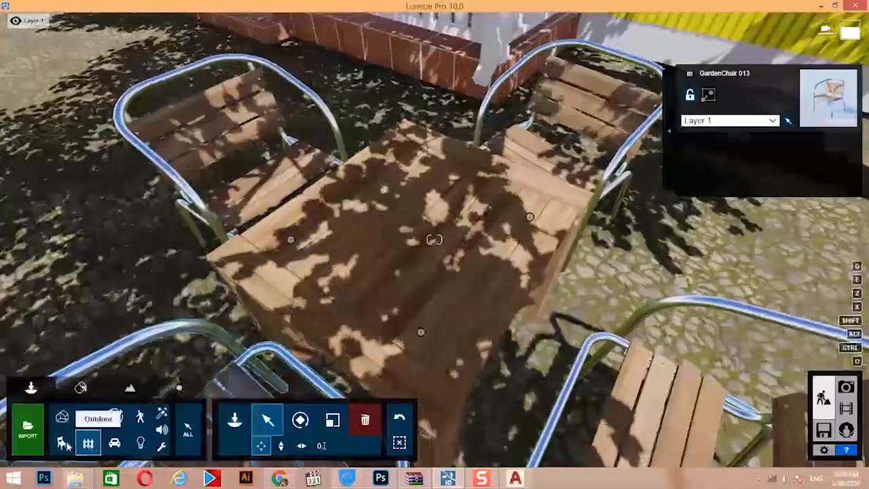
{"action": "left_click", "coordinate": [63, 443]}
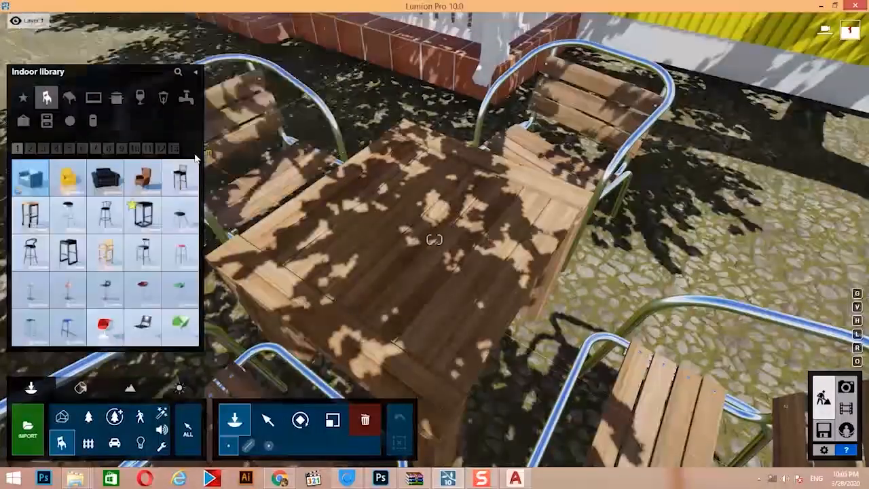
{"action": "left_click", "coordinate": [93, 100]}
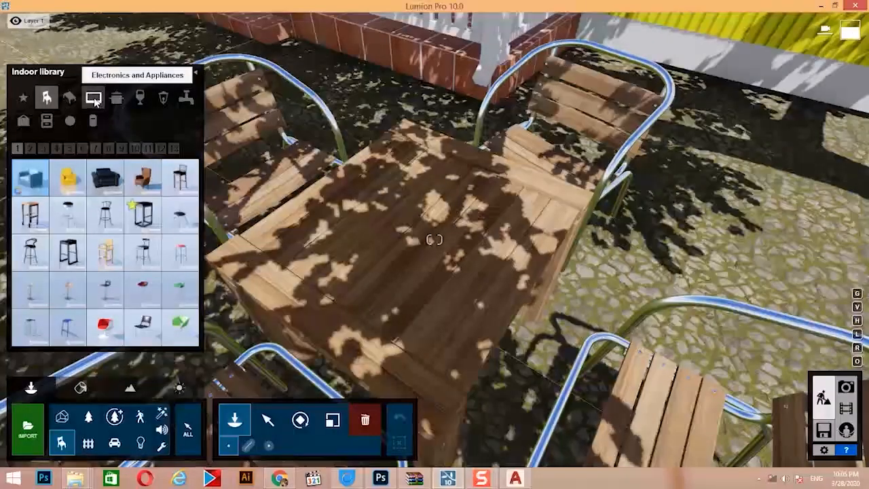
{"action": "left_click", "coordinate": [121, 100]}
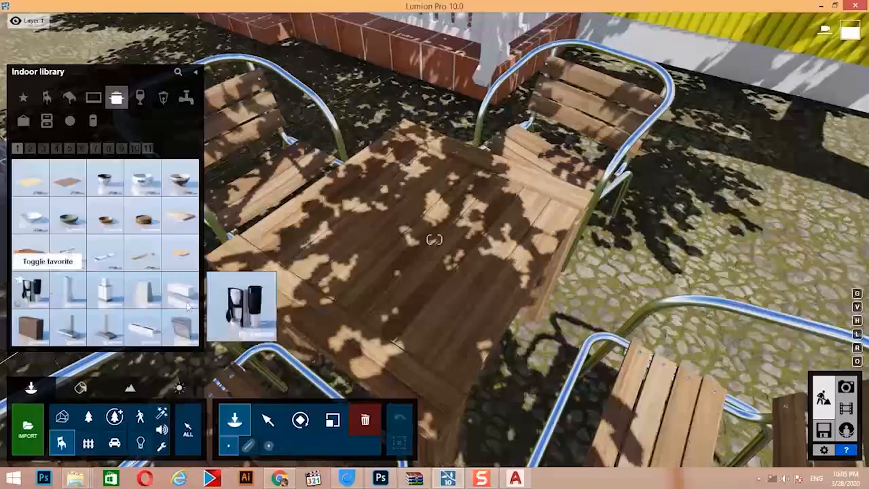
{"action": "left_click", "coordinate": [73, 189]}
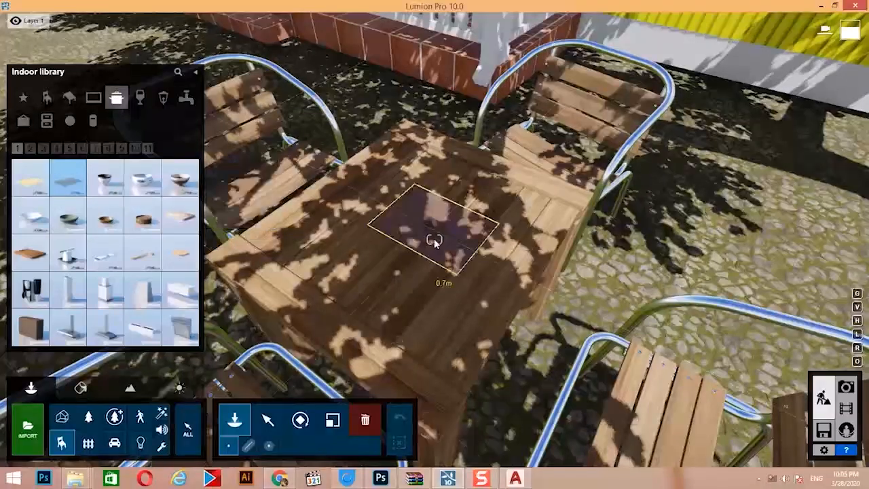
{"action": "left_click", "coordinate": [425, 238]}
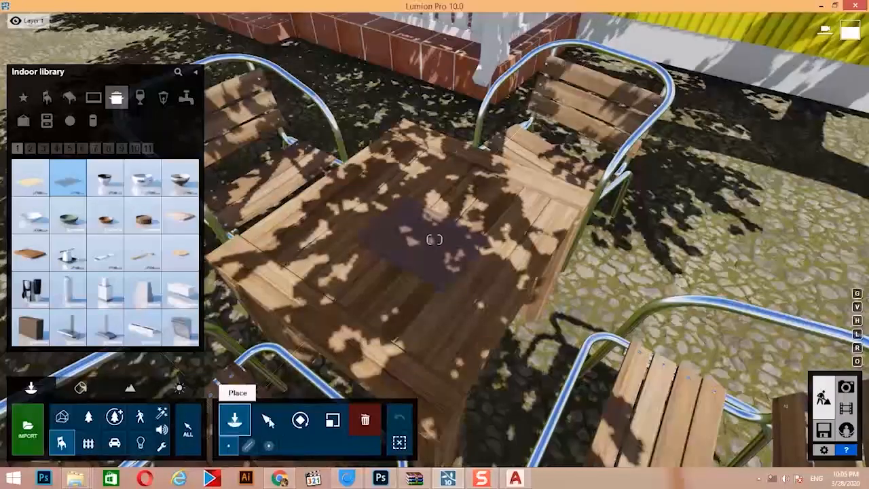
Spread four matching bamboo place mats over the table, one per chair, and rotate two opposite mats to align with their chairs.
{"action": "left_click", "coordinate": [267, 420]}
{"action": "left_click_drag", "start_coordinate": [421, 239], "coordinate": [314, 175]}
{"action": "key", "text": "r"}
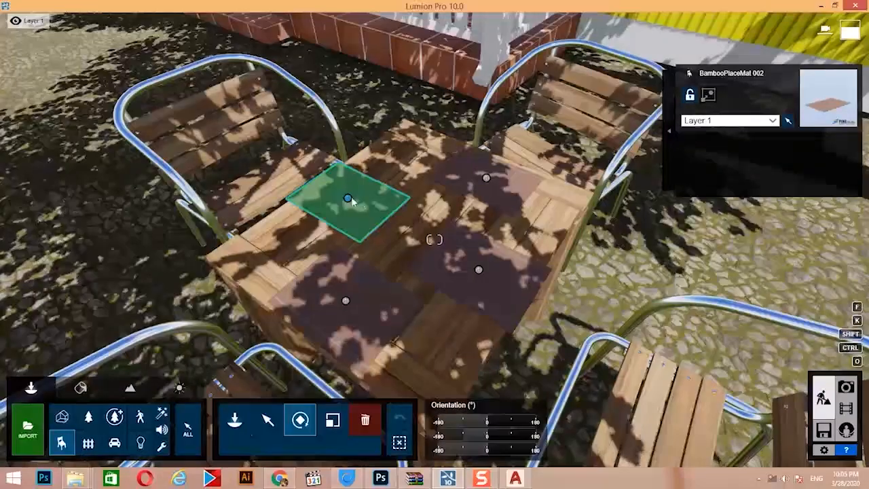
{"action": "left_click_drag", "start_coordinate": [393, 231], "coordinate": [405, 151]}
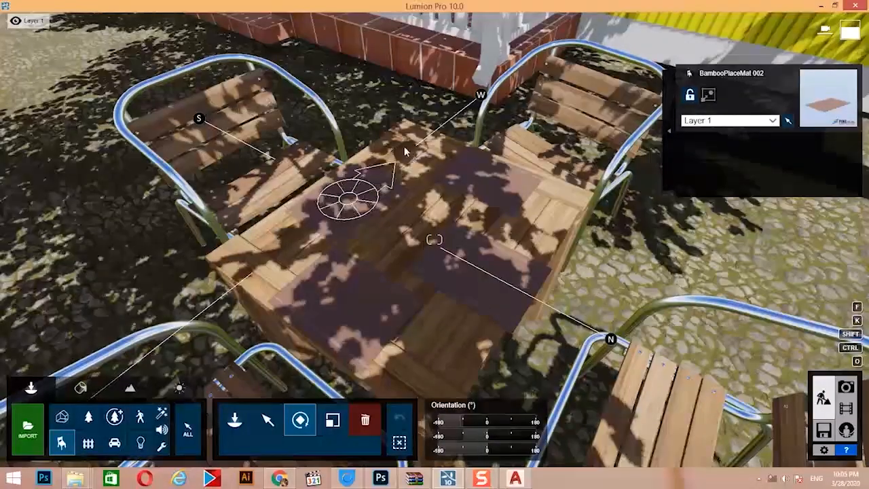
{"action": "left_click", "coordinate": [485, 271]}
{"action": "left_click_drag", "start_coordinate": [479, 271], "coordinate": [530, 230]}
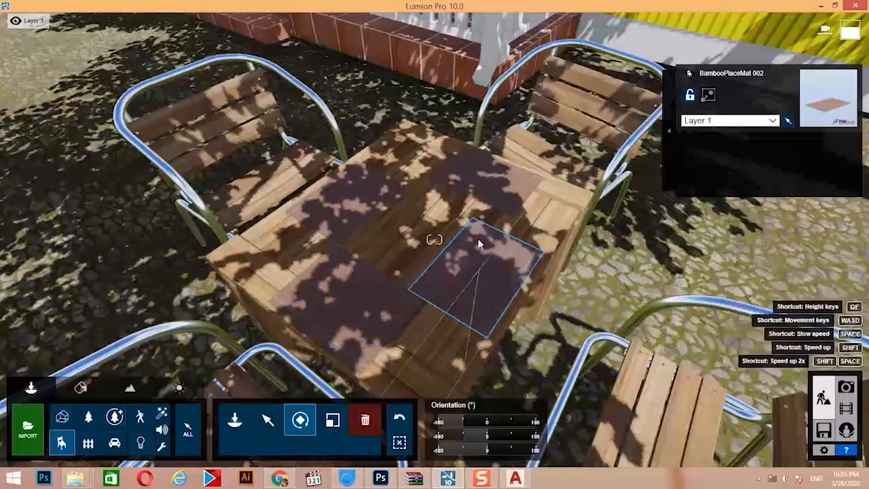
Shift the rotated place mat on the sunny side closer to the table's edge.
{"action": "right_click_drag", "start_coordinate": [479, 242], "coordinate": [435, 346]}
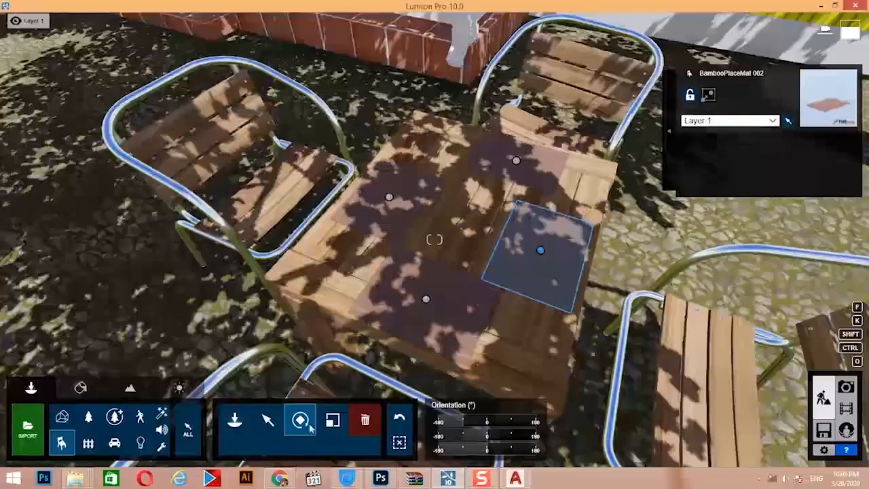
{"action": "left_click", "coordinate": [269, 424]}
{"action": "left_click", "coordinate": [552, 251]}
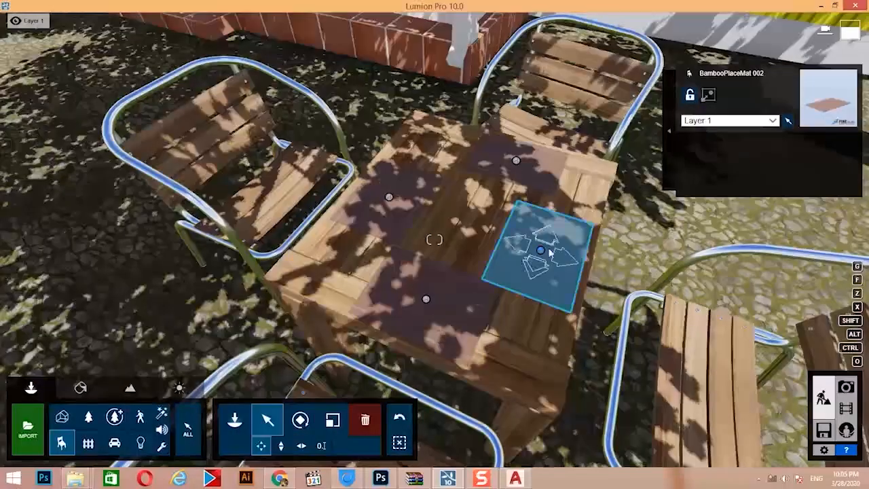
{"action": "left_click_drag", "start_coordinate": [561, 251], "coordinate": [555, 248]}
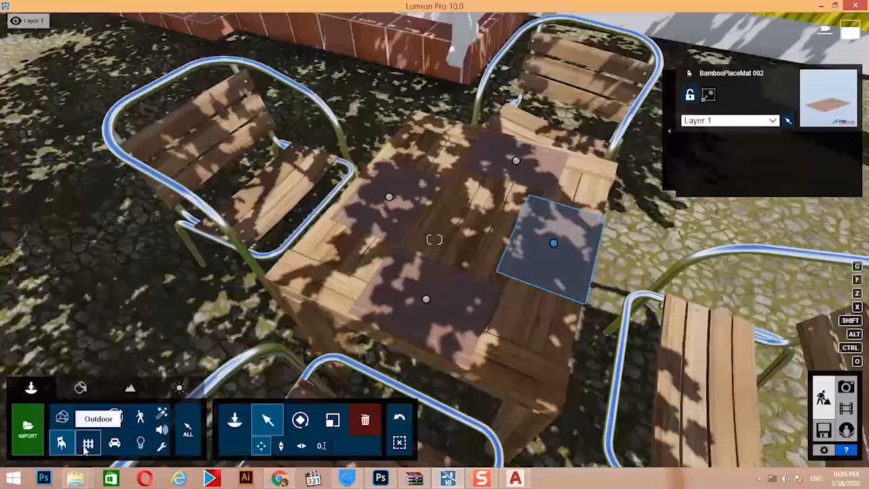
Try a large leafy potted plant from the indoor decoration items at the table's centre and delete it.
{"action": "left_click", "coordinate": [61, 443]}
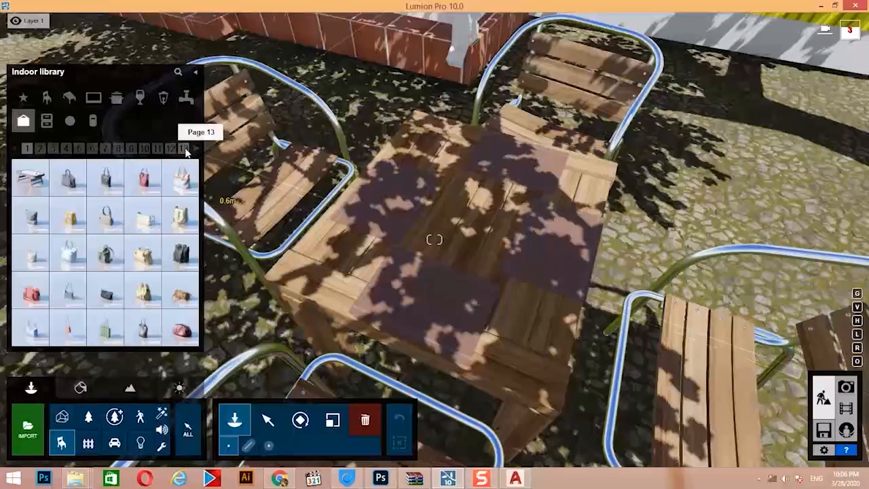
{"action": "left_click", "coordinate": [197, 150]}
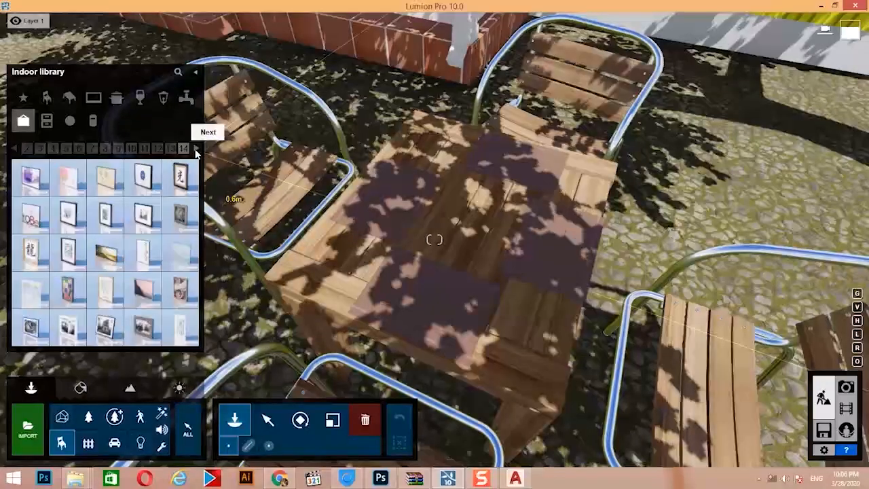
{"action": "left_click", "coordinate": [196, 150]}
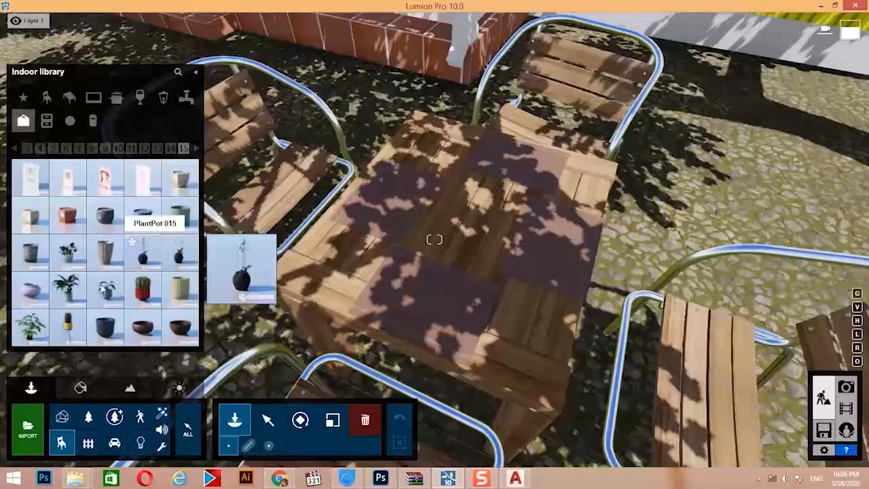
{"action": "left_click", "coordinate": [67, 288]}
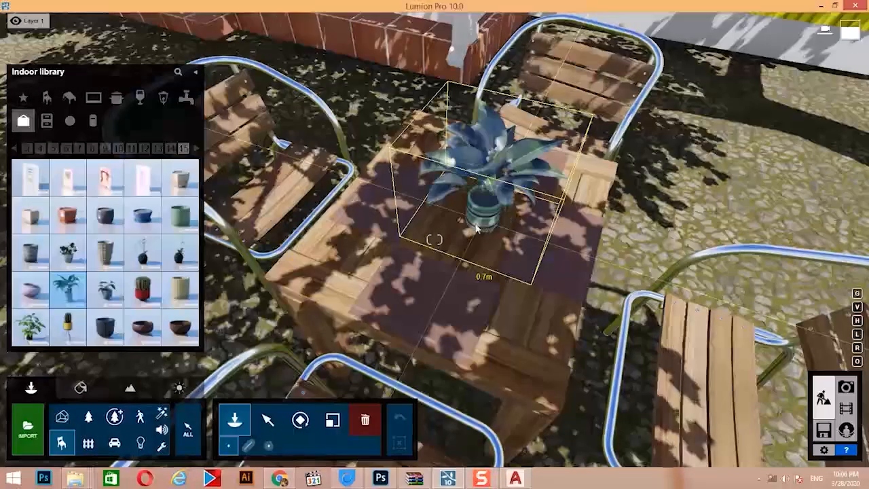
{"action": "left_click", "coordinate": [483, 220]}
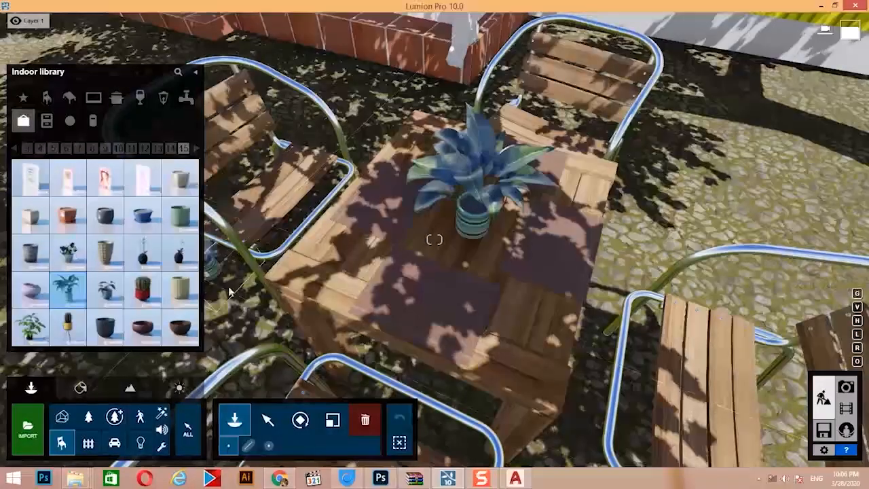
{"action": "left_click", "coordinate": [365, 420]}
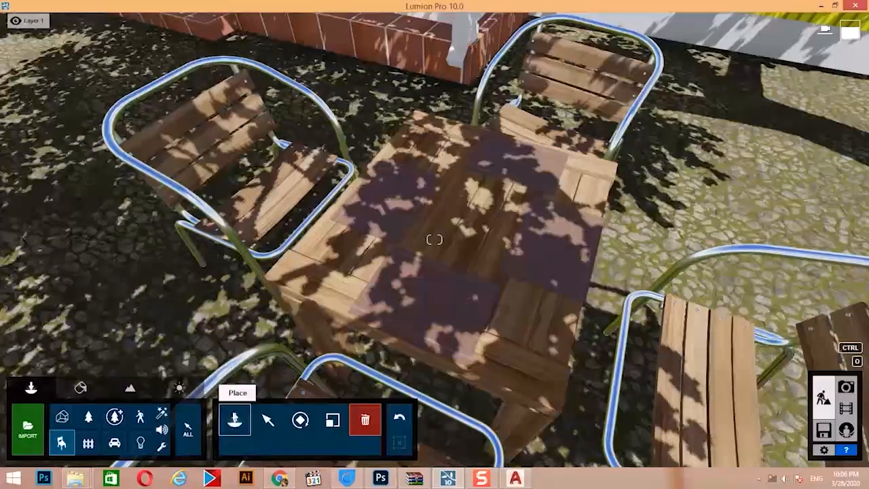
Place the smaller potted plant PlantPot 019 near the centre of the garden table.
{"action": "left_click", "coordinate": [235, 420]}
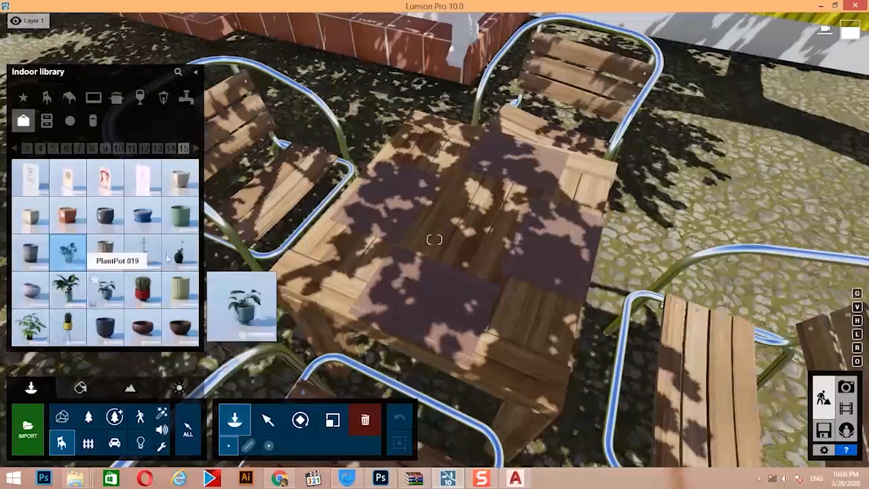
{"action": "left_click", "coordinate": [109, 295]}
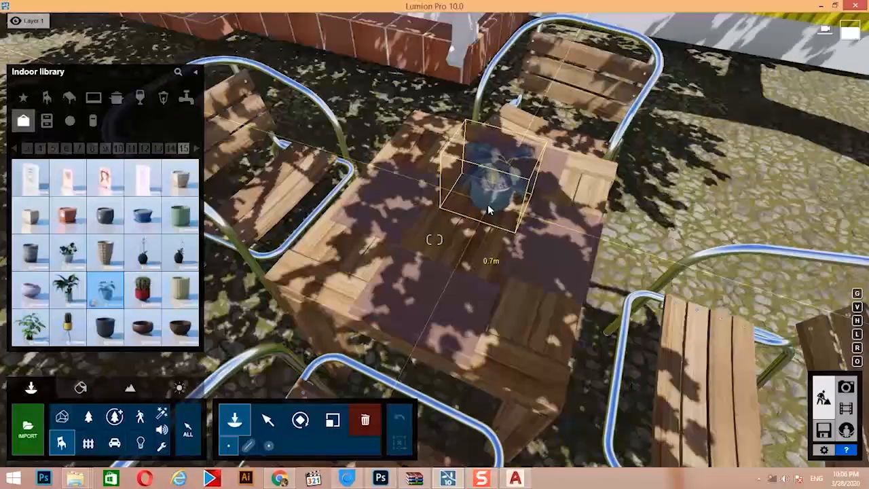
{"action": "left_click", "coordinate": [488, 204]}
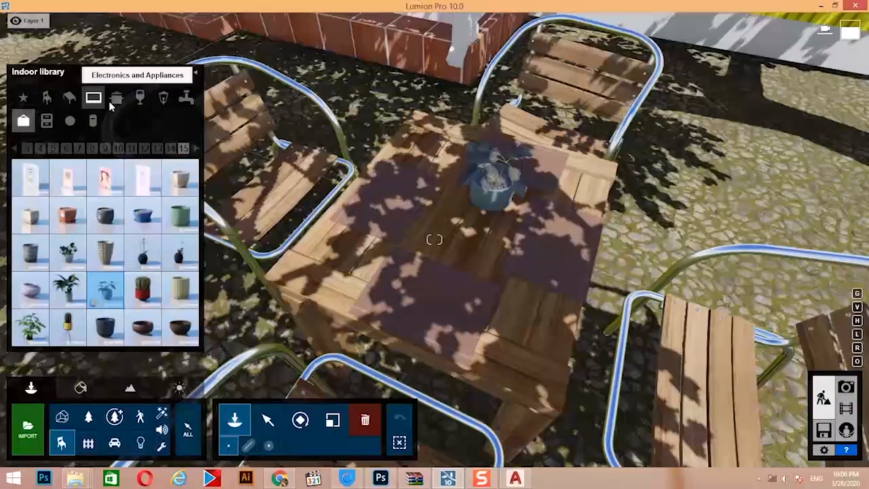
Place a round white plate from the indoor library's kitchen items on each of the four place mats.
{"action": "left_click", "coordinate": [115, 99]}
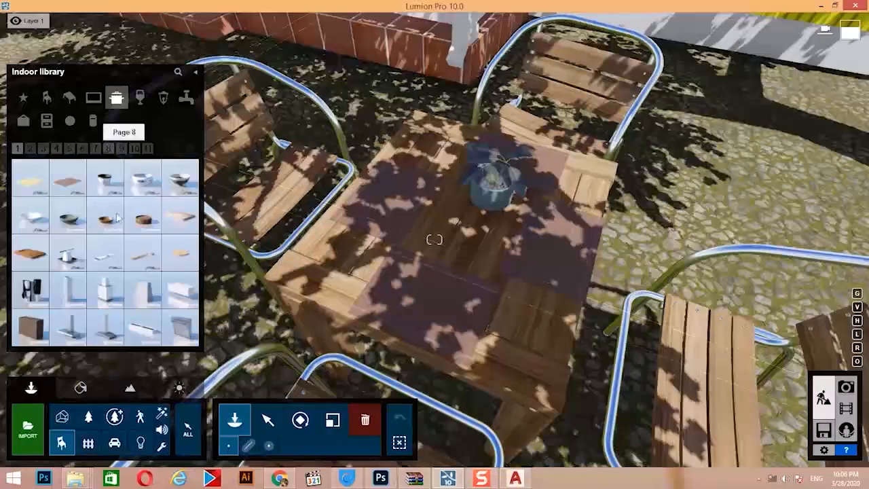
{"action": "left_click", "coordinate": [30, 149]}
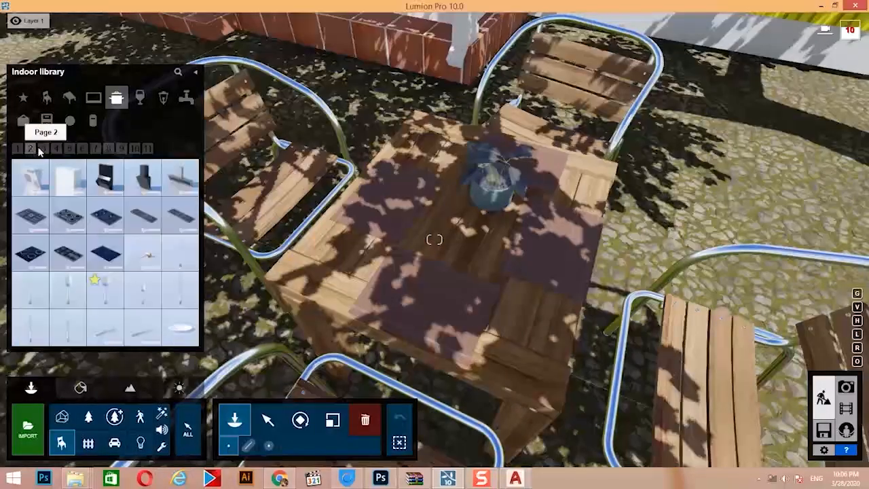
{"action": "left_click", "coordinate": [42, 149]}
{"action": "left_click", "coordinate": [31, 148]}
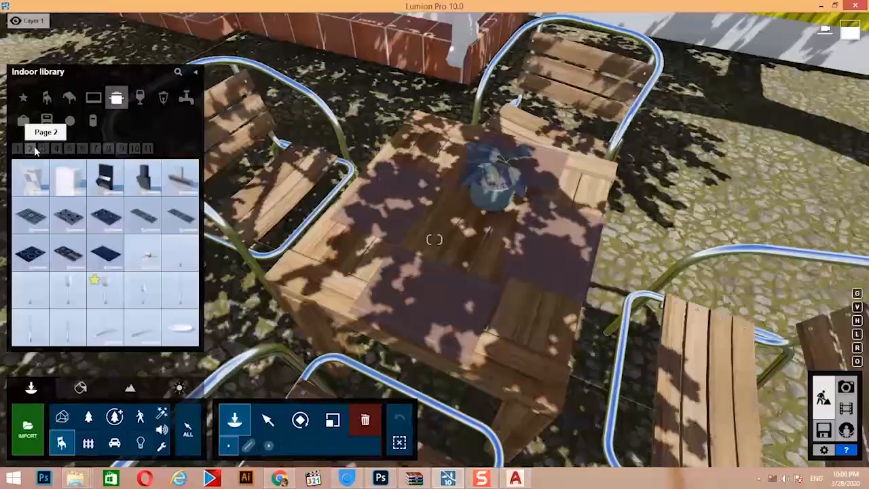
{"action": "left_click", "coordinate": [186, 338]}
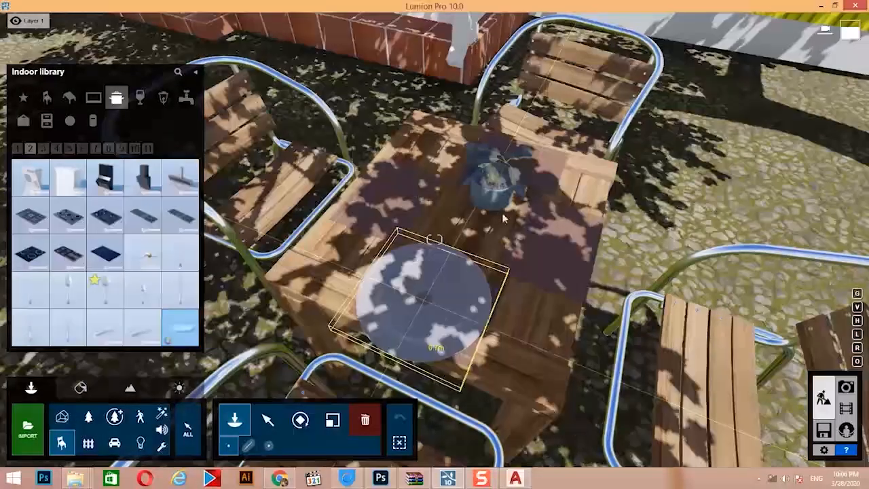
{"action": "left_click", "coordinate": [422, 300]}
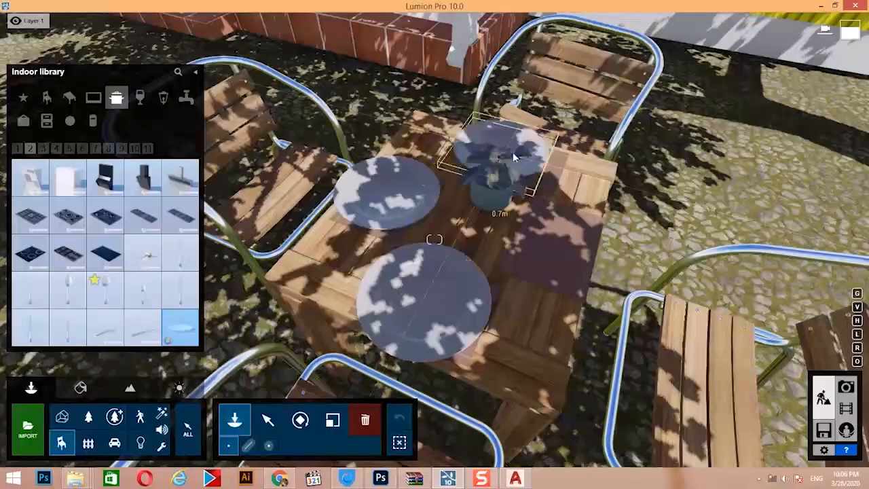
{"action": "right_click_drag", "start_coordinate": [522, 150], "coordinate": [398, 170]}
{"action": "key", "text": "w"}
{"action": "key", "text": "s"}
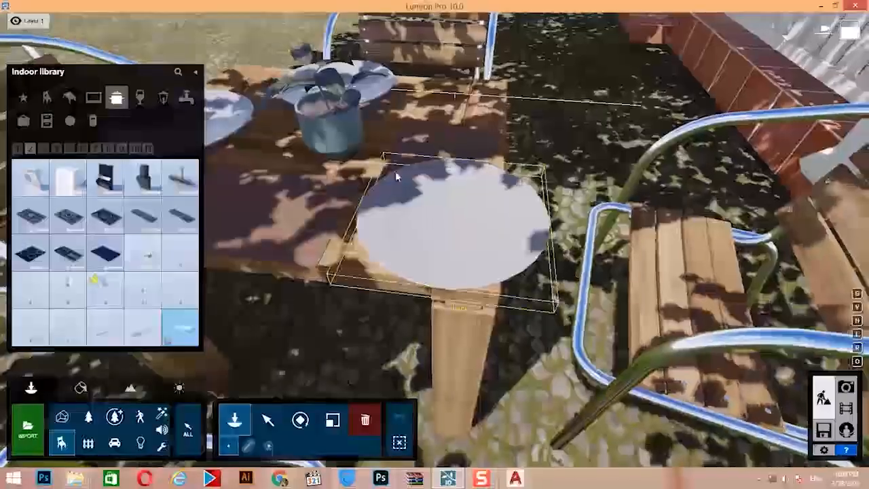
{"action": "left_click", "coordinate": [446, 168]}
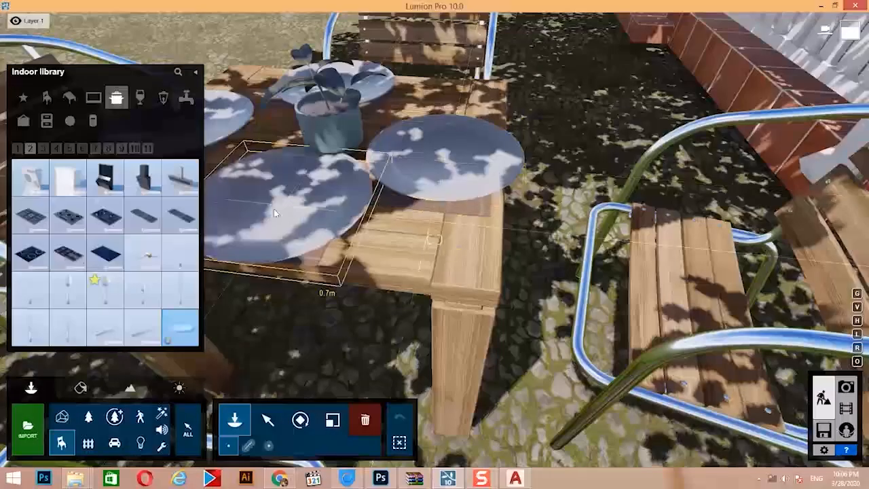
{"action": "left_click", "coordinate": [276, 209]}
Place a metal spoon on the table beside the front plate, viewing the table from above.
{"action": "middle_click_drag", "start_coordinate": [539, 280], "coordinate": [436, 114]}
{"action": "key", "text": "q"}
{"action": "right_click_drag", "start_coordinate": [435, 114], "coordinate": [303, 239]}
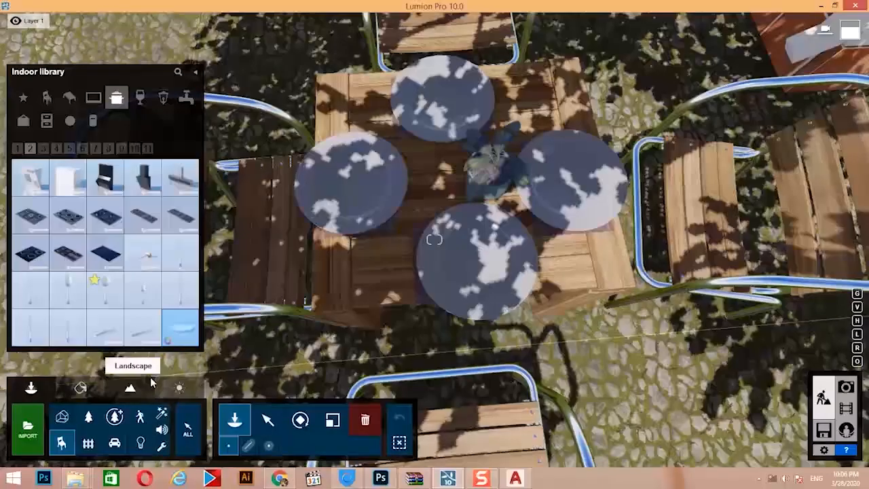
{"action": "left_click", "coordinate": [116, 307]}
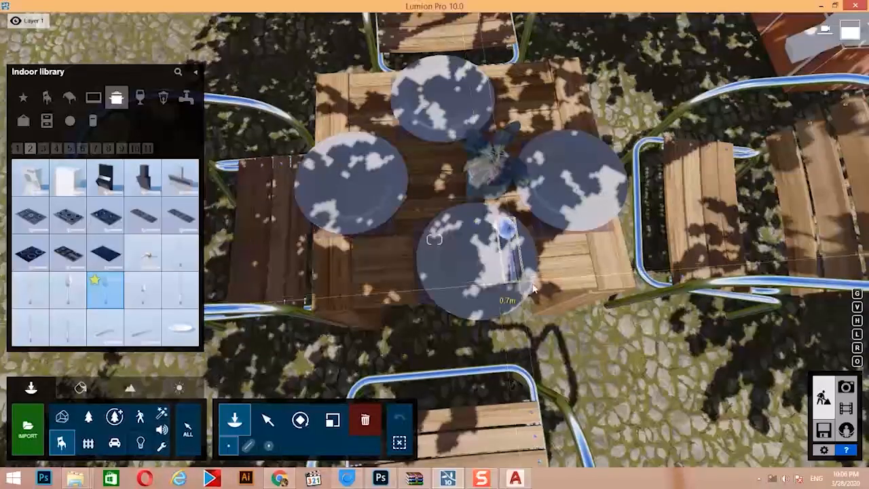
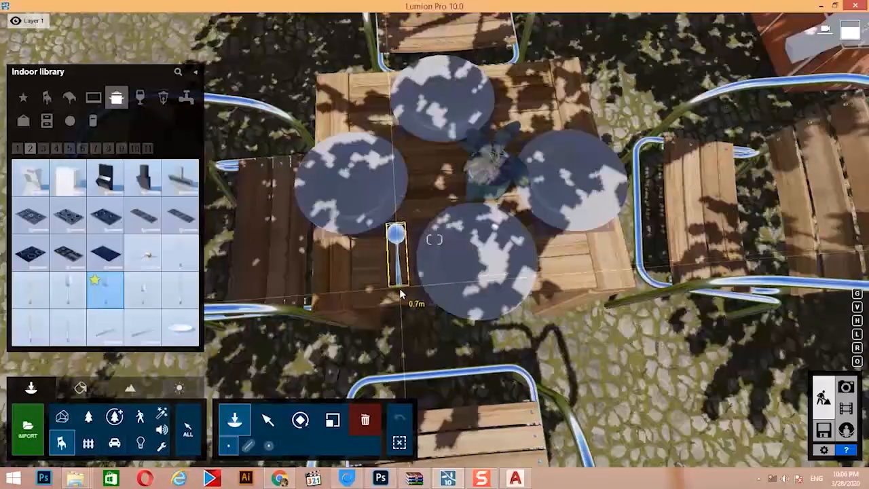
Add two foamy coffees and a white cup of black coffee at the table corners, and a long bun on the plate between spoon and far coffee.
{"action": "left_click", "coordinate": [146, 101]}
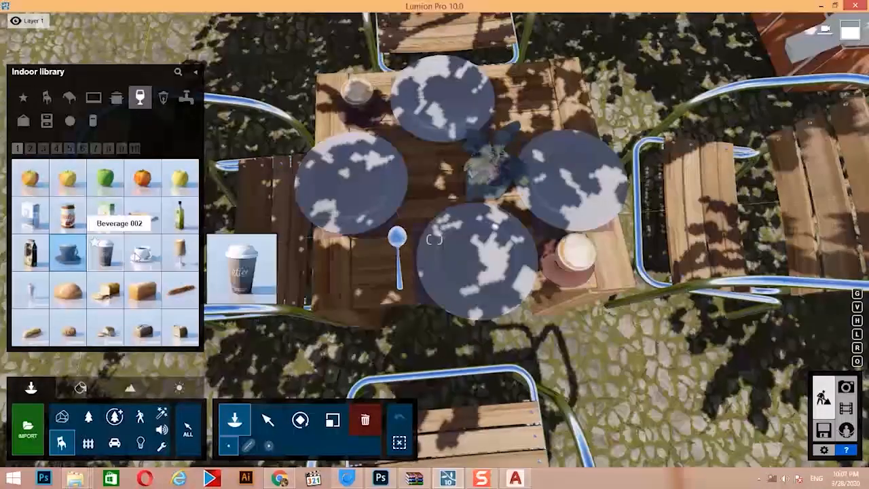
{"action": "left_click", "coordinate": [530, 119]}
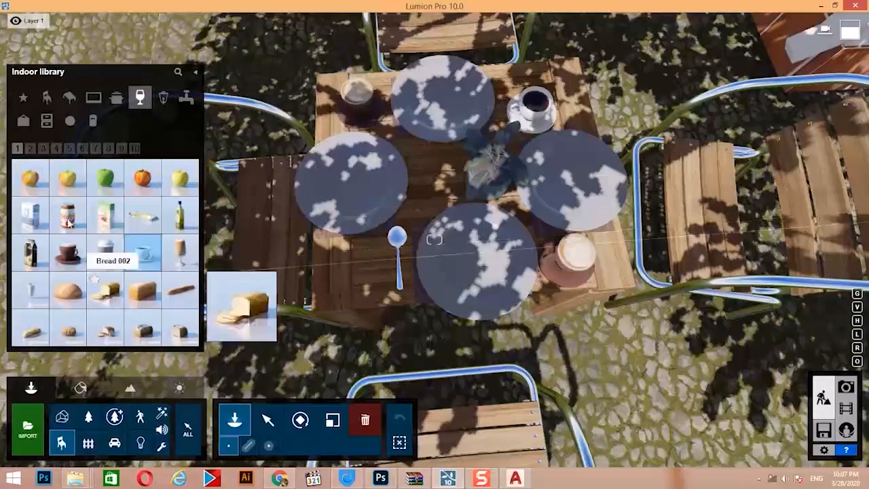
{"action": "left_click", "coordinate": [30, 148]}
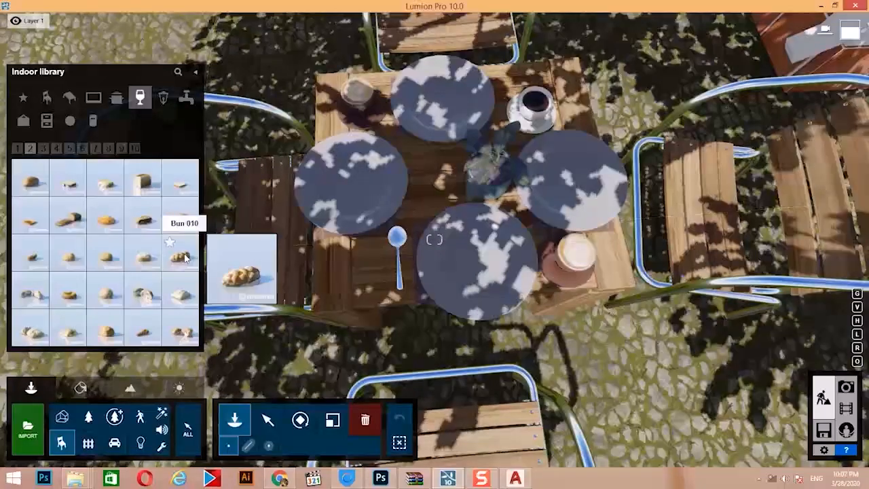
{"action": "left_click", "coordinate": [351, 191]}
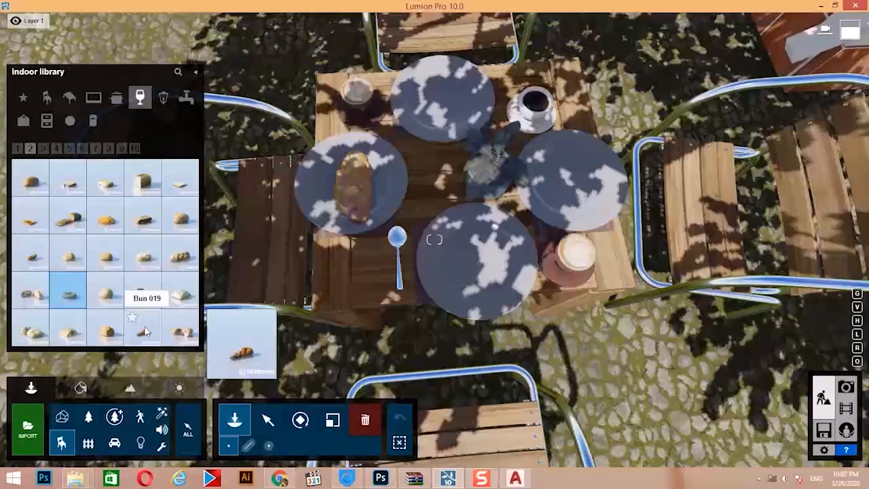
Add Bun 019 beside the long bun, and serve assorted breads and pastries on the other three plates, ending with Bun 008 on the far plate.
{"action": "left_click", "coordinate": [143, 332]}
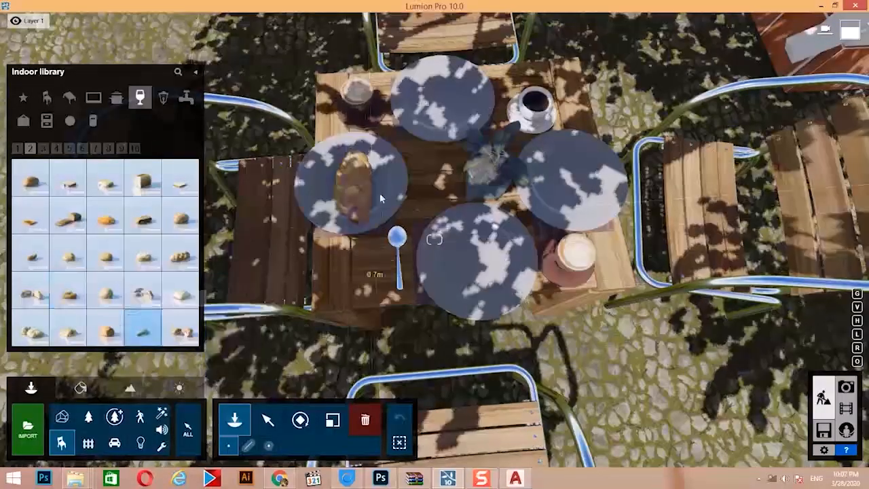
{"action": "left_click", "coordinate": [30, 332]}
{"action": "left_click", "coordinate": [466, 266]}
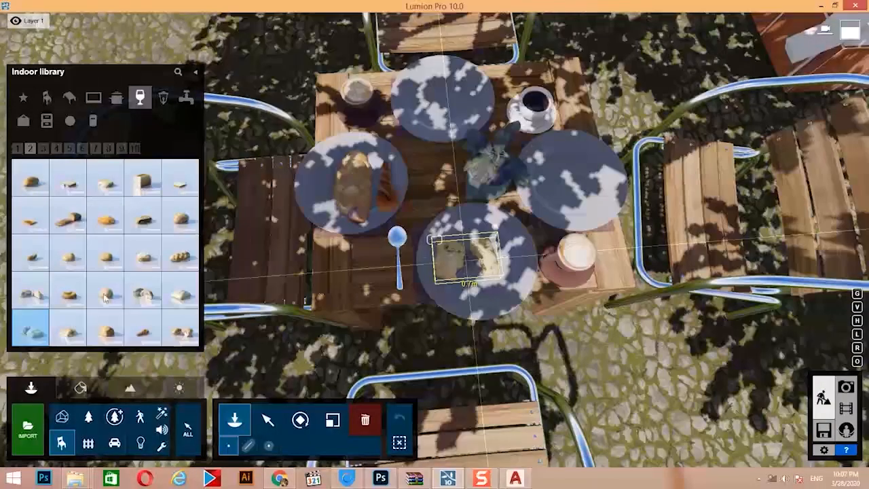
{"action": "left_click", "coordinate": [105, 216]}
{"action": "left_click", "coordinate": [582, 193]}
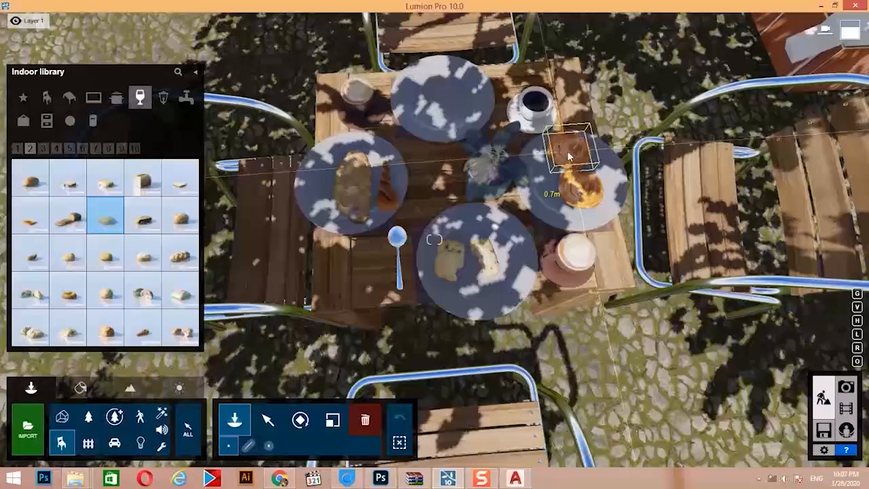
{"action": "left_click", "coordinate": [107, 265]}
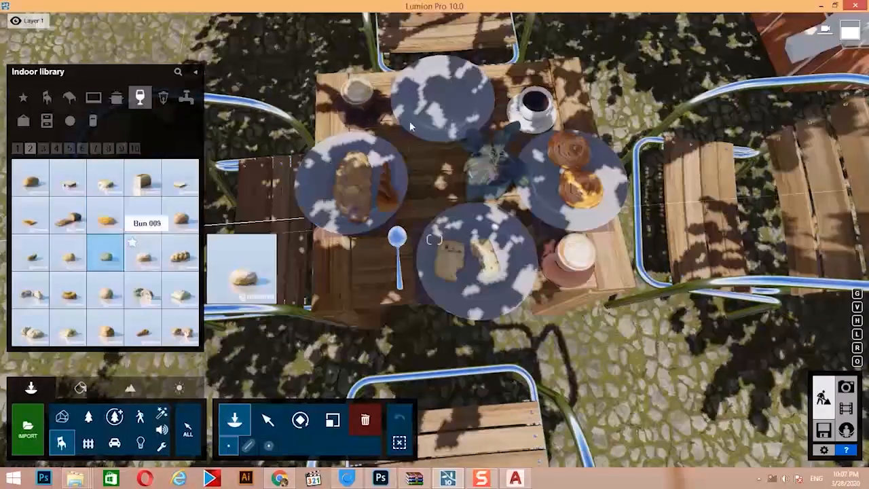
{"action": "left_click", "coordinate": [449, 114]}
{"action": "key", "text": "s"}
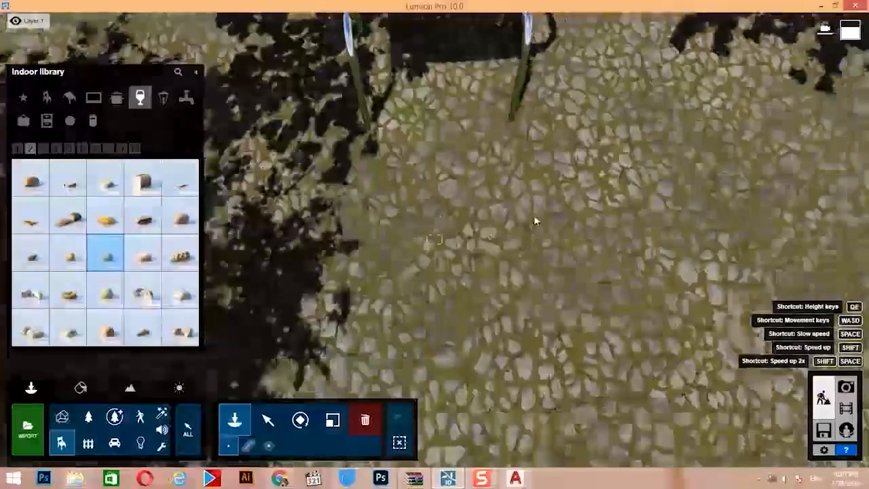
{"action": "right_click_drag", "start_coordinate": [533, 215], "coordinate": [551, 189]}
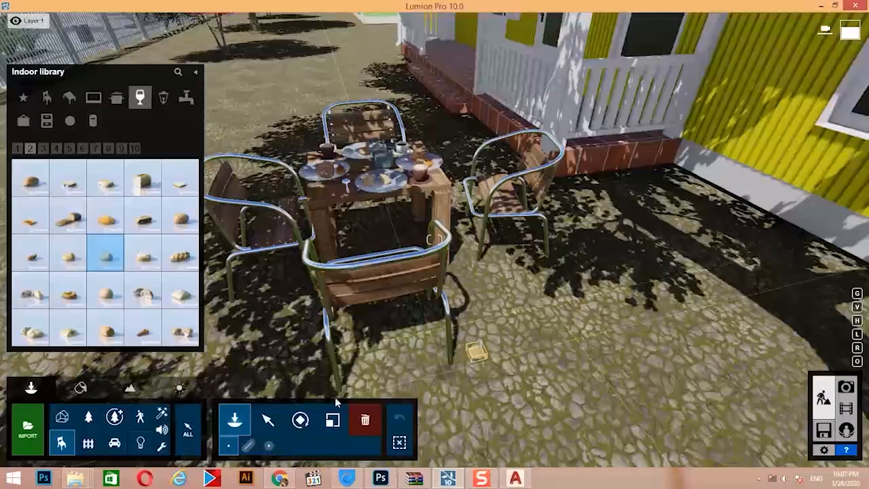
Try to rotate all the tableware on the garden table together, undoing the unwanted rotation.
{"action": "left_click", "coordinate": [312, 422]}
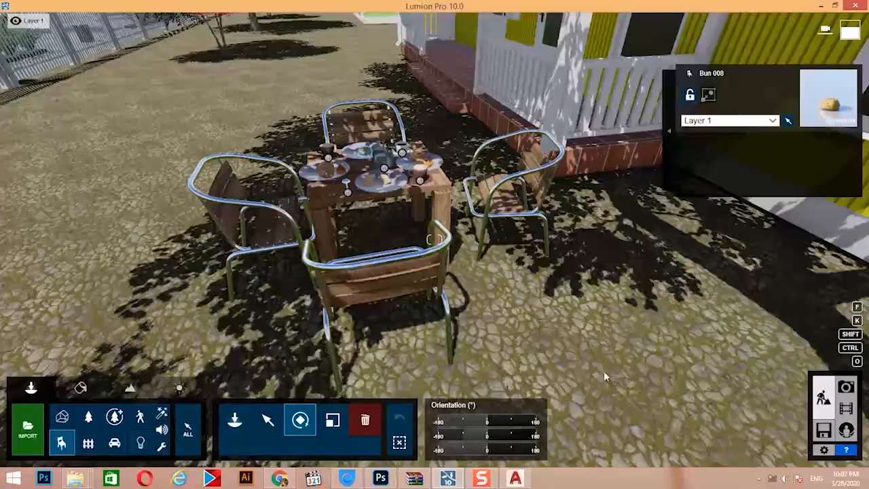
{"action": "left_click_drag", "start_coordinate": [604, 371], "coordinate": [148, 97], "text": "ctrl"}
{"action": "left_click_drag", "start_coordinate": [235, 130], "coordinate": [235, 131], "text": "ctrl"}
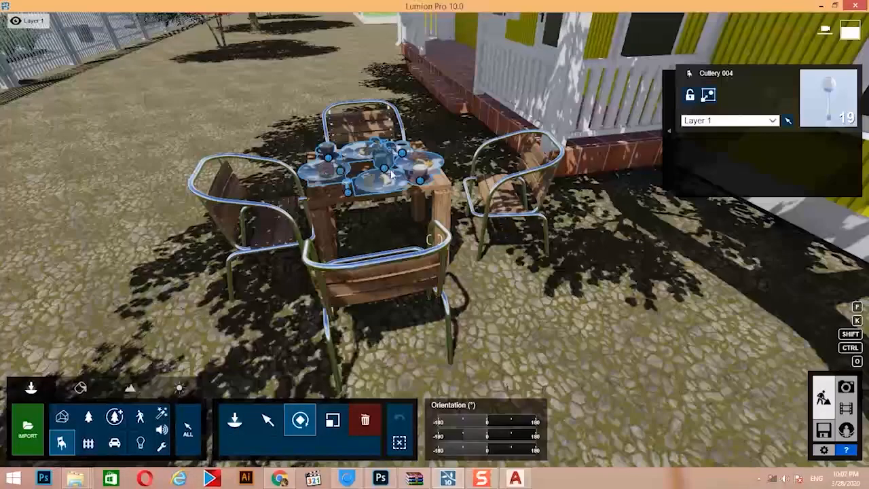
{"action": "left_click_drag", "start_coordinate": [388, 171], "coordinate": [390, 230]}
{"action": "left_click_drag", "start_coordinate": [294, 231], "coordinate": [197, 162]}
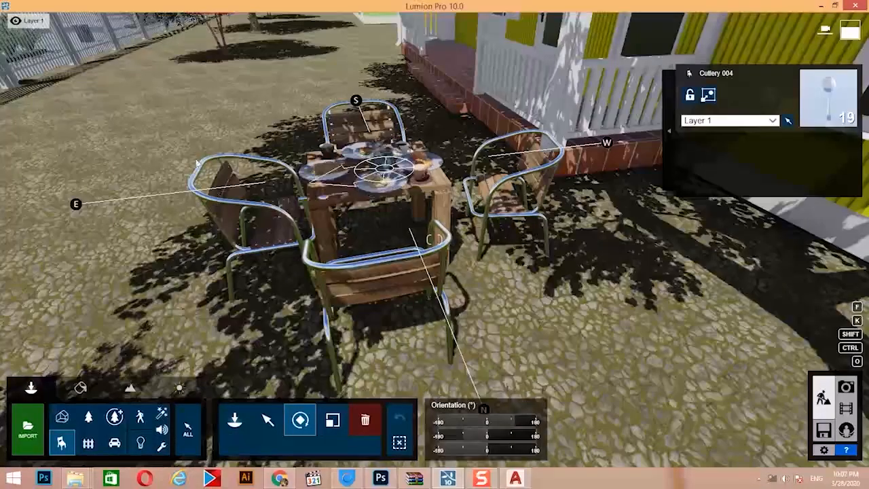
{"action": "left_click_drag", "start_coordinate": [211, 232], "coordinate": [388, 267]}
{"action": "left_click_drag", "start_coordinate": [408, 153], "coordinate": [428, 202]}
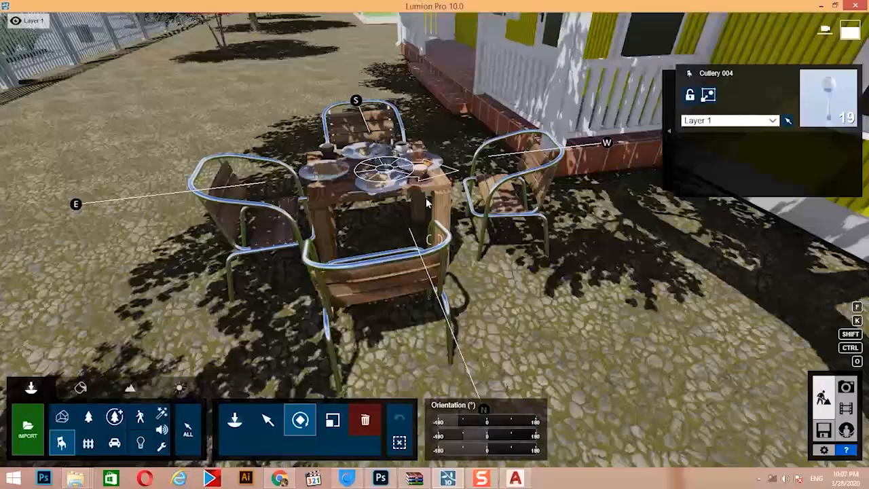
{"action": "left_click_drag", "start_coordinate": [400, 231], "coordinate": [394, 228]}
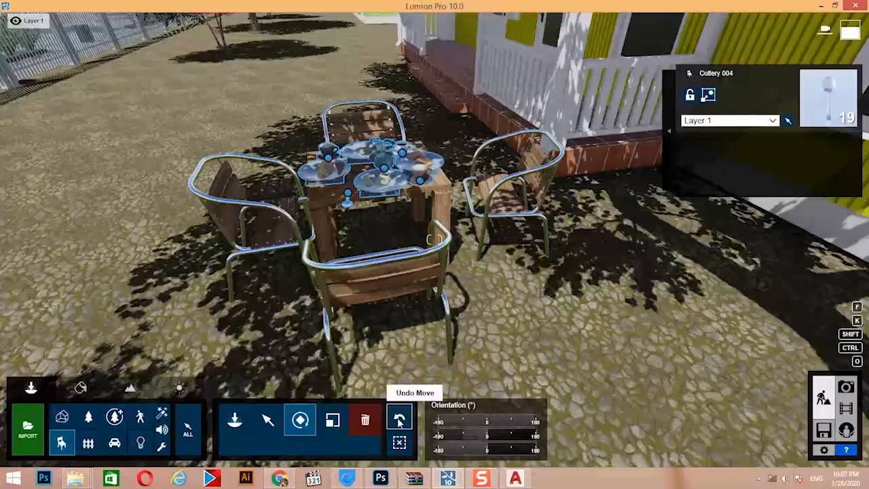
Try to rotate the table, its four chairs and the tableware together, with all object categories selectable.
{"action": "left_click", "coordinate": [190, 428]}
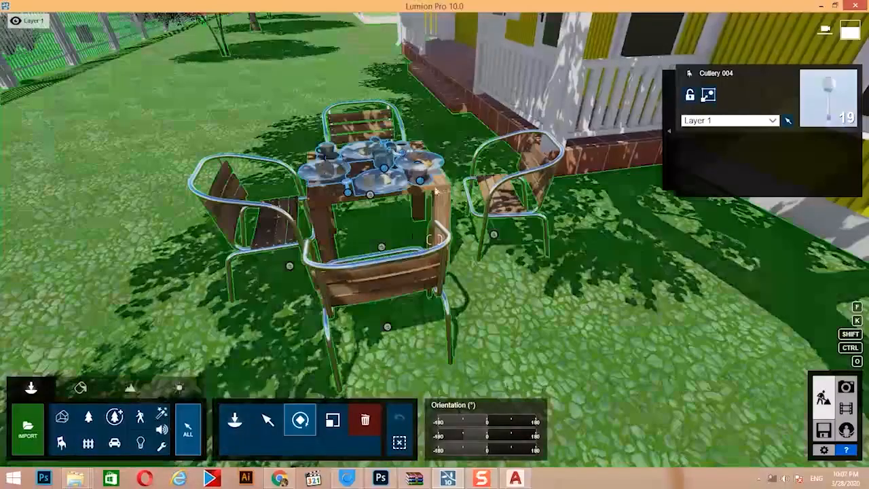
{"action": "key", "text": "q"}
{"action": "right_click_drag", "start_coordinate": [575, 278], "coordinate": [575, 331]}
{"action": "left_click_drag", "start_coordinate": [574, 332], "coordinate": [184, 23], "text": "ctrl"}
{"action": "right_click_drag", "start_coordinate": [429, 240], "coordinate": [441, 220]}
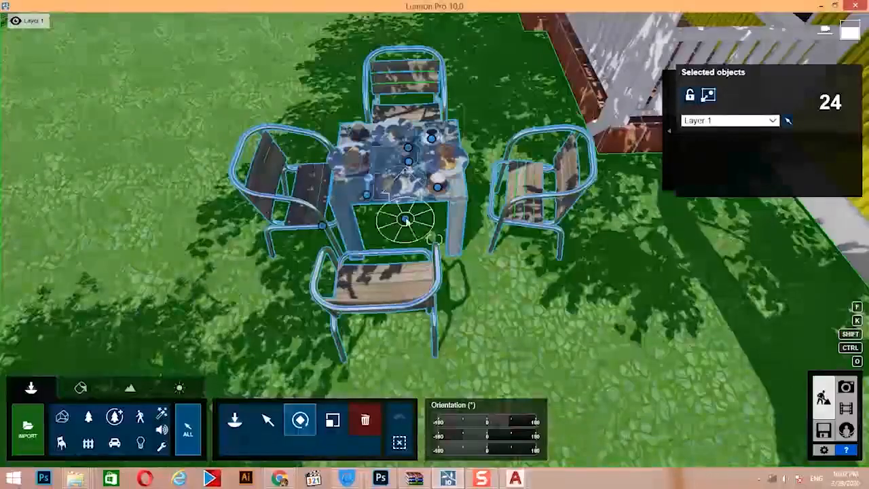
{"action": "left_click_drag", "start_coordinate": [434, 239], "coordinate": [390, 268]}
{"action": "left_click", "coordinate": [399, 417]}
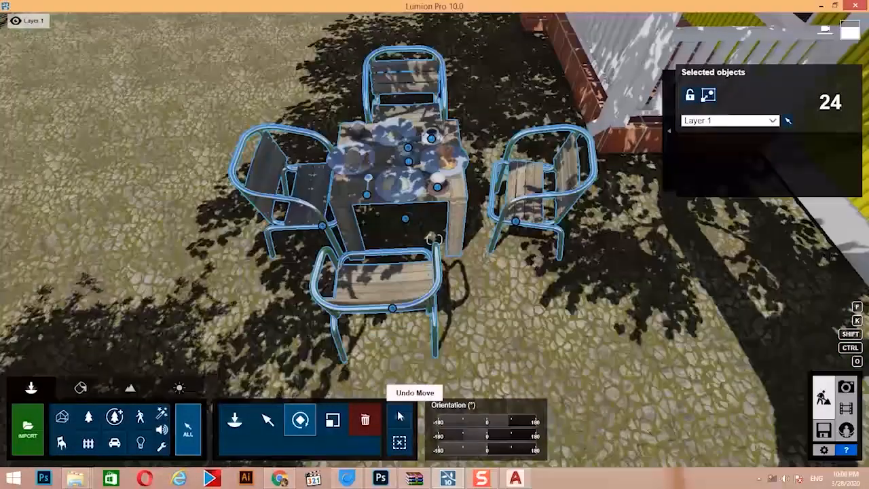
Group the garden table, its four chairs and all the tableware, and reposition the group on the ground beside the yellow house.
{"action": "key", "text": "d"}
{"action": "key", "text": "s"}
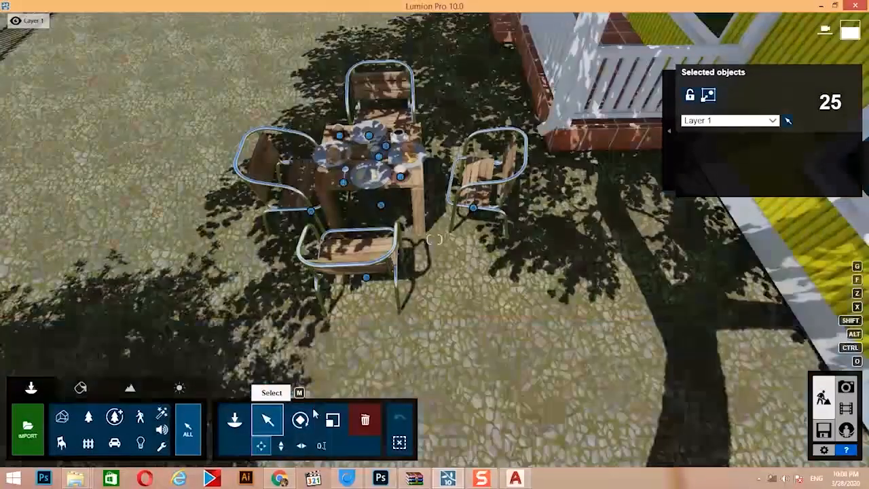
{"action": "left_click", "coordinate": [268, 423]}
{"action": "left_click_drag", "start_coordinate": [505, 342], "coordinate": [198, 98]}
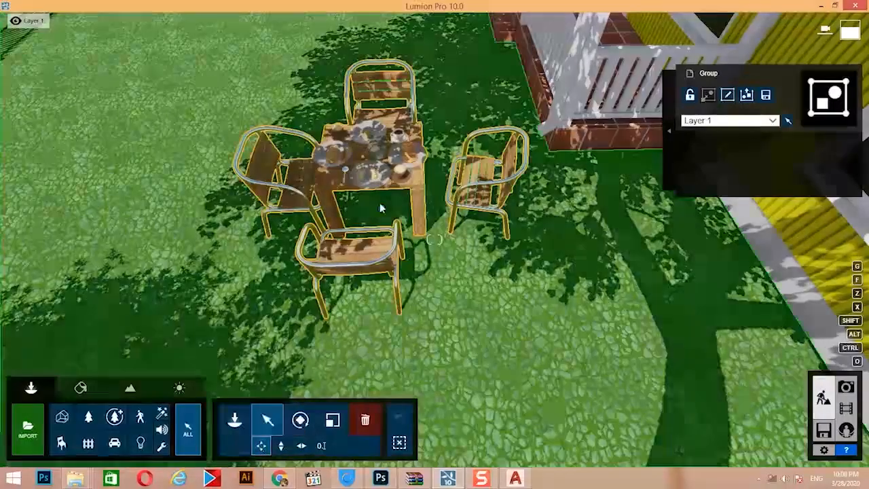
{"action": "left_click_drag", "start_coordinate": [382, 208], "coordinate": [511, 255]}
{"action": "left_click", "coordinate": [300, 420]}
Copy the grouped garden set into the green house's front yard, placing one copy about 8.42 m from the other.
{"action": "key", "text": "s"}
{"action": "right_click_drag", "start_coordinate": [555, 279], "coordinate": [398, 245]}
{"action": "key", "text": "s"}
{"action": "key", "text": "s"}
{"action": "left_click", "coordinate": [267, 421]}
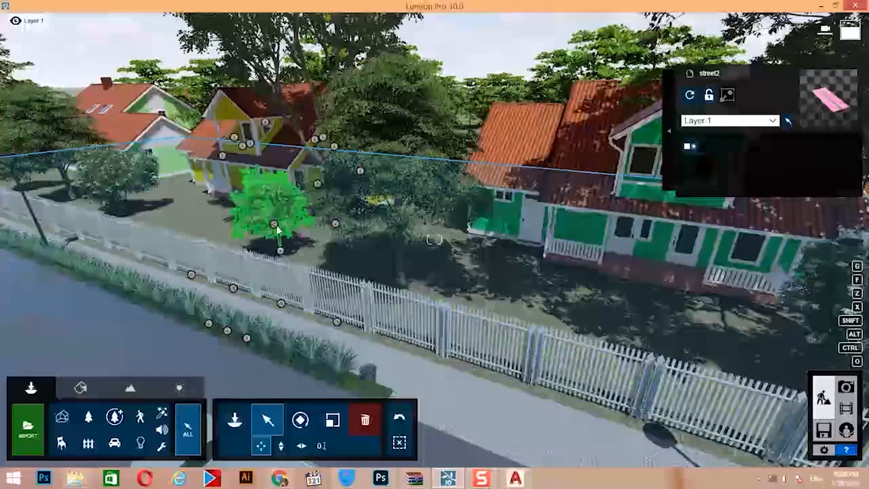
{"action": "left_click", "coordinate": [273, 224]}
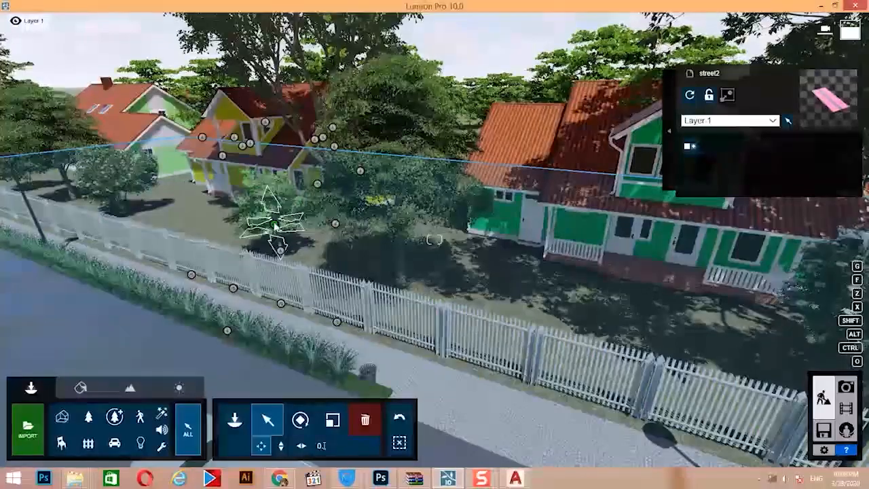
{"action": "left_click_drag", "start_coordinate": [275, 226], "coordinate": [740, 317], "text": "alt"}
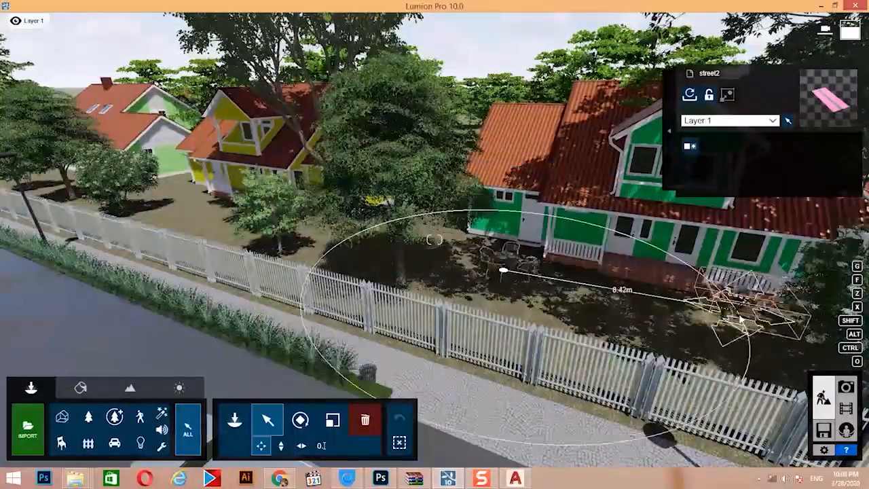
Place another copy of the garden set about 14.57 m away, beside the white brick house with the orange tiled roof.
{"action": "key", "text": "w"}
{"action": "right_click_drag", "start_coordinate": [602, 289], "coordinate": [747, 289]}
{"action": "key", "text": "w"}
{"action": "right_click_drag", "start_coordinate": [435, 245], "coordinate": [299, 289]}
{"action": "key", "text": "w"}
{"action": "key", "text": "w"}
{"action": "key", "text": "s"}
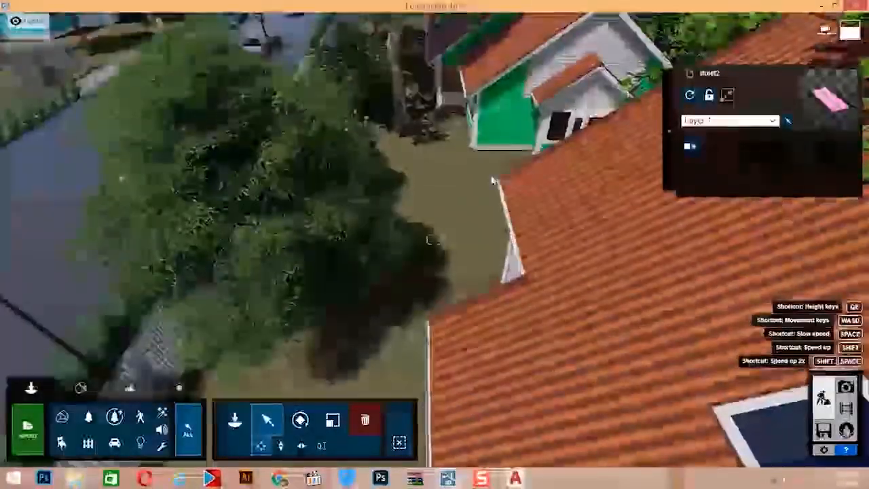
{"action": "key", "text": "w"}
{"action": "key", "text": "s"}
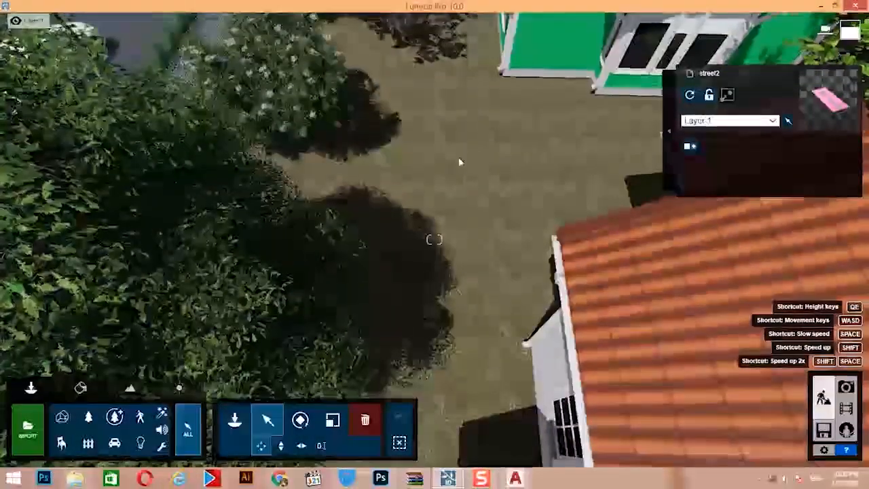
{"action": "right_click_drag", "start_coordinate": [459, 160], "coordinate": [437, 233]}
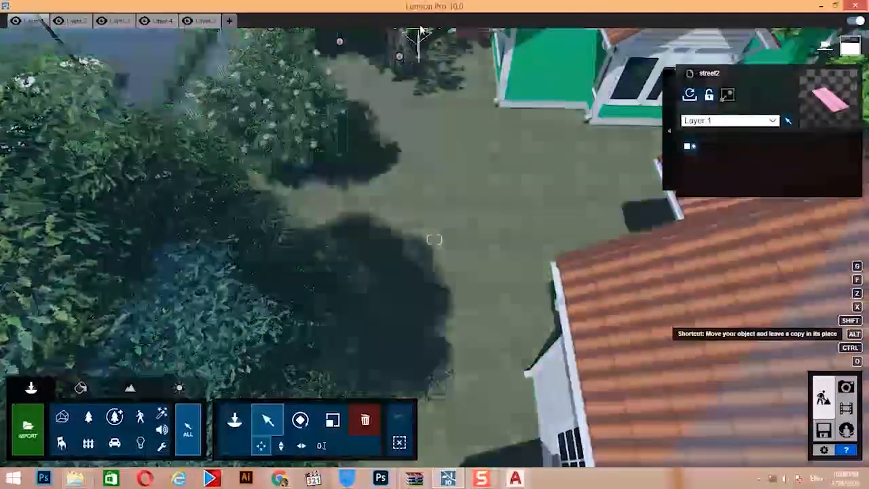
{"action": "right_click_drag", "start_coordinate": [426, 48], "coordinate": [421, 60]}
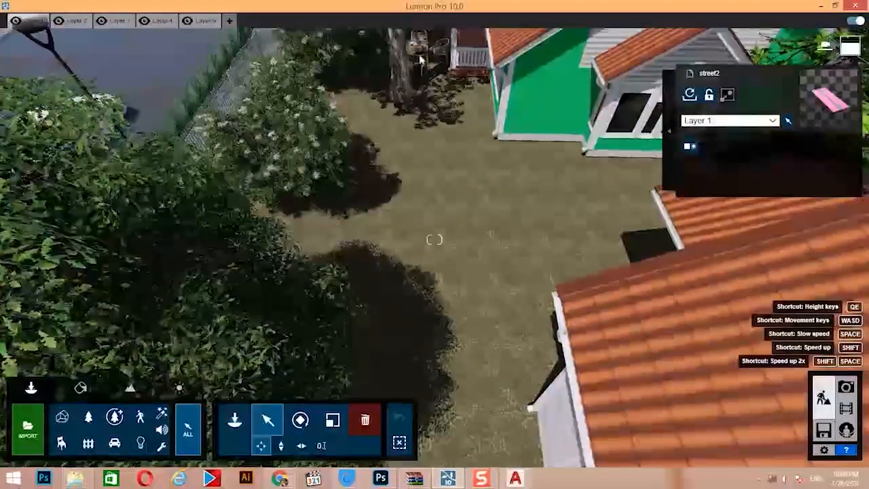
{"action": "left_click_drag", "start_coordinate": [419, 59], "coordinate": [462, 400]}
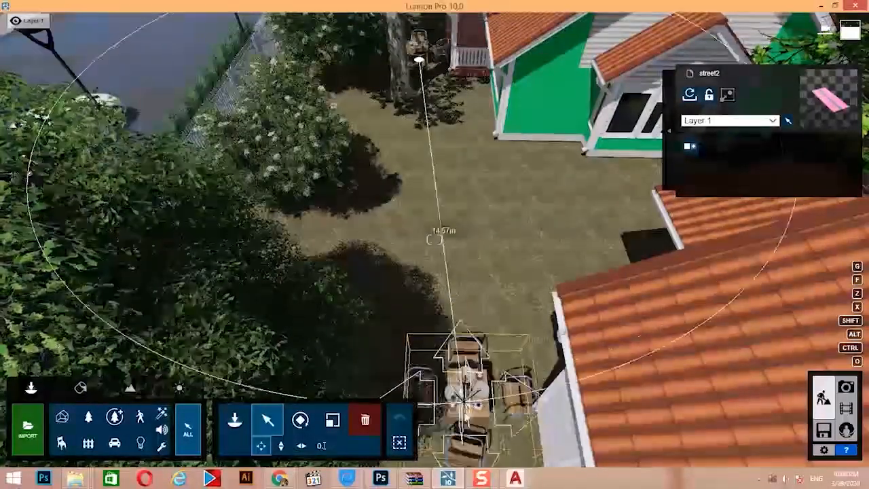
Edit the garden set group beside the white brick house, deleting the plate nearest the open yard, and finish the group edit.
{"action": "key", "text": "w"}
{"action": "right_click_drag", "start_coordinate": [477, 413], "coordinate": [474, 128]}
{"action": "right_click_drag", "start_coordinate": [474, 243], "coordinate": [469, 262]}
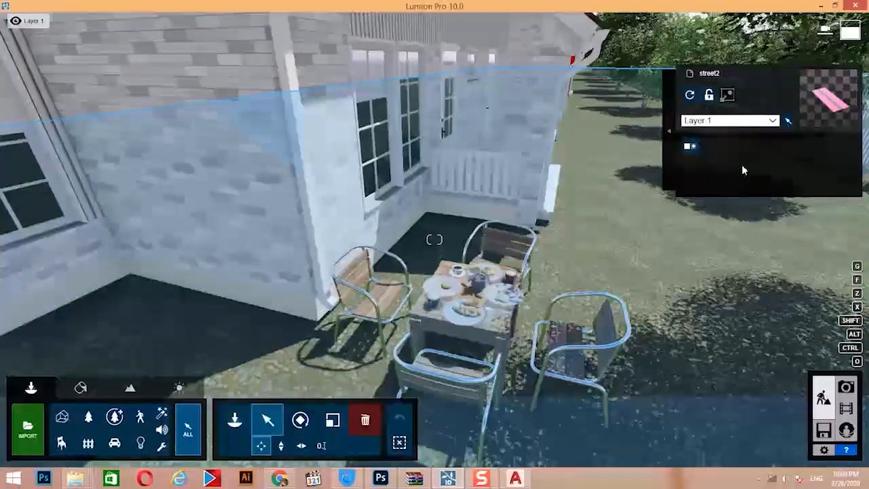
{"action": "key", "text": "s"}
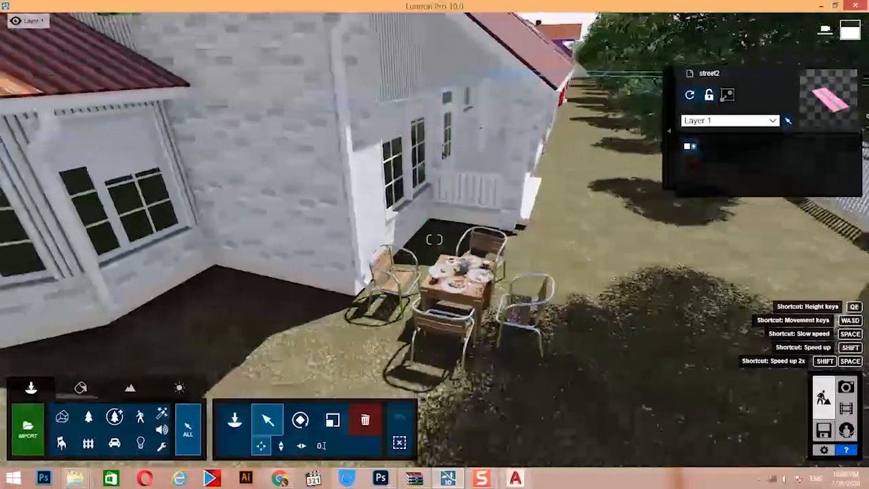
{"action": "left_click", "coordinate": [466, 299]}
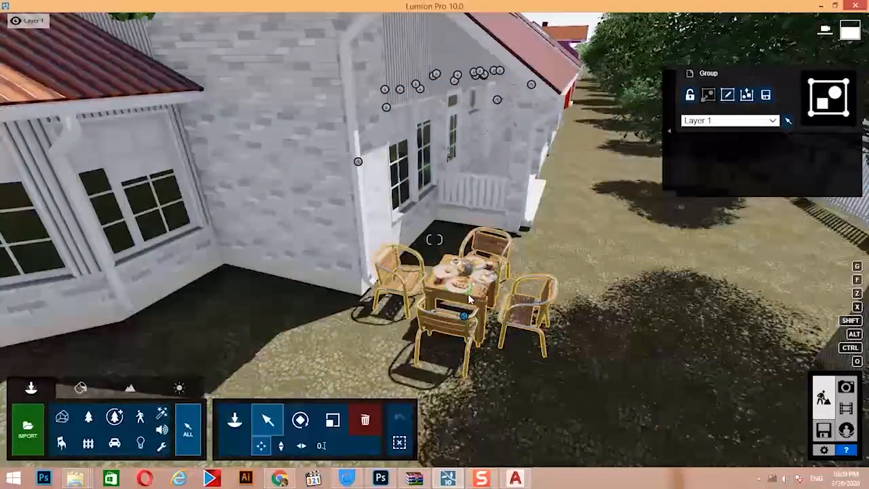
{"action": "left_click", "coordinate": [728, 95]}
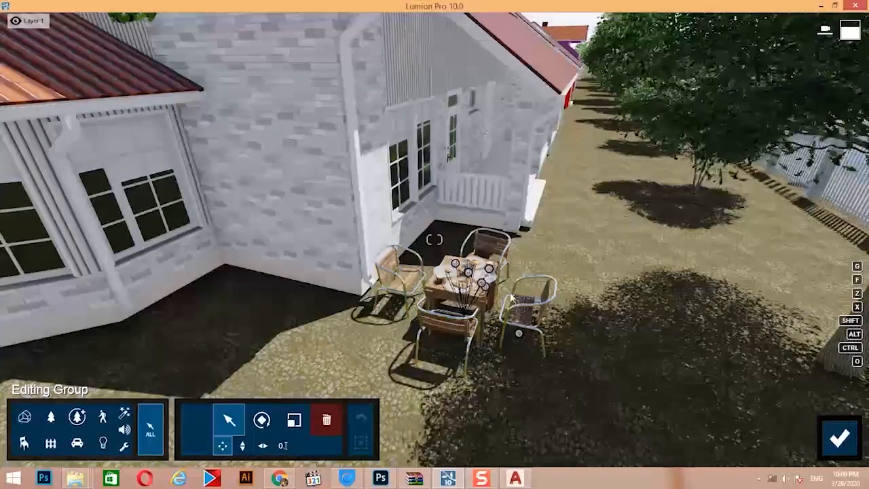
{"action": "key", "text": "w"}
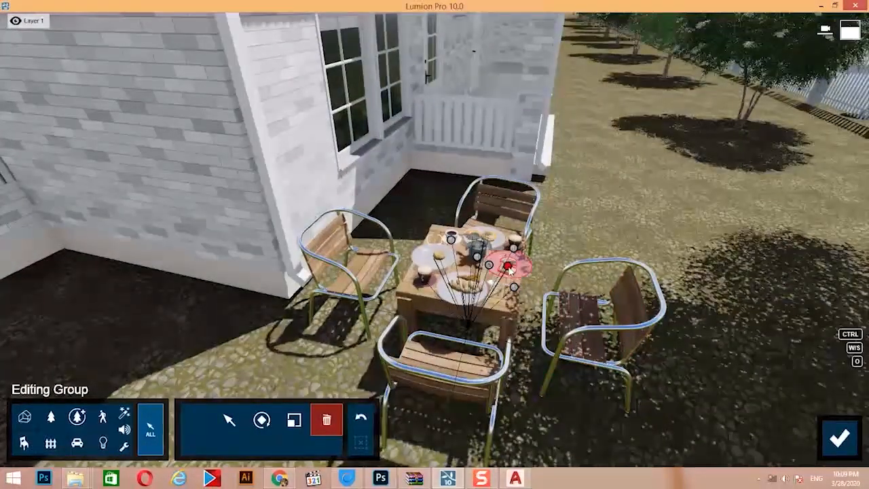
{"action": "left_click", "coordinate": [508, 267]}
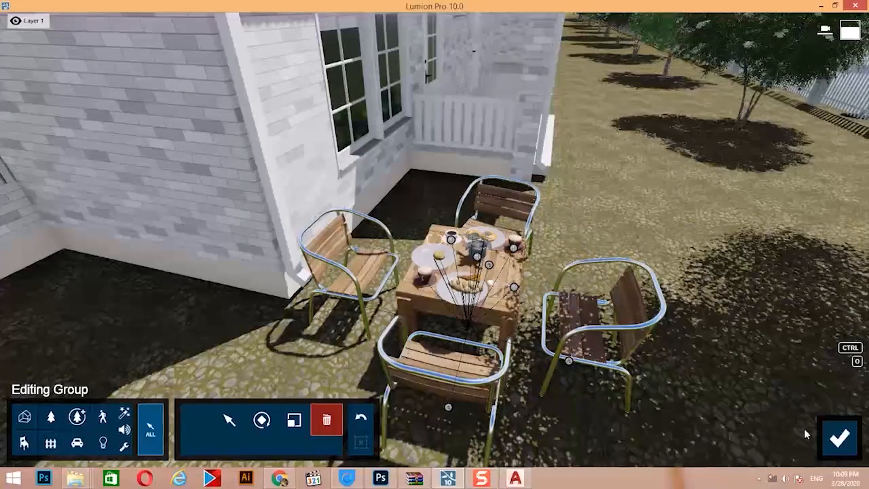
{"action": "left_click", "coordinate": [832, 438]}
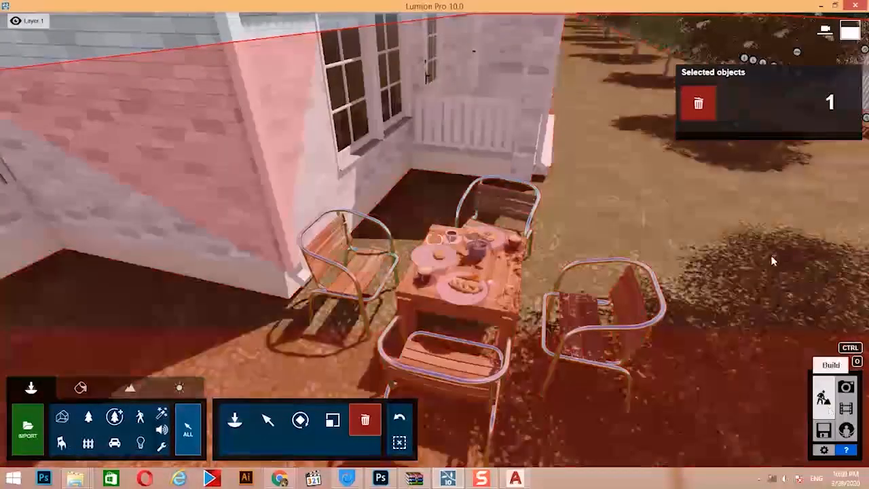
Save the edited garden set group in the lumion10 folder as a Lumion group file named 1111.
{"action": "scroll", "coordinate": [612, 289], "scroll_direction": "down", "scroll_amount": 3}
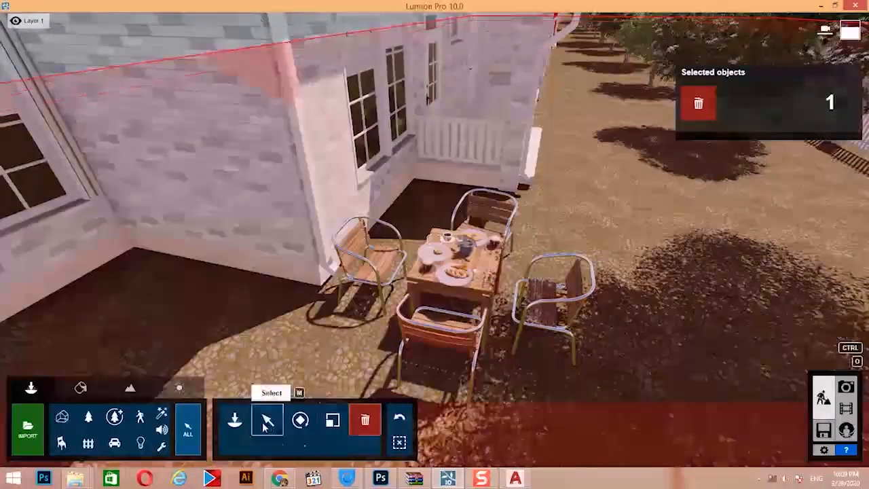
{"action": "left_click", "coordinate": [268, 422]}
{"action": "left_click", "coordinate": [459, 309]}
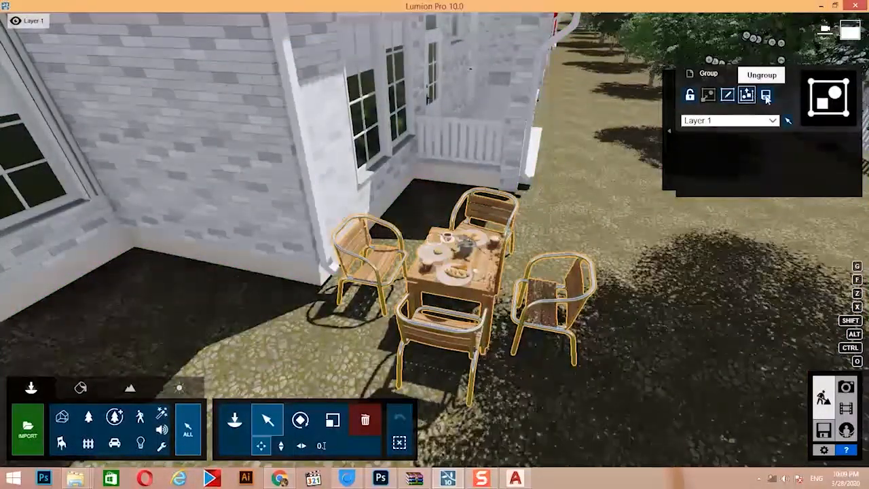
{"action": "left_click", "coordinate": [766, 97]}
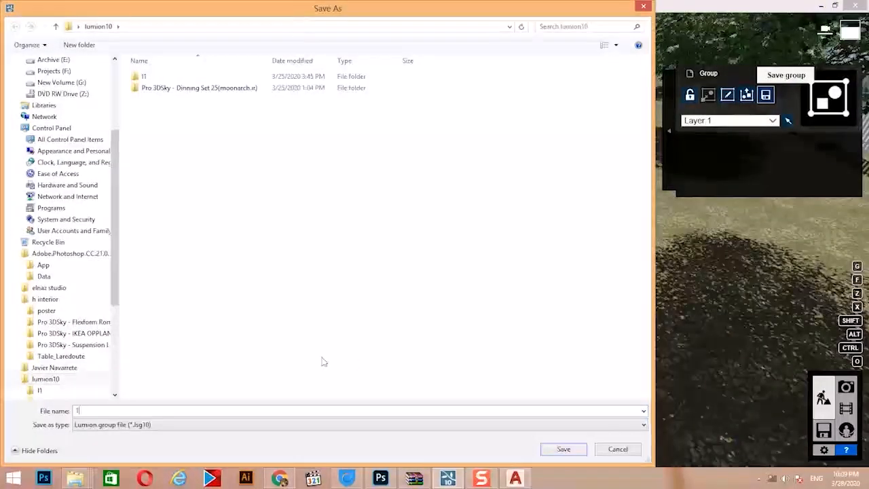
{"action": "type", "text": "1111"}
{"action": "left_click", "coordinate": [563, 449]}
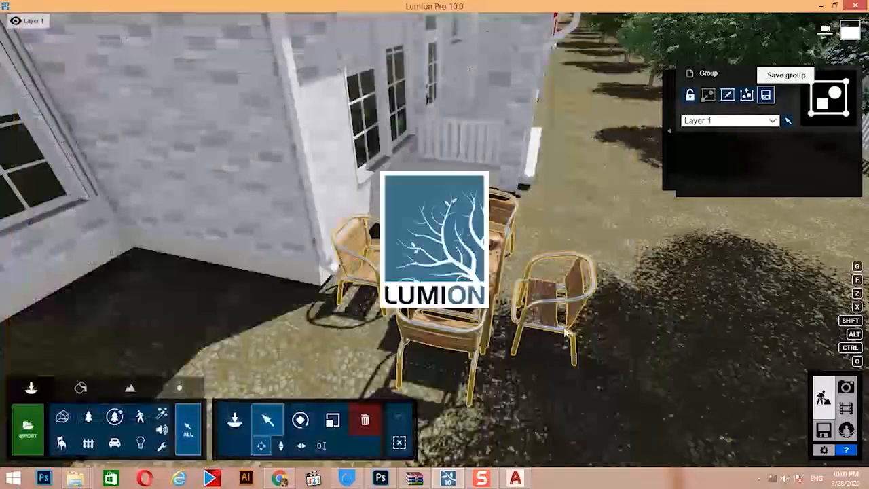
Load the saved group file 1111.lsg10 and place it in the yard beyond the existing garden set, beside the tree-lined fence.
{"action": "scroll", "coordinate": [579, 289], "scroll_direction": "down", "scroll_amount": 3}
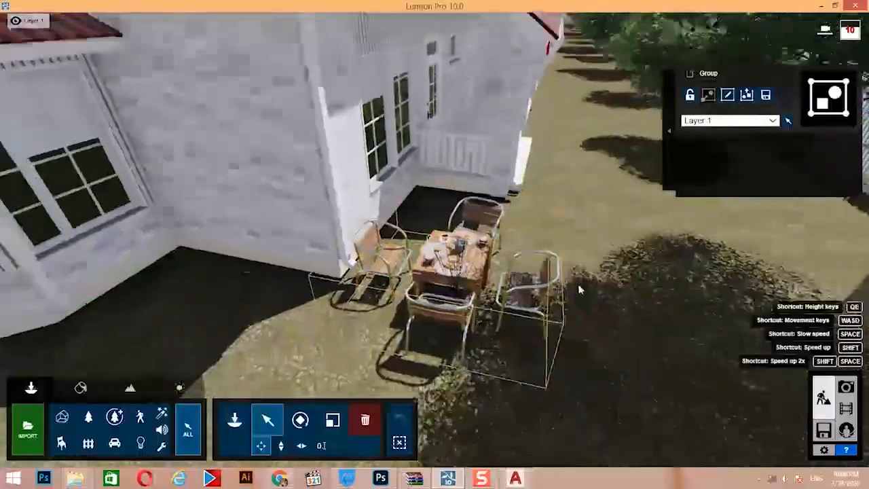
{"action": "left_click", "coordinate": [234, 423]}
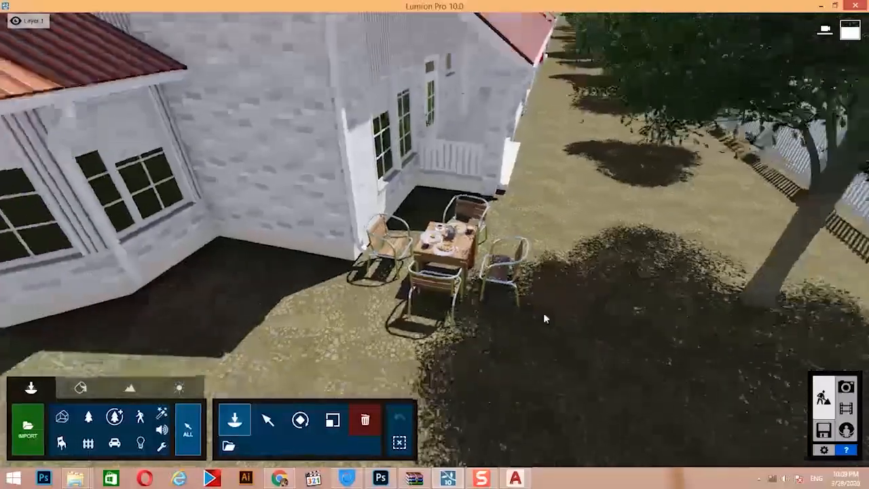
{"action": "right_click_drag", "start_coordinate": [546, 319], "coordinate": [532, 339]}
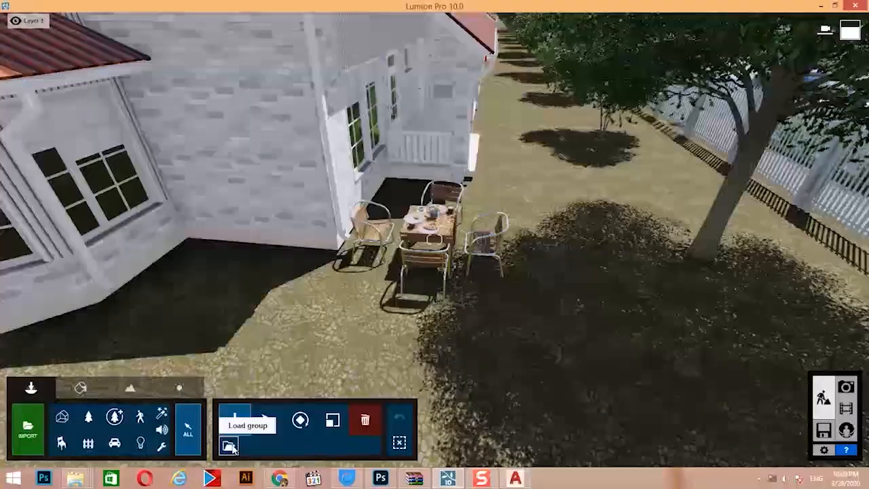
{"action": "left_click", "coordinate": [229, 446]}
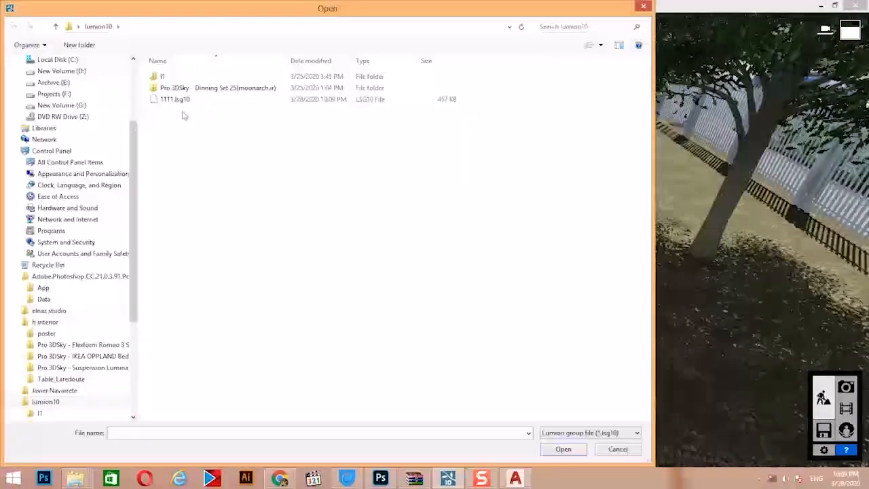
{"action": "double_click", "coordinate": [181, 102]}
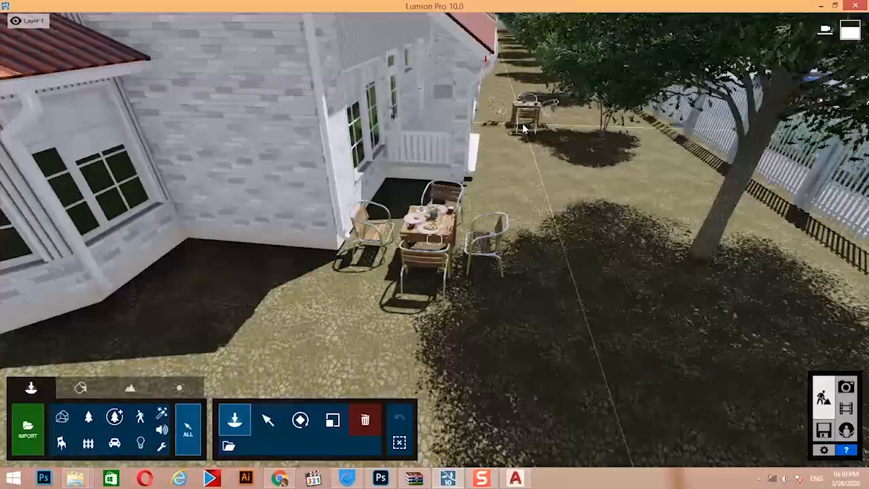
{"action": "left_click", "coordinate": [521, 127]}
Examine the street from above the road, checking the traffic, hedges, fences, trees and houses on both sides.
{"action": "key", "text": "s"}
{"action": "right_click_drag", "start_coordinate": [551, 299], "coordinate": [551, 260]}
{"action": "key", "text": "s"}
{"action": "key", "text": "w"}
{"action": "key", "text": "w"}
{"action": "key", "text": "s"}
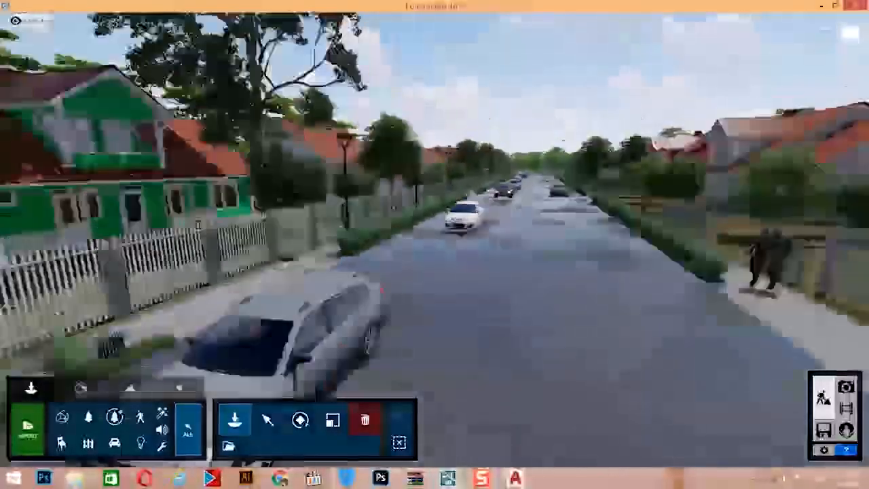
{"action": "key", "text": "w"}
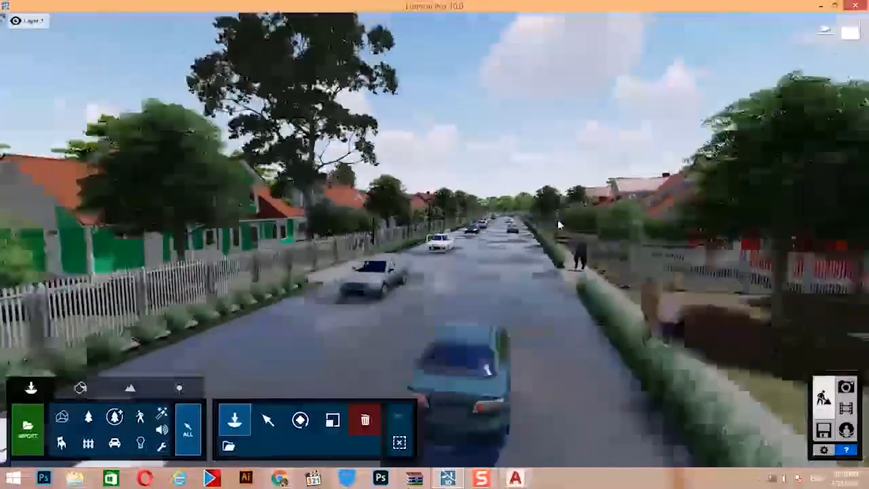
{"action": "key", "text": "s"}
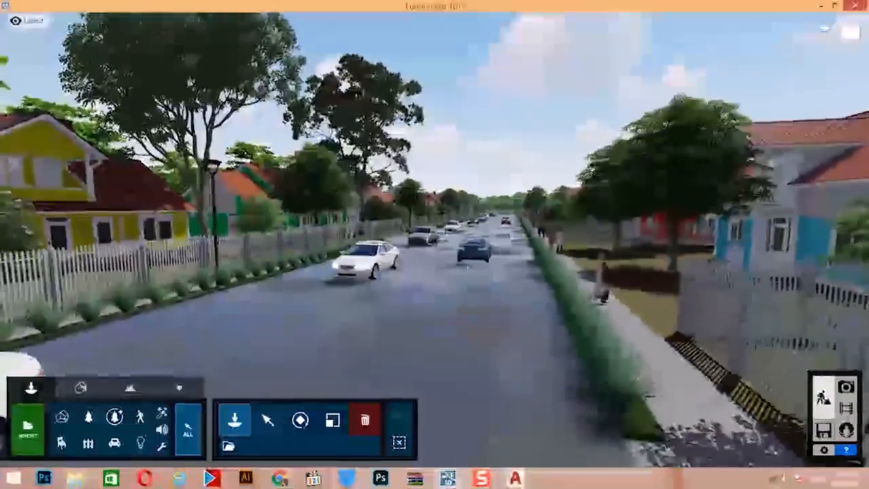
{"action": "key", "text": "s"}
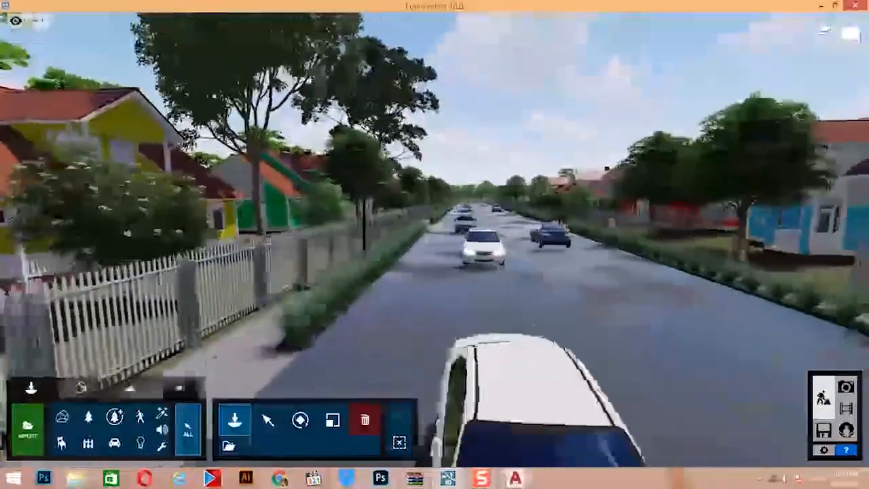
{"action": "key", "text": "s"}
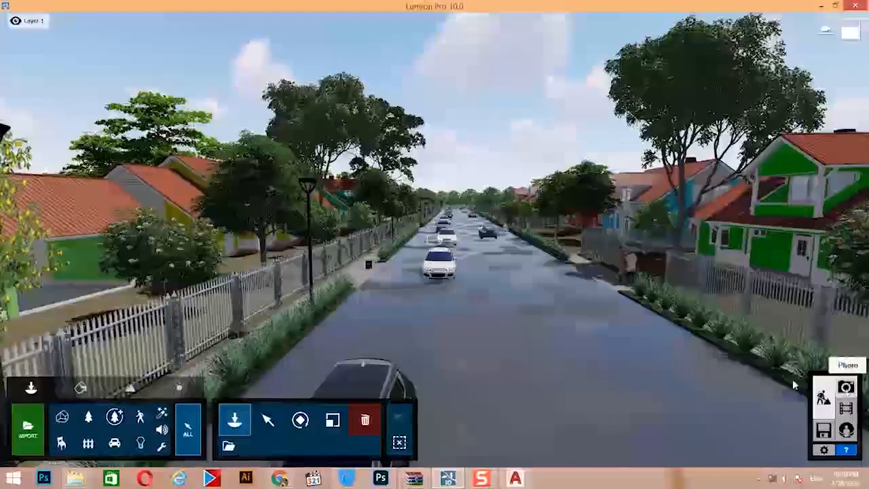
In Photo mode, frame a low street view at about 1.76 m camera height with the black car in the foreground, and update the preview.
{"action": "left_click", "coordinate": [845, 387]}
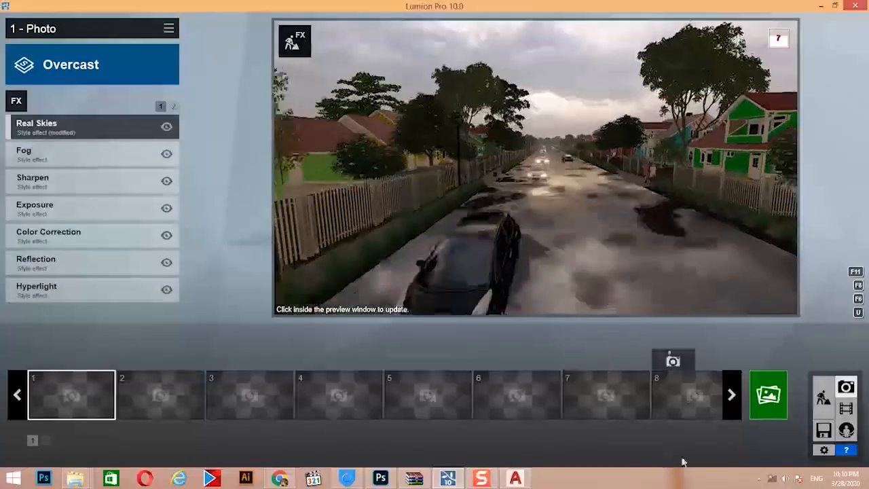
{"action": "key", "text": "e"}
{"action": "key", "text": "d"}
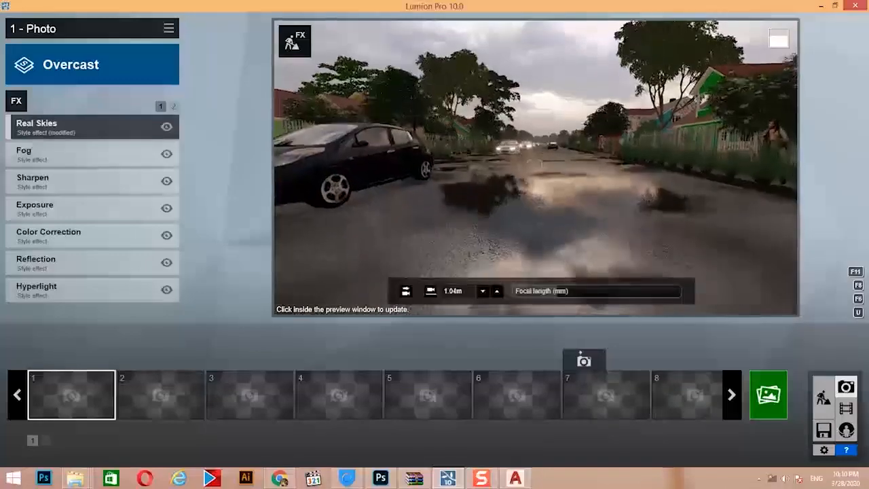
{"action": "key", "text": "s"}
{"action": "right_click_drag", "start_coordinate": [535, 165], "coordinate": [535, 129]}
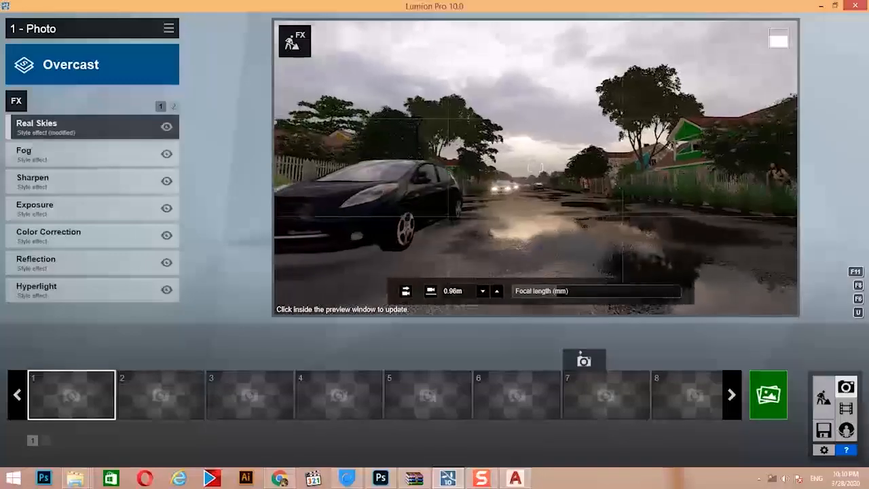
{"action": "key", "text": "q"}
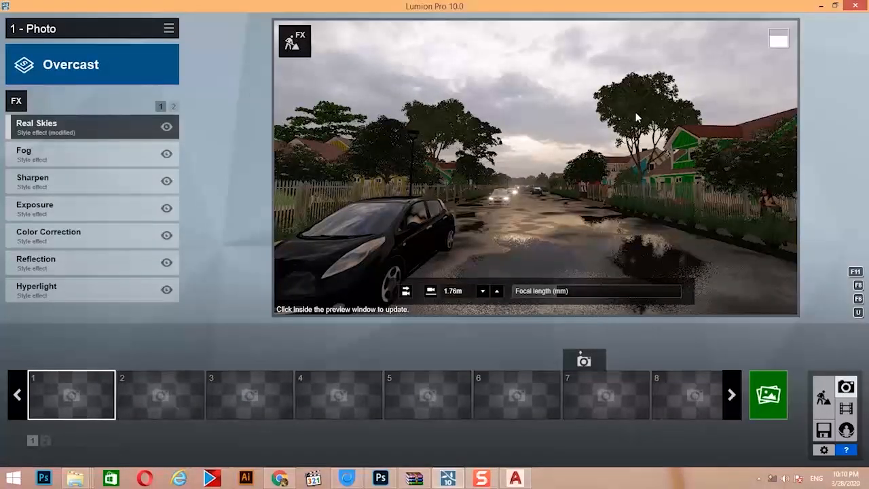
{"action": "left_click", "coordinate": [638, 118]}
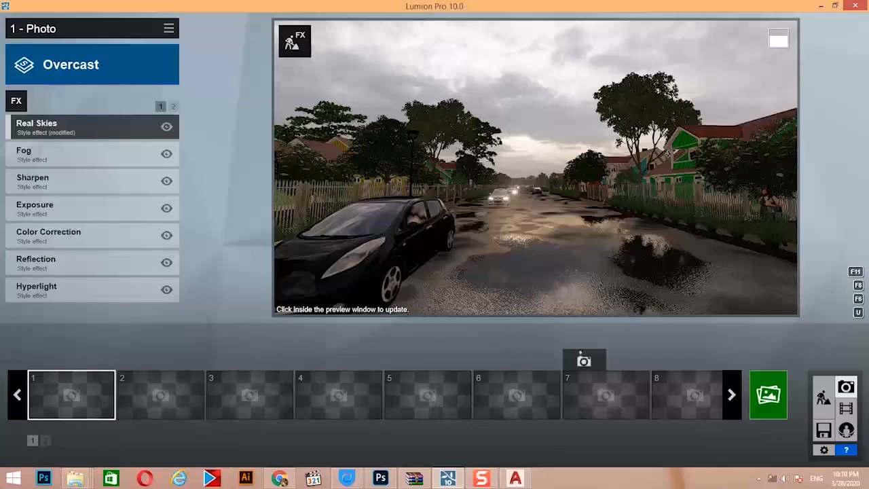